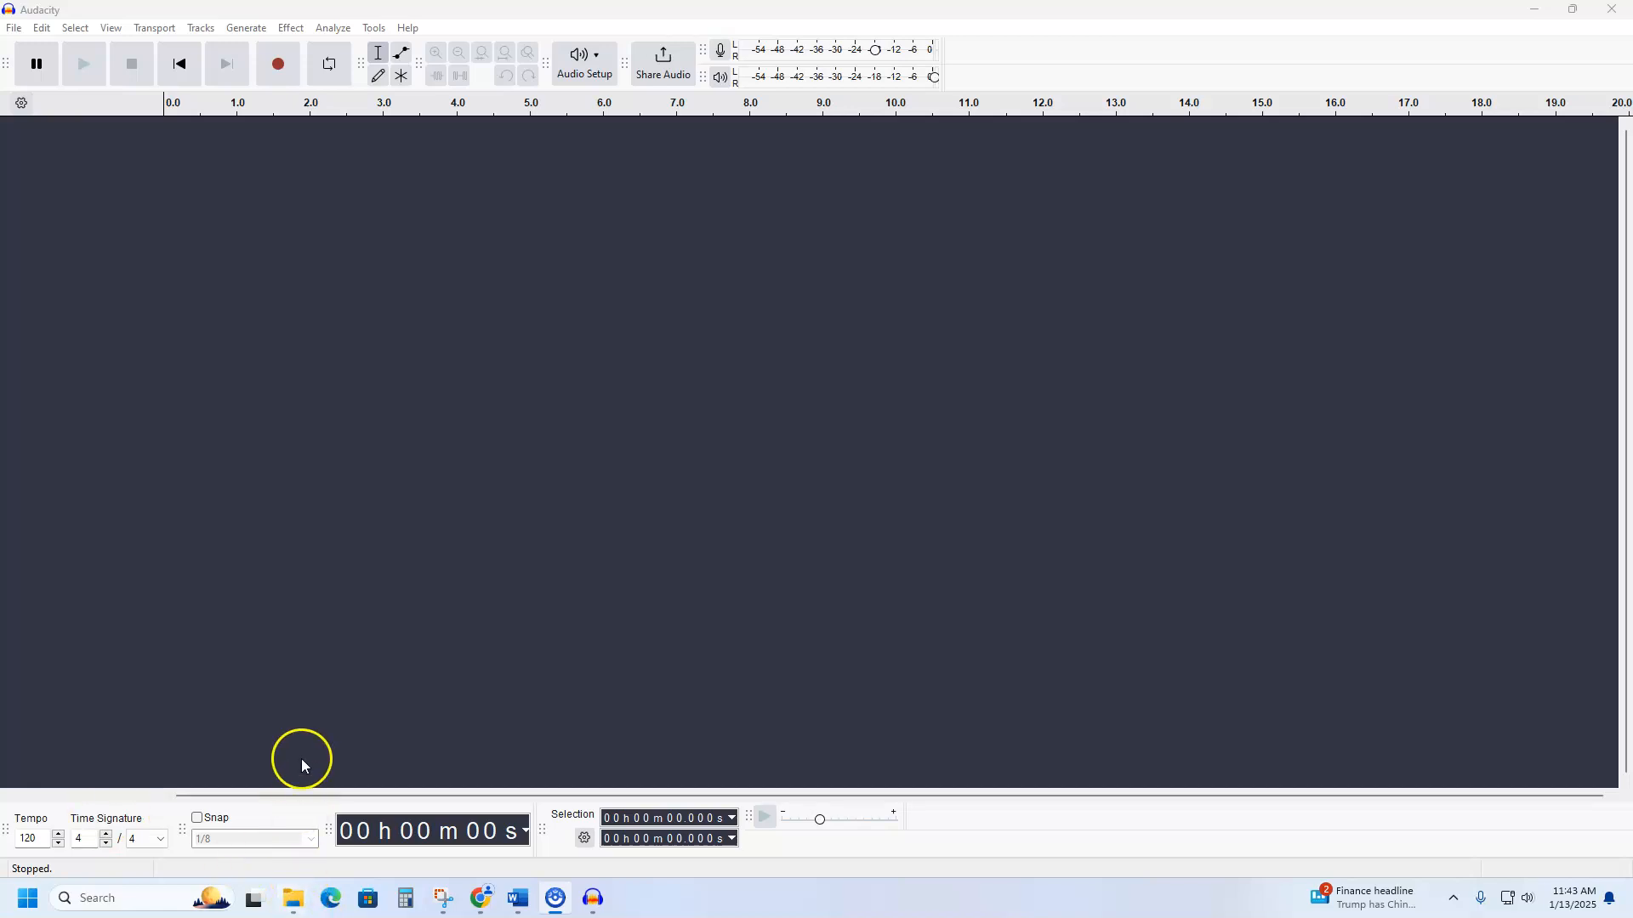
# Switch to File Explorer and open the intro-to-aud folder inside Documents\240 to examine its audio files, selecting music_edit3.wav.
pyautogui.click(299, 906)
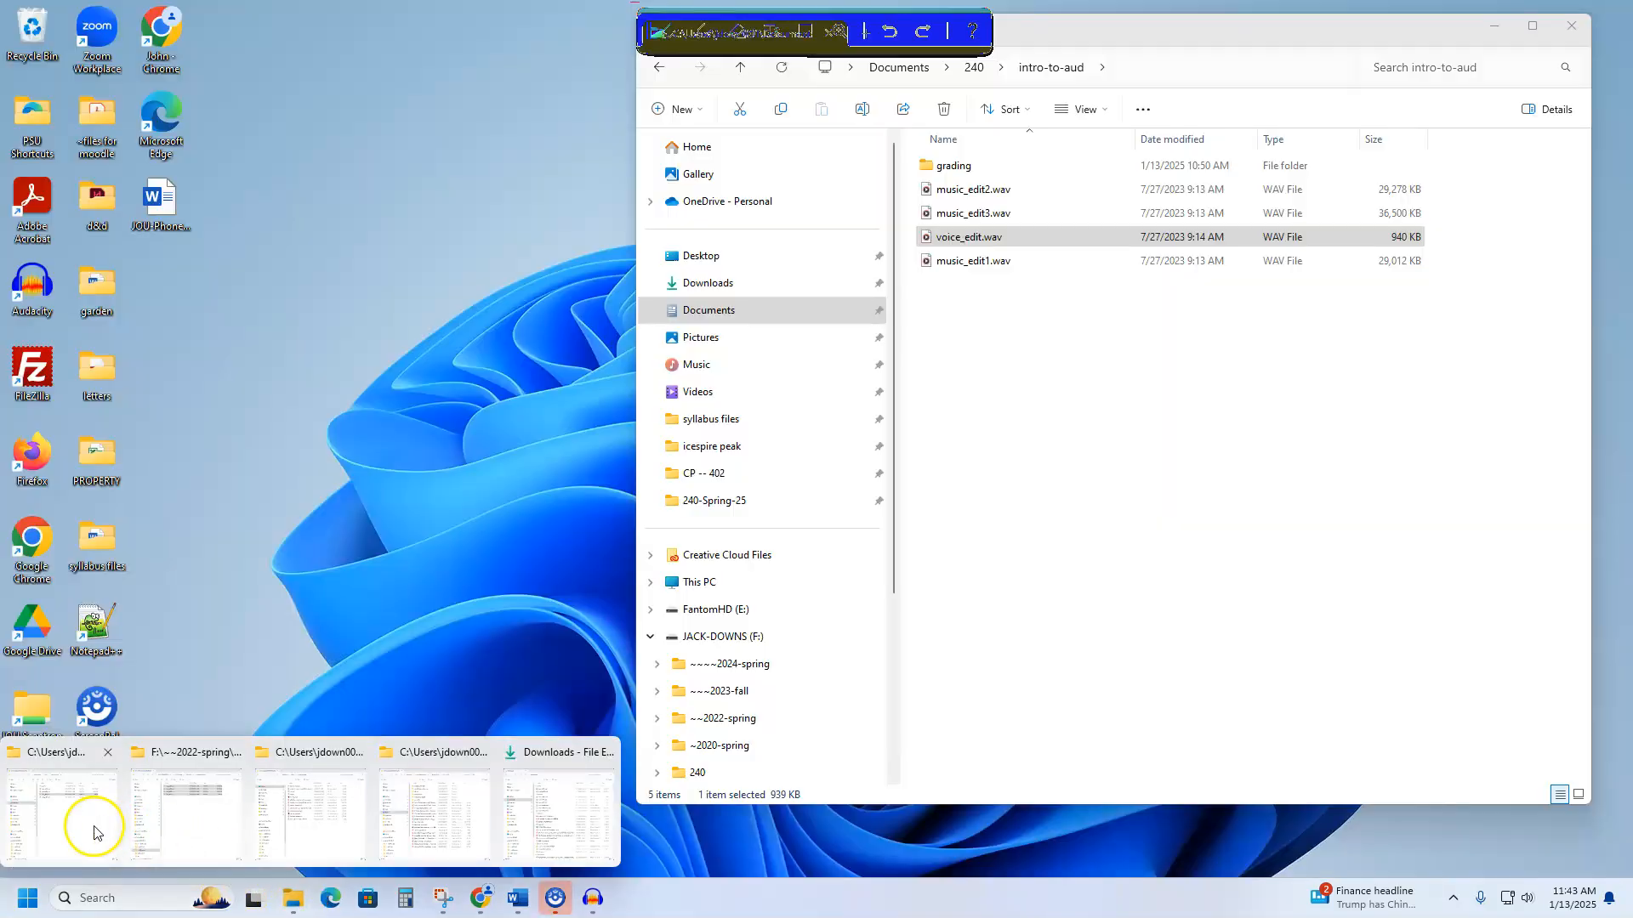
pyautogui.click(98, 833)
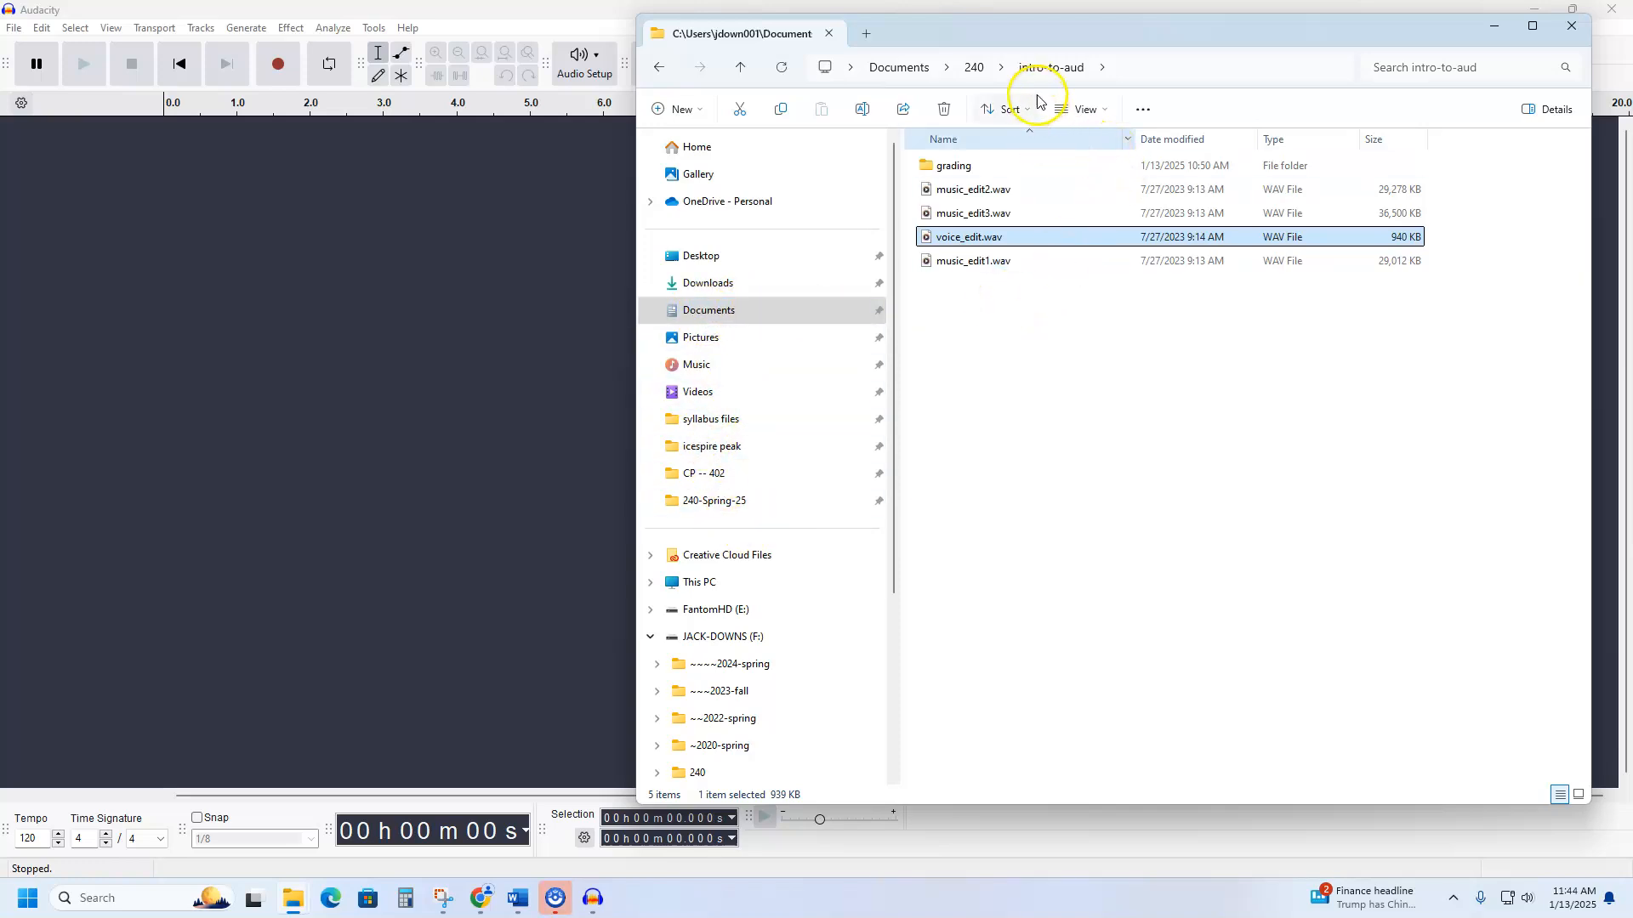
pyautogui.click(973, 67)
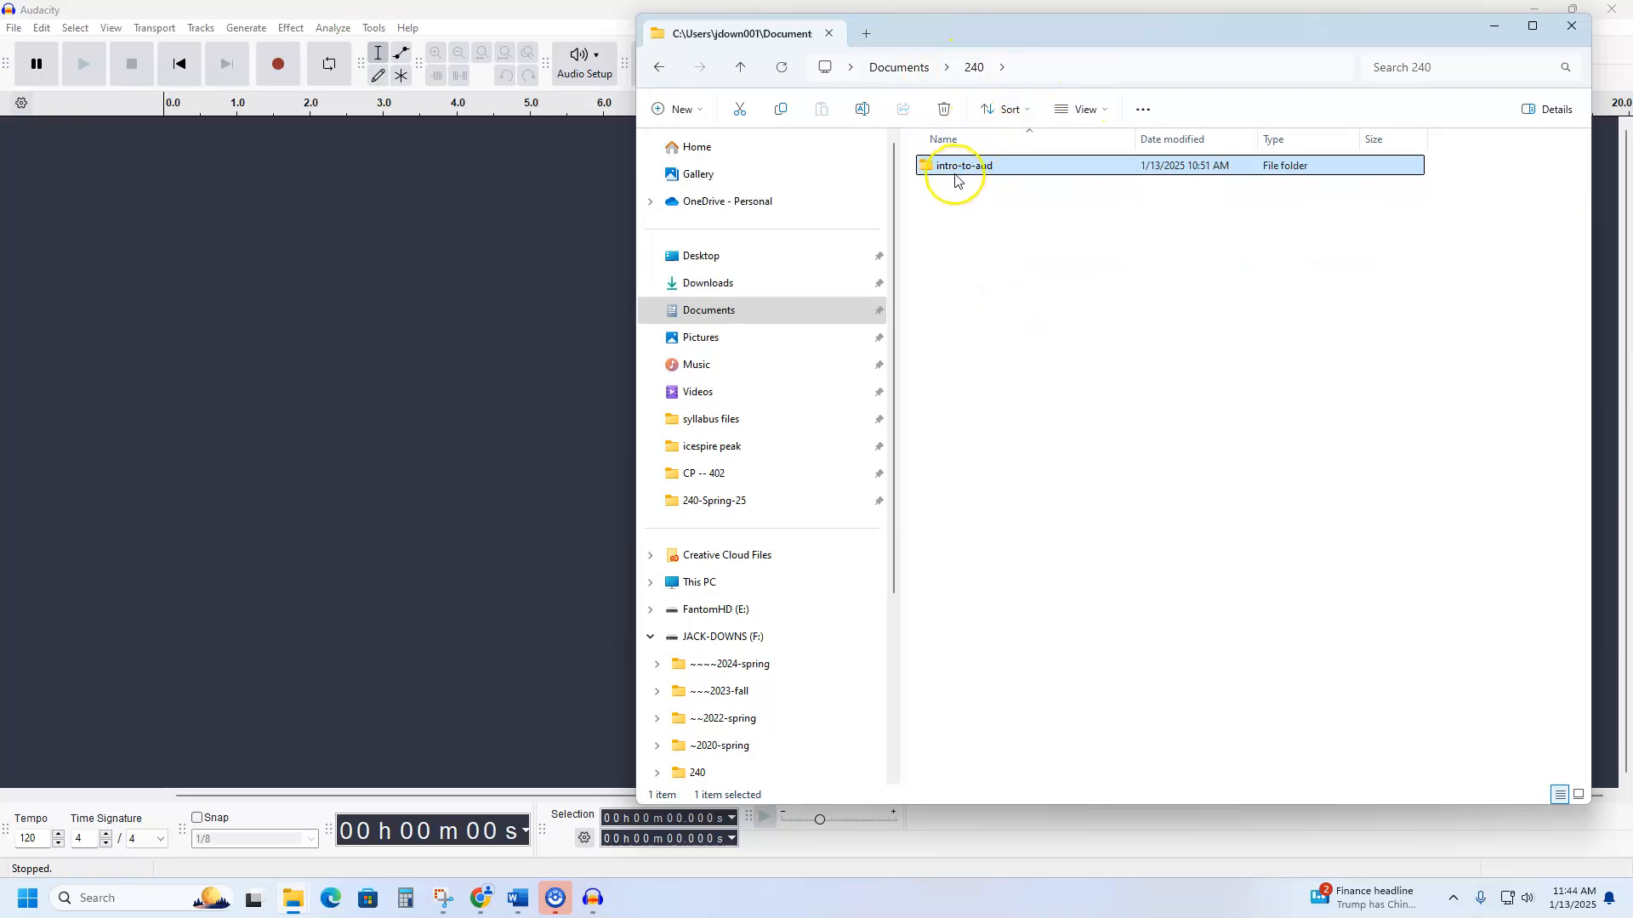
pyautogui.moveTo(948, 170)
pyautogui.doubleClick(957, 167)
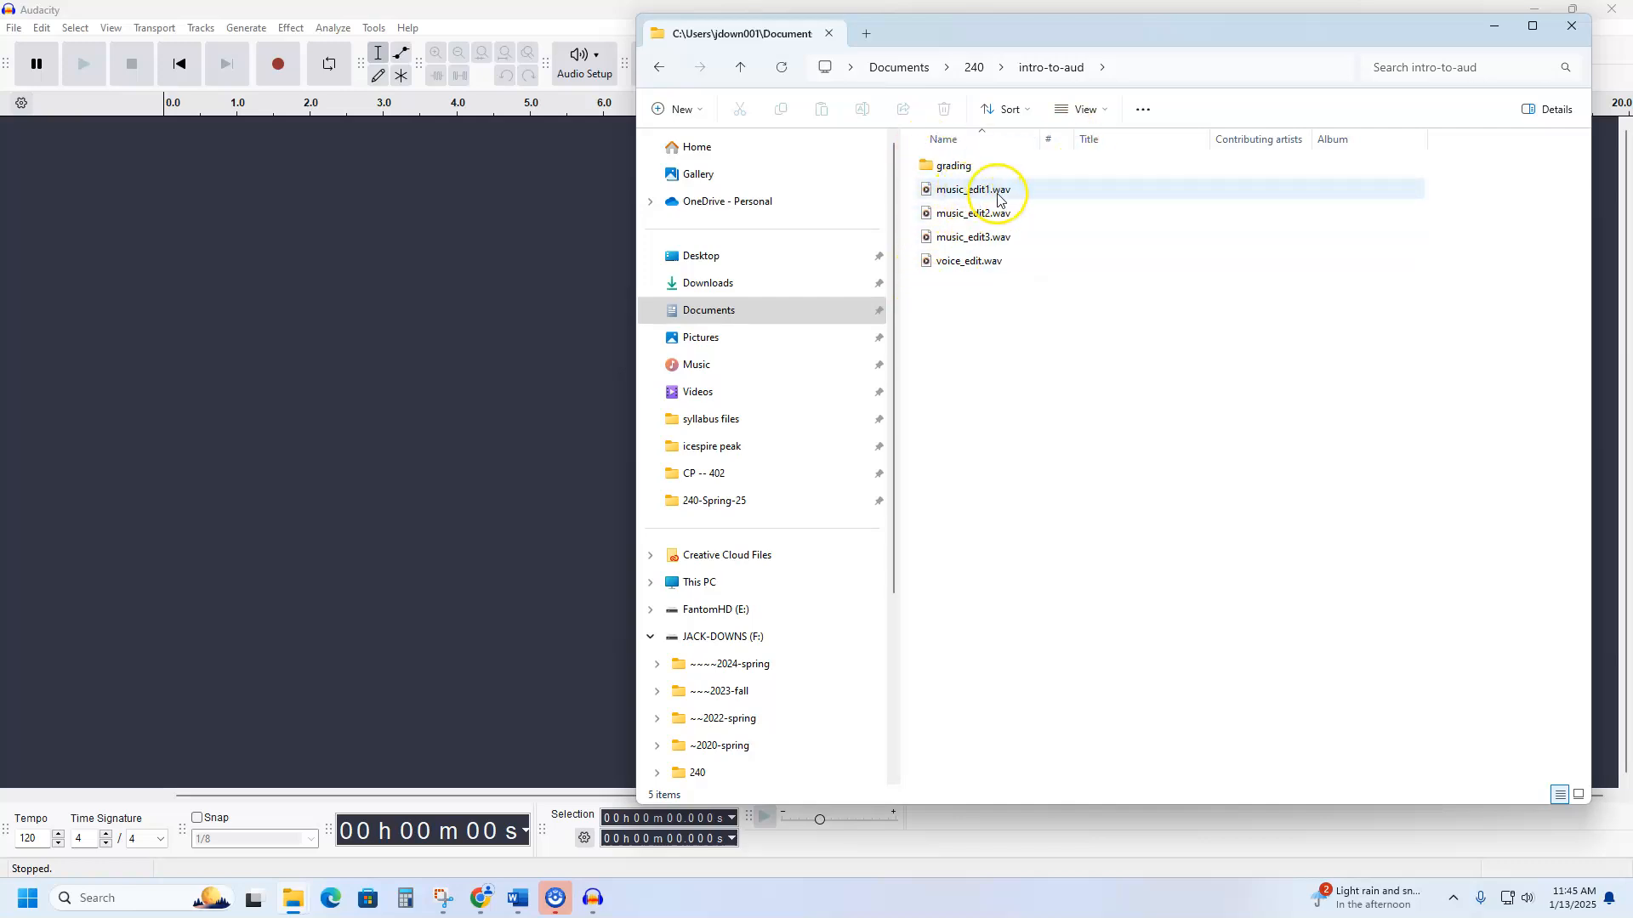
pyautogui.moveTo(981, 247)
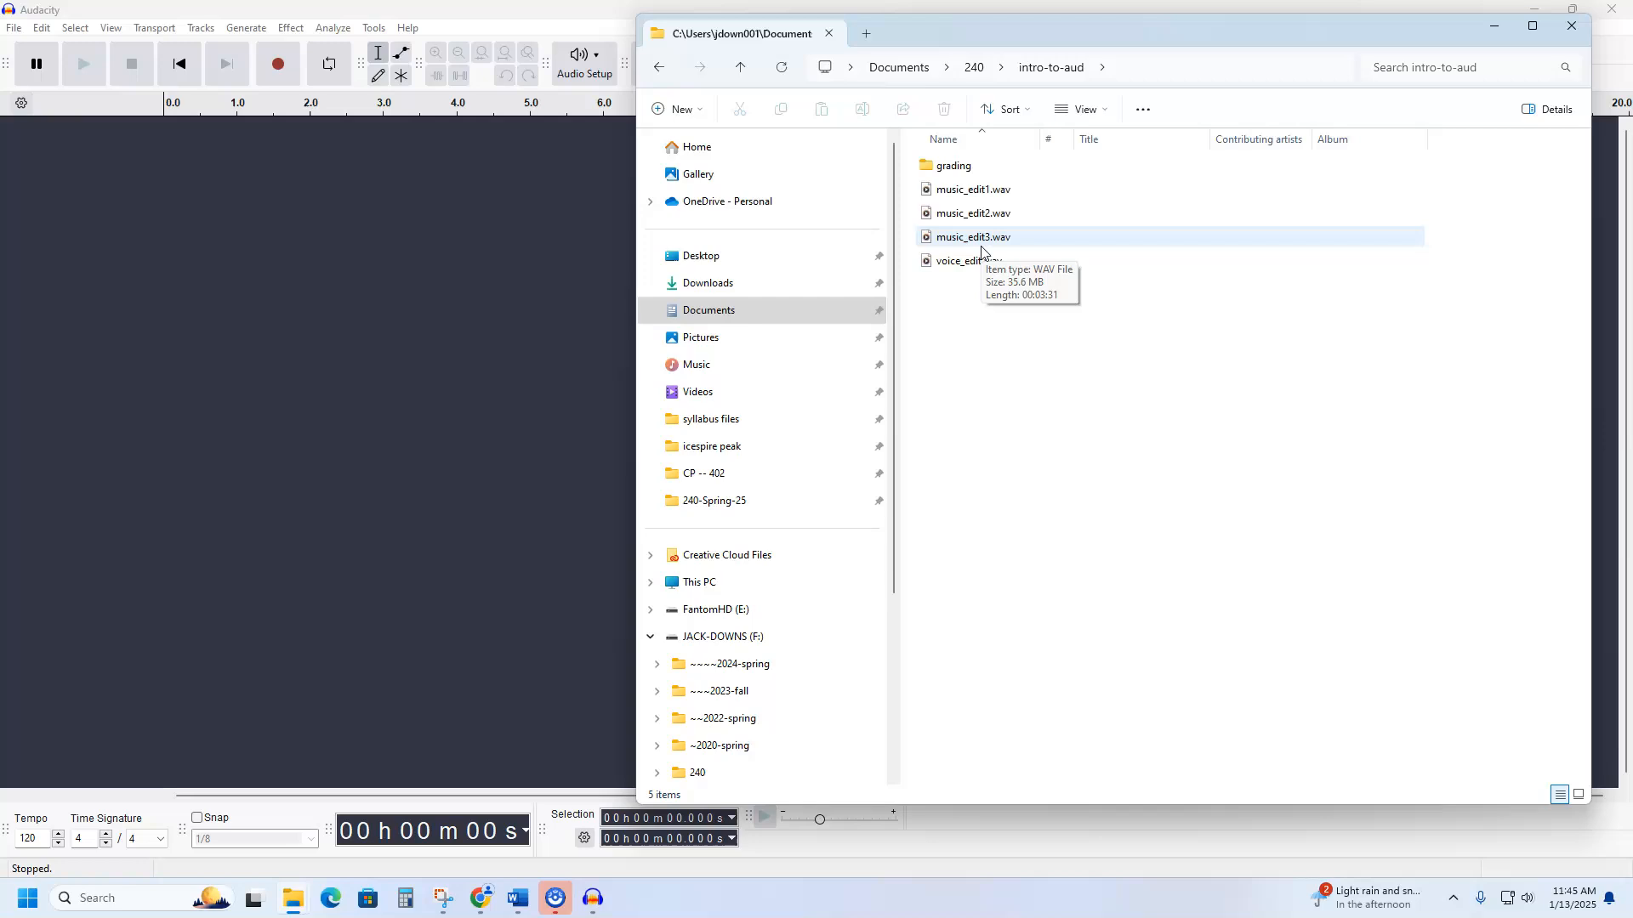
pyautogui.click(961, 240)
pyautogui.moveTo(960, 240)
pyautogui.mouseDown()
pyautogui.moveTo(900, 243)
pyautogui.moveTo(930, 242)
pyautogui.mouseUp()
# Return to Audacity, start an audio import and browse to the personal user folder under Users on the C: drive.
pyautogui.click(236, 380)
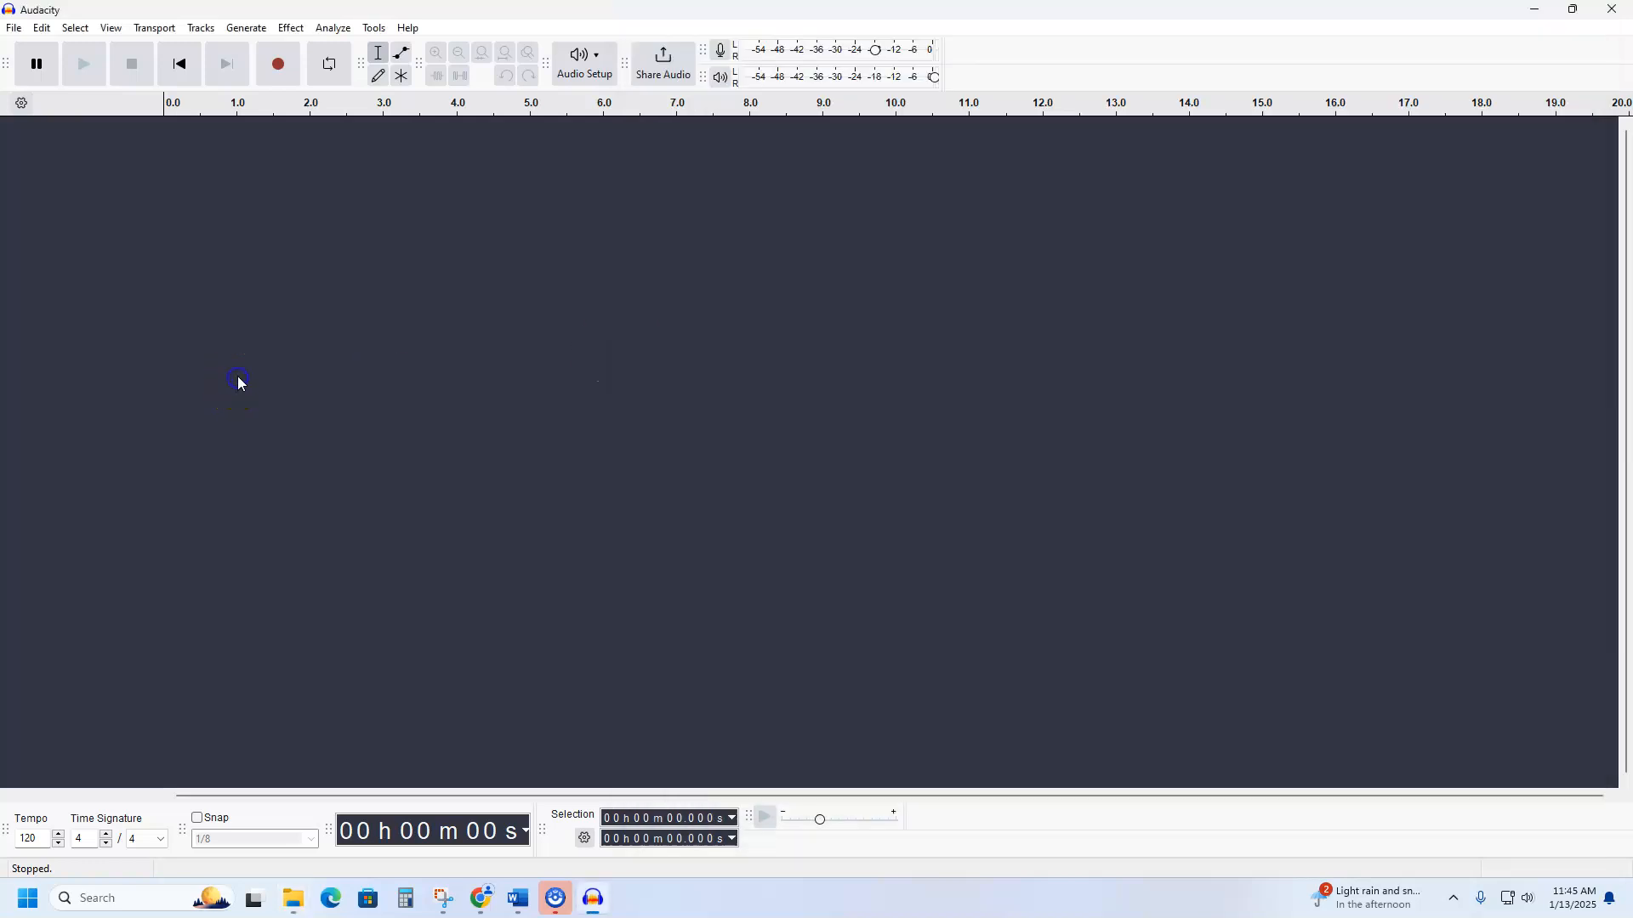
pyautogui.click(15, 29)
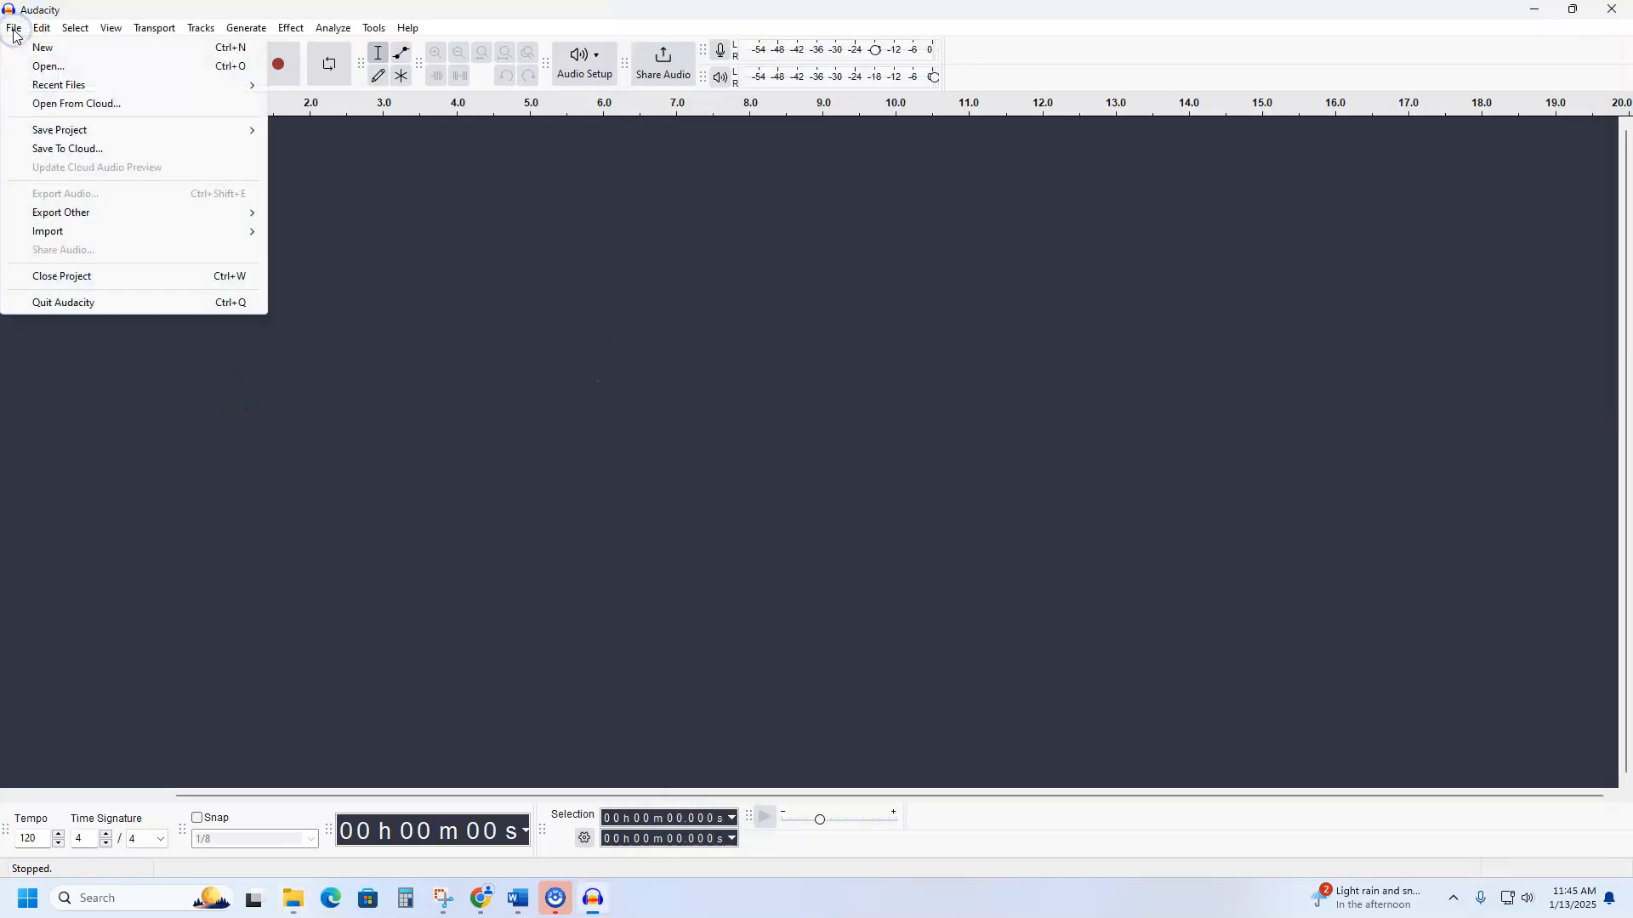
pyautogui.moveTo(127, 233)
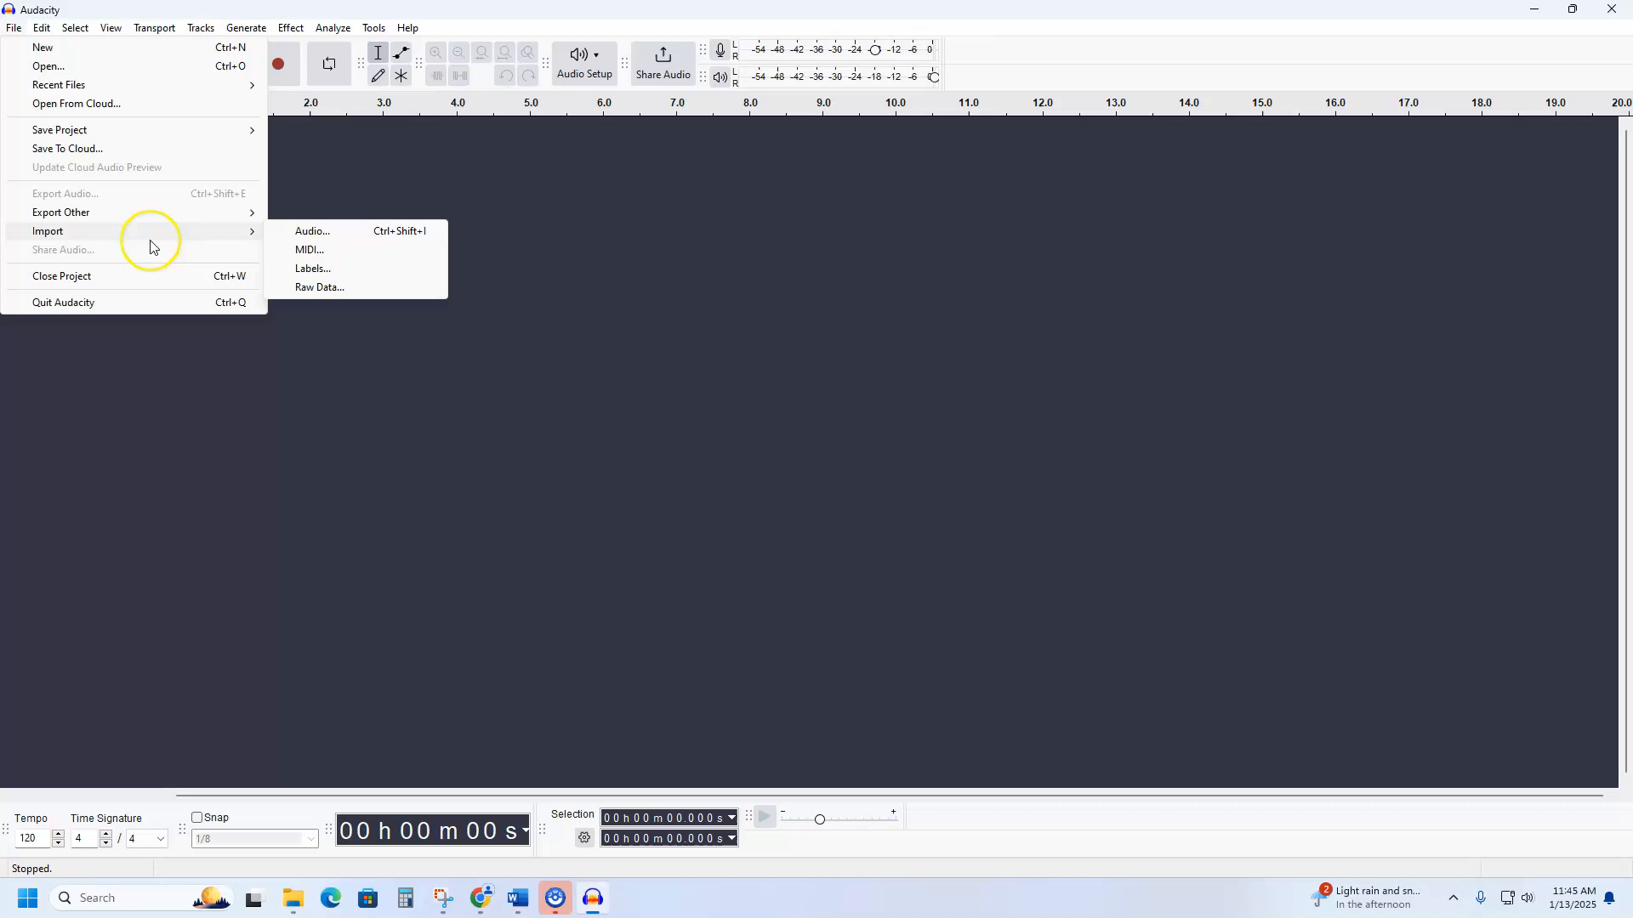
pyautogui.click(325, 232)
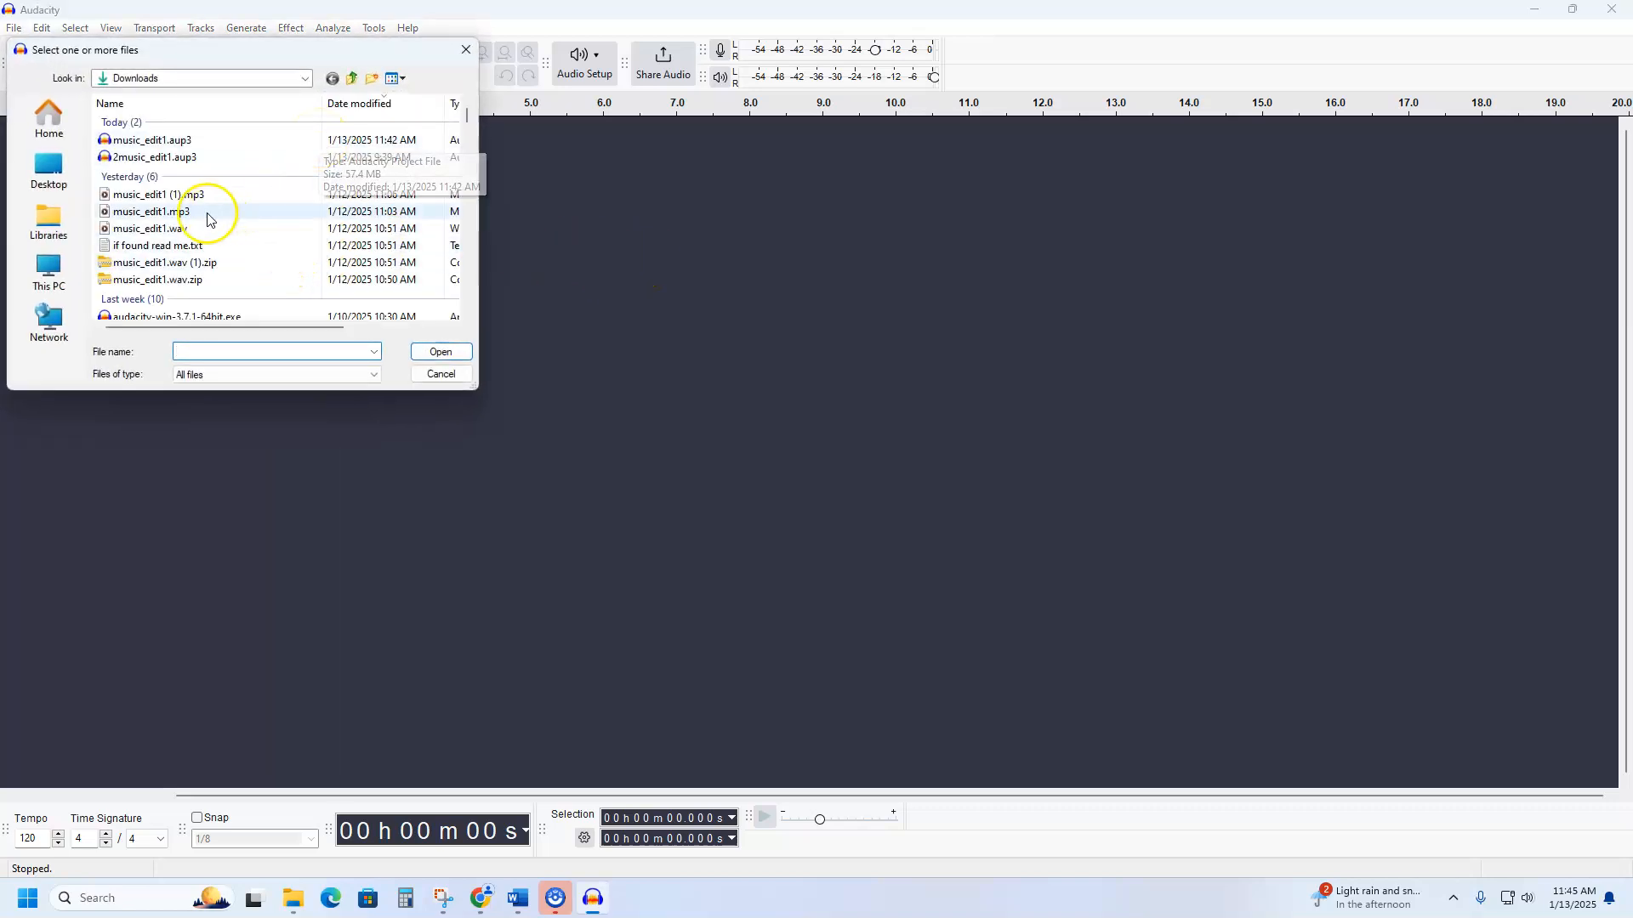
pyautogui.click(52, 268)
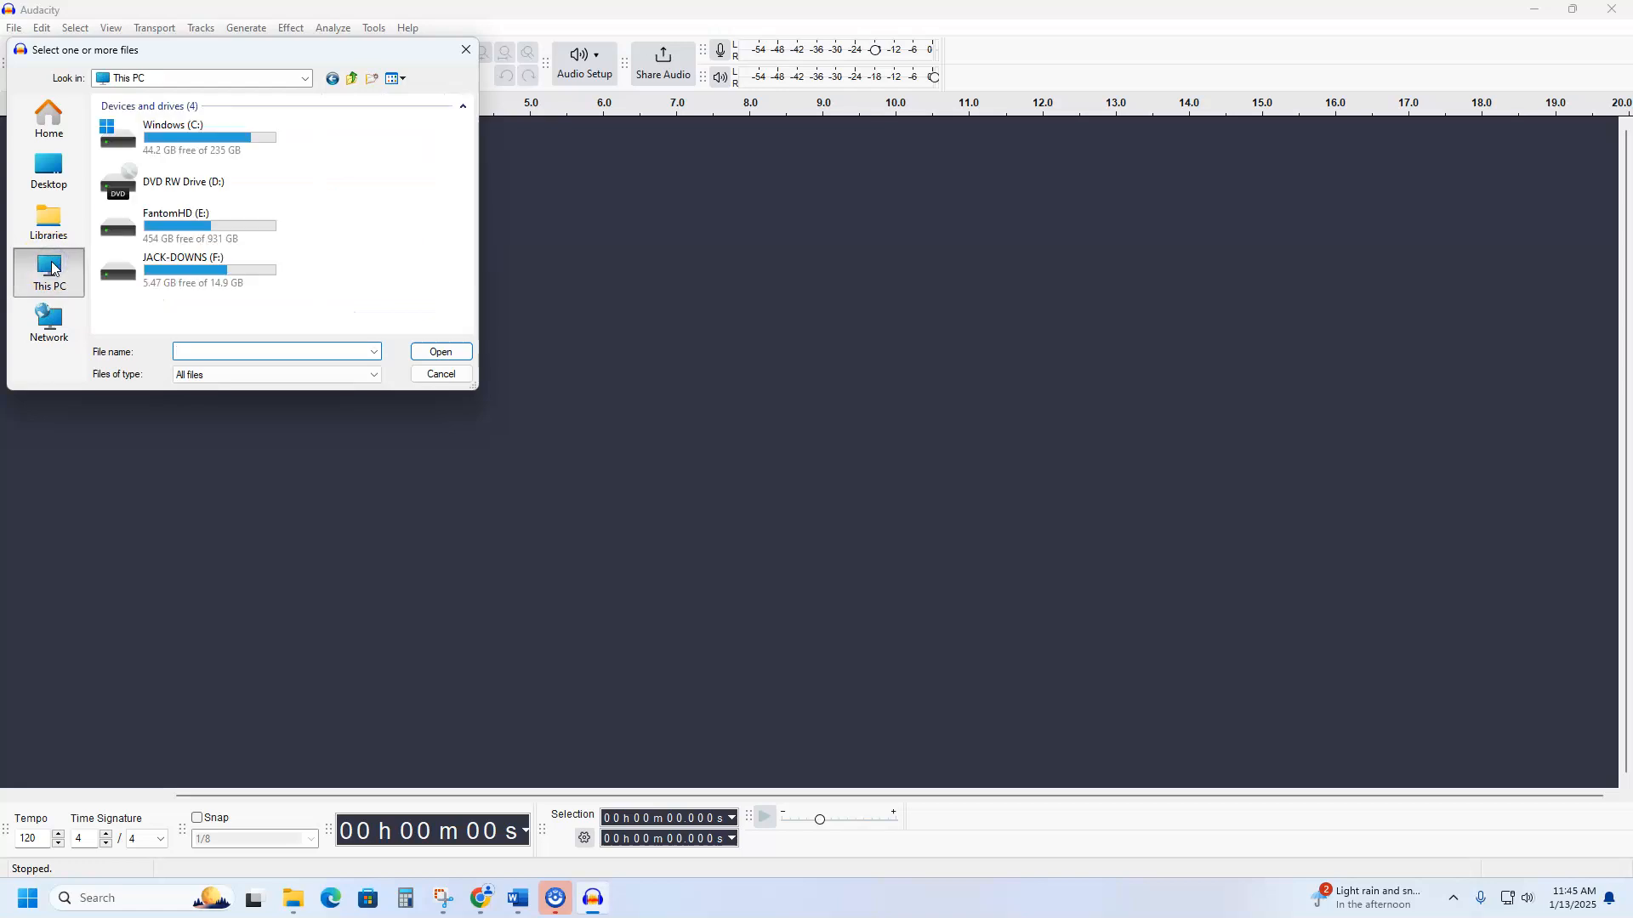
pyautogui.doubleClick(126, 141)
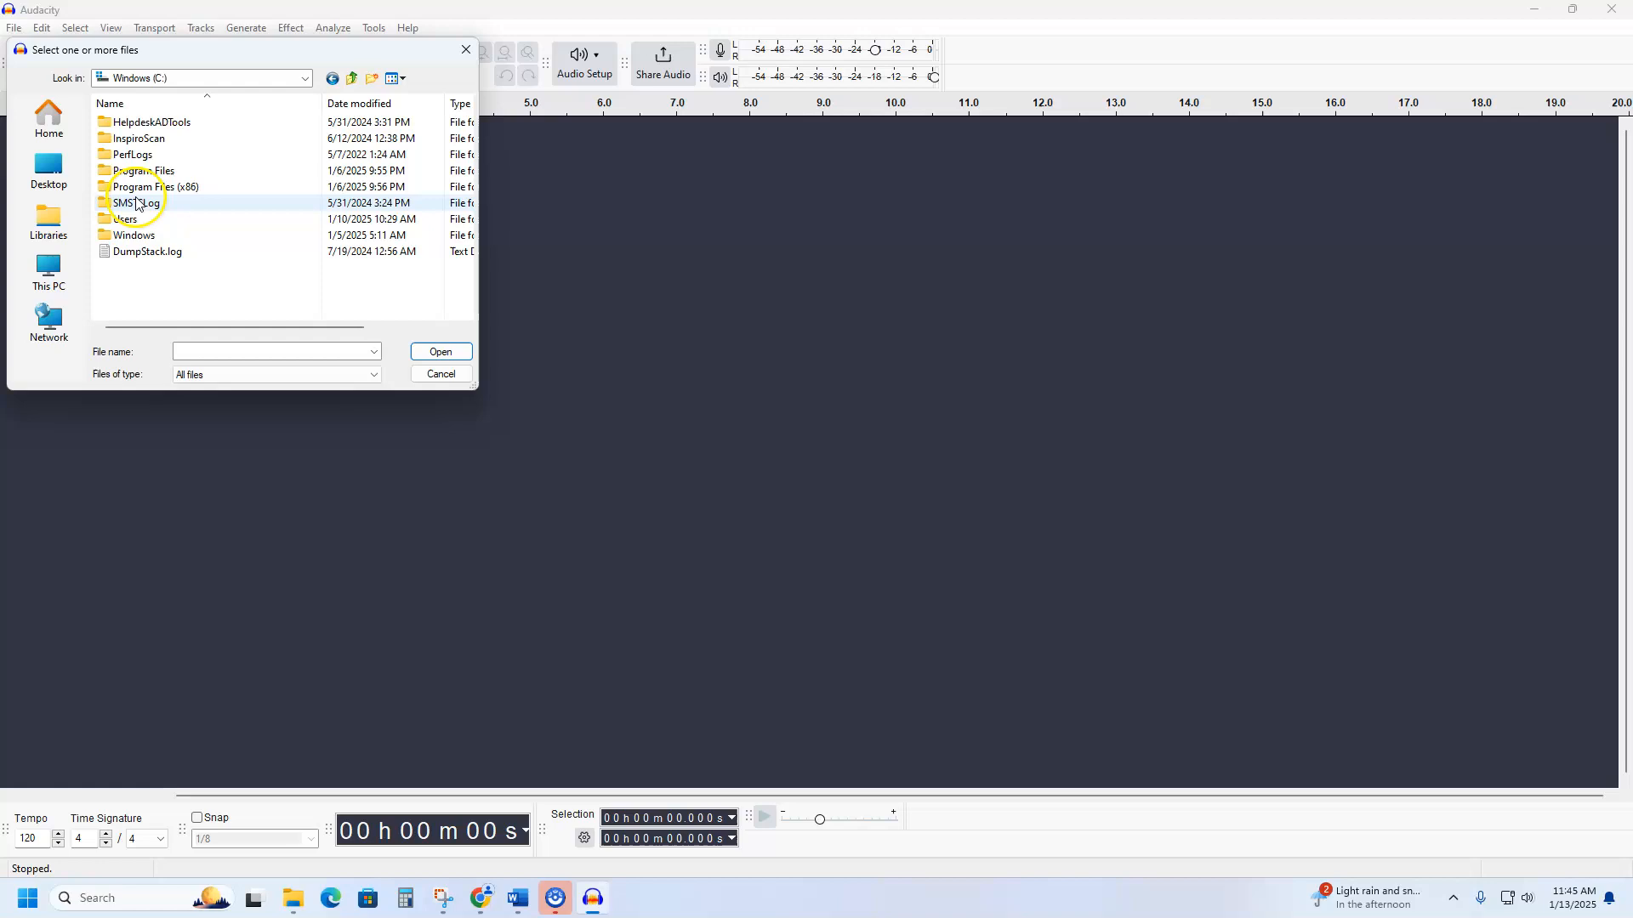
pyautogui.doubleClick(127, 221)
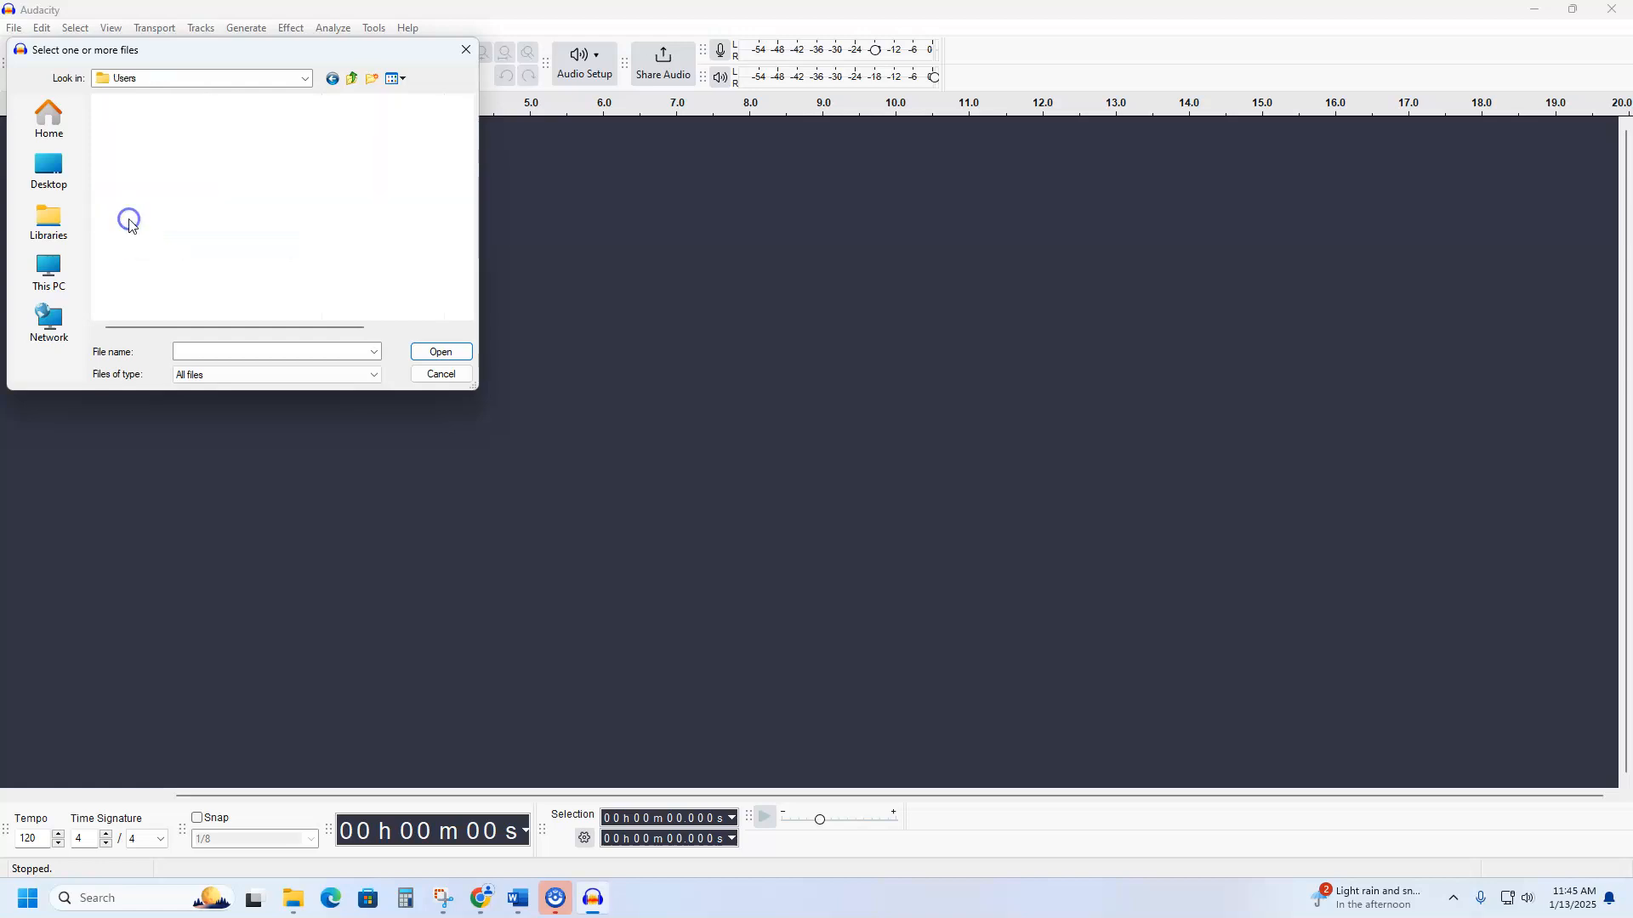
pyautogui.click(129, 187)
pyautogui.doubleClick(129, 187)
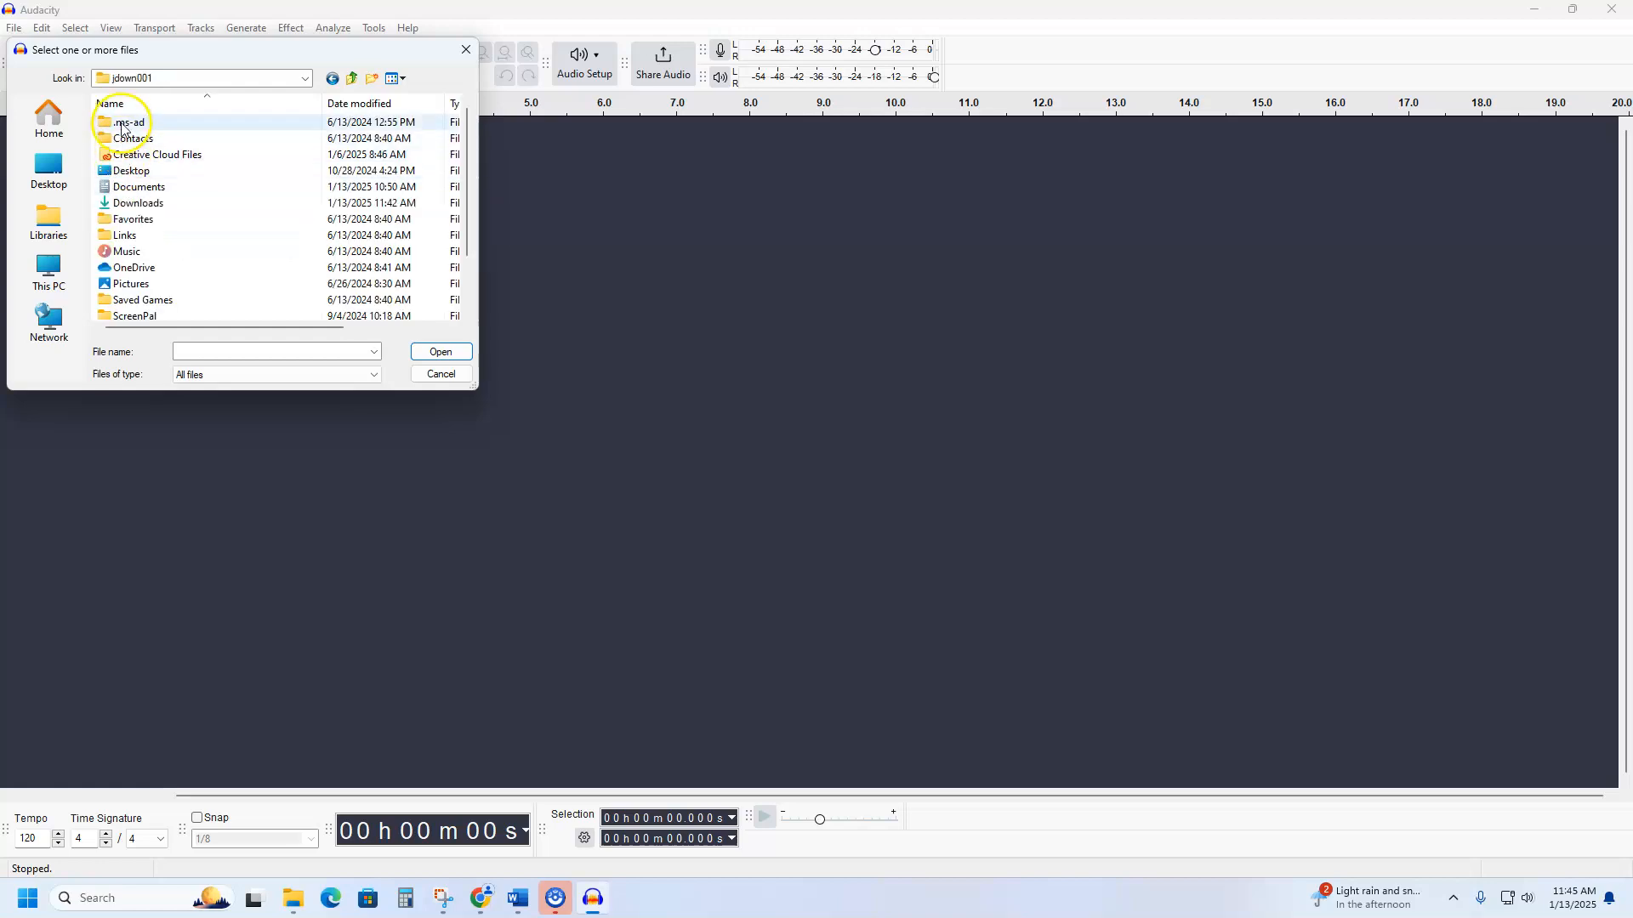
# Import music_edit2.wav from the Documents\240\intro-to-aud folder.
pyautogui.click(139, 189)
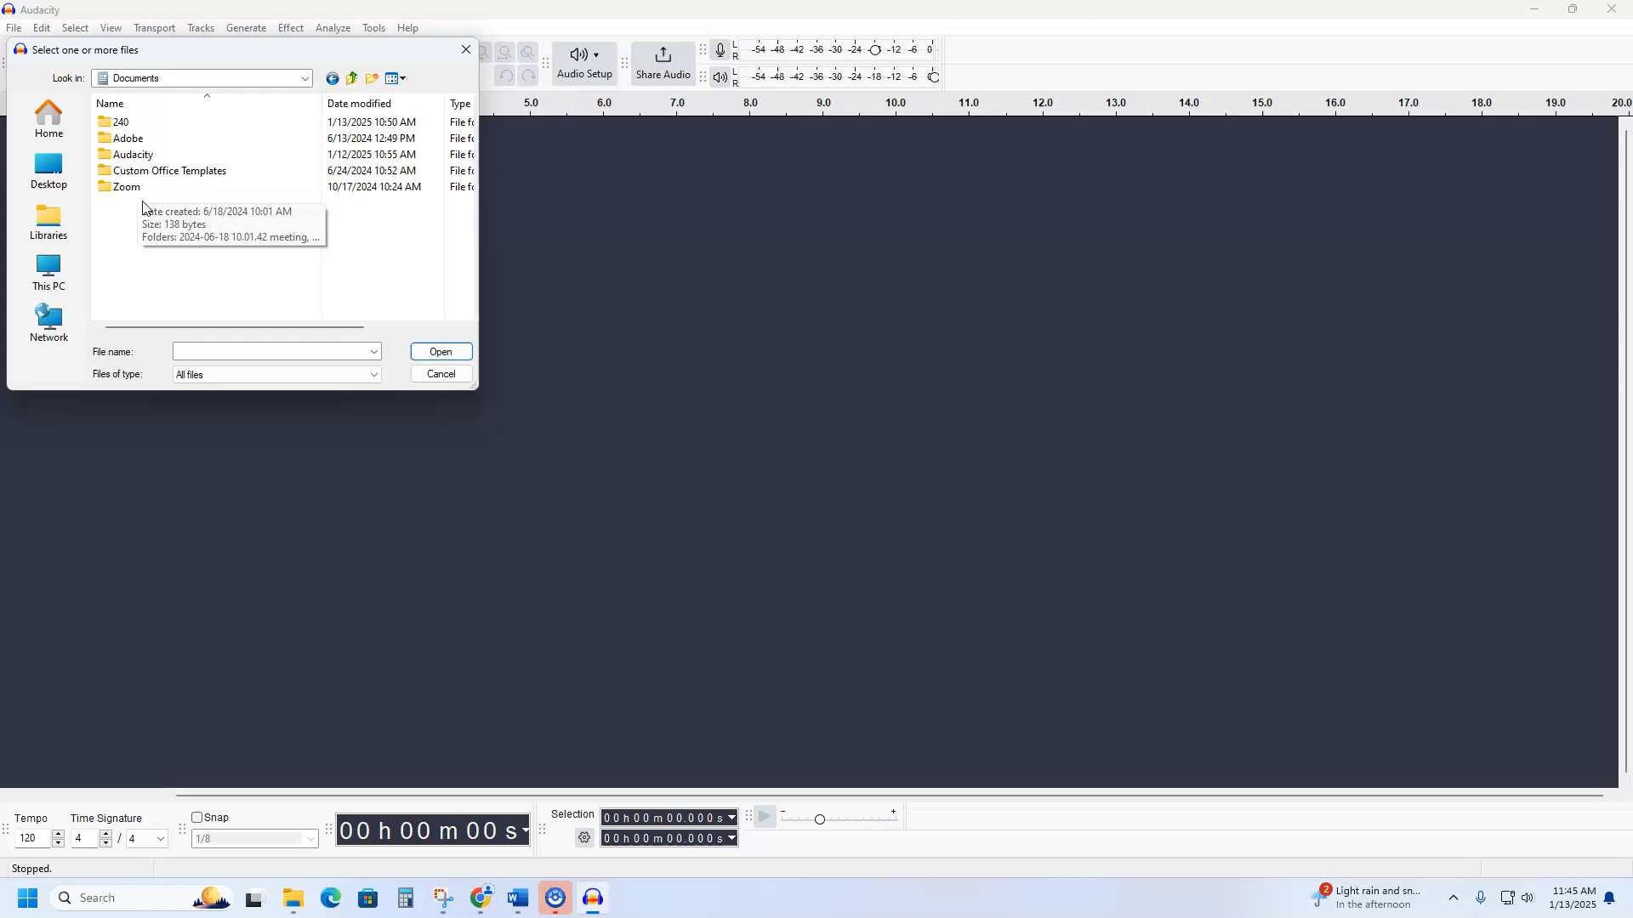
pyautogui.click(129, 141)
pyautogui.doubleClick(122, 122)
pyautogui.doubleClick(129, 128)
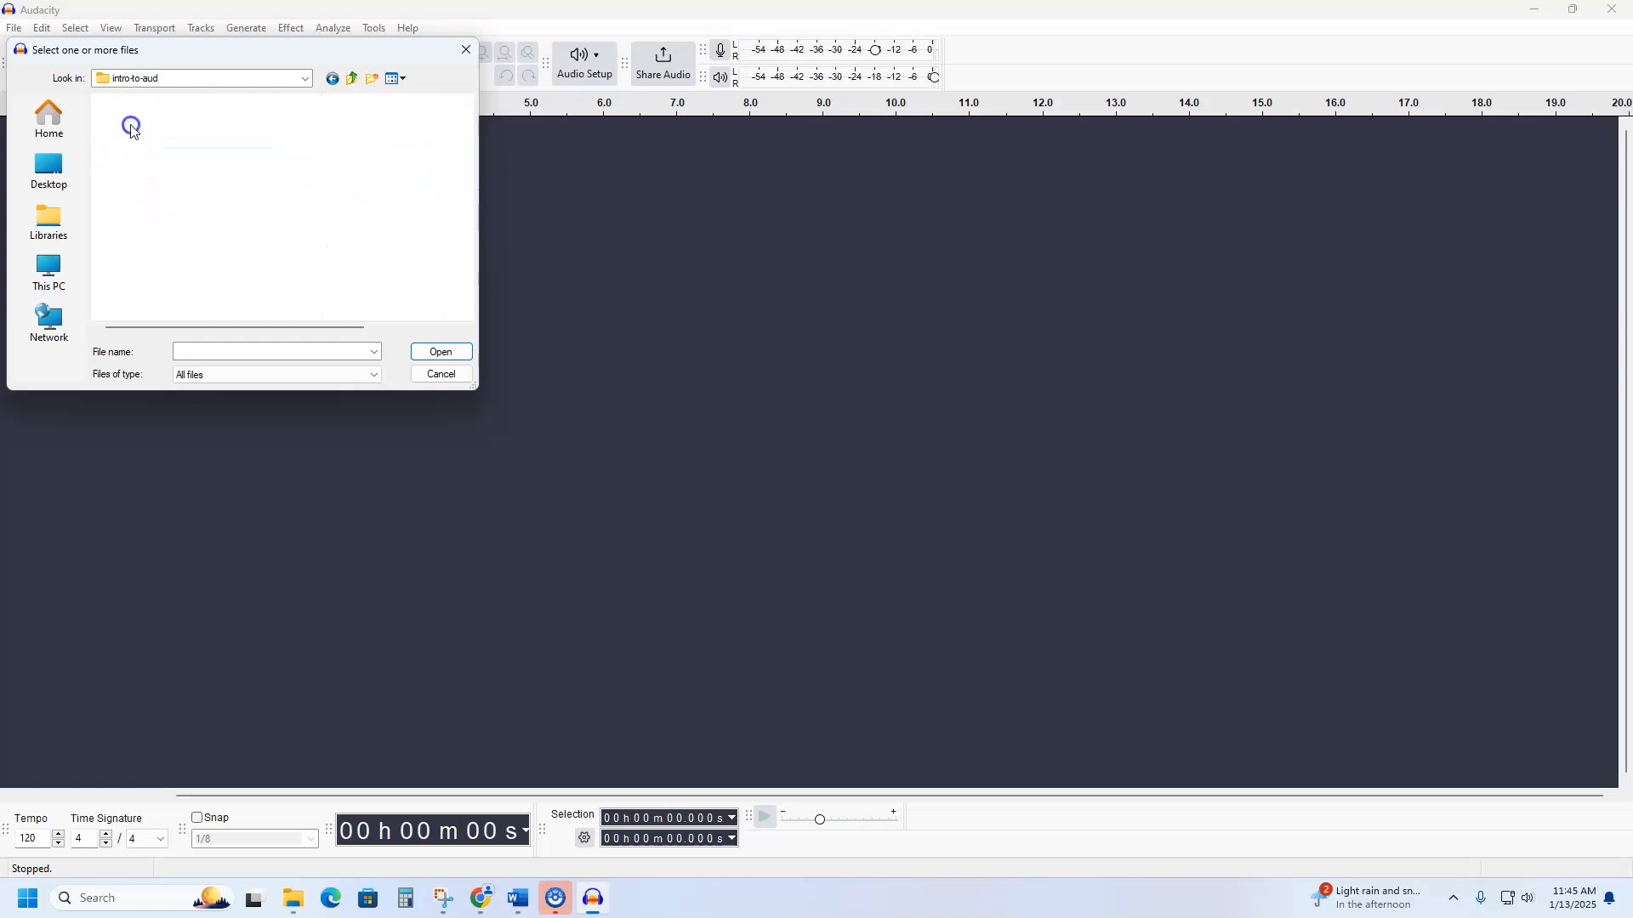
pyautogui.doubleClick(160, 154)
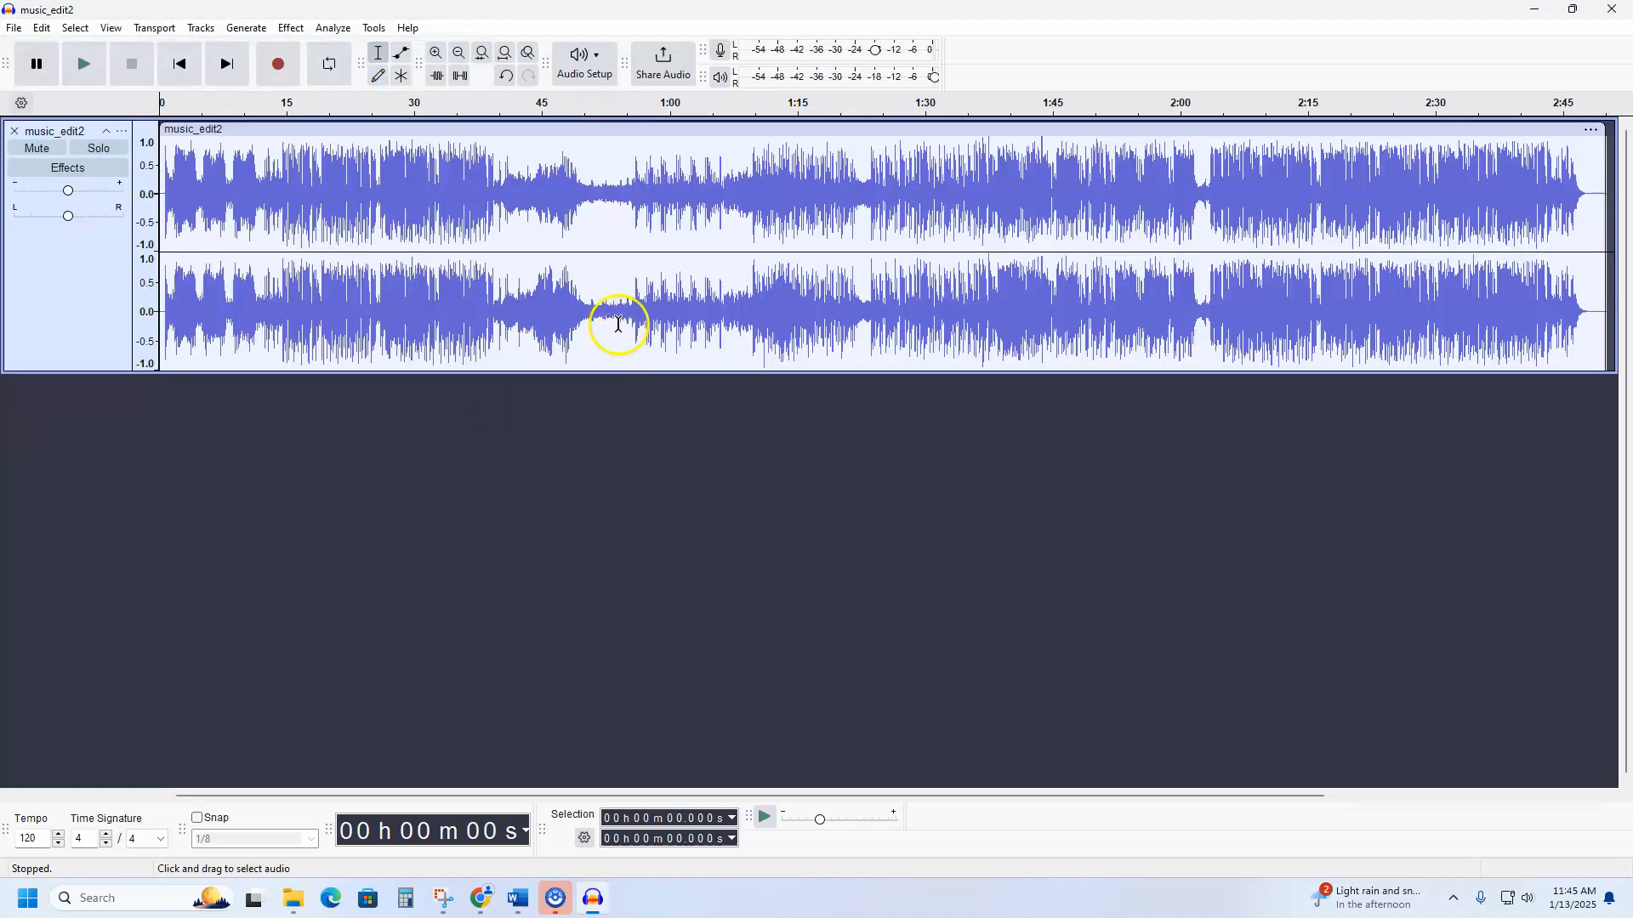
# Play the opening seconds of the music_edit2 track, stop playback and delete the track.
pyautogui.click(80, 63)
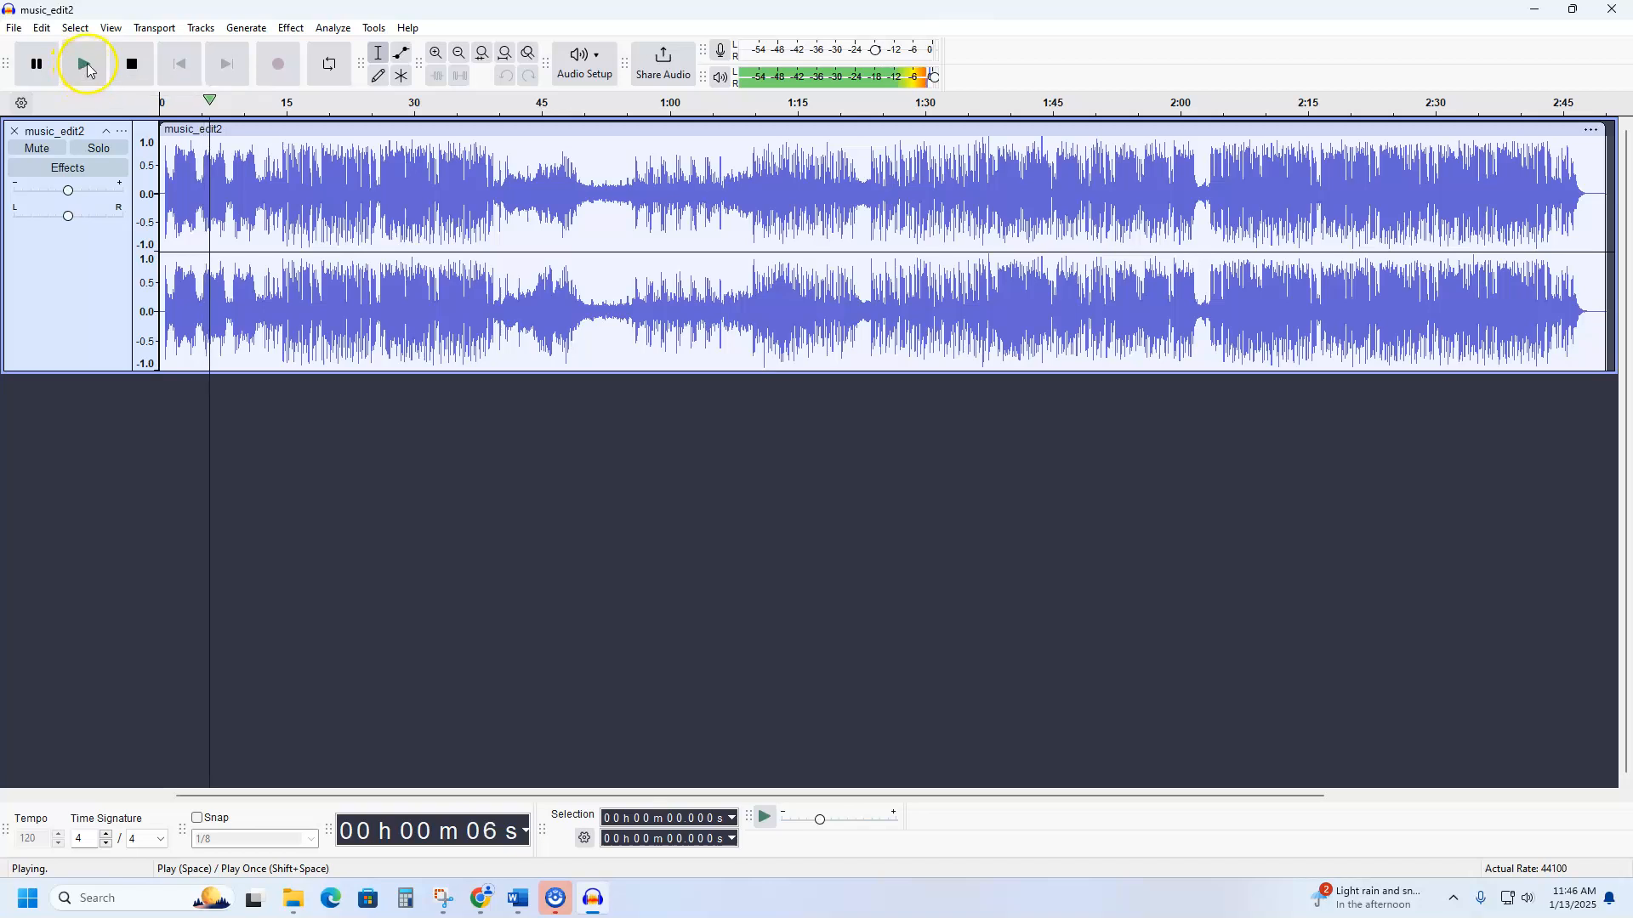
pyautogui.click(132, 67)
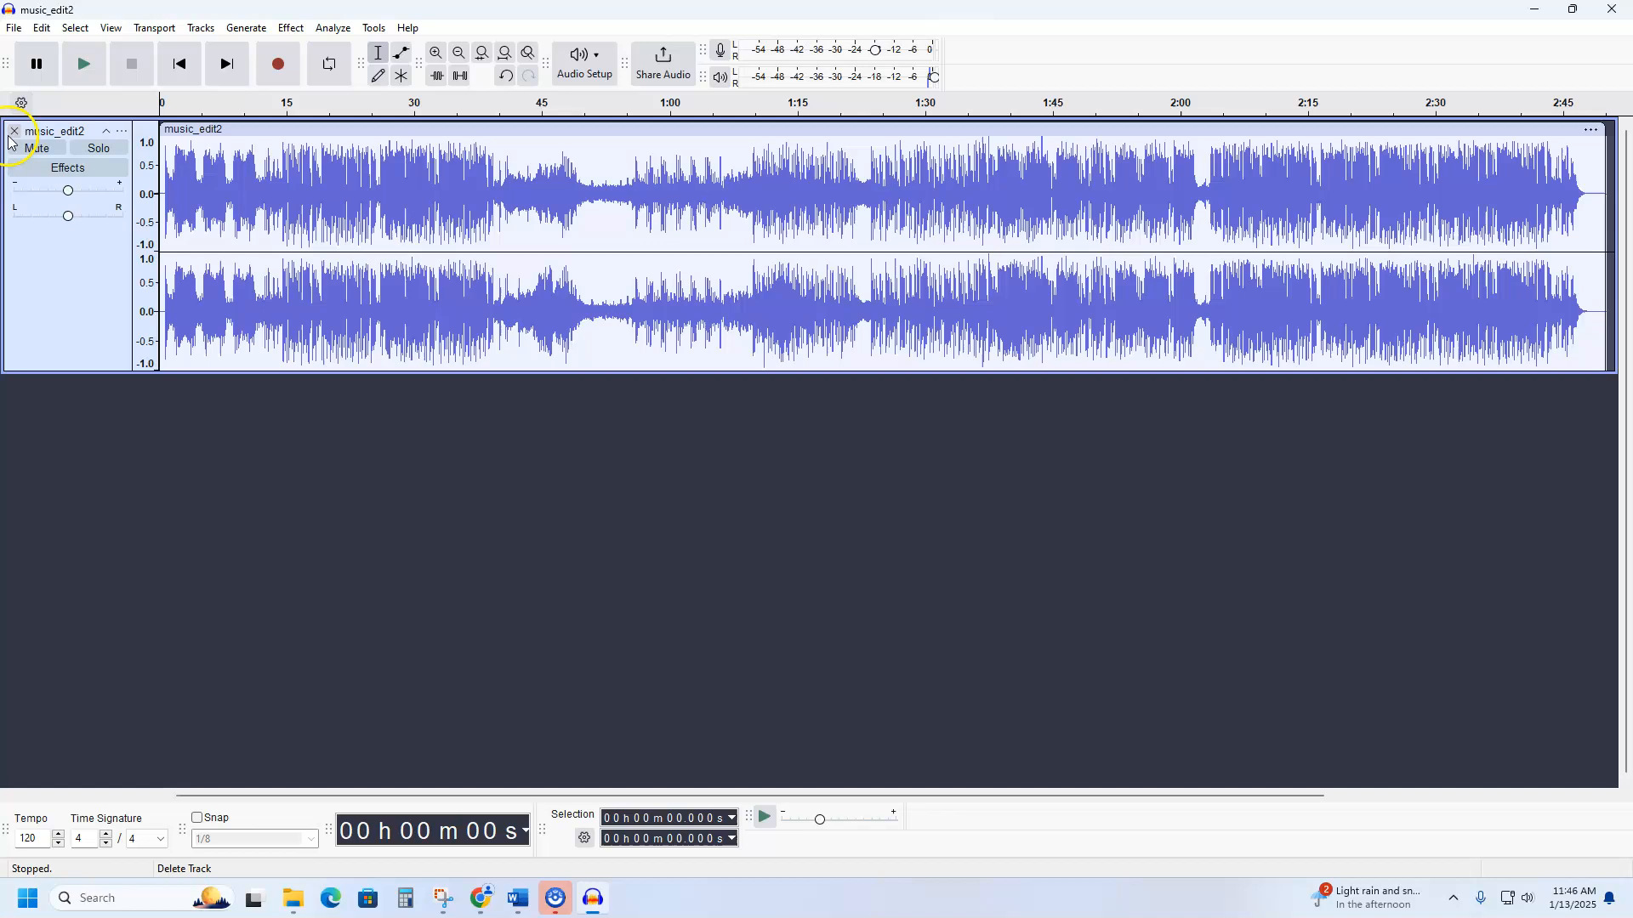
pyautogui.click(15, 132)
# Bring music_edit3.wav from the File Explorer window into the empty Audacity project as a track.
pyautogui.moveTo(296, 905)
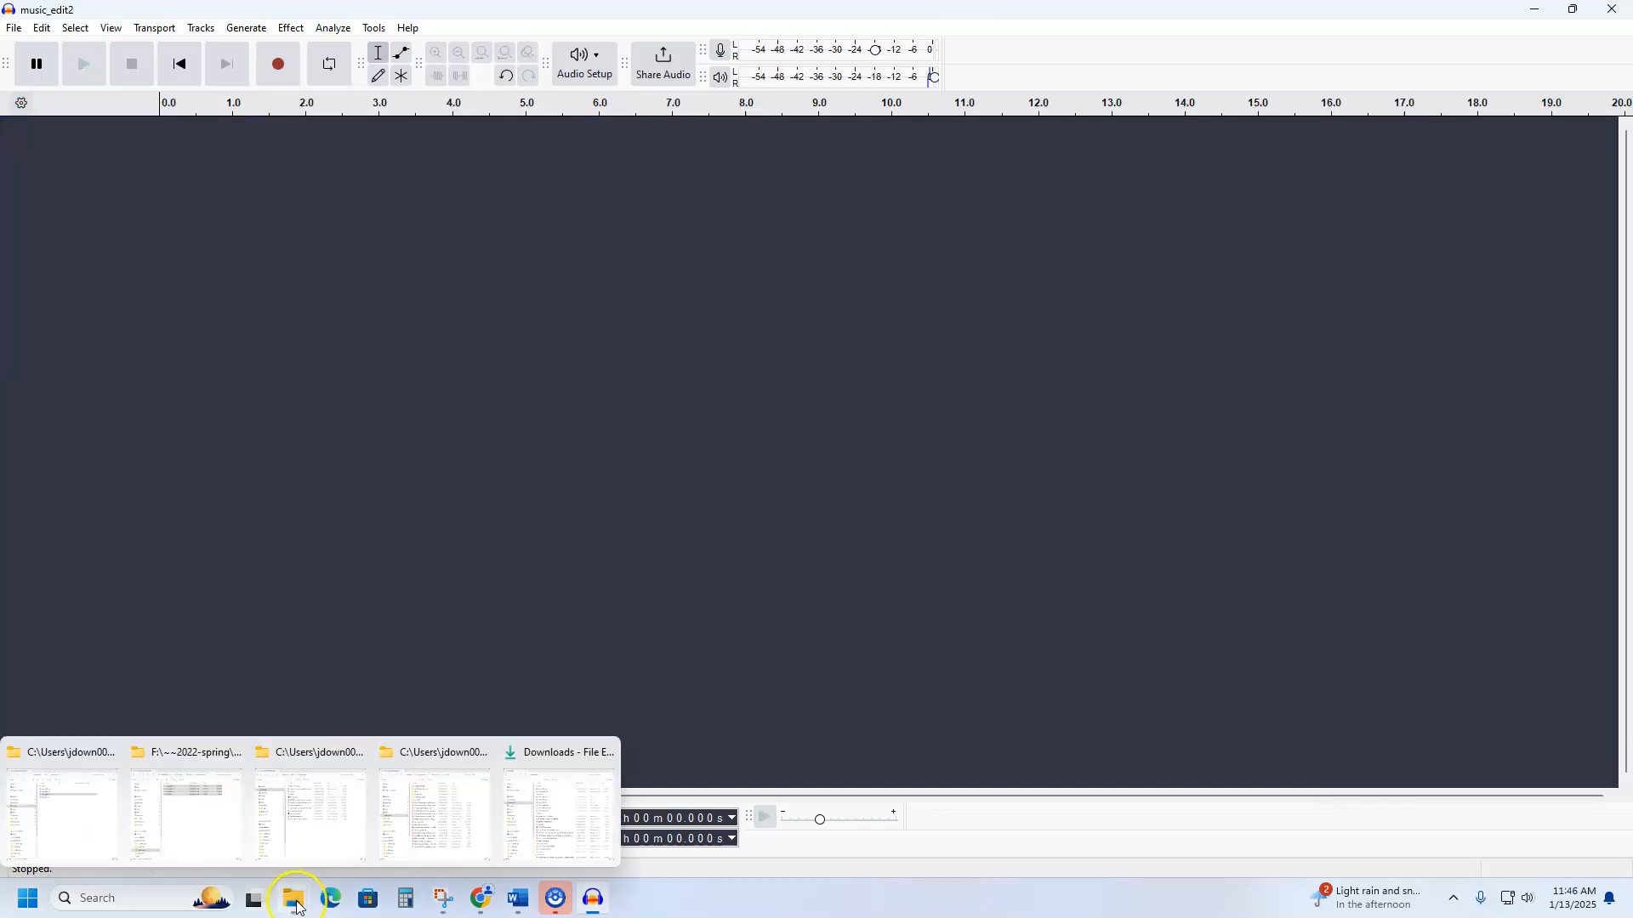
pyautogui.click(96, 814)
pyautogui.moveTo(935, 238); pyautogui.dragTo(383, 327)
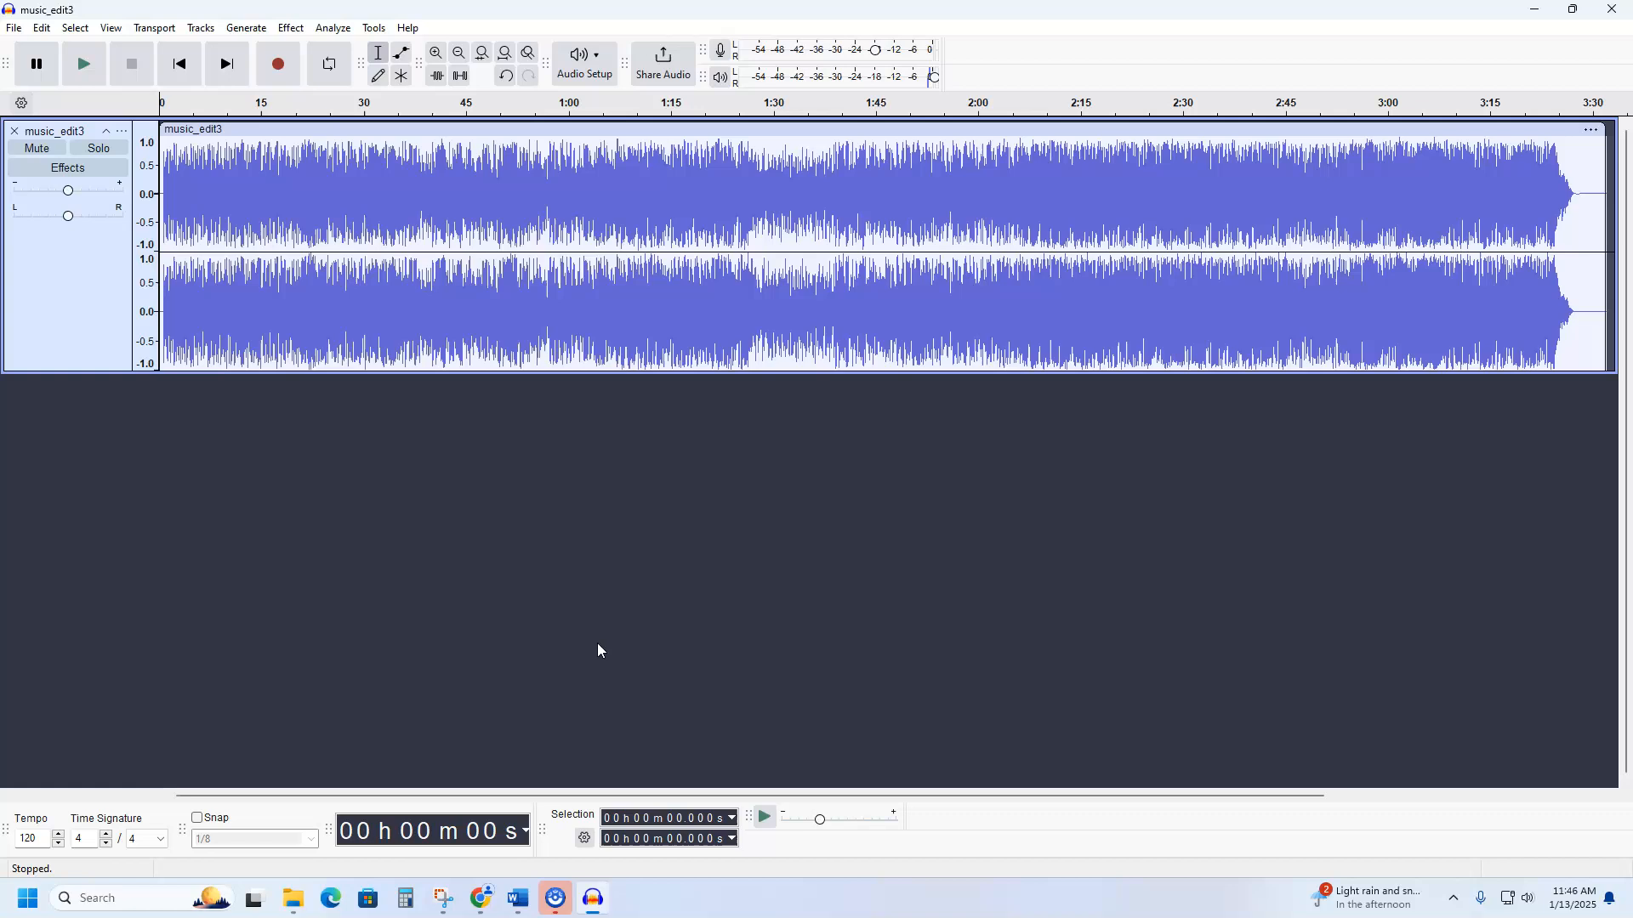
pyautogui.click(56, 177)
# Save the project as music_edit3.aup3 in the Documents\240\intro-to-aud folder.
pyautogui.click(14, 28)
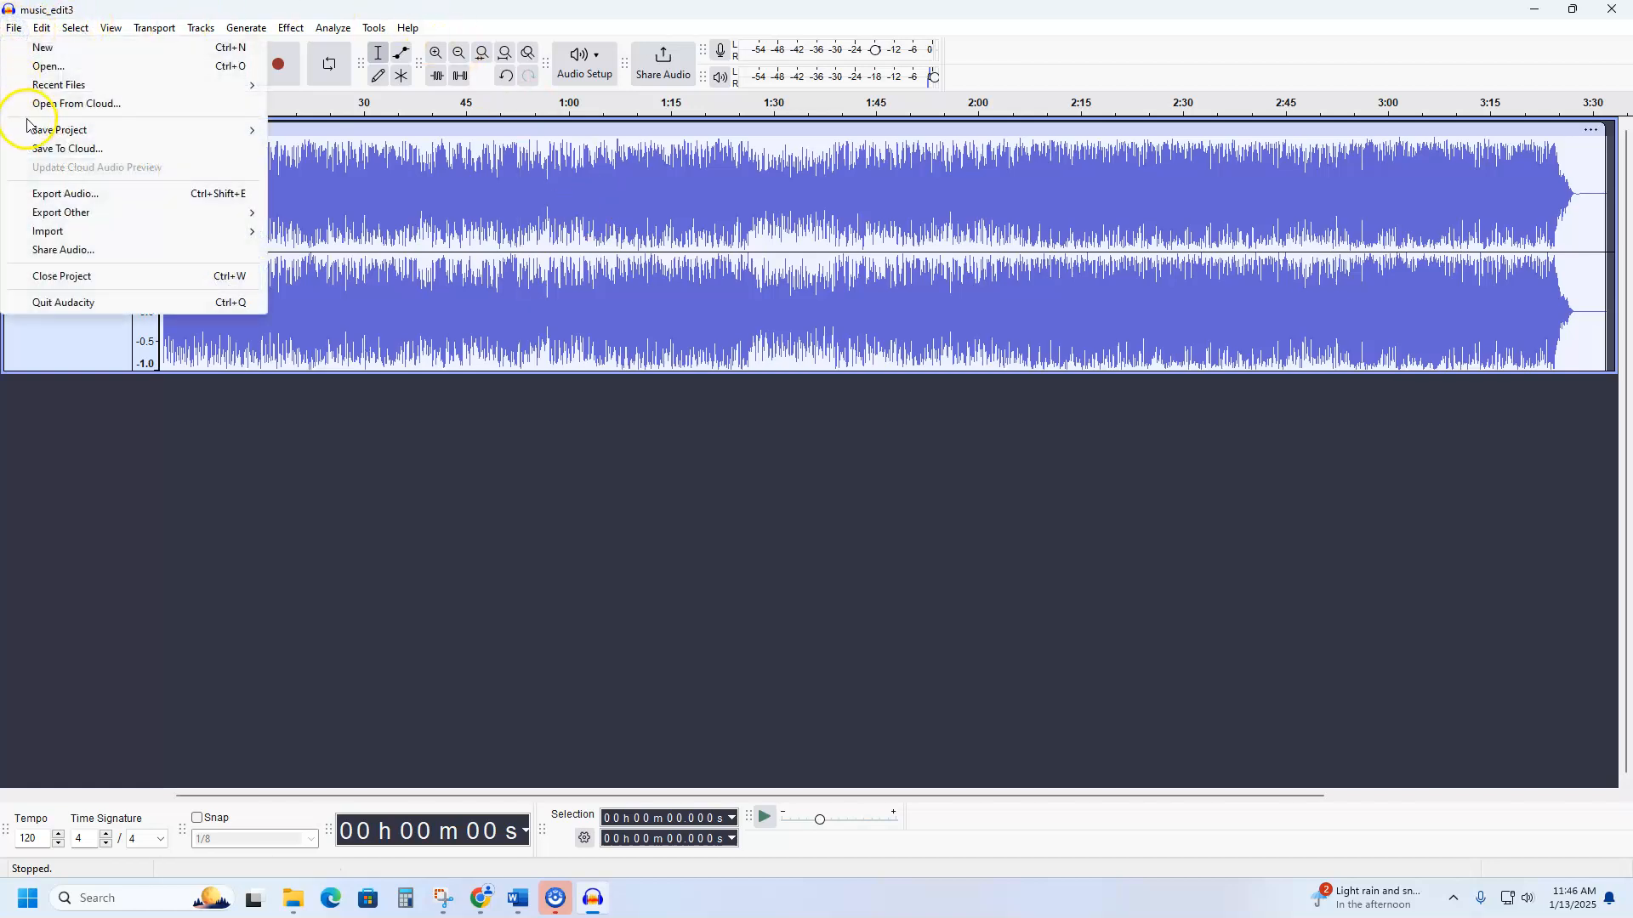
pyautogui.moveTo(44, 132)
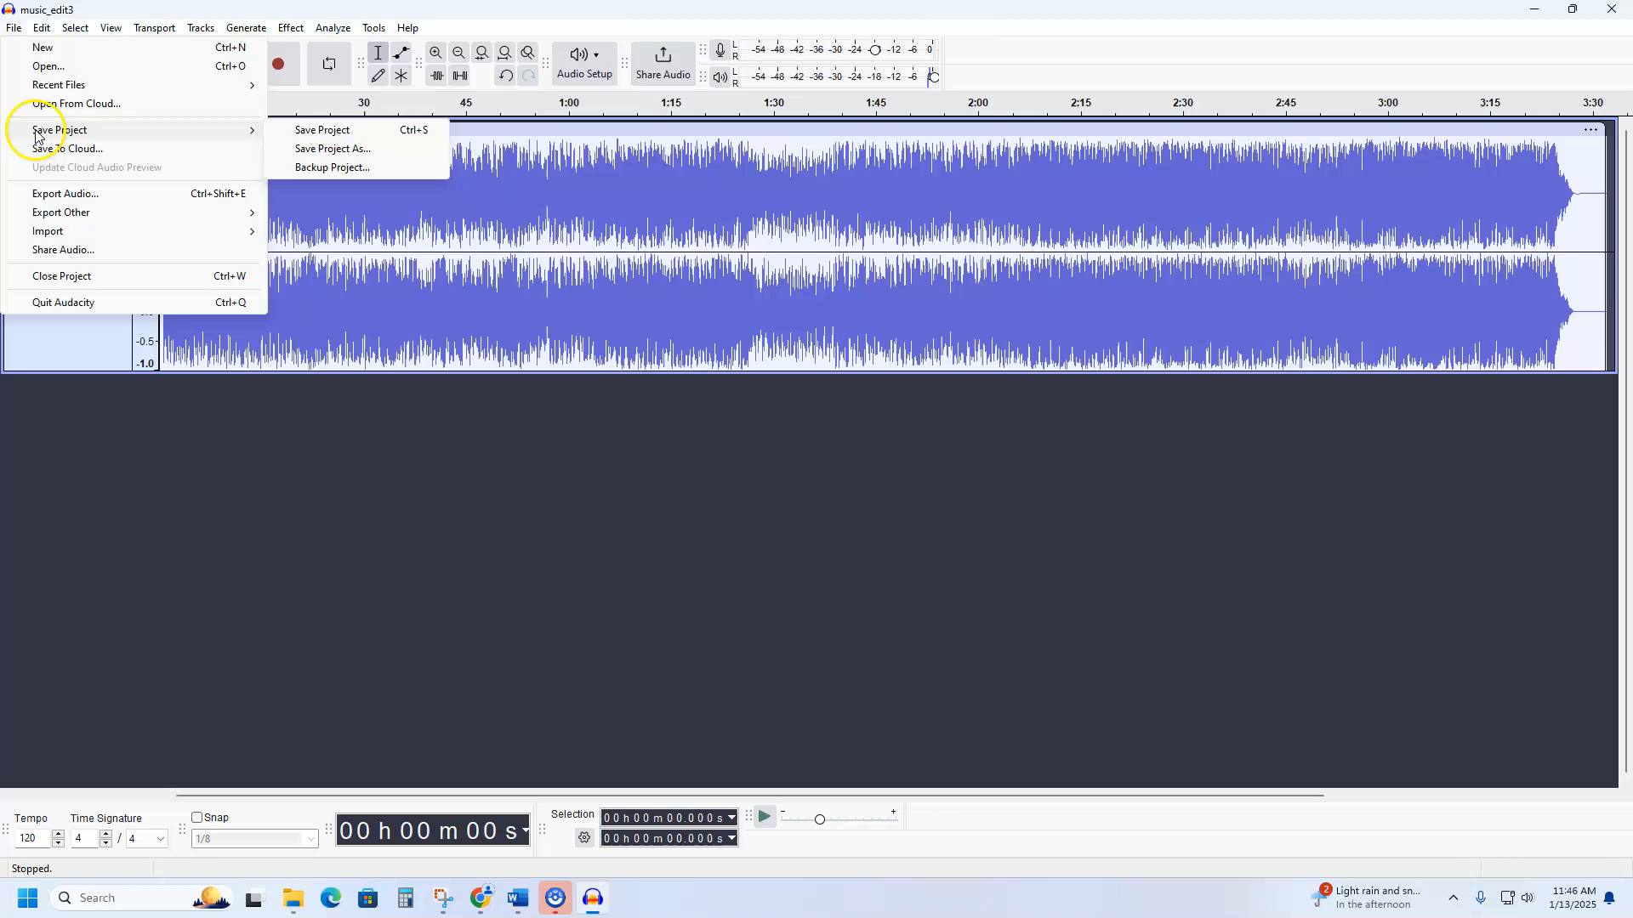
pyautogui.click(361, 153)
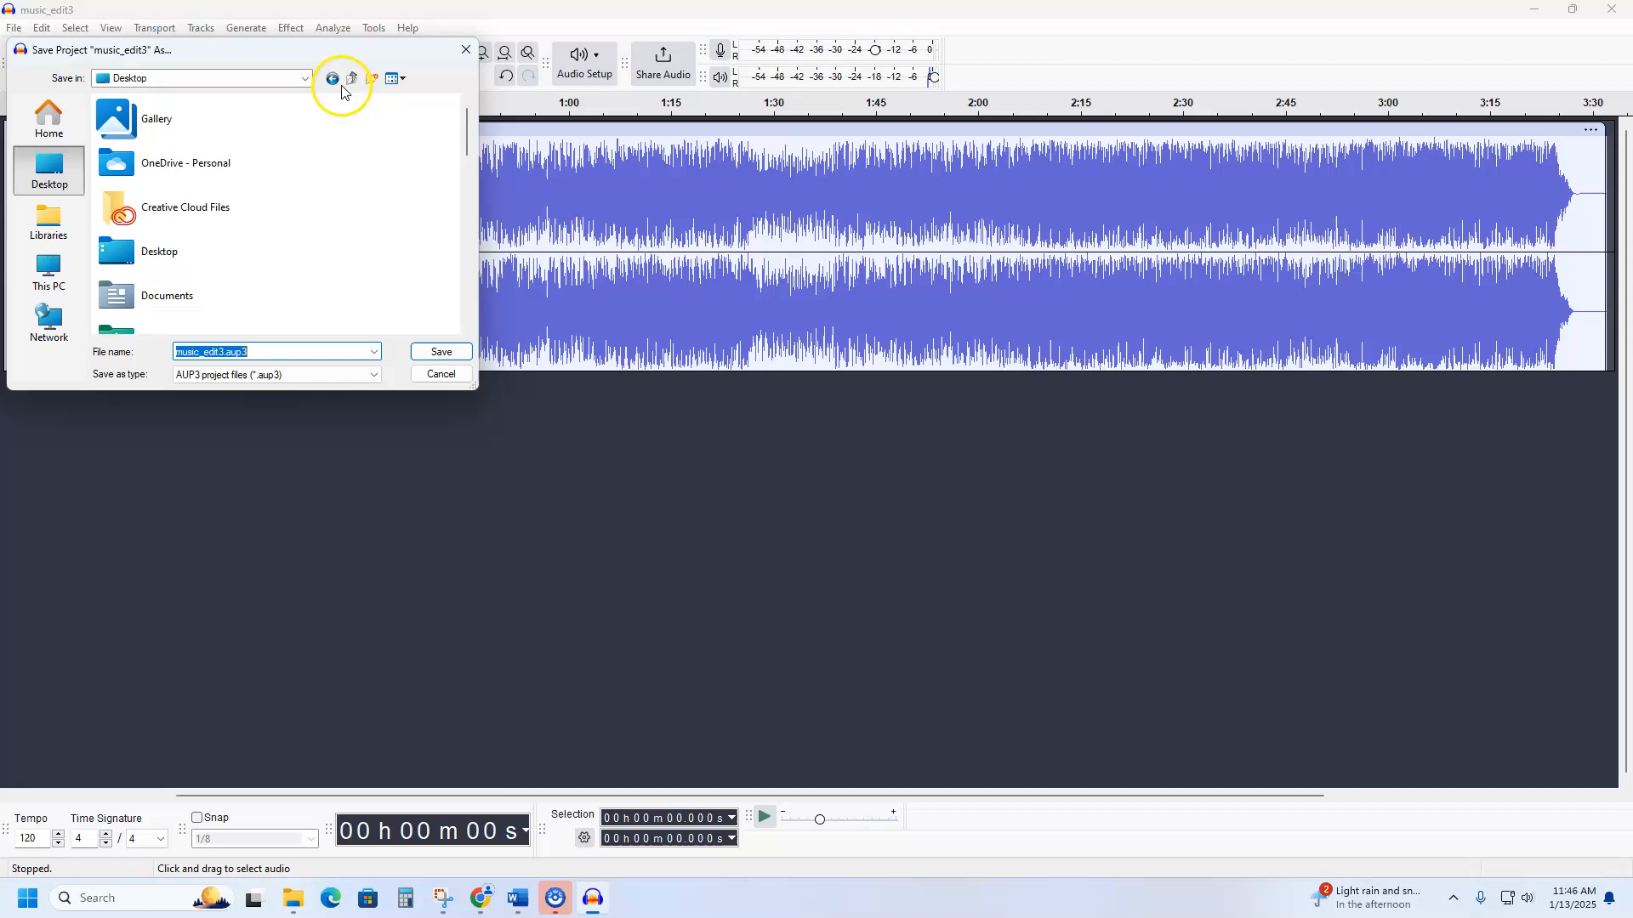
pyautogui.doubleClick(162, 304)
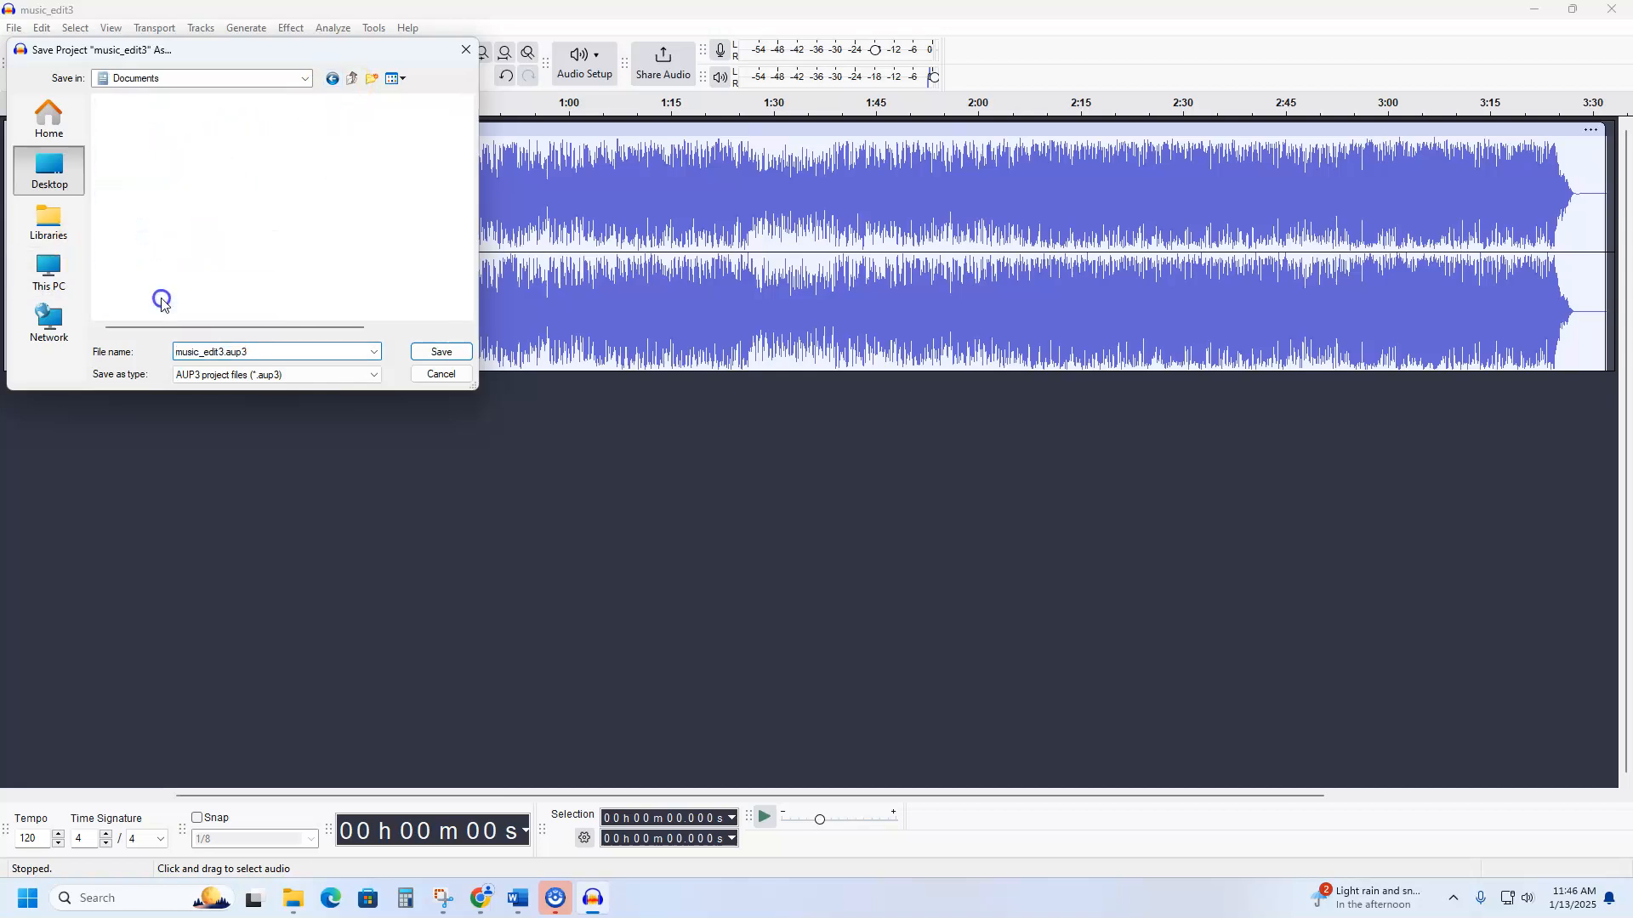
pyautogui.doubleClick(119, 126)
pyautogui.doubleClick(120, 123)
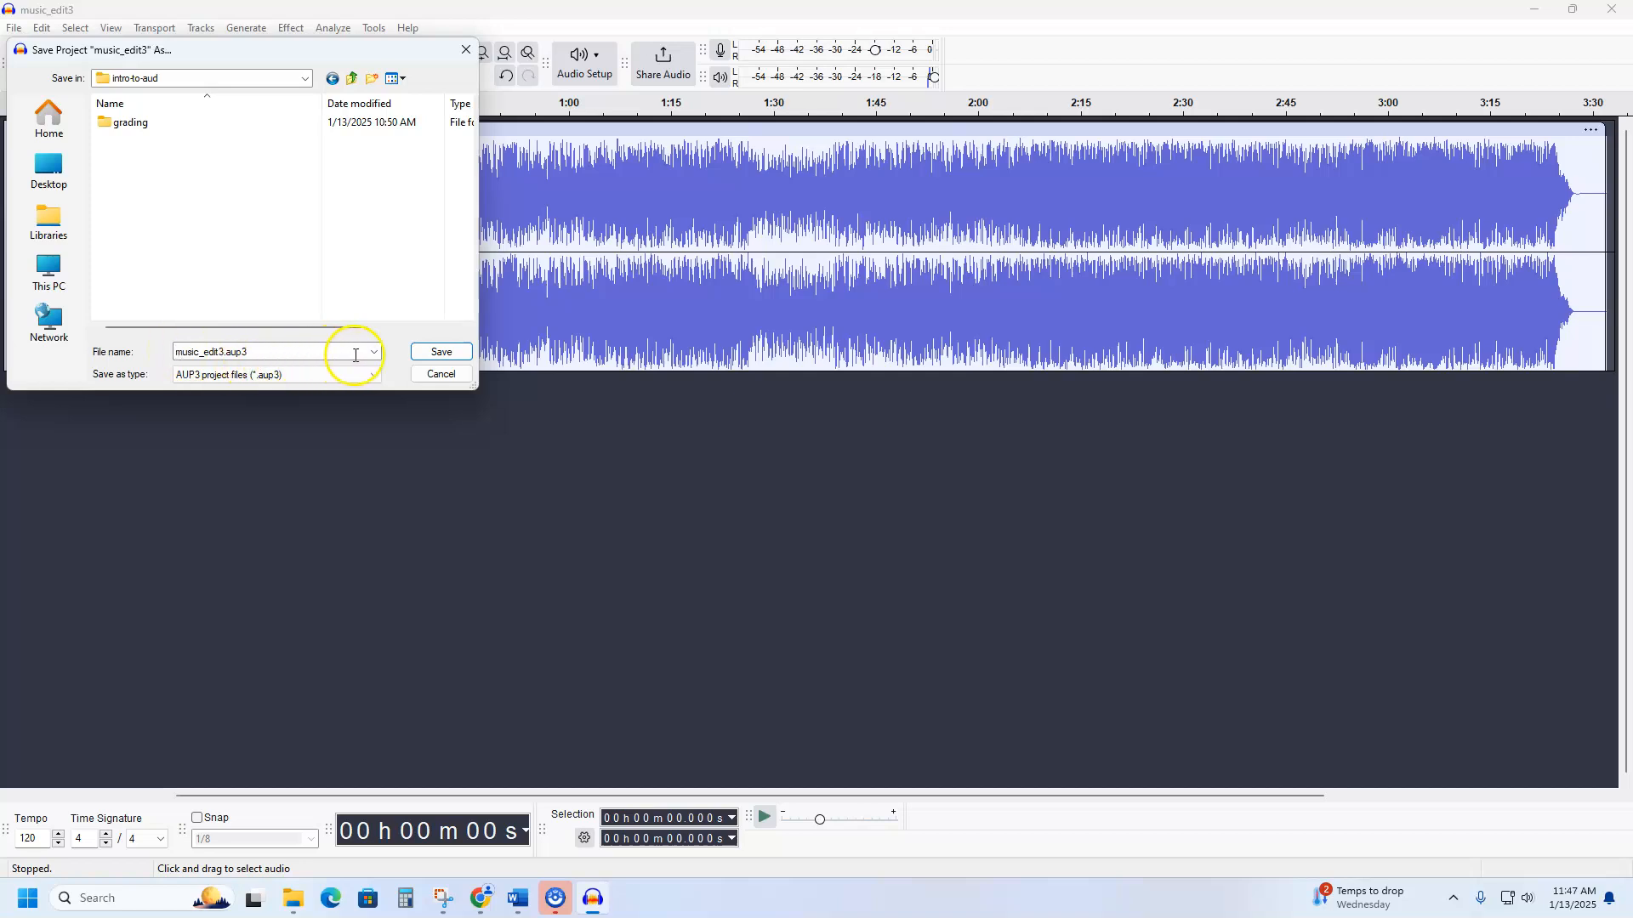
pyautogui.click(452, 360)
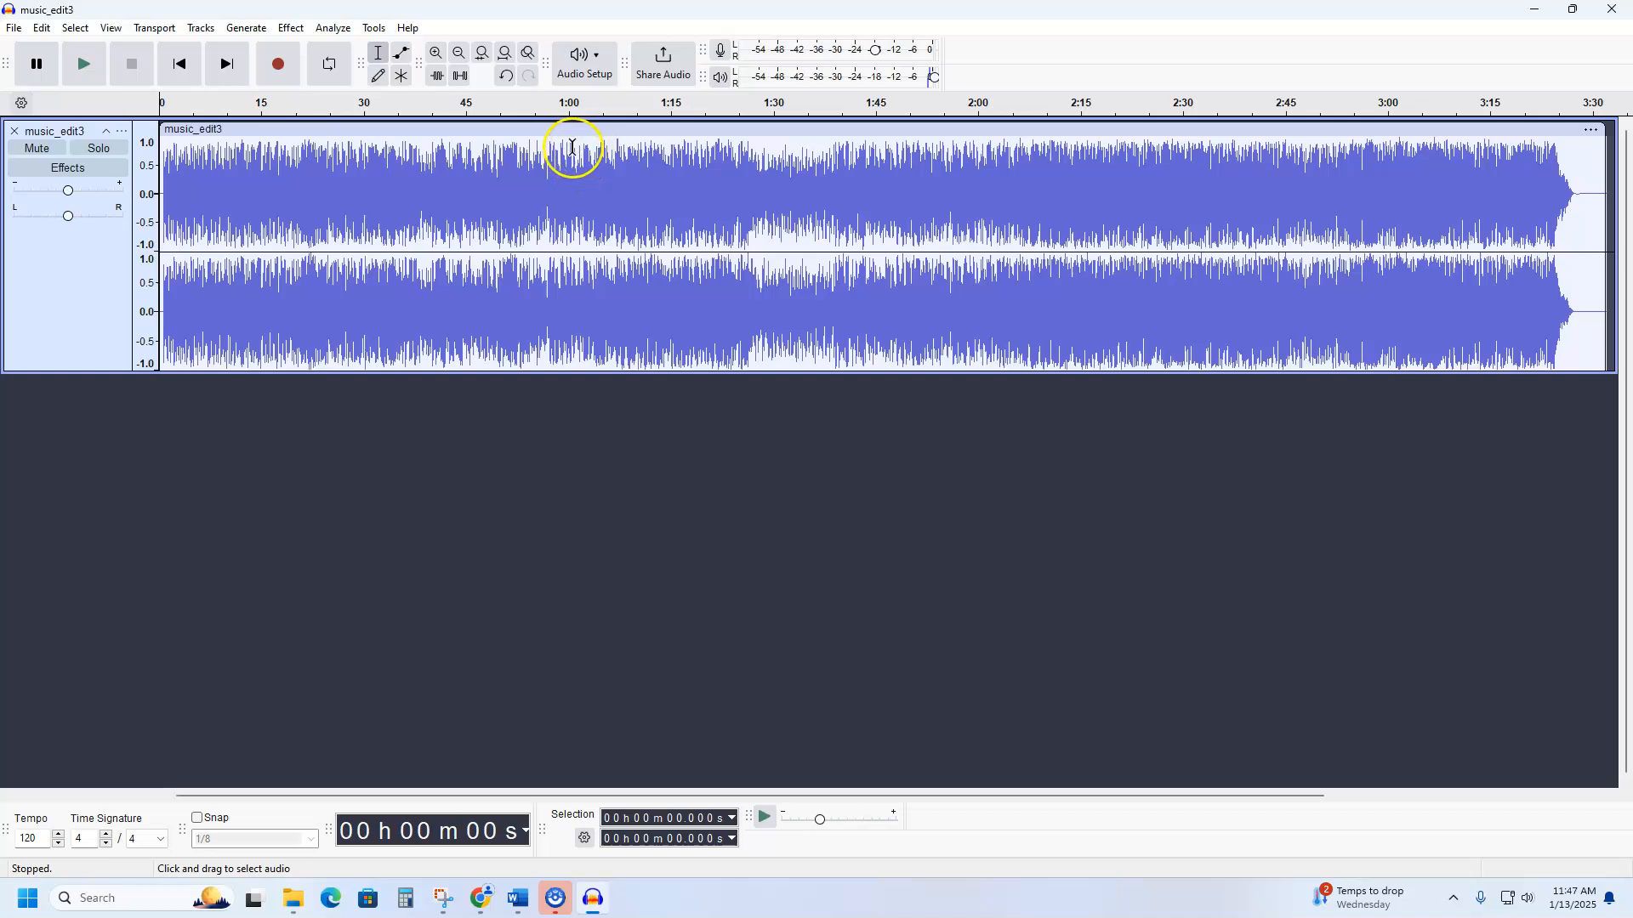
# Select about 55 seconds of the track starting near 1:00 and examine the selection time display options.
pyautogui.moveTo(569, 147); pyautogui.dragTo(942, 184)
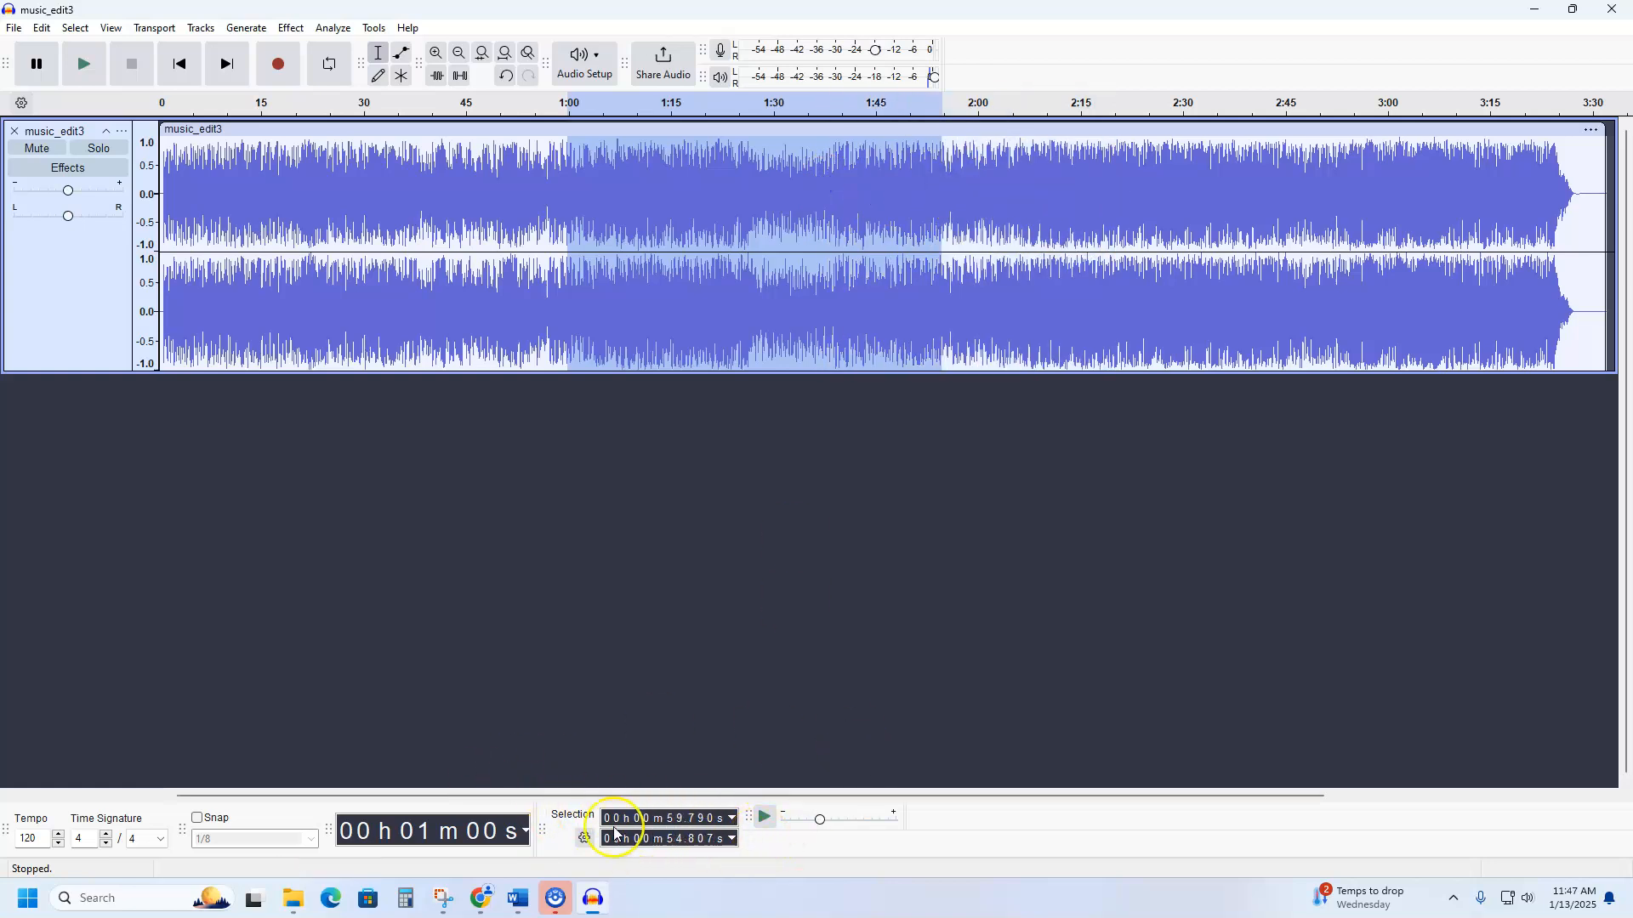
pyautogui.click(586, 842)
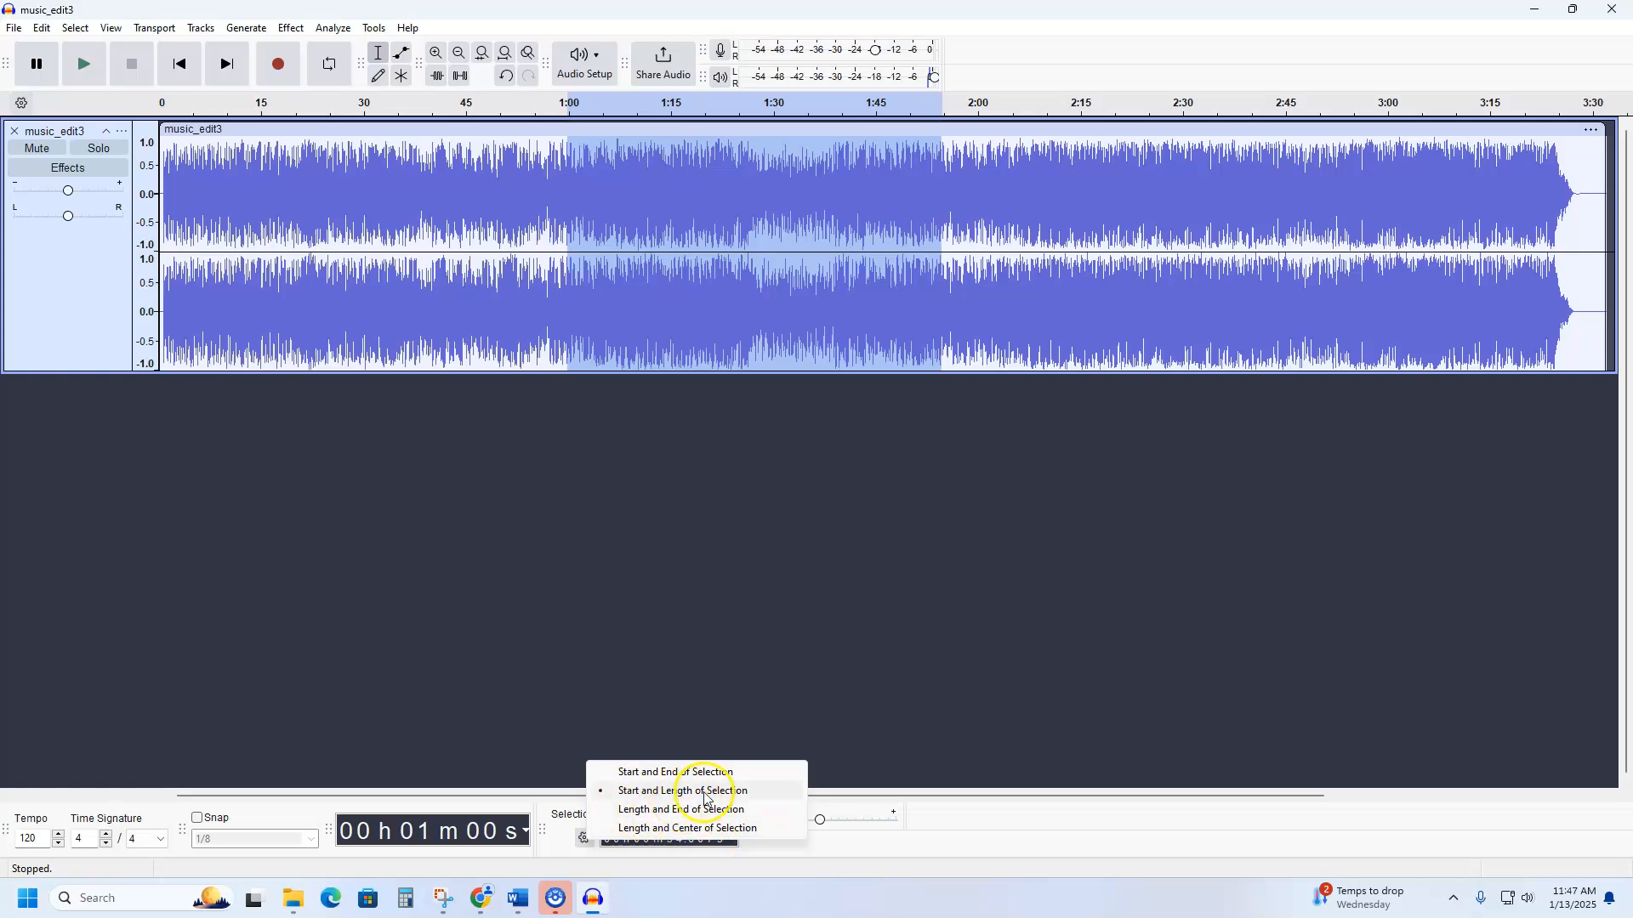
pyautogui.click(990, 808)
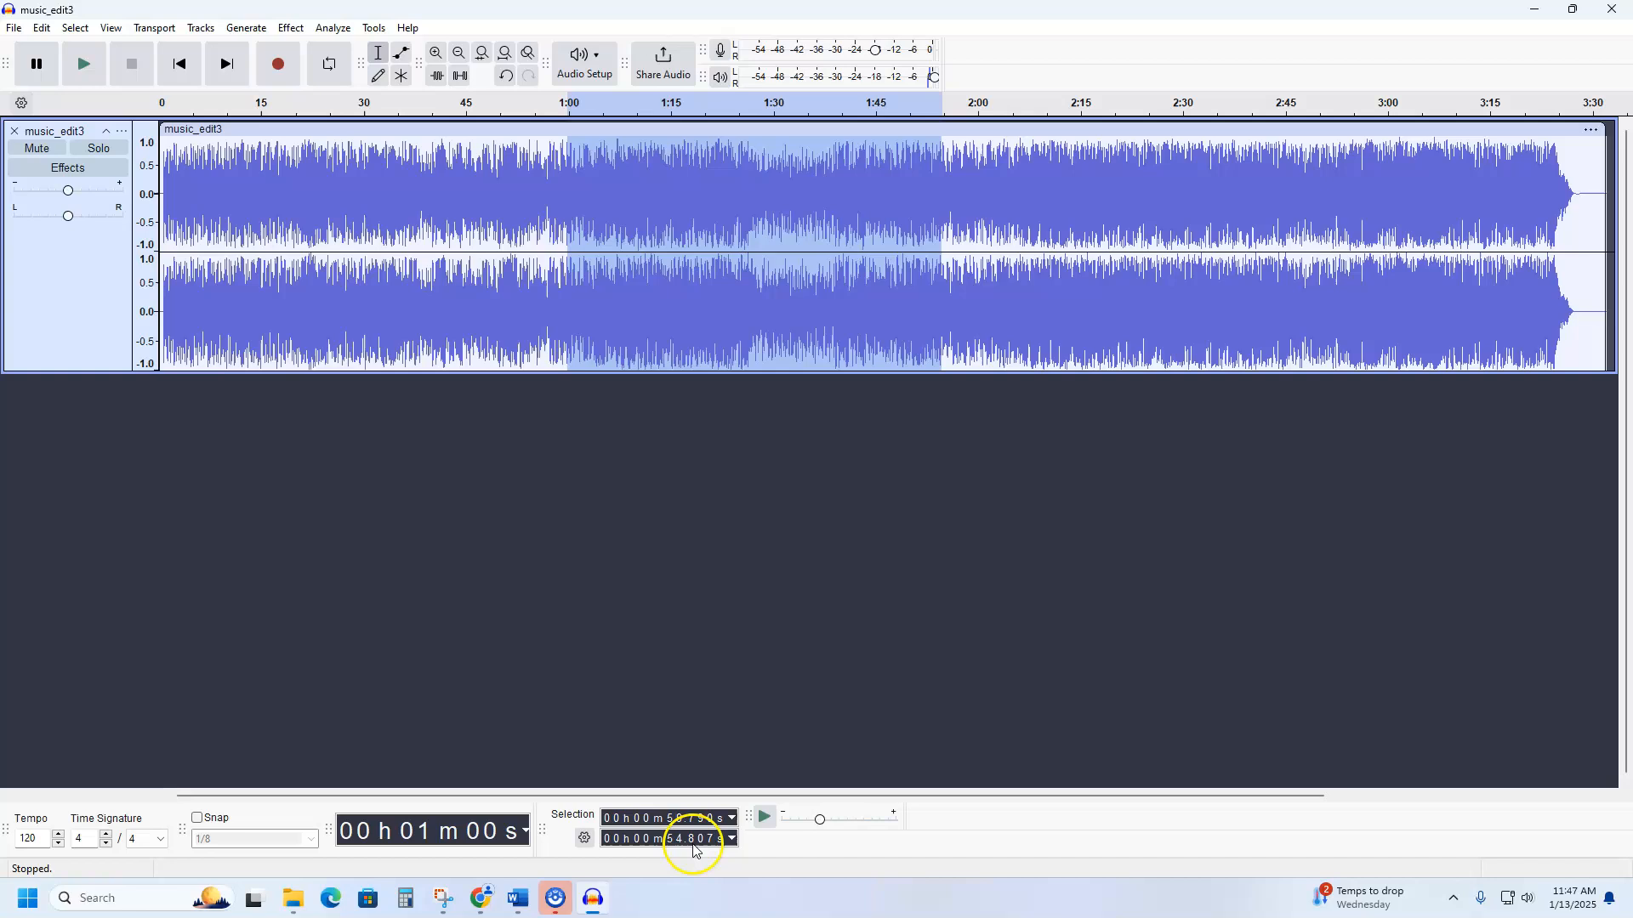
# Replace the selection with the range from about 1:00 to 2:00 and clear it again.
pyautogui.click(722, 194)
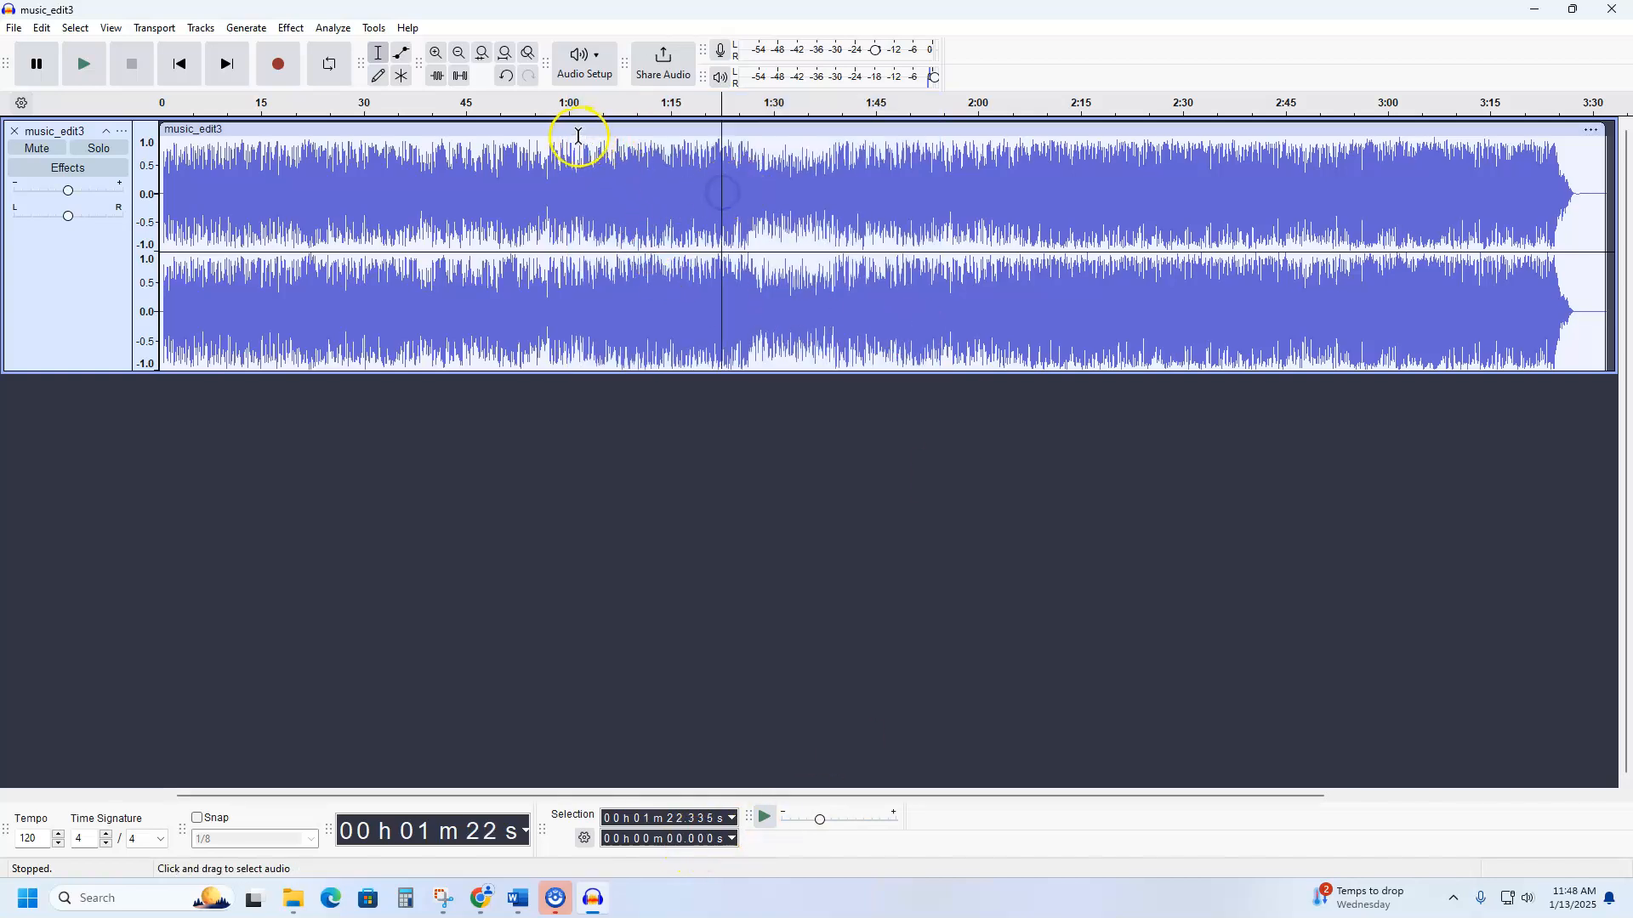
pyautogui.moveTo(569, 136); pyautogui.dragTo(978, 170)
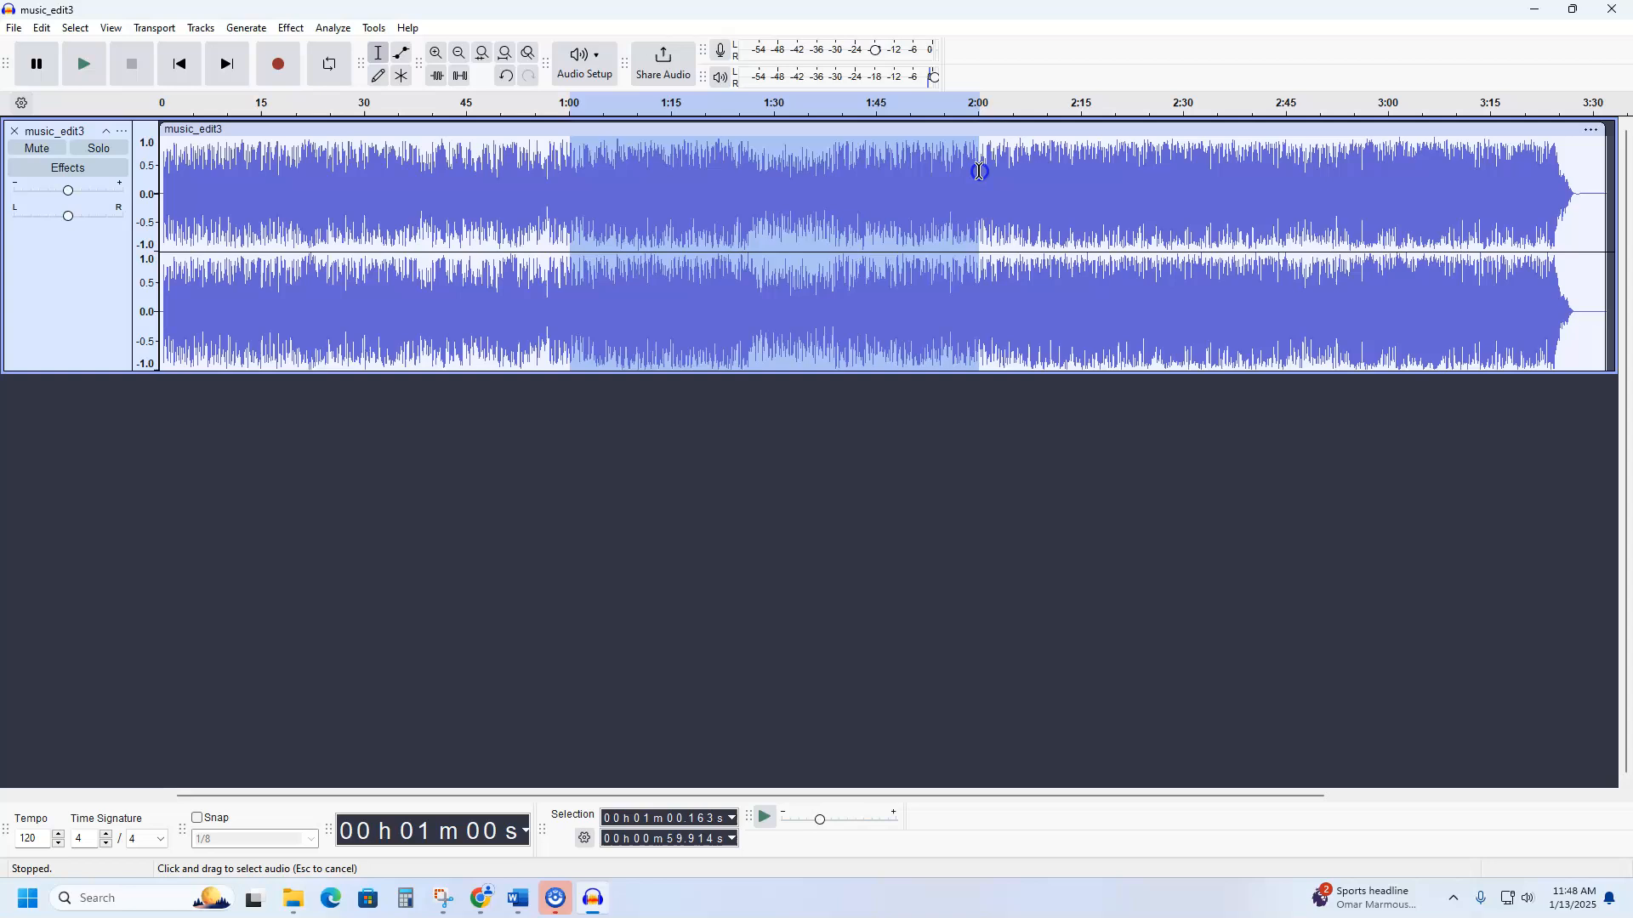
pyautogui.click(281, 184)
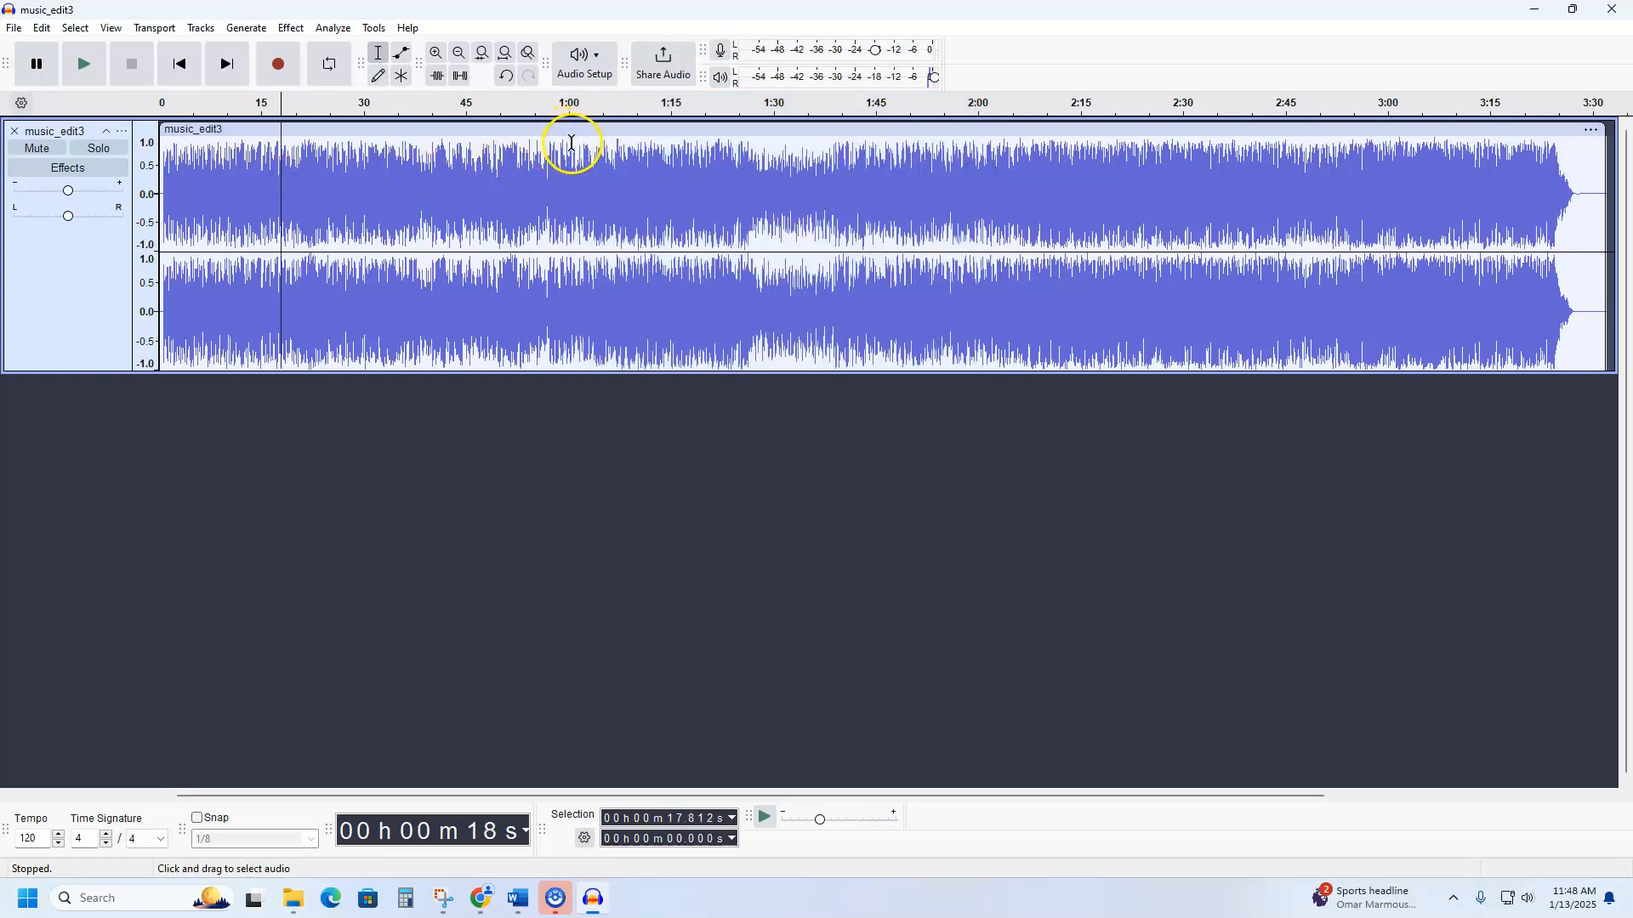
# Delete the audio from about 1:00 to the end of the track and undo the deletion.
pyautogui.moveTo(569, 148); pyautogui.dragTo(1401, 337)
pyautogui.press('Delete')
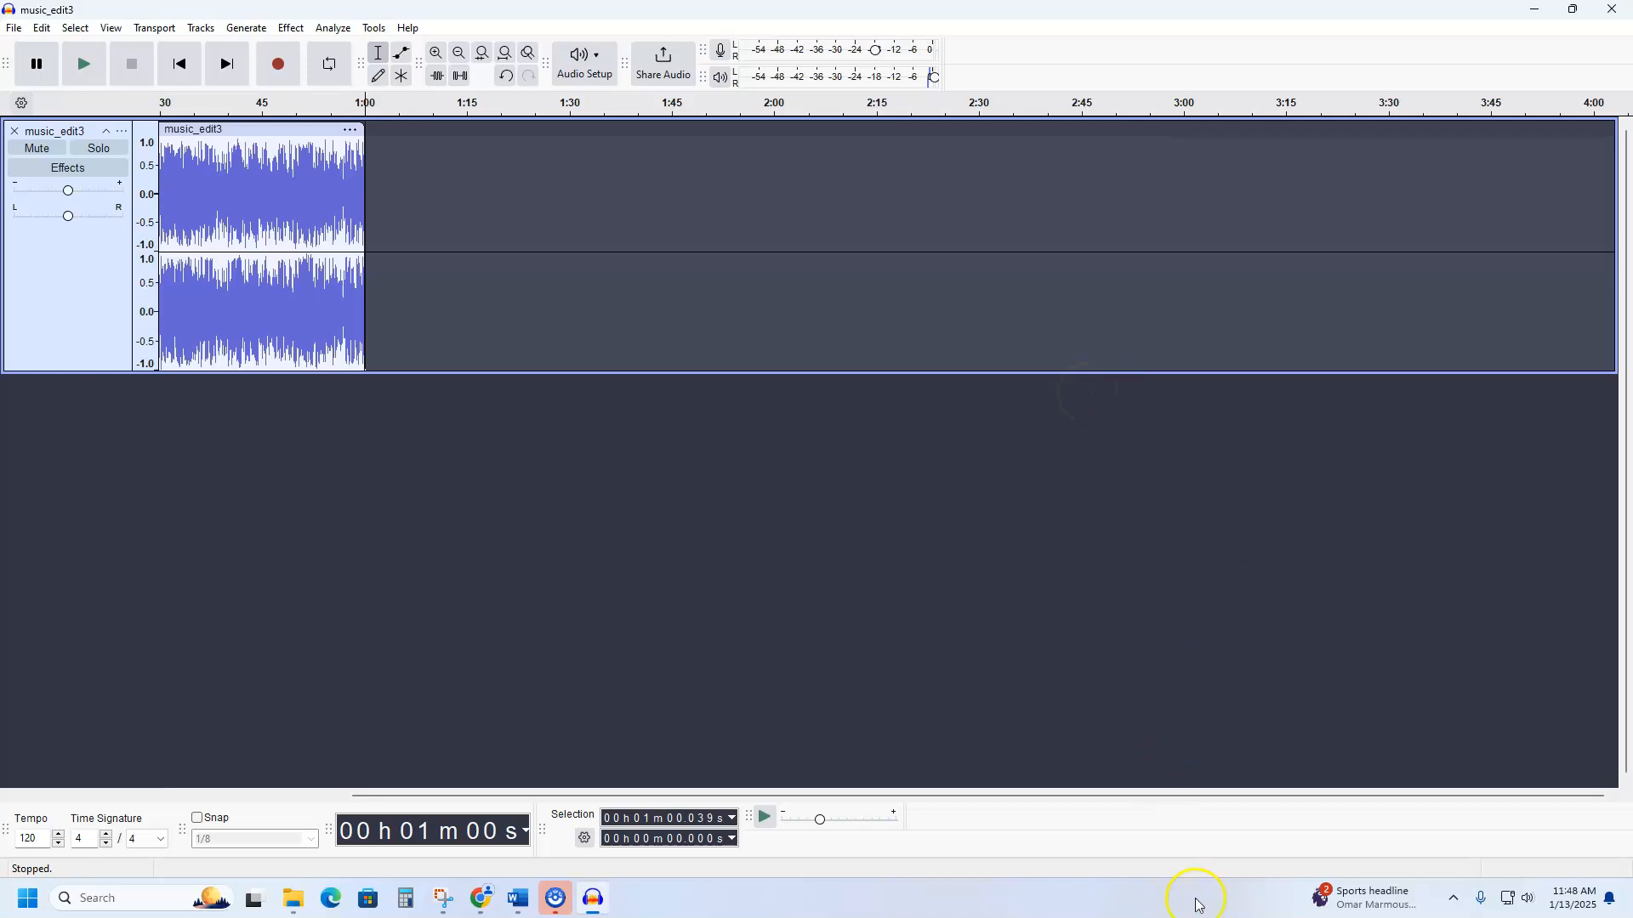
pyautogui.moveTo(438, 796); pyautogui.dragTo(219, 775)
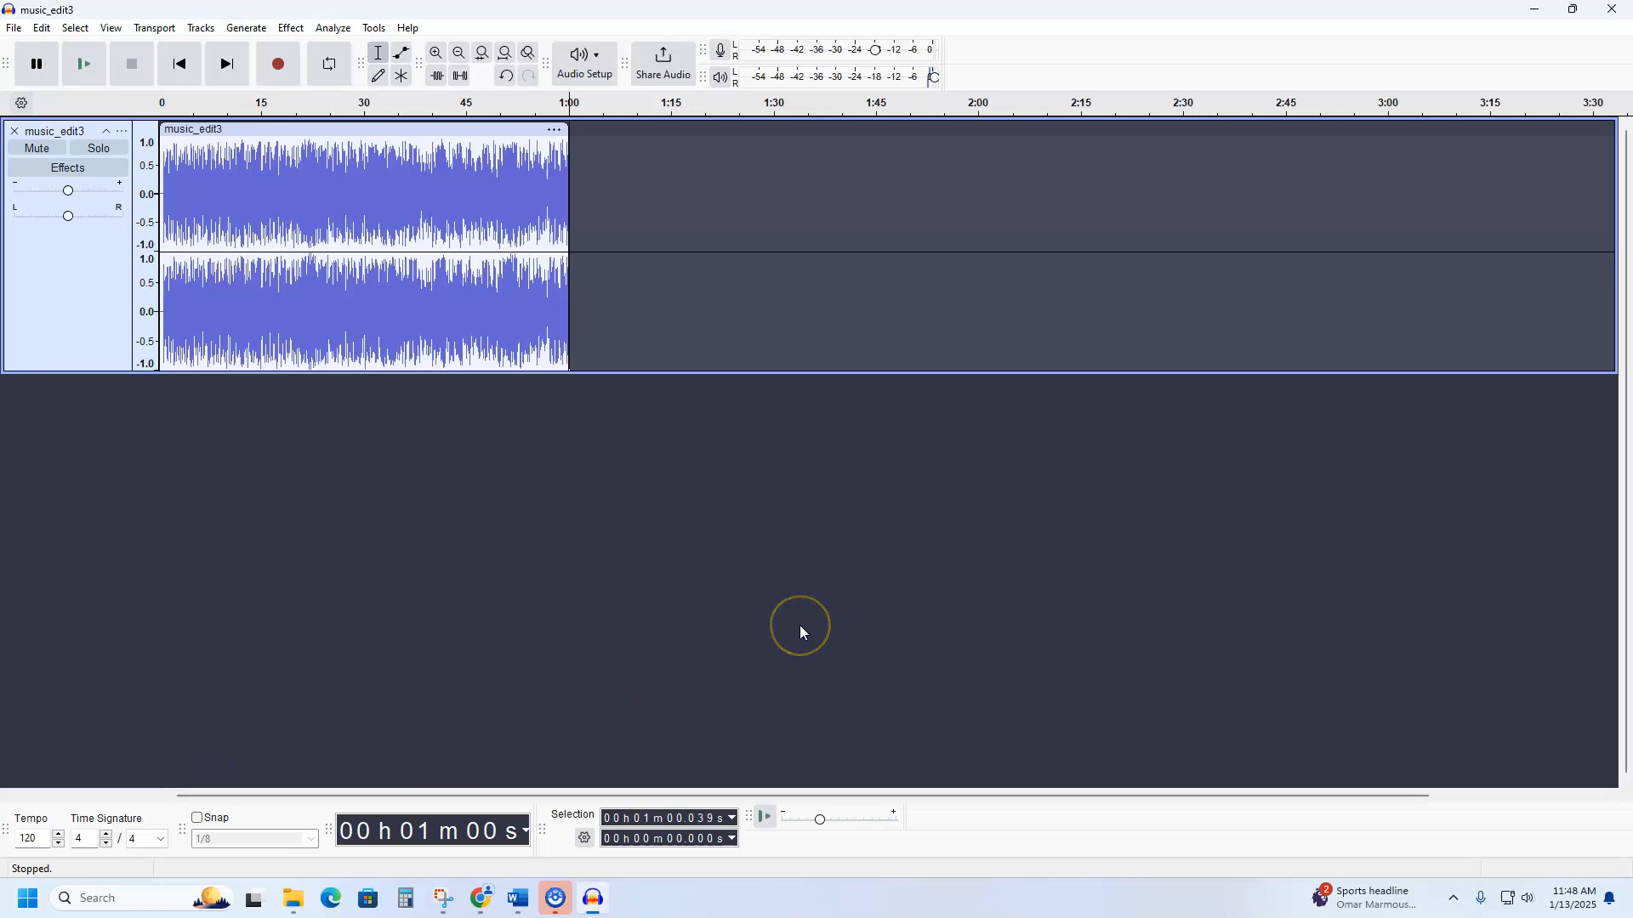
pyautogui.hotkey('ctrl', 'z')
# Trim the track to the range from about 2:27 to 3:27 and undo the trim.
pyautogui.click(980, 194)
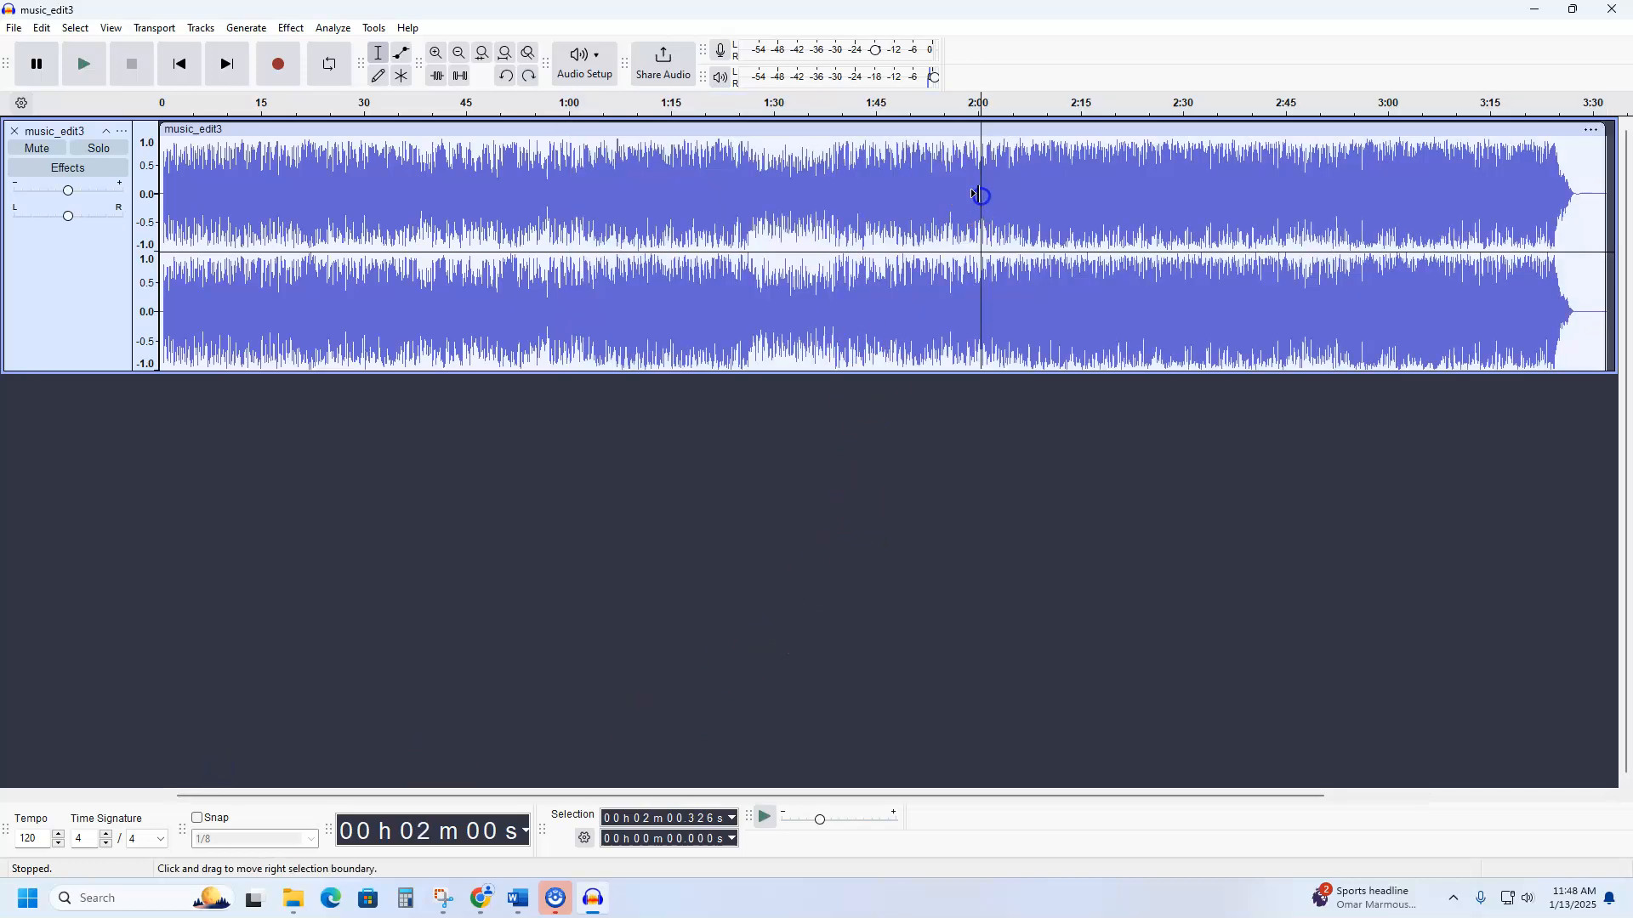
pyautogui.moveTo(1573, 193); pyautogui.dragTo(1156, 204)
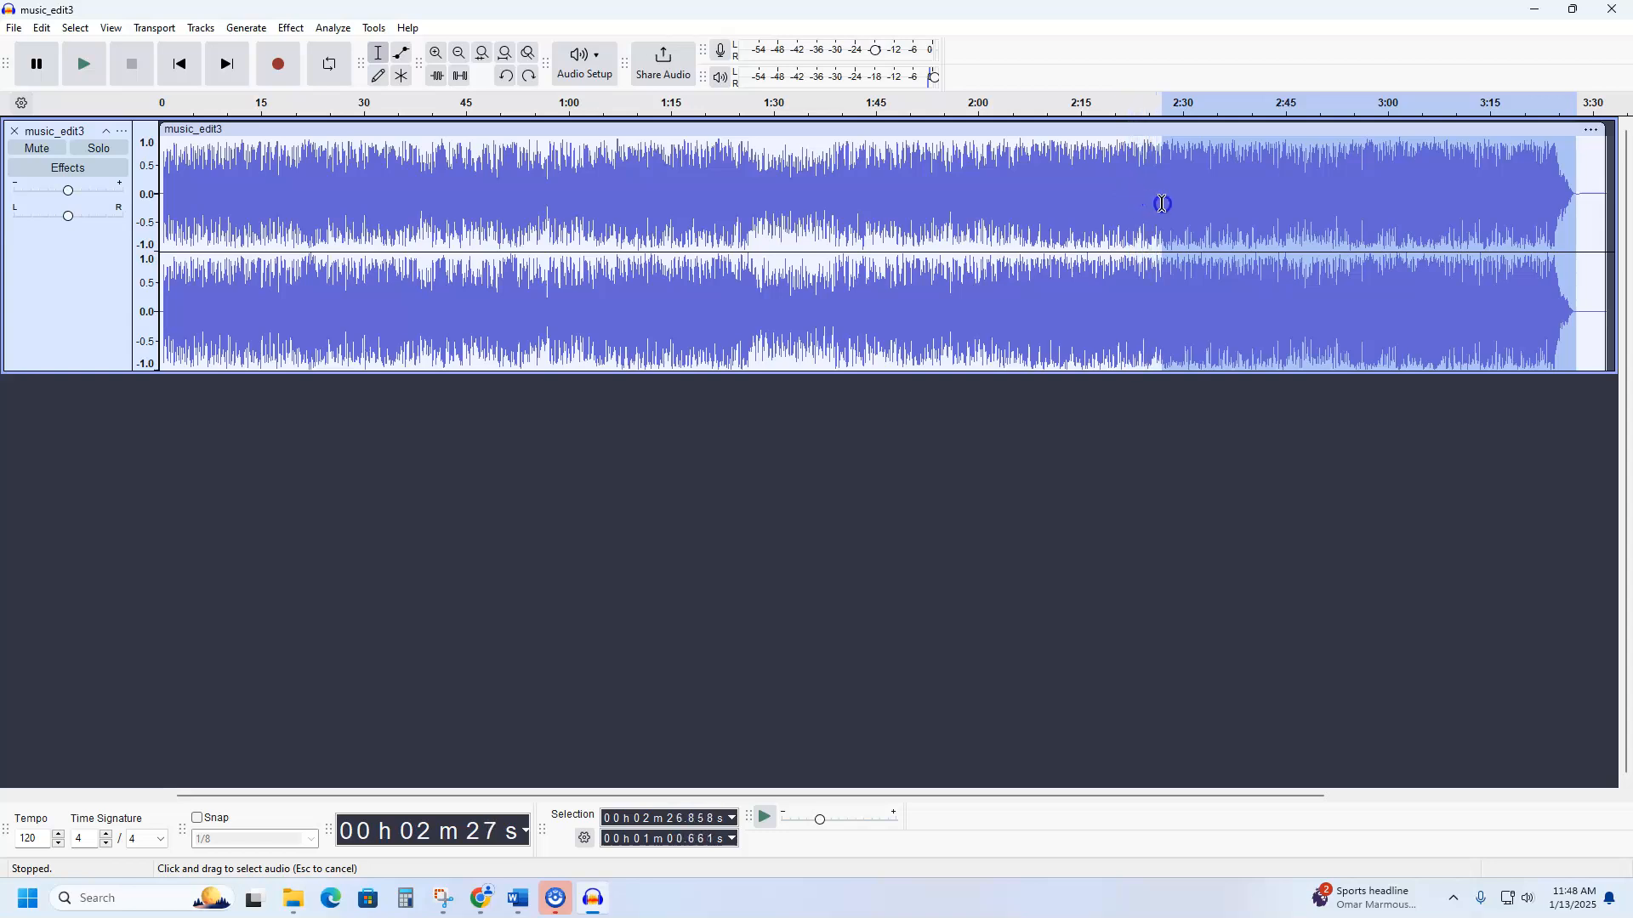
pyautogui.moveTo(1163, 205); pyautogui.dragTo(1164, 204)
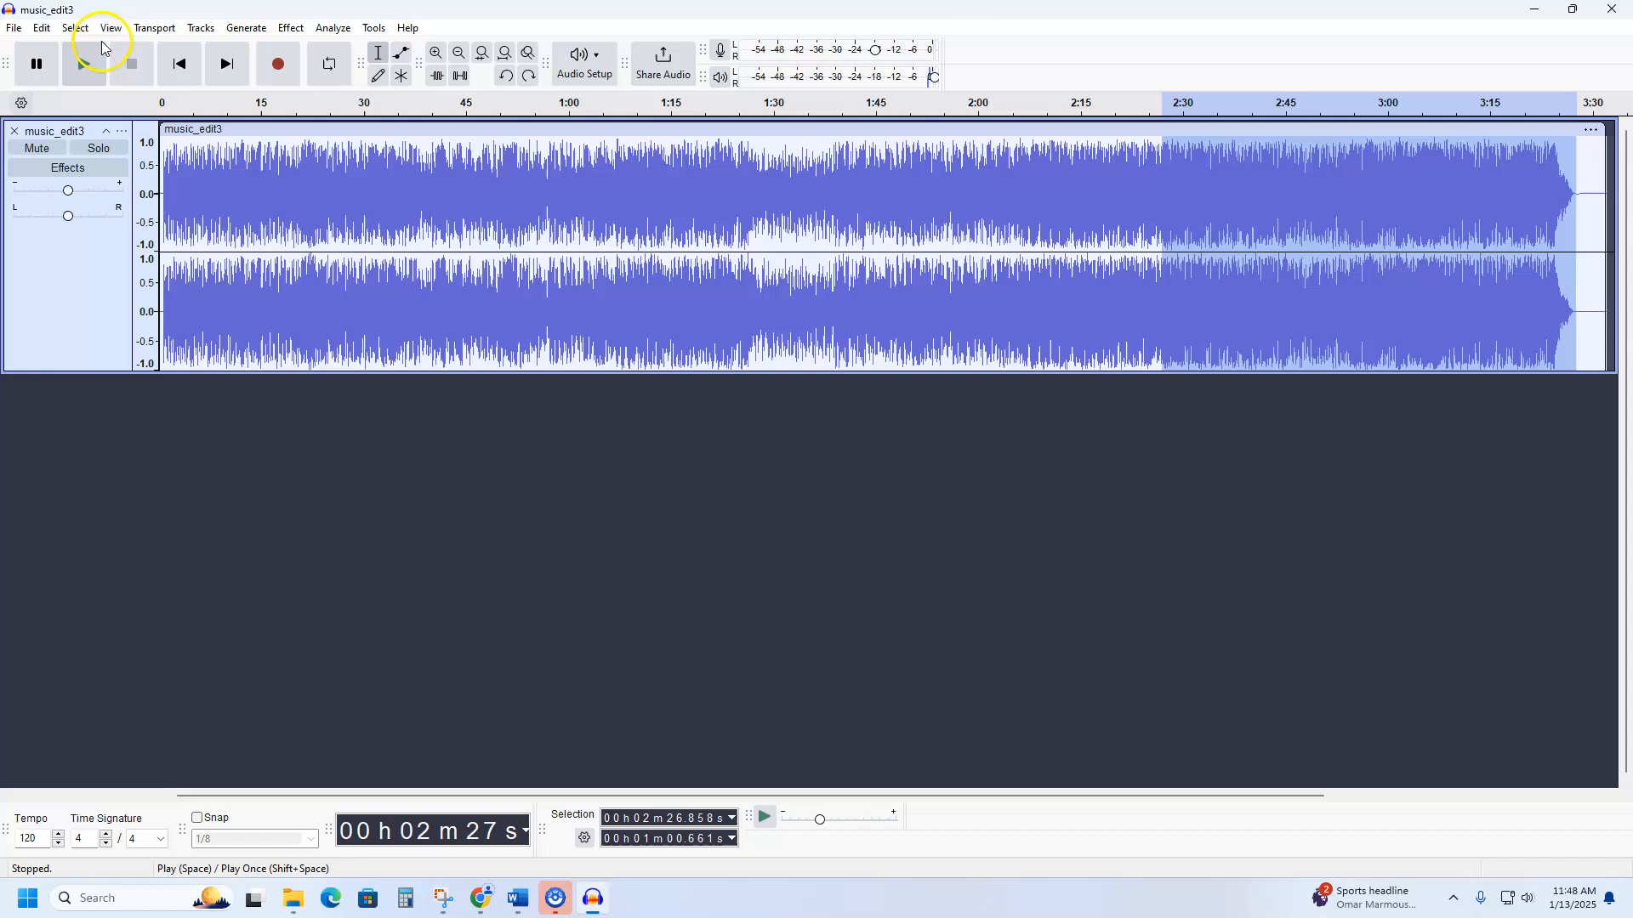
pyautogui.click(46, 30)
pyautogui.moveTo(109, 193)
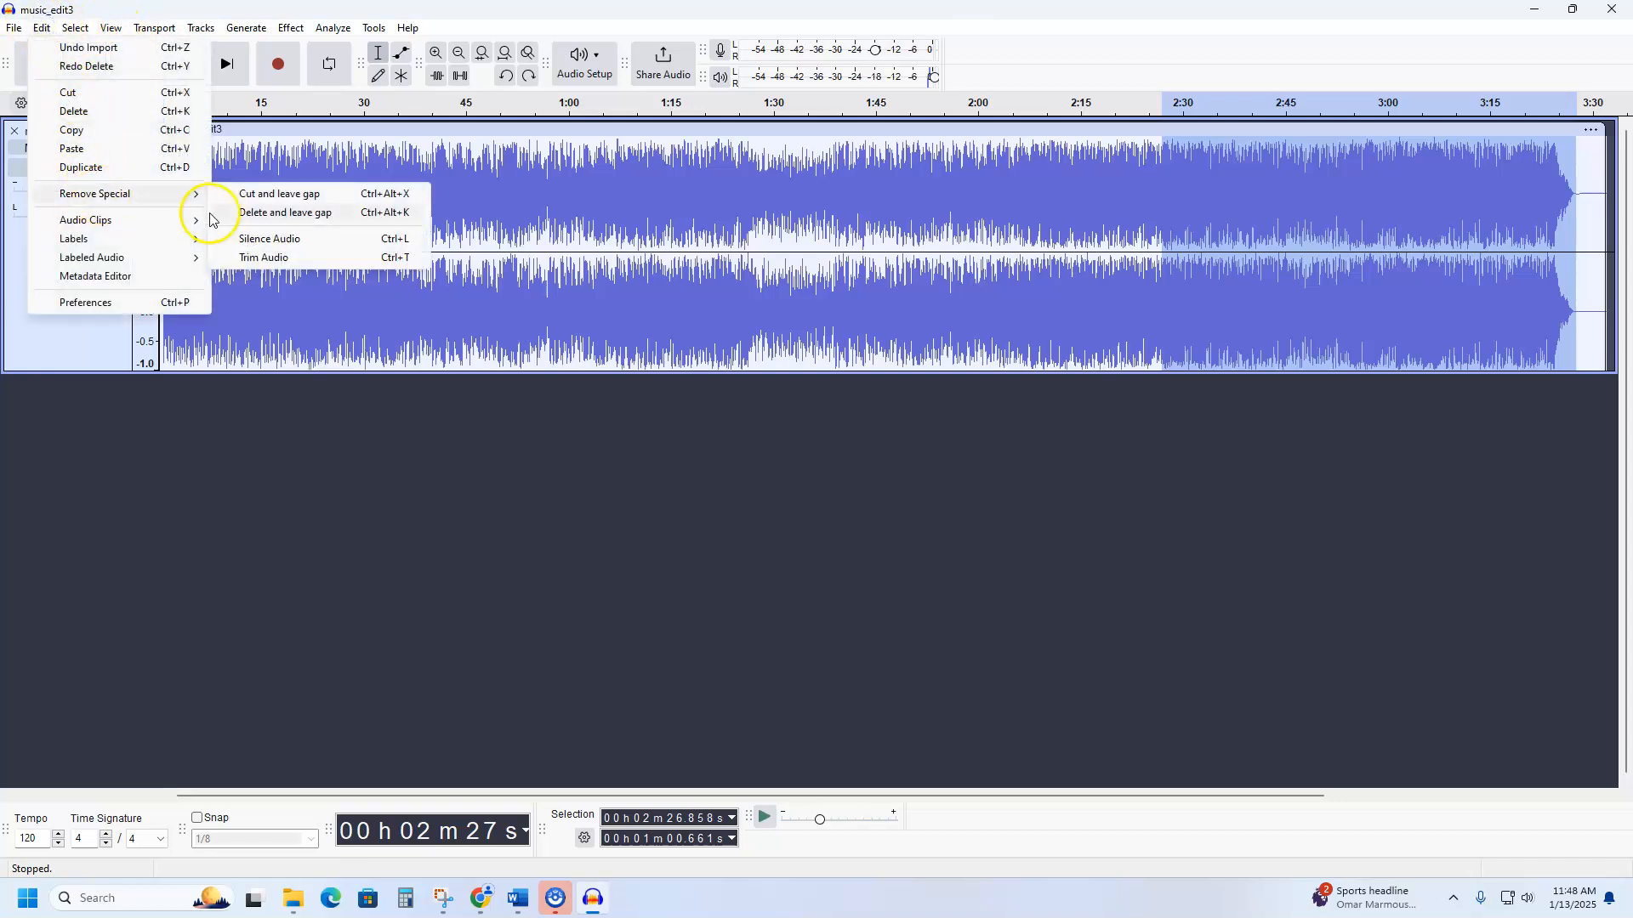
pyautogui.click(264, 258)
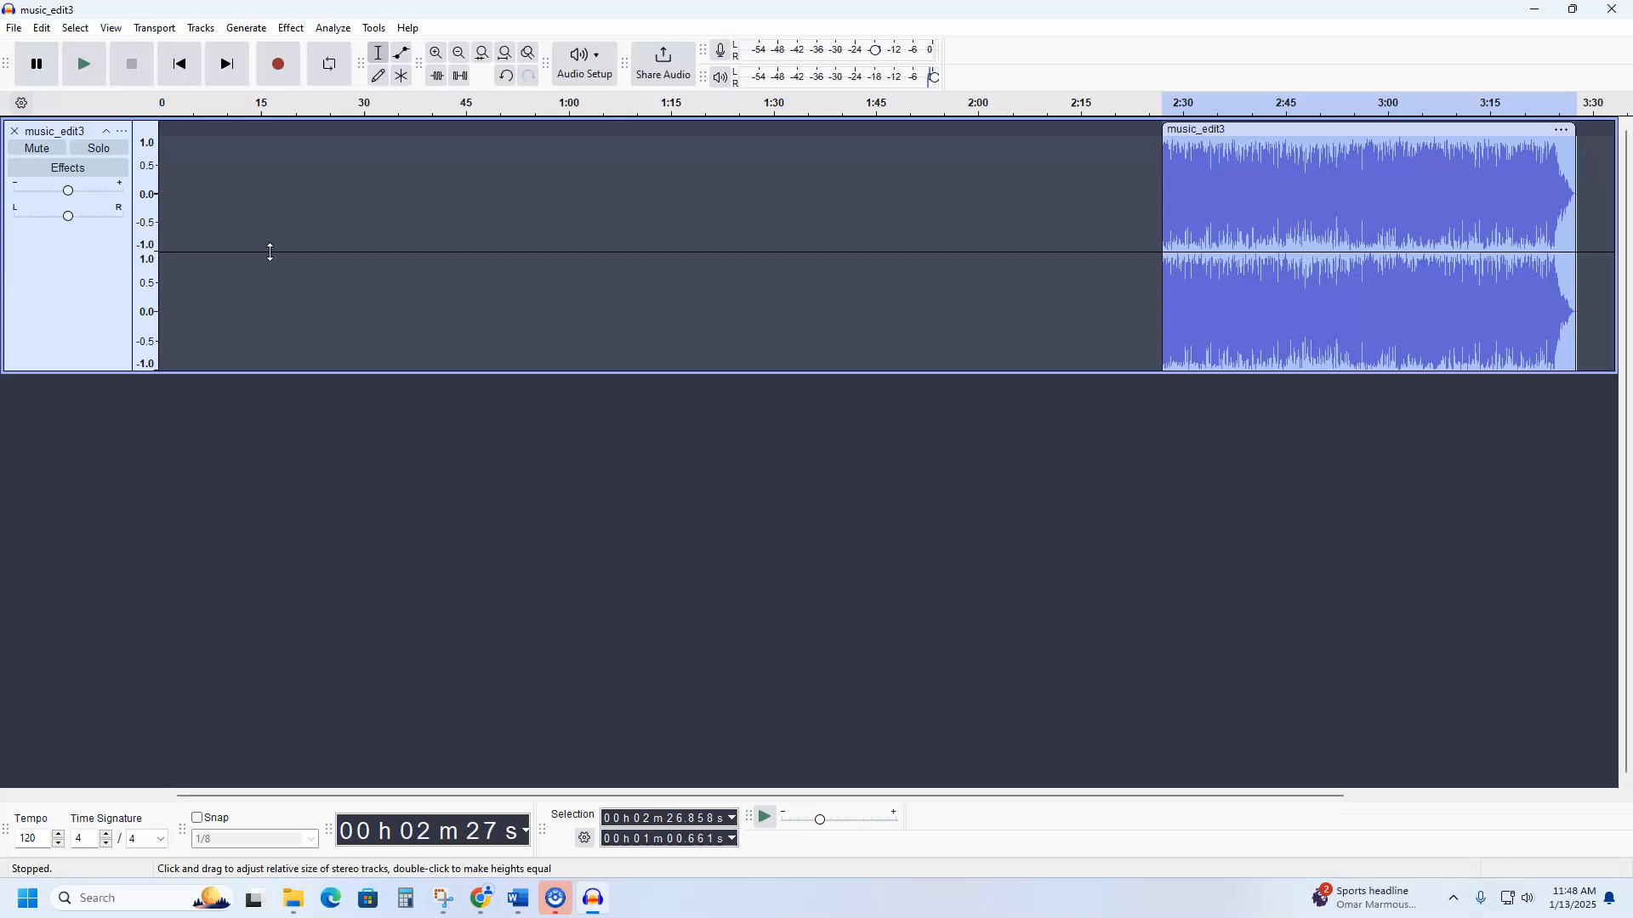
pyautogui.hotkey('ctrl', 'z')
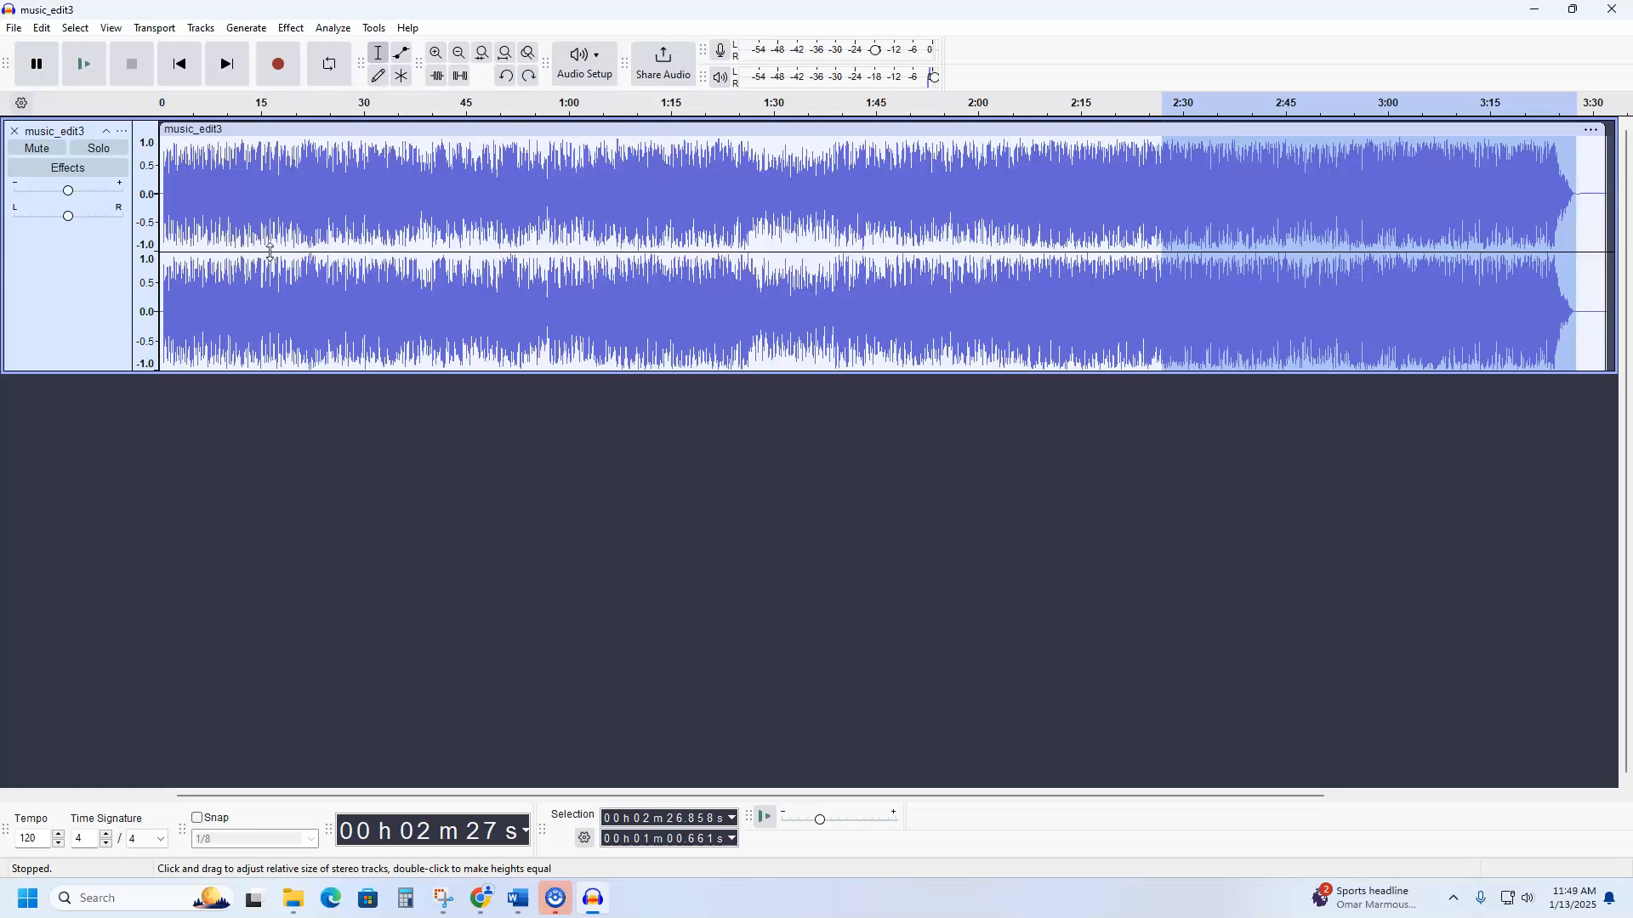
# Select the range from about 1:00 to 2:00 and trim away the audio outside it.
pyautogui.doubleClick(569, 147)
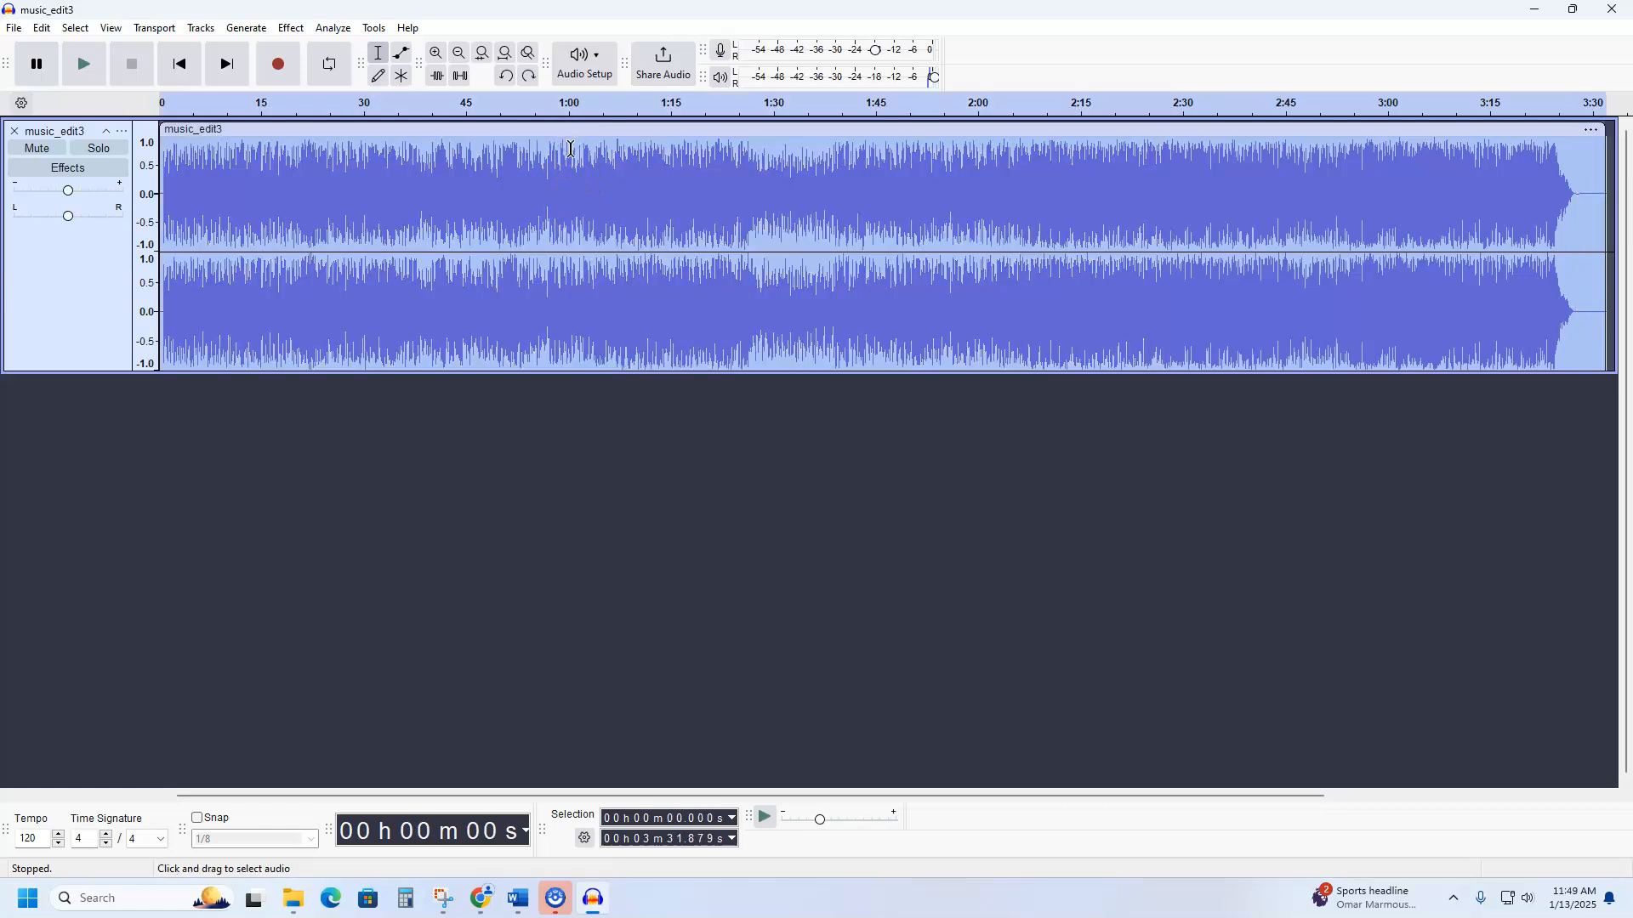
pyautogui.click(567, 149)
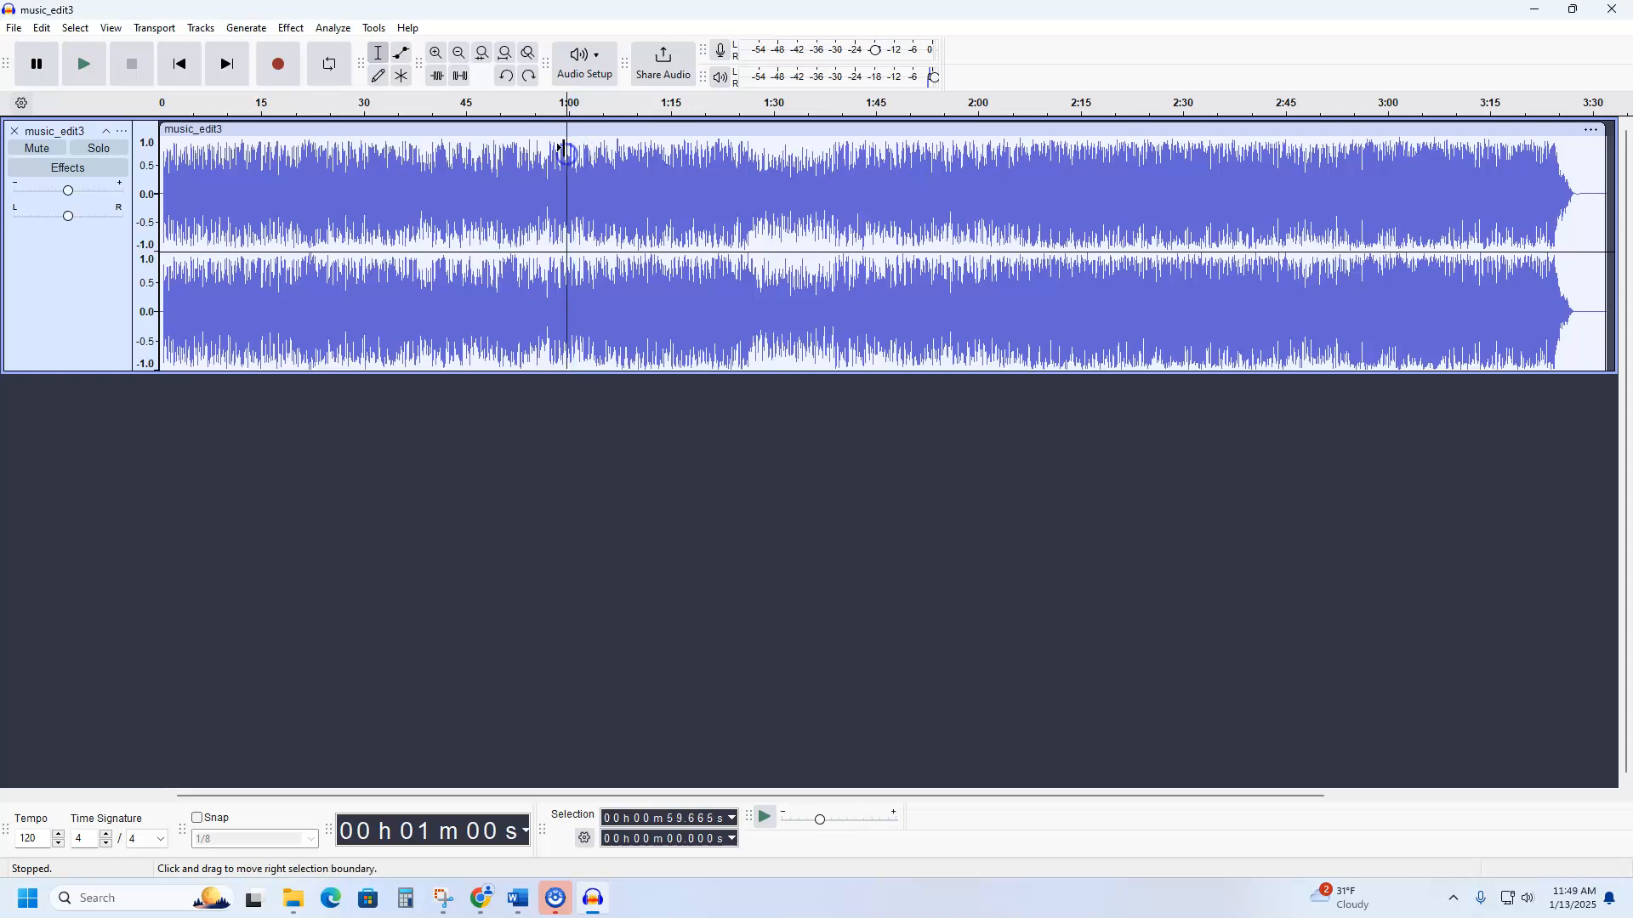
pyautogui.moveTo(573, 144); pyautogui.dragTo(980, 194)
pyautogui.click(569, 146)
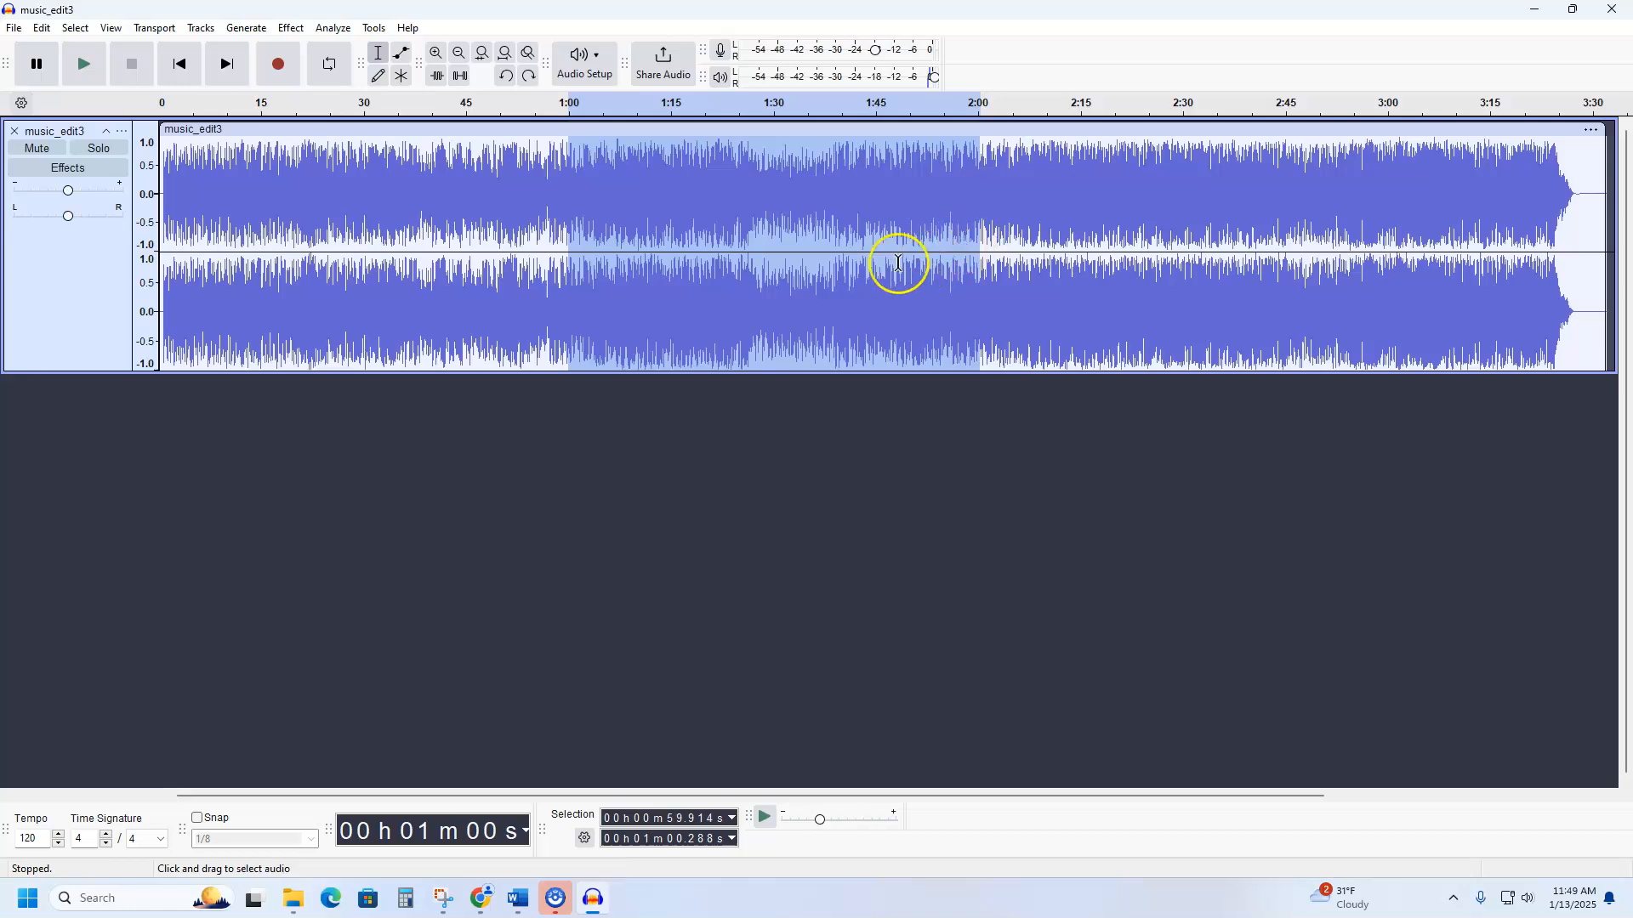
pyautogui.click(439, 78)
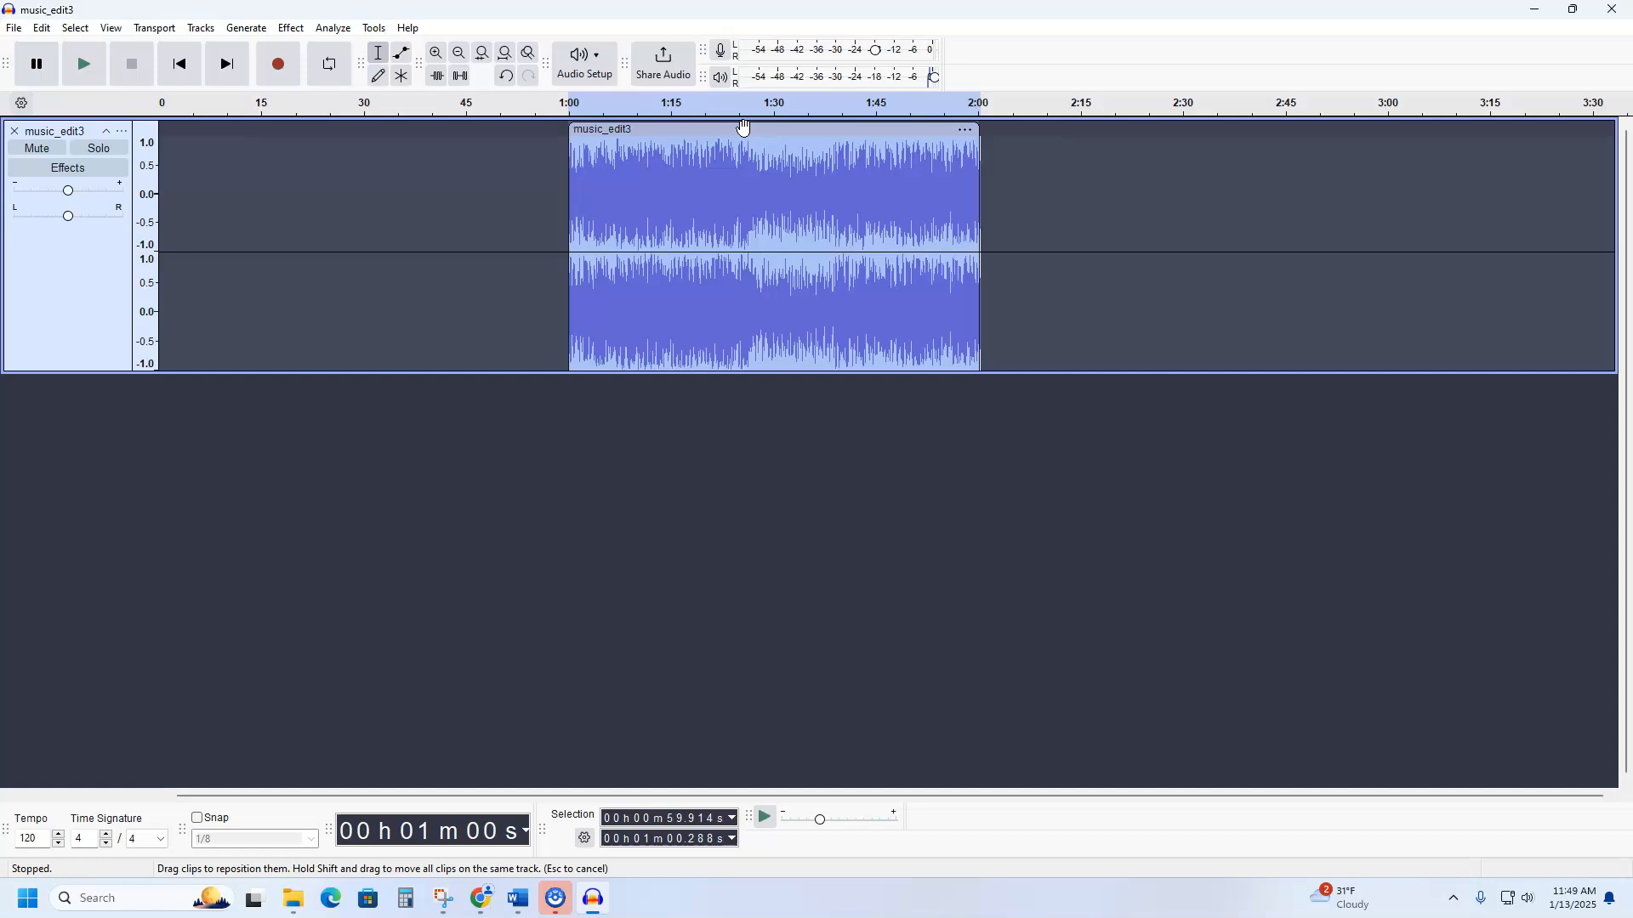
# Move the trimmed clip to the start of the track, and undo both the move and the trim.
pyautogui.moveTo(749, 125); pyautogui.dragTo(341, 127)
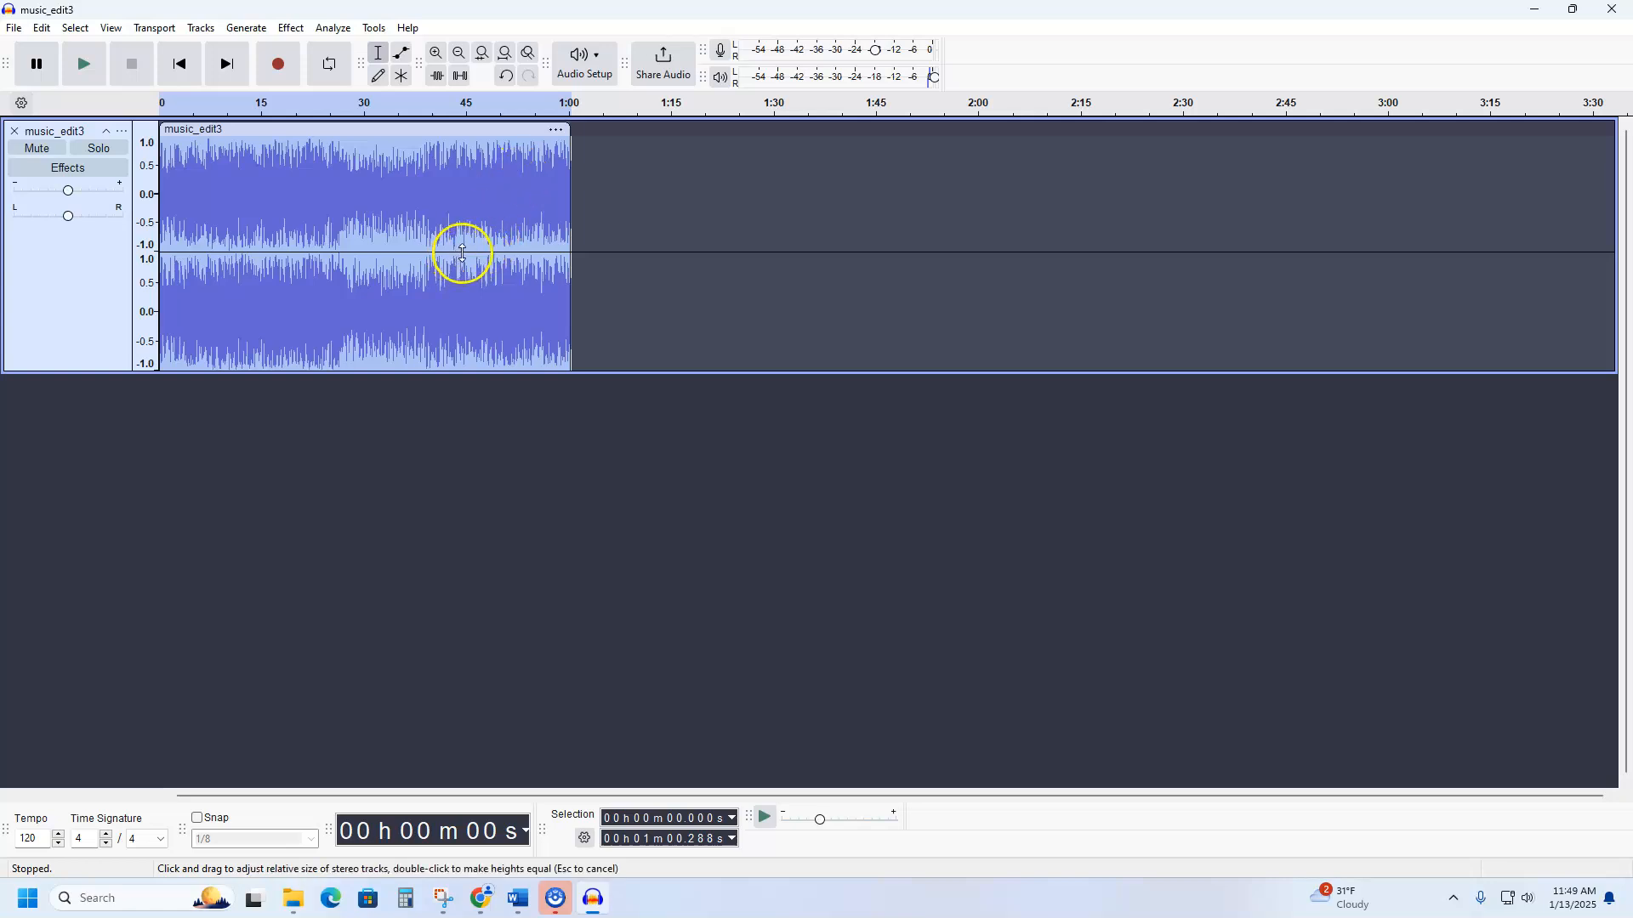
pyautogui.hotkey('ctrl', 'z')
pyautogui.hotkey('ctrl', 'z')
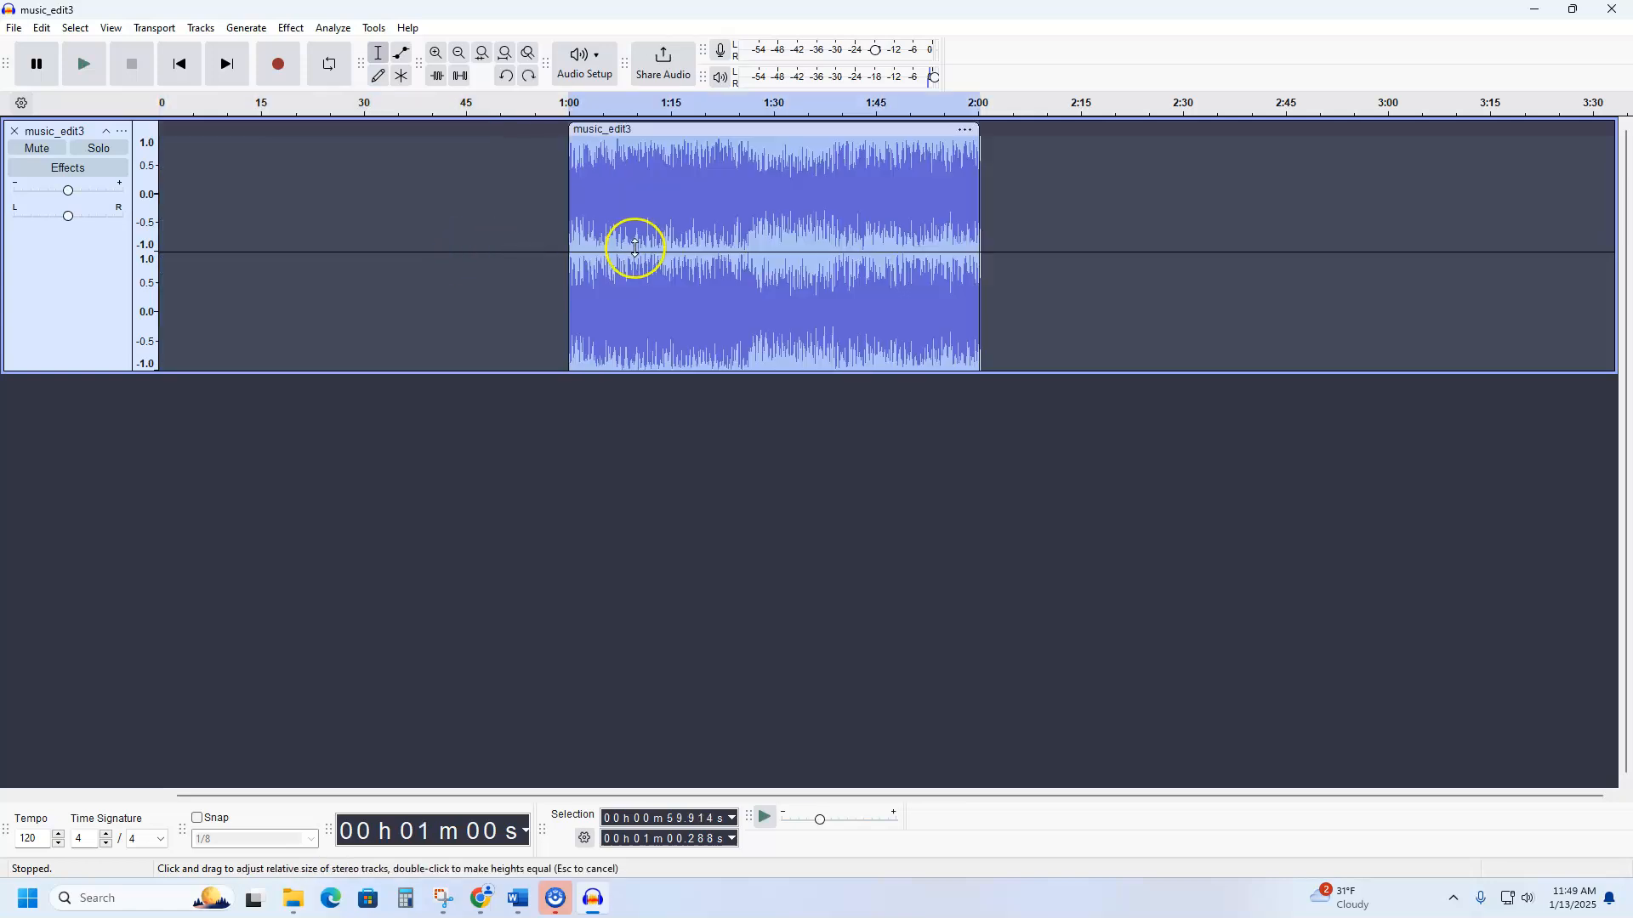
# Listen to short passages of the track starting at about 0:25, 1:07 and 2:07.
pyautogui.click(431, 193)
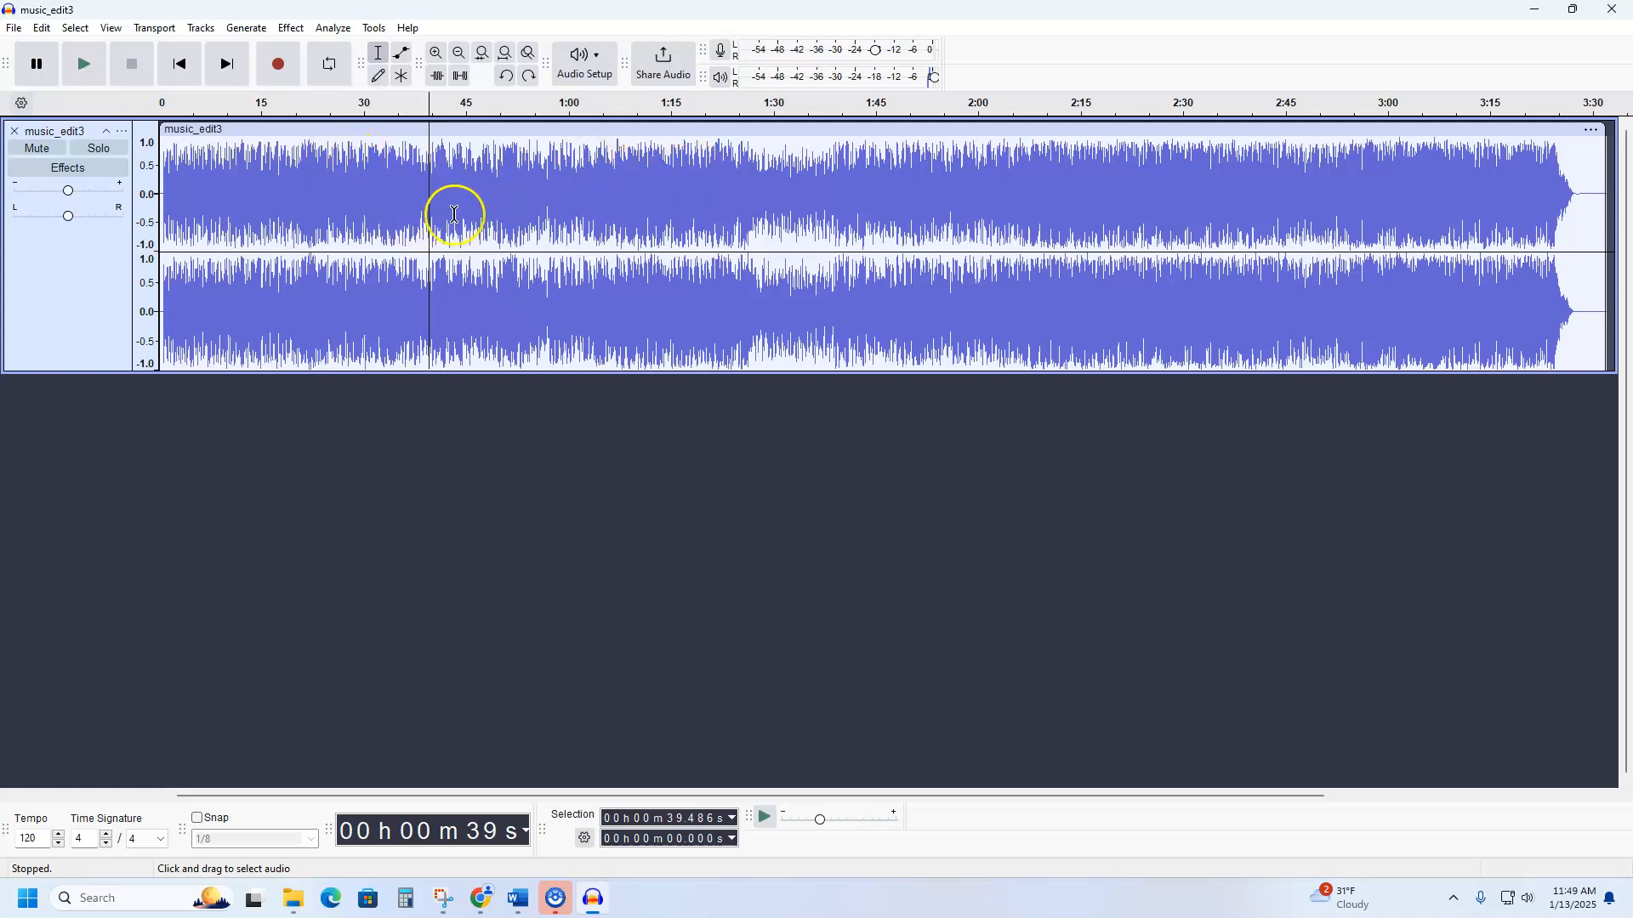
pyautogui.click(331, 196)
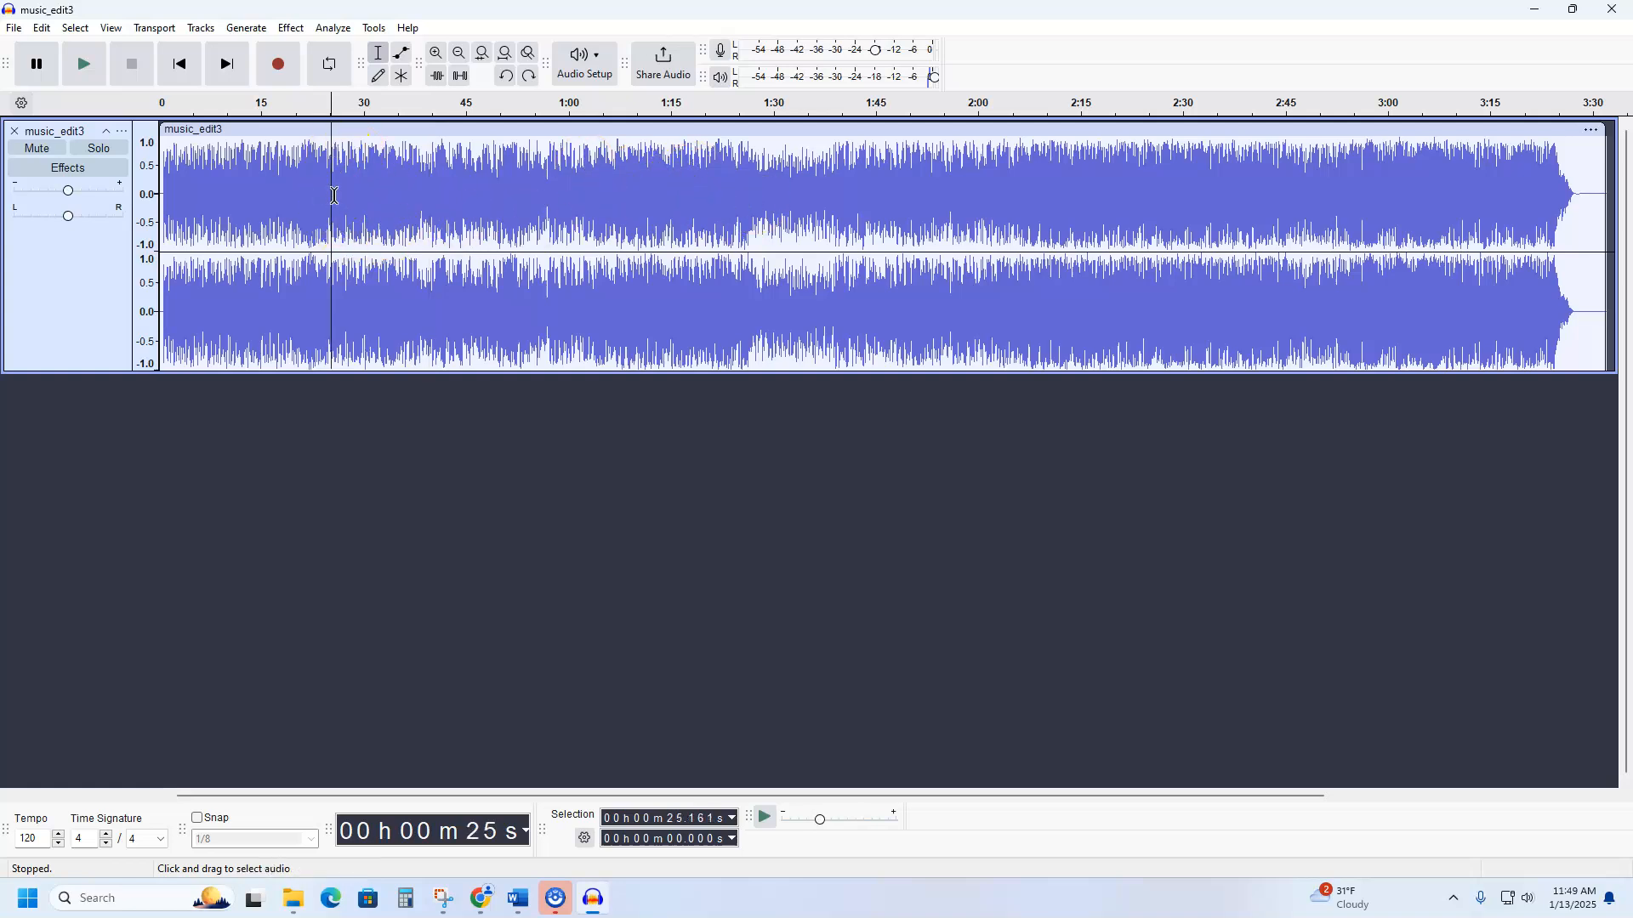
pyautogui.press('space')
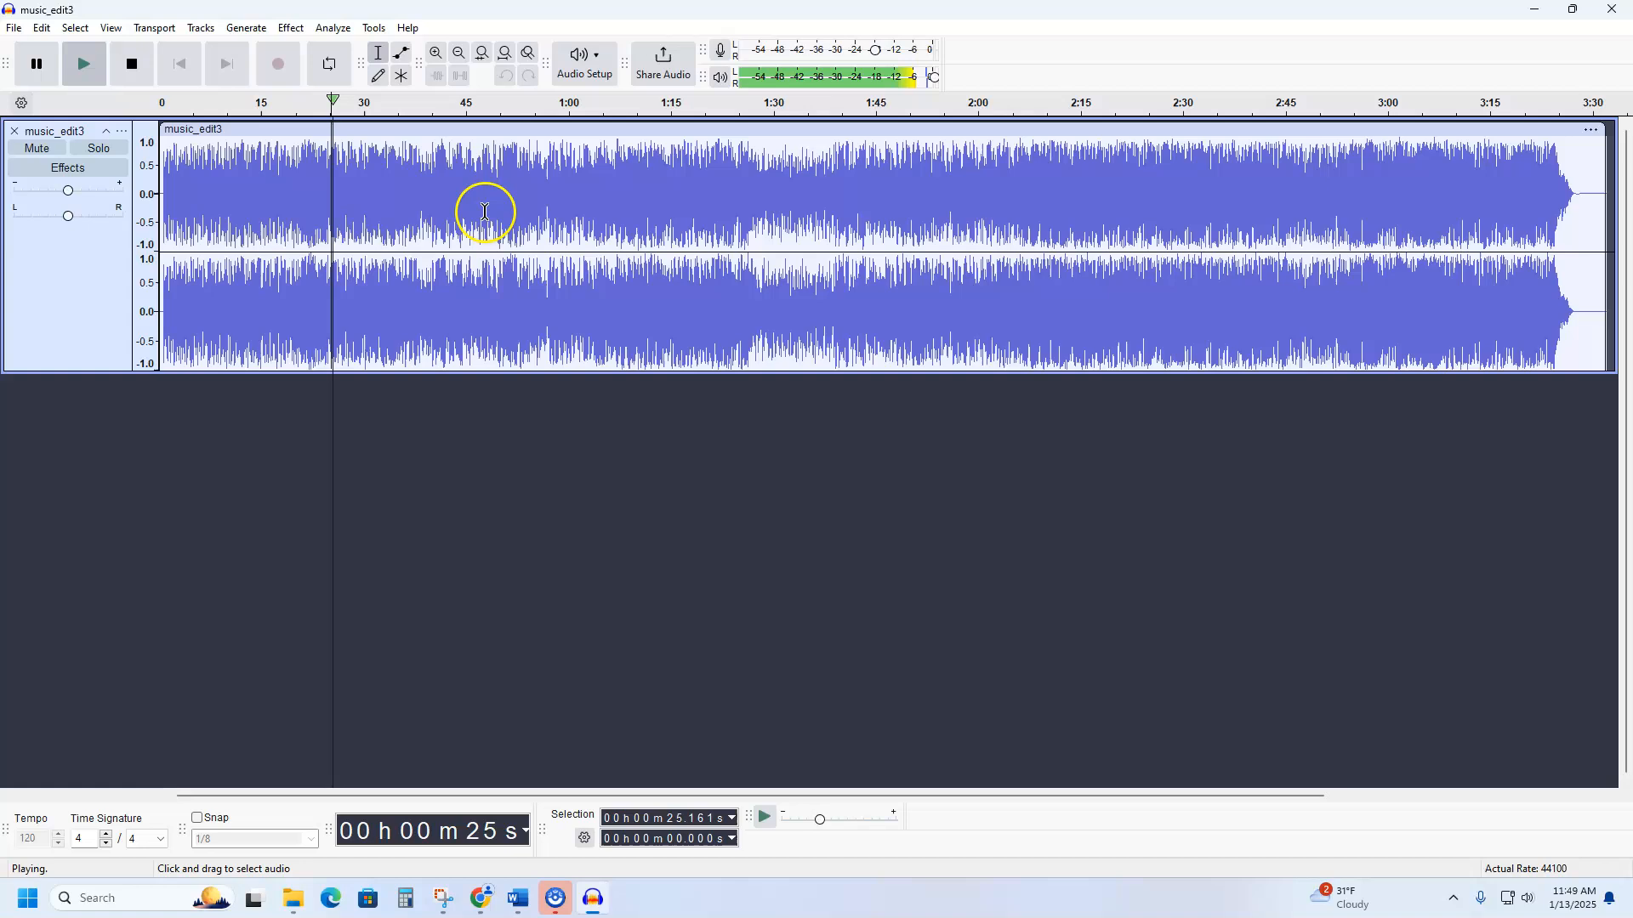
pyautogui.press('space')
pyautogui.click(615, 197)
pyautogui.press('space')
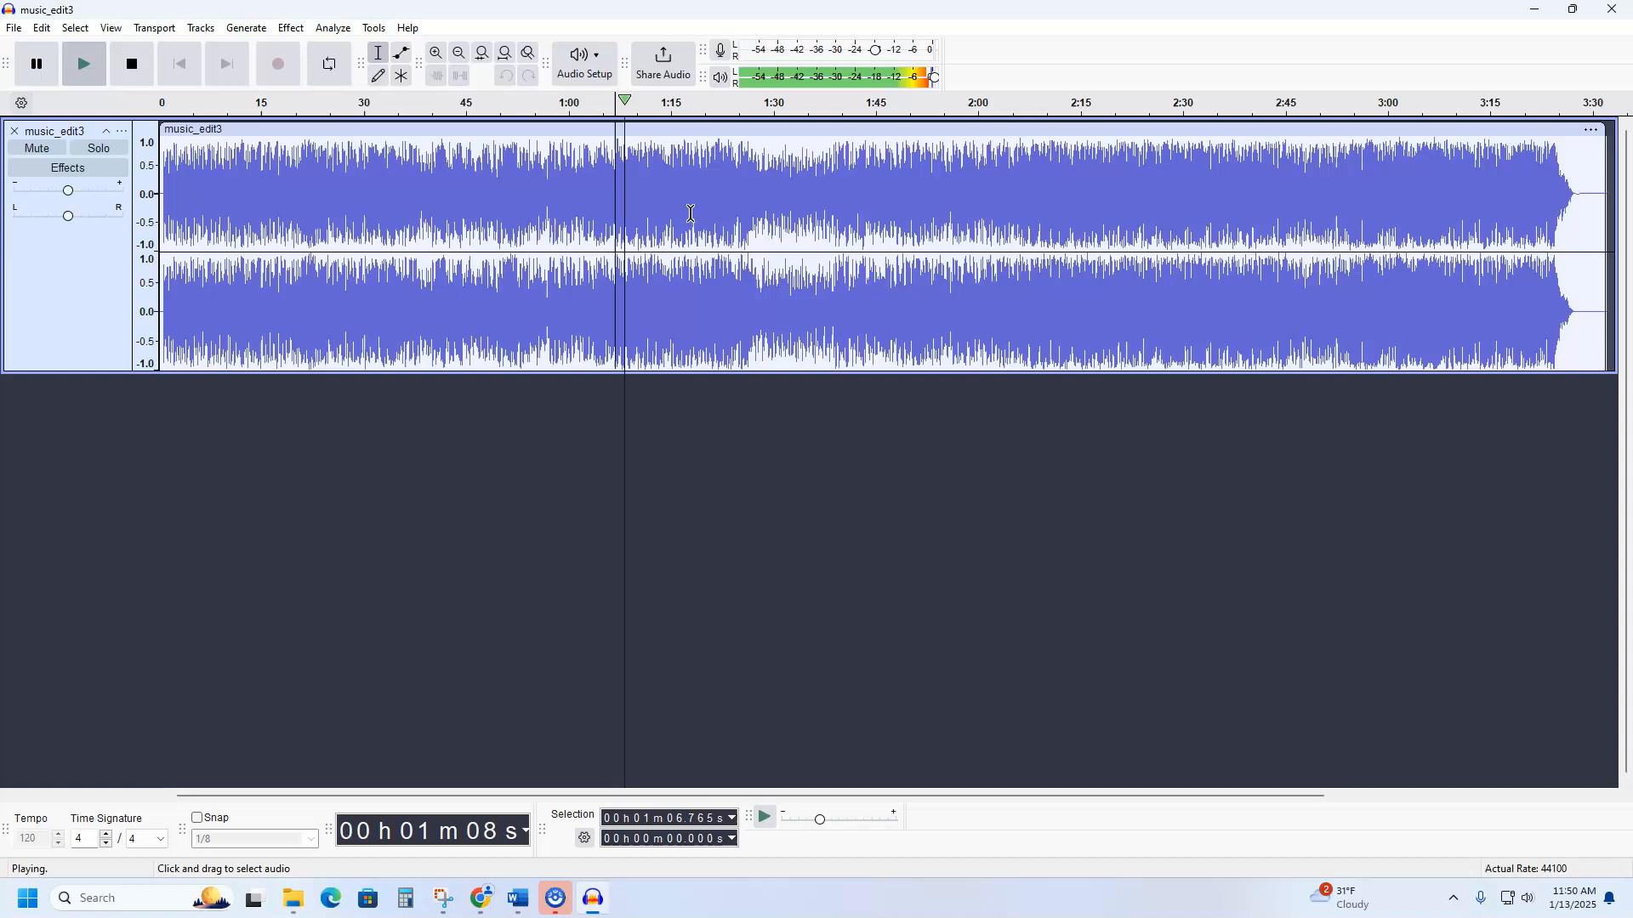
pyautogui.click(1026, 208)
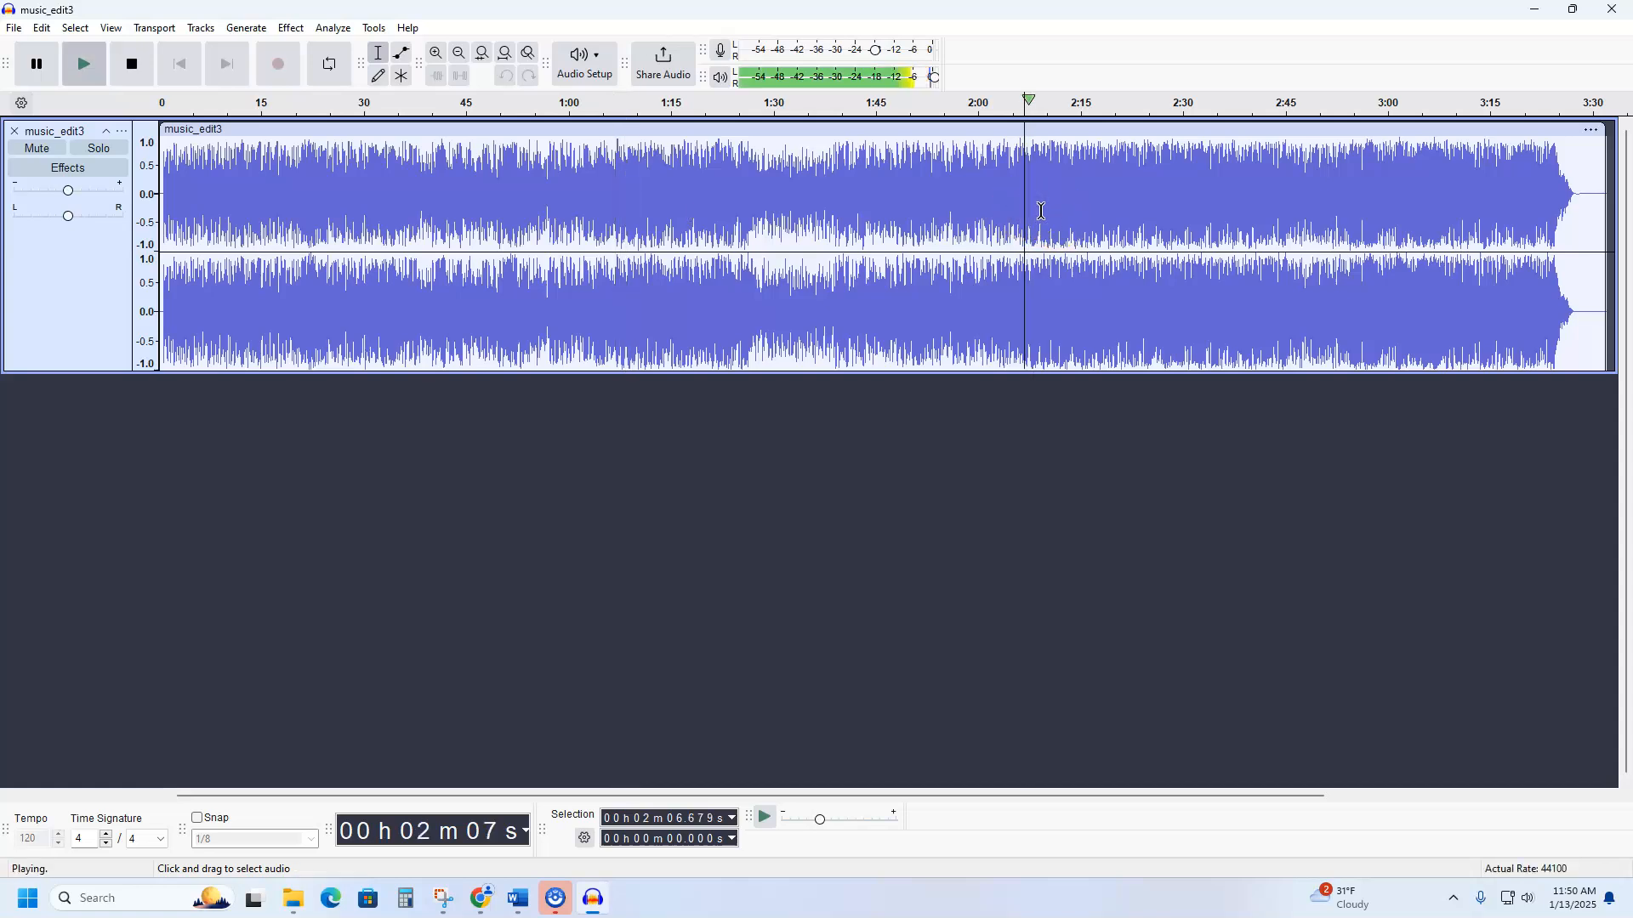
pyautogui.press('space')
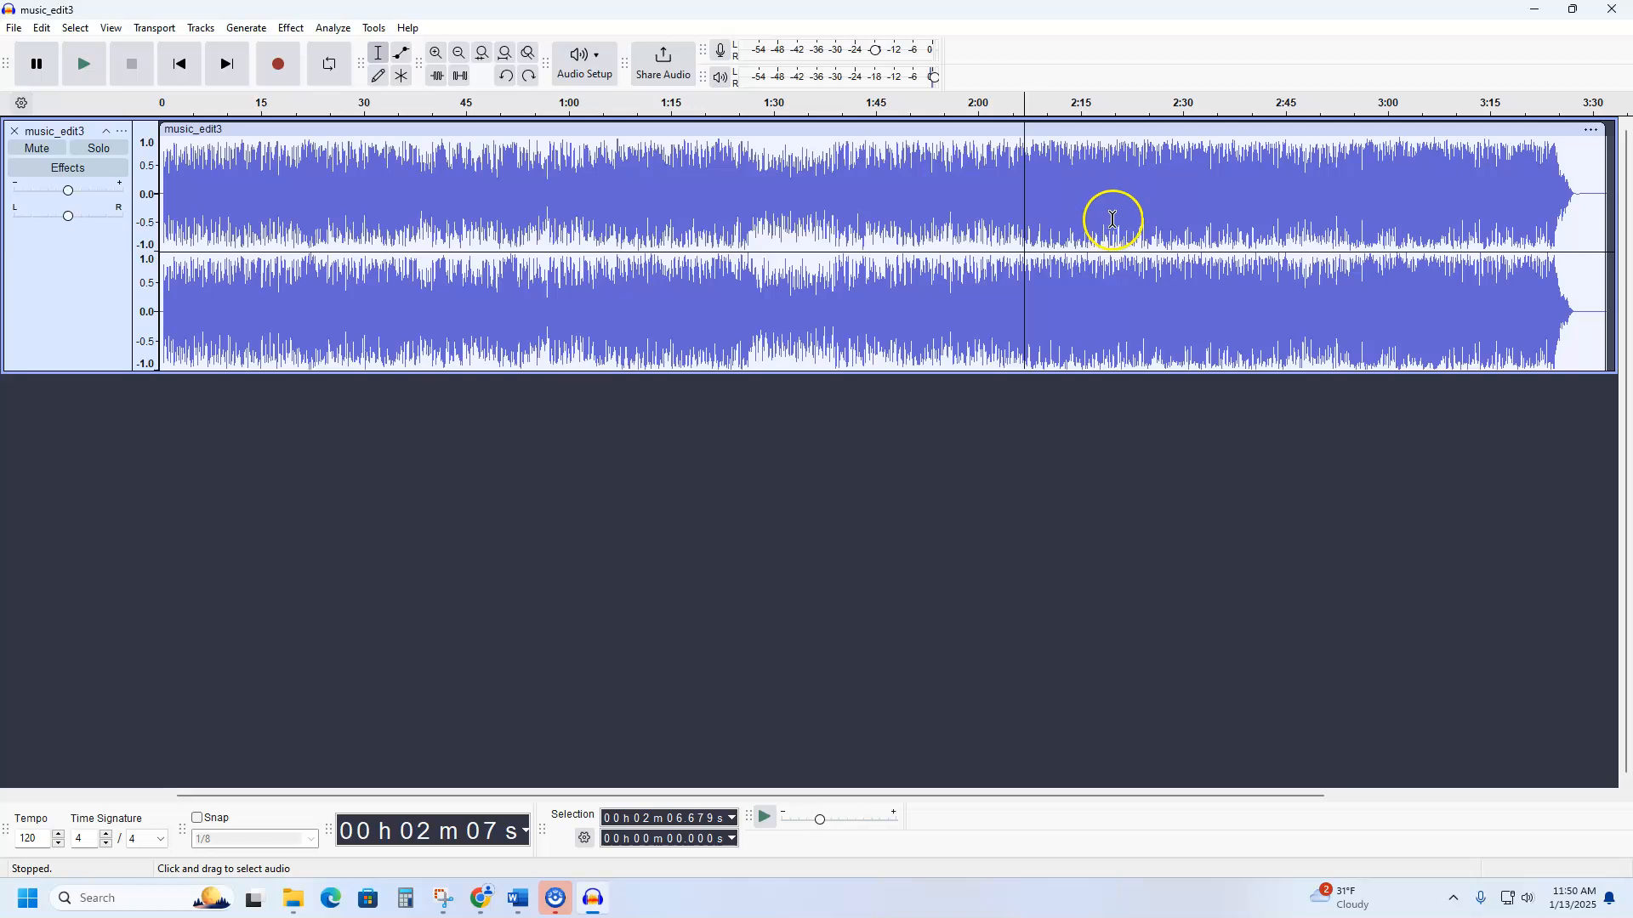
# Select about 49 seconds starting near 0:56 and preview the audio around the selection's start and end boundaries.
pyautogui.moveTo(545, 183); pyautogui.dragTo(879, 222)
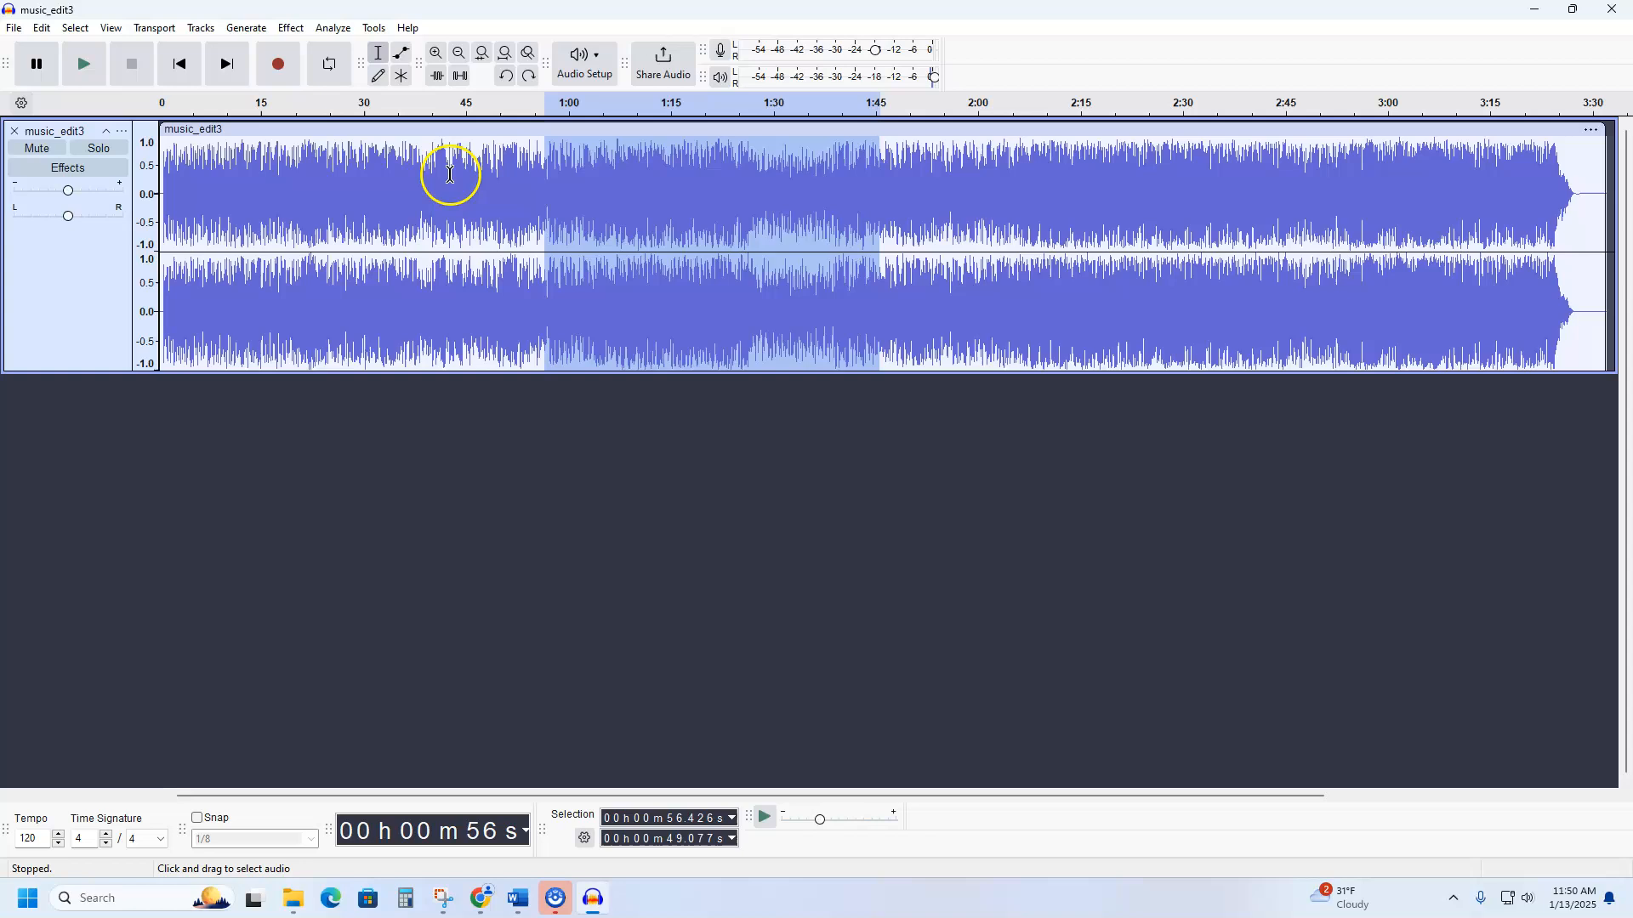
pyautogui.press('b')
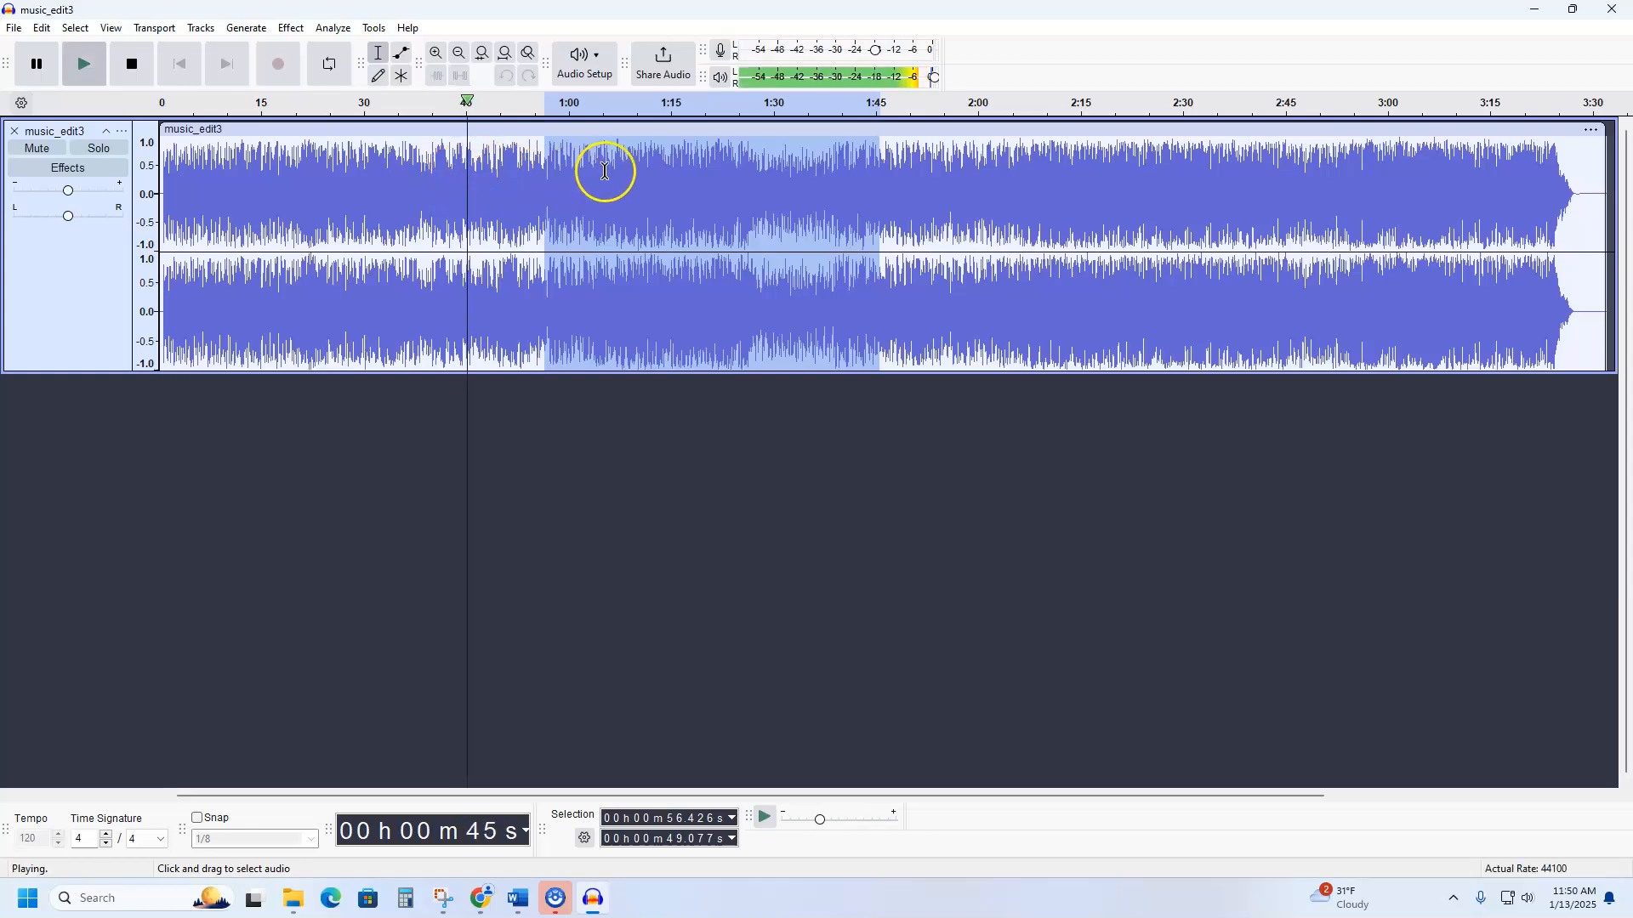
pyautogui.press('b')
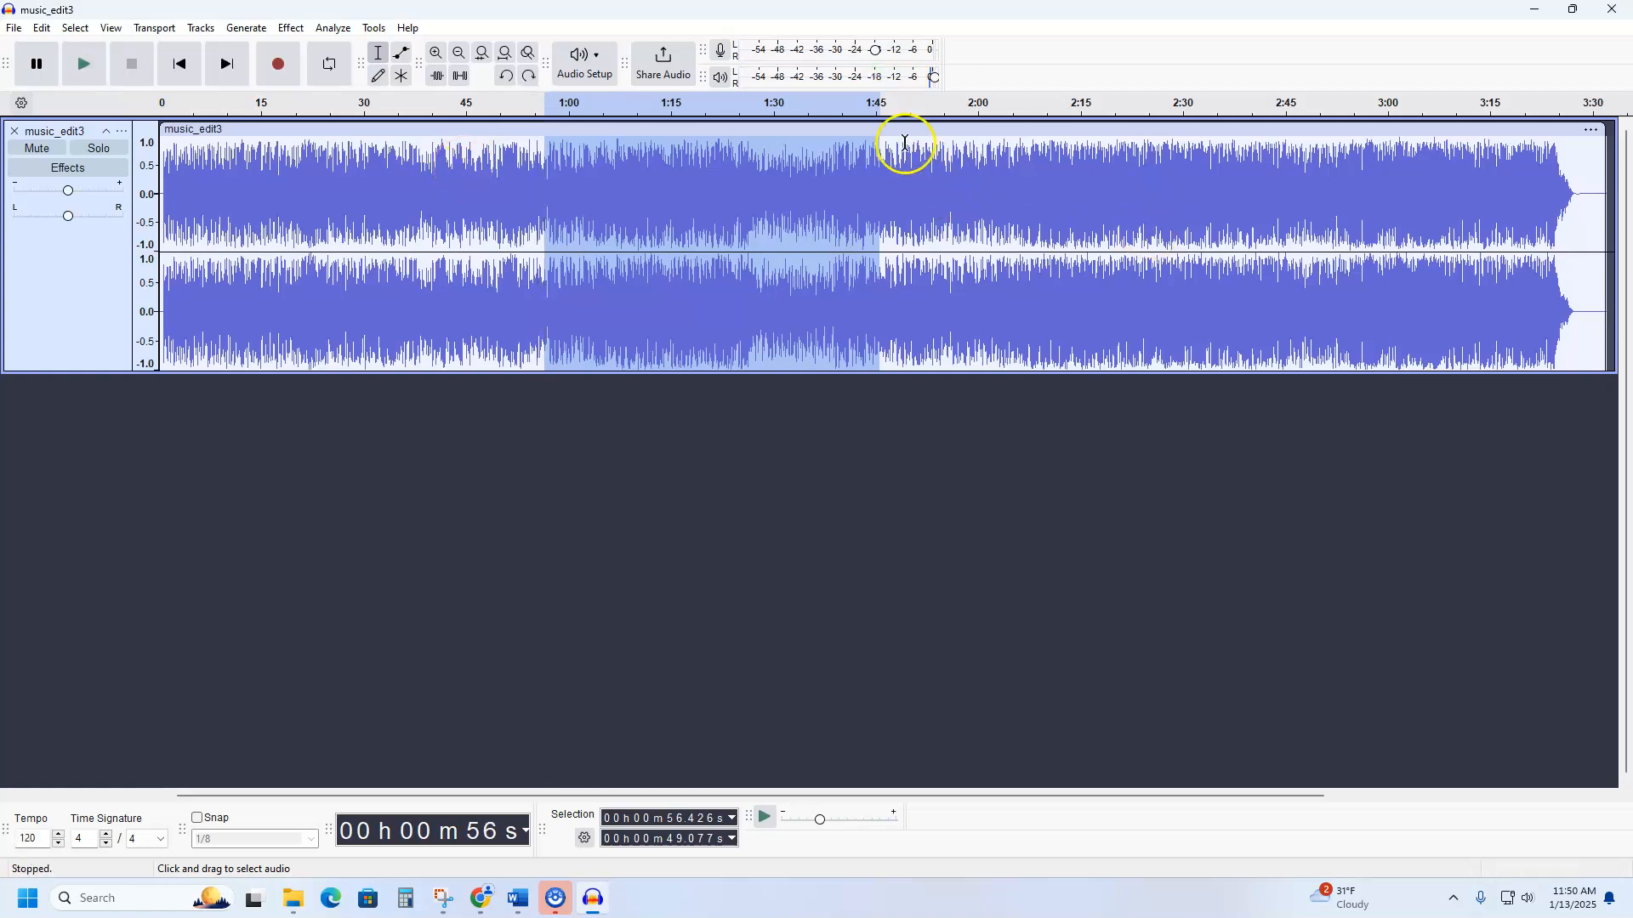
pyautogui.press('b')
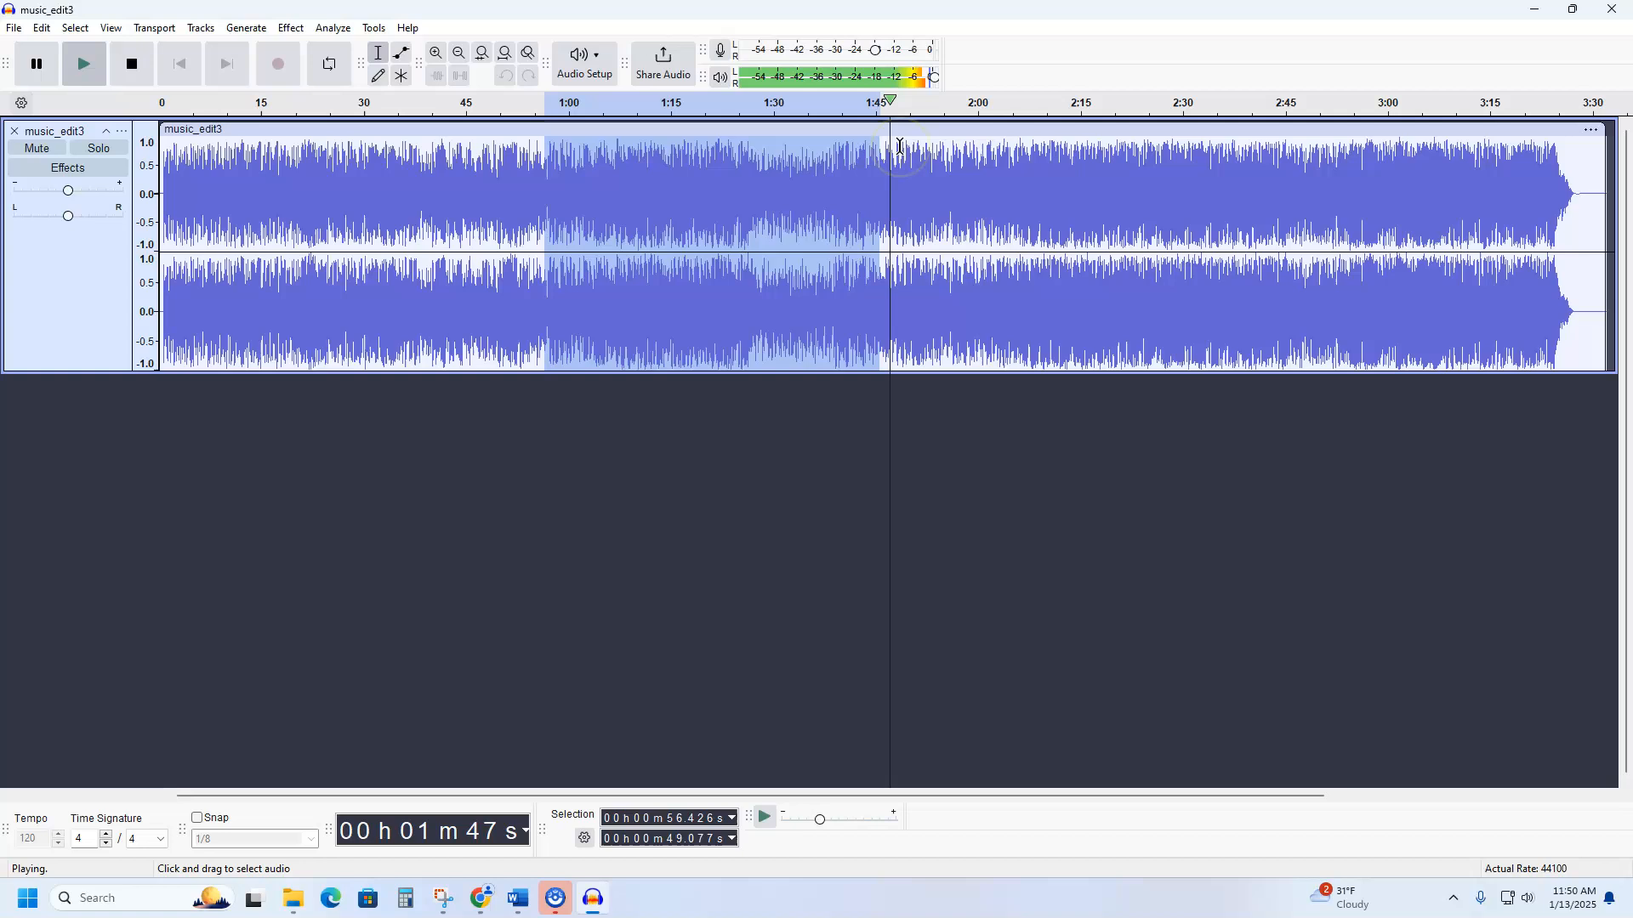
pyautogui.press('space')
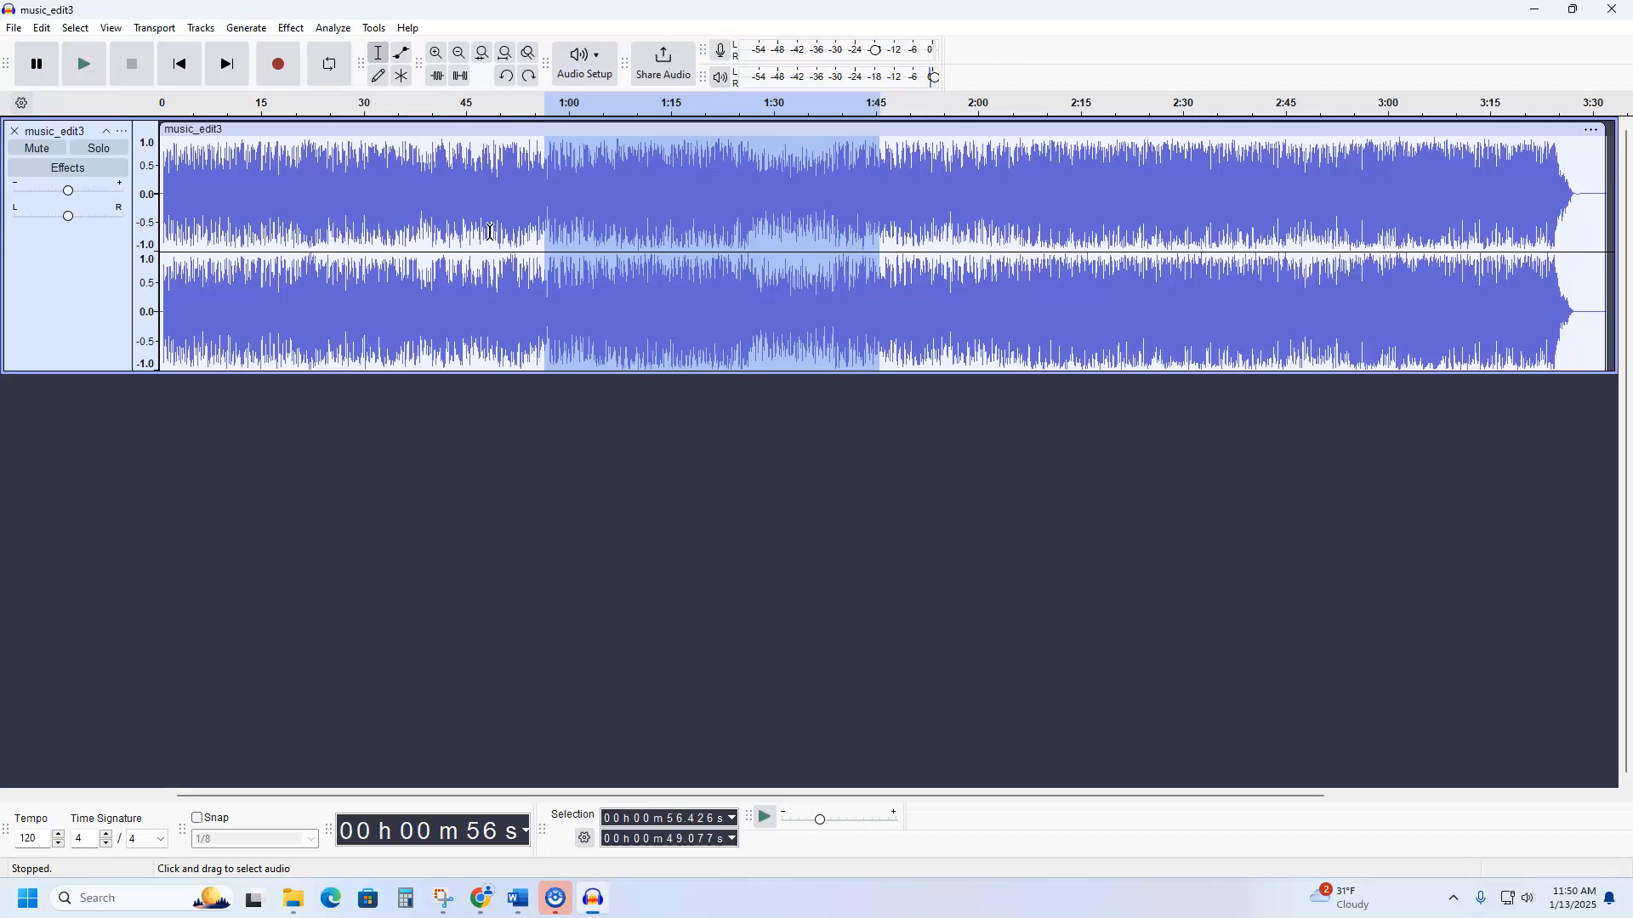
# Trim the track to the range from about 1:00 to 2:00 and move the remaining clip to the track's start.
pyautogui.click(498, 186)
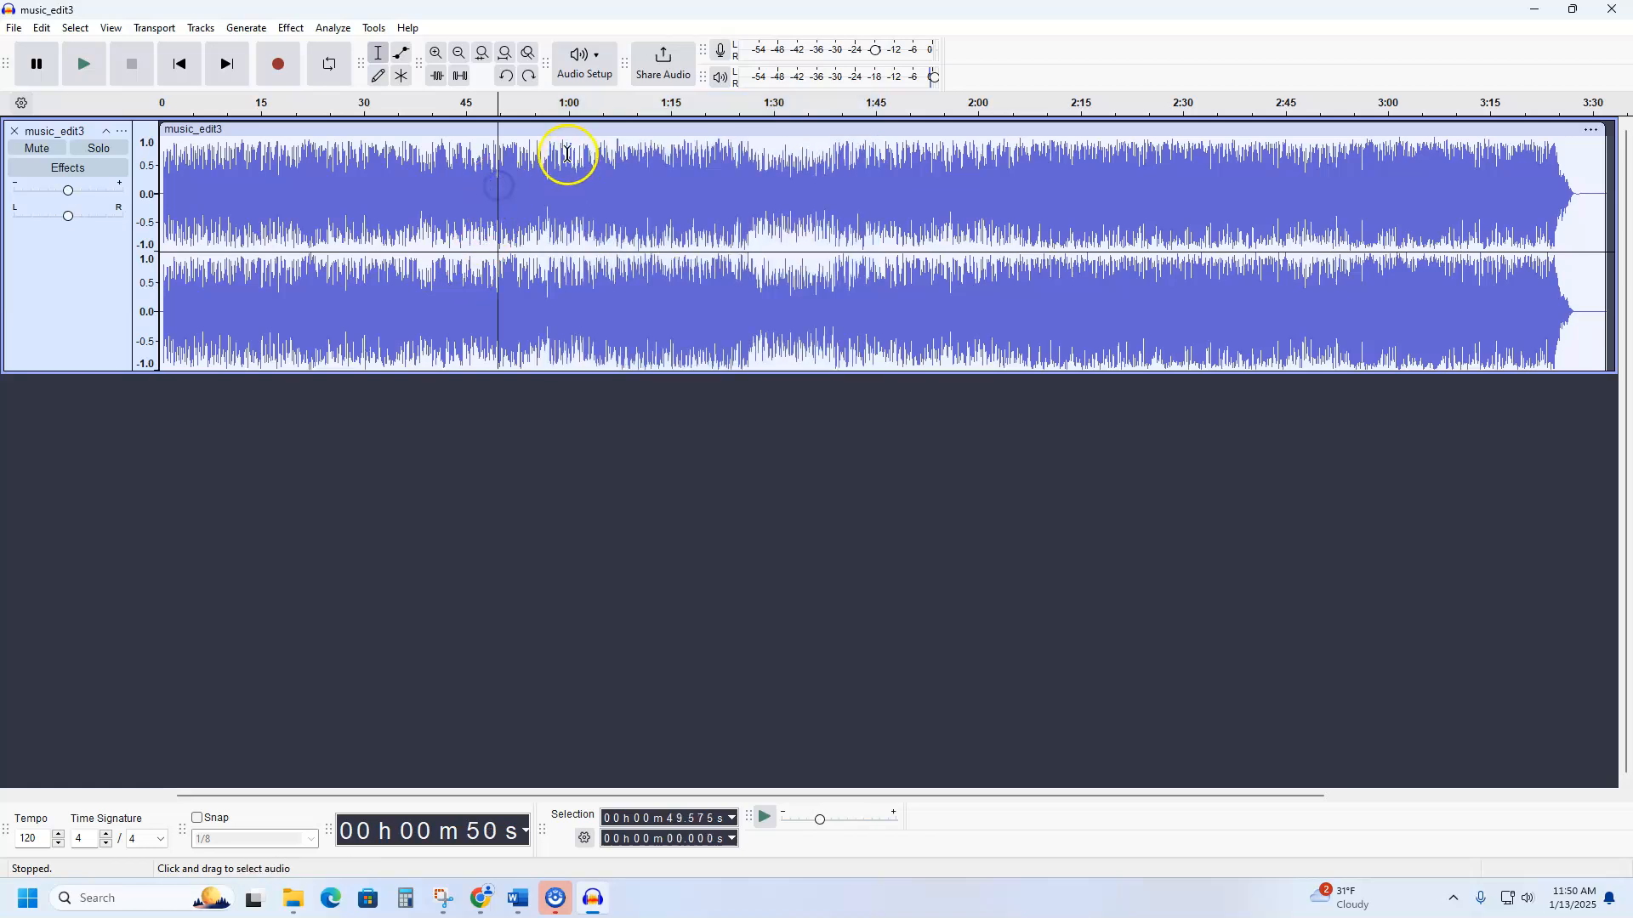
pyautogui.moveTo(569, 149); pyautogui.dragTo(983, 182)
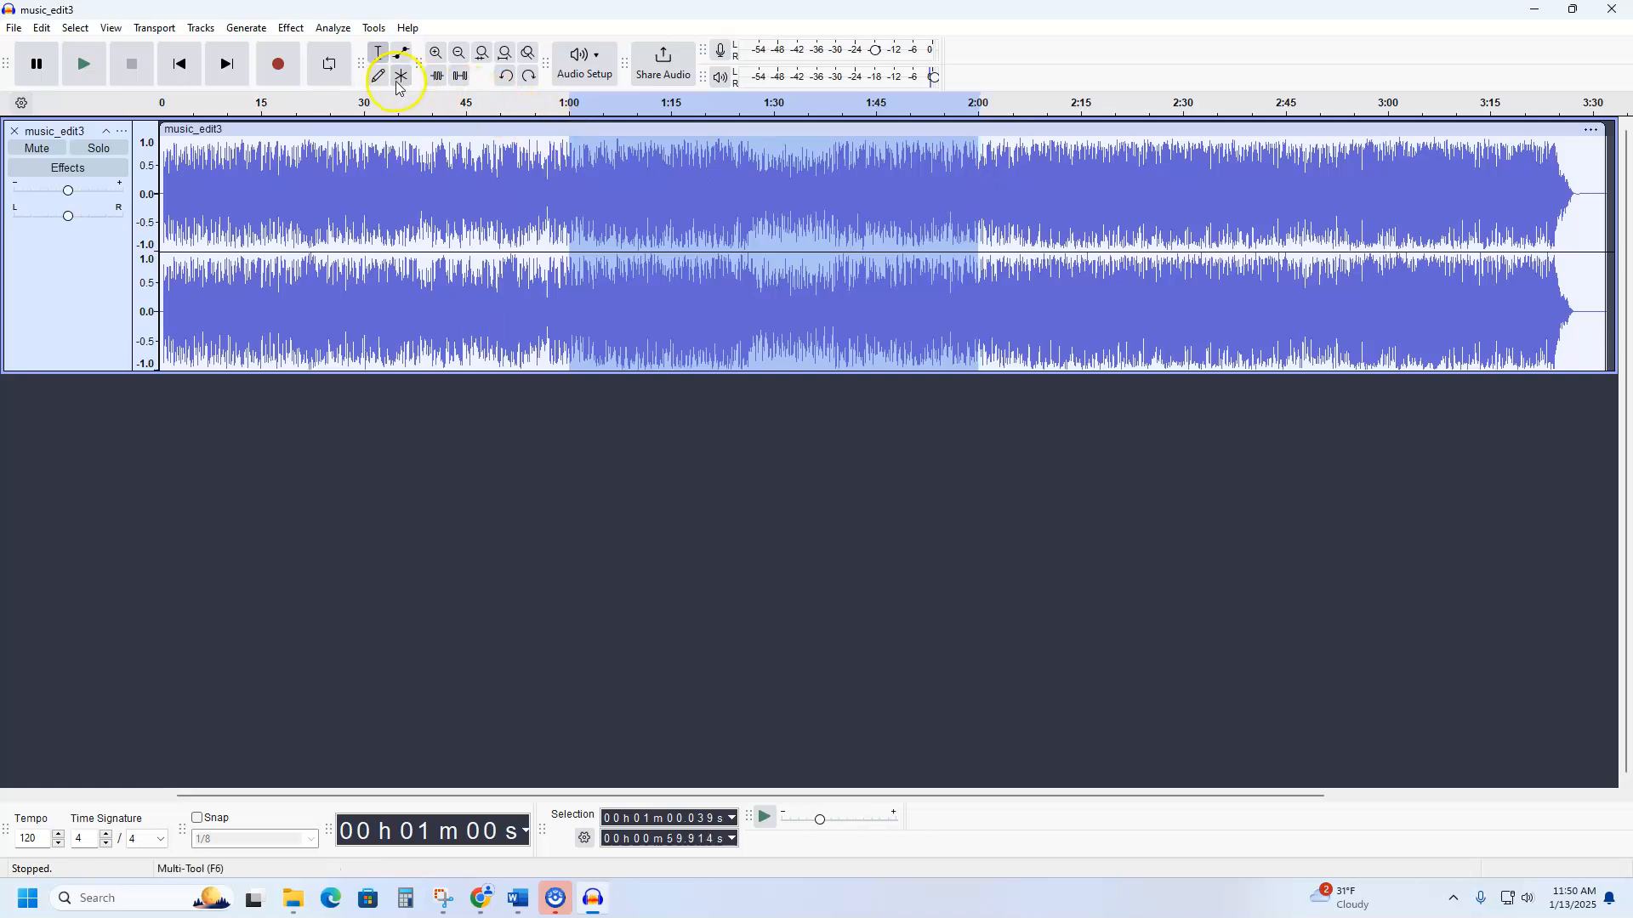
pyautogui.click(437, 77)
pyautogui.moveTo(692, 131); pyautogui.dragTo(288, 134)
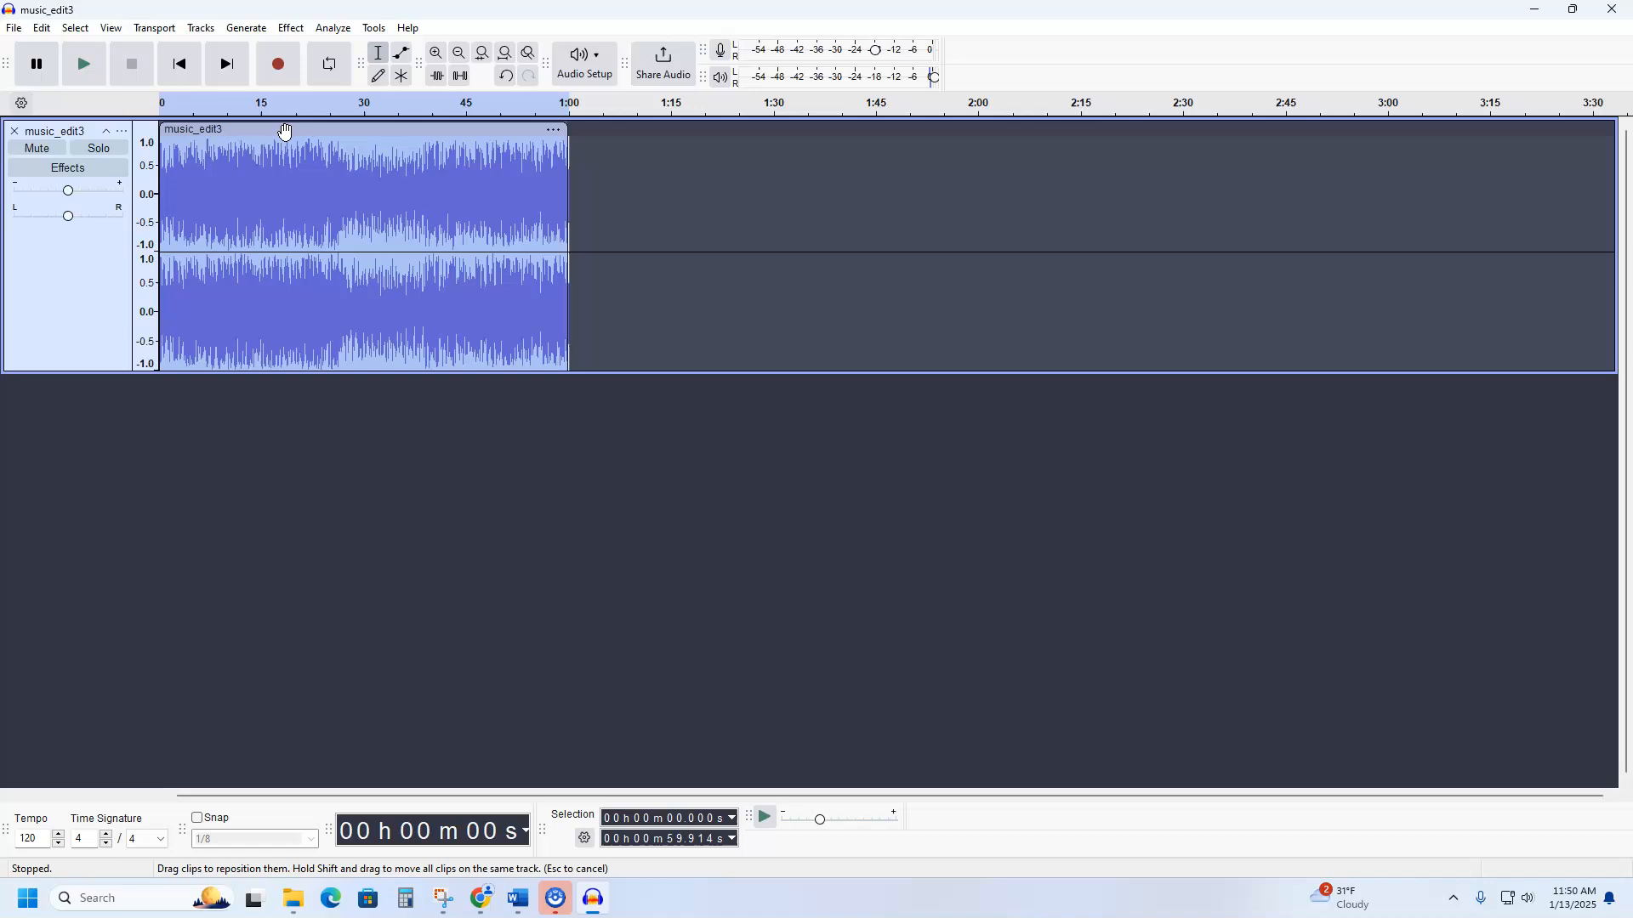
pyautogui.click(434, 205)
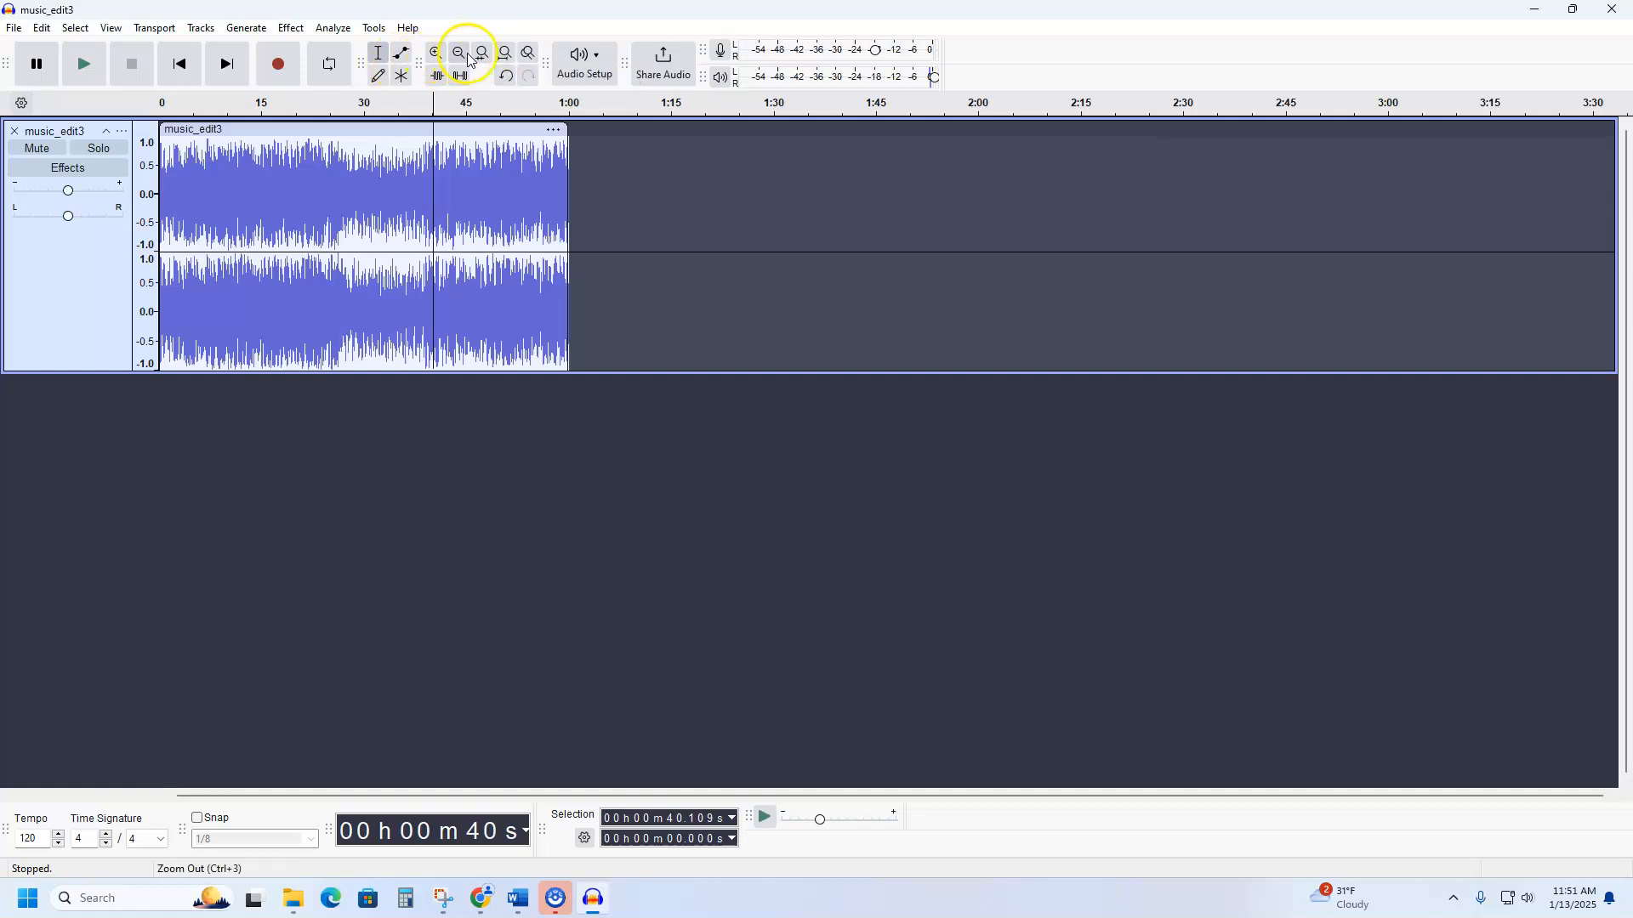
# Fit the whole trimmed project to the width of the window.
pyautogui.click(524, 53)
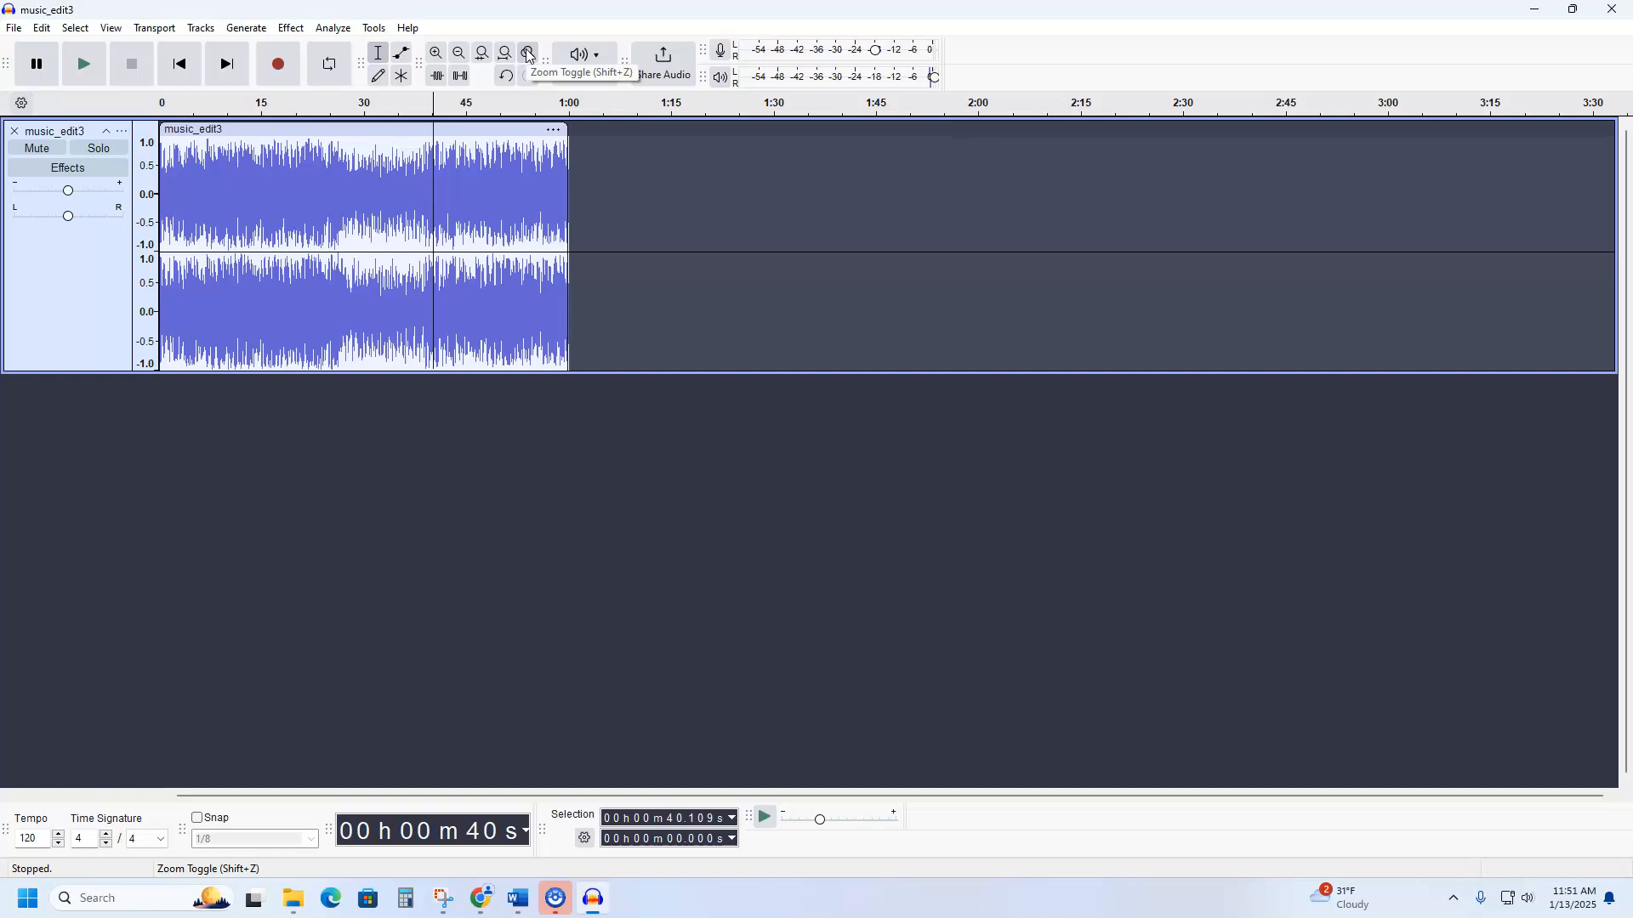
pyautogui.click(508, 56)
pyautogui.click(485, 54)
pyautogui.click(504, 58)
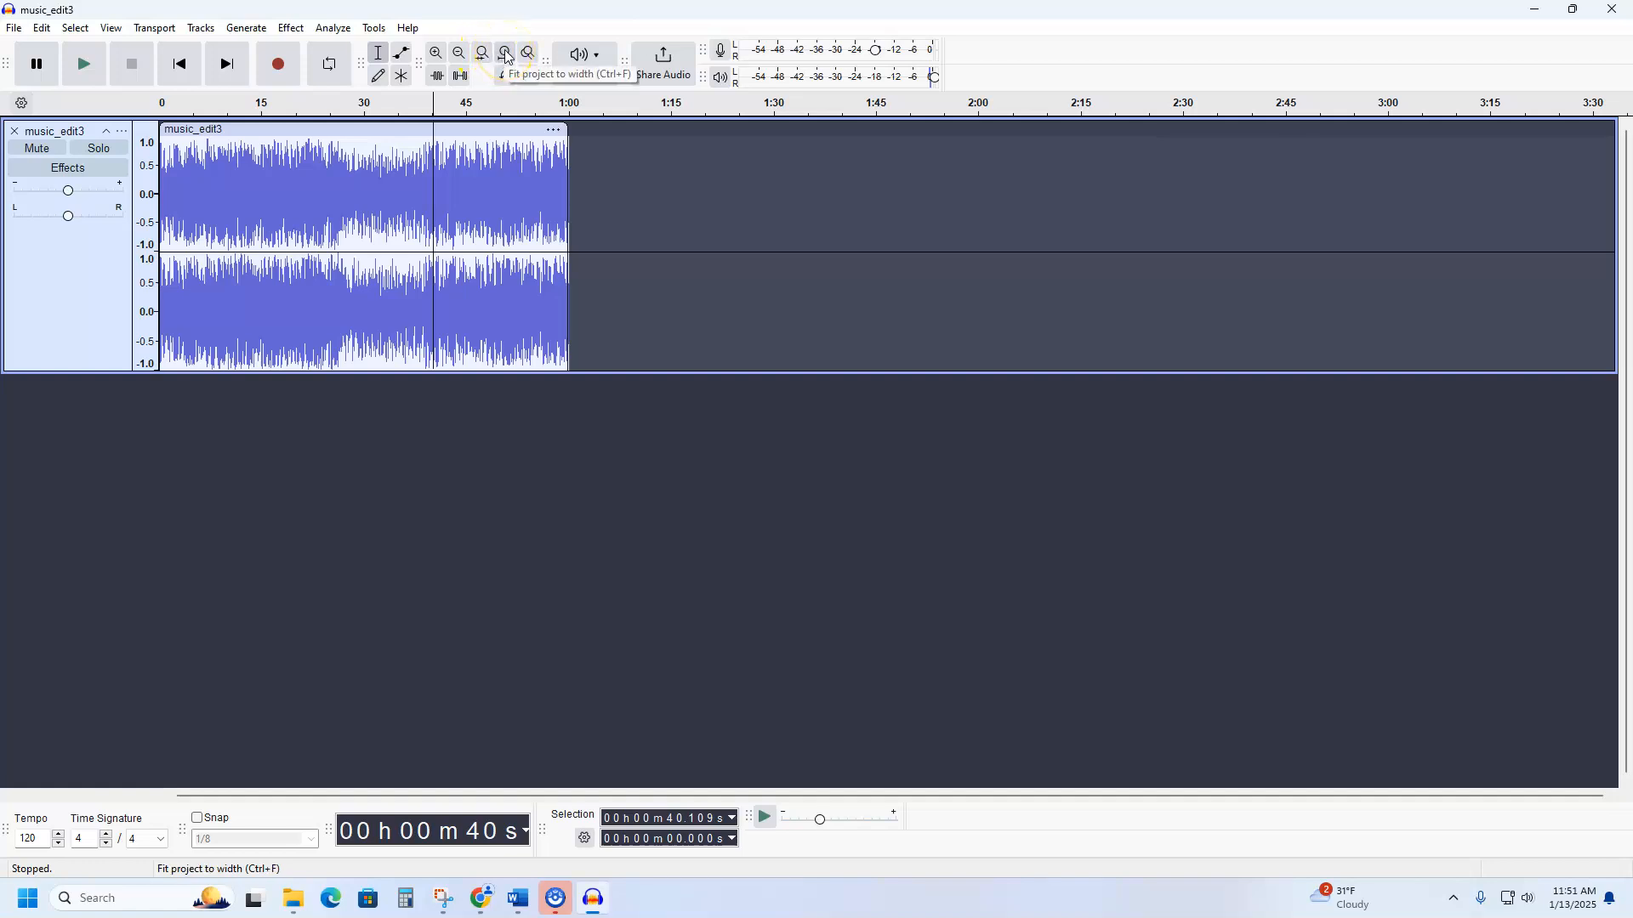
pyautogui.click(486, 56)
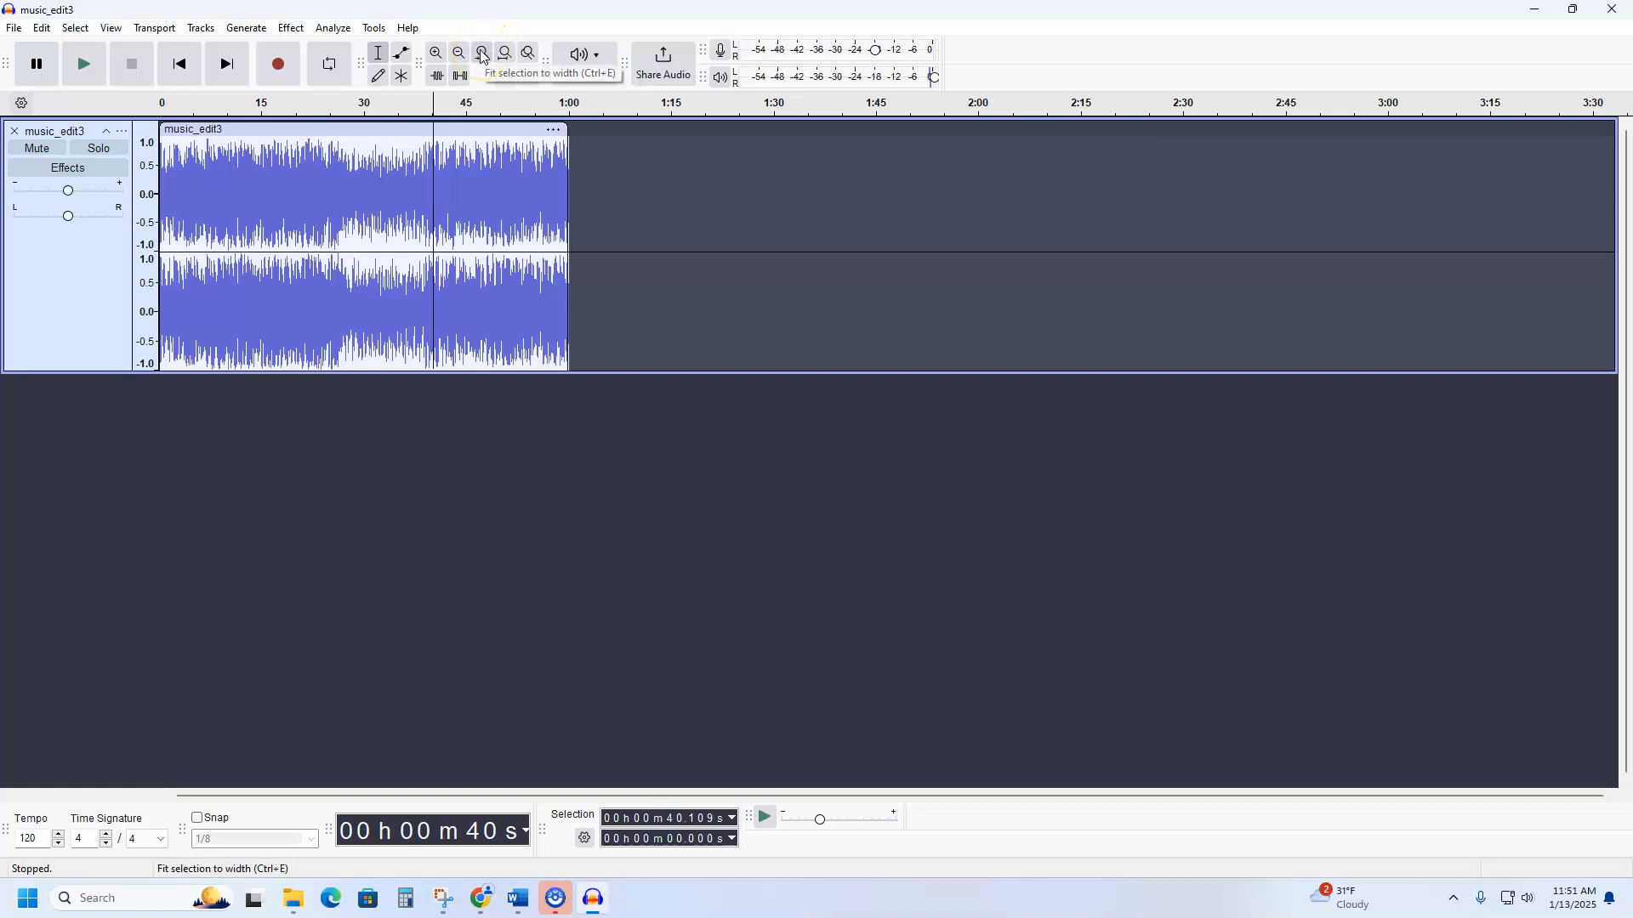
pyautogui.click(505, 55)
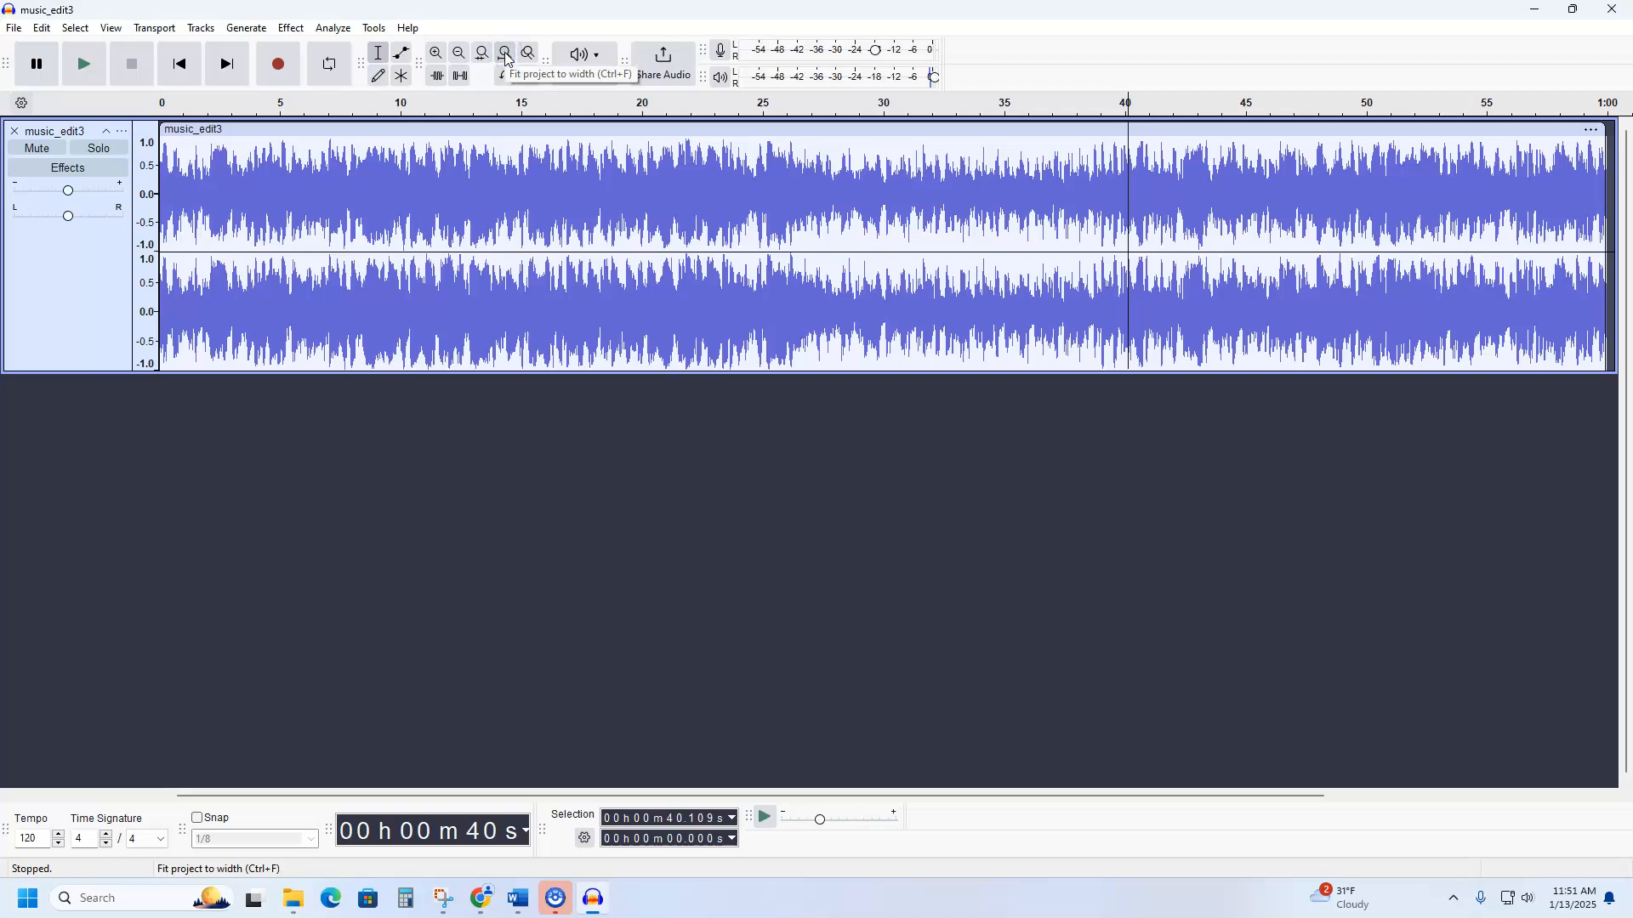
pyautogui.click(1033, 219)
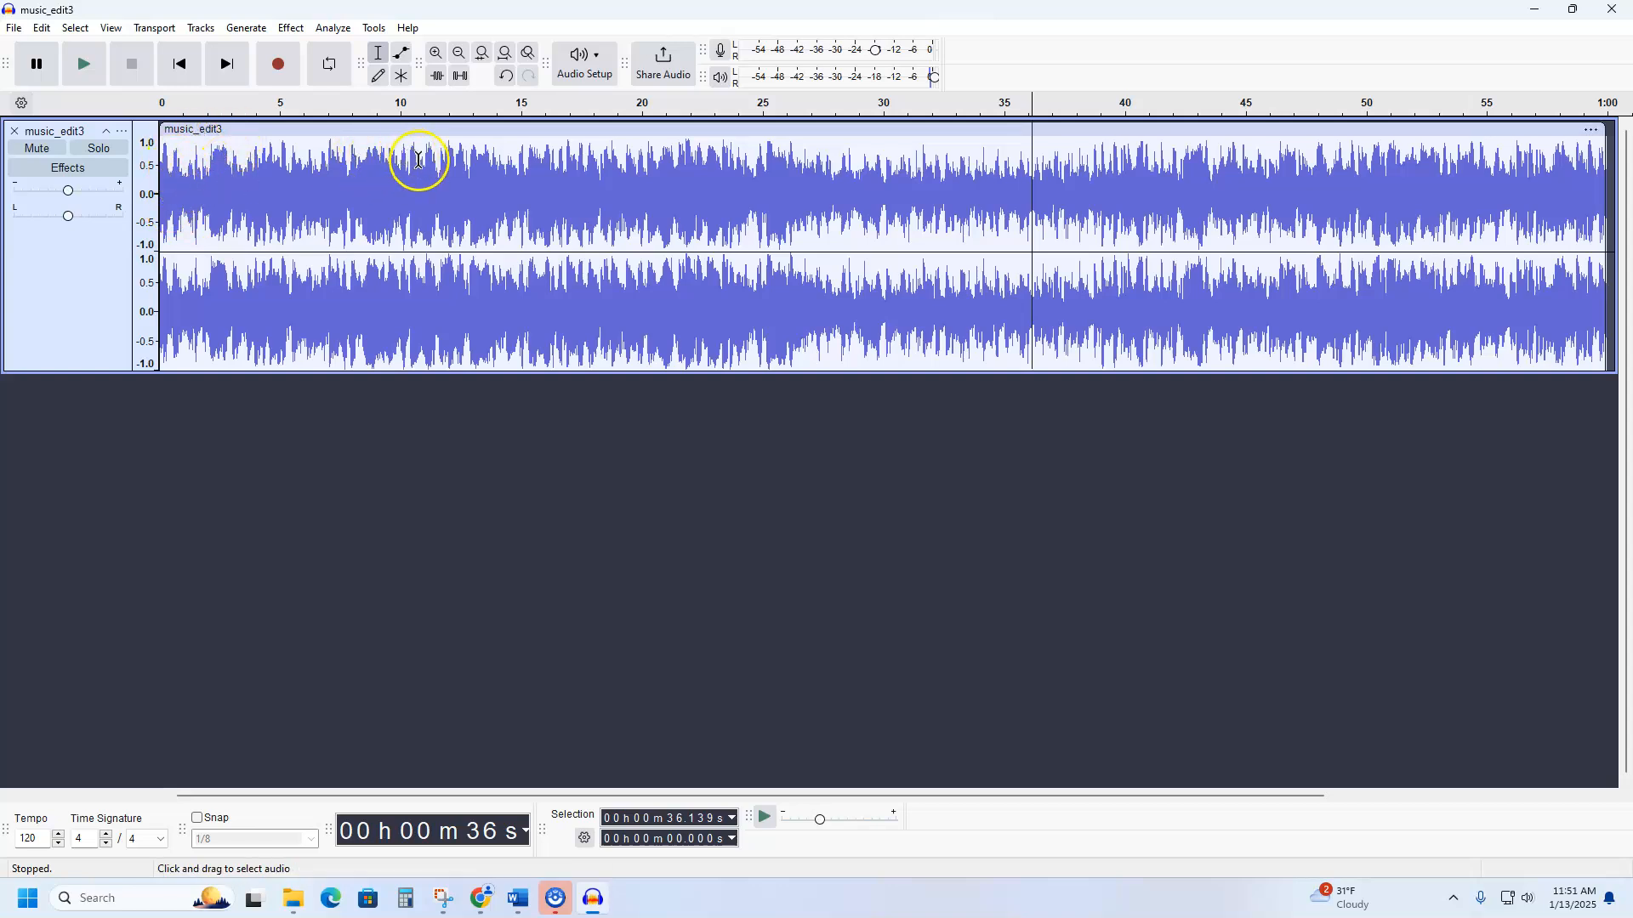
# Fit a selection of about the first 12 seconds of the clip to the window width and clear the selection.
pyautogui.moveTo(442, 167); pyautogui.dragTo(153, 182)
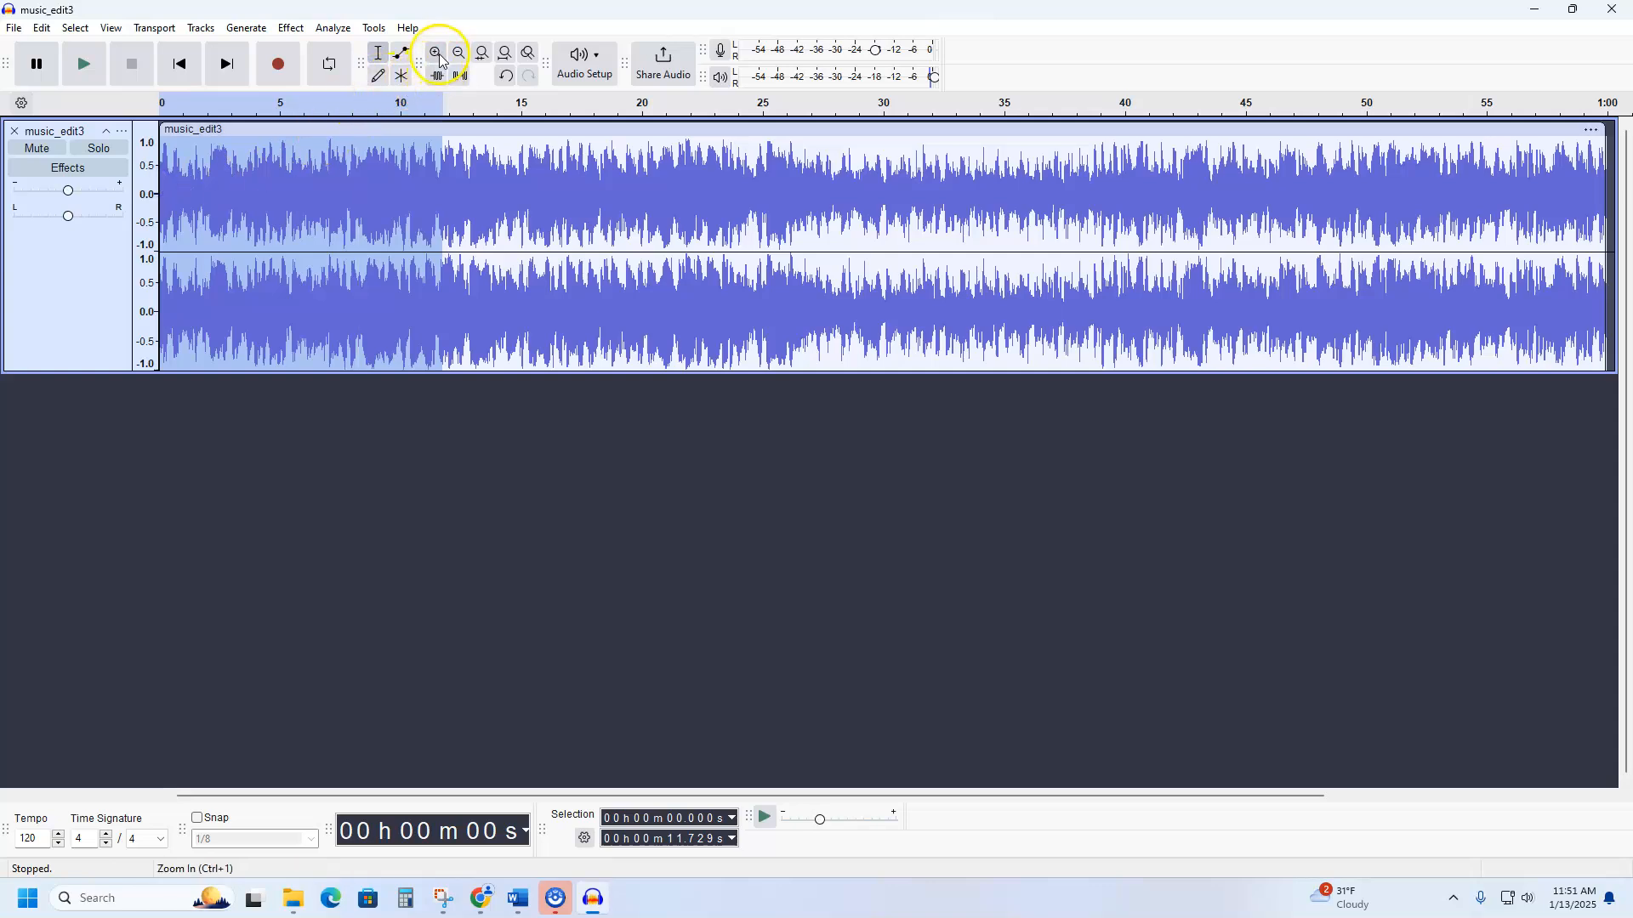
pyautogui.click(482, 56)
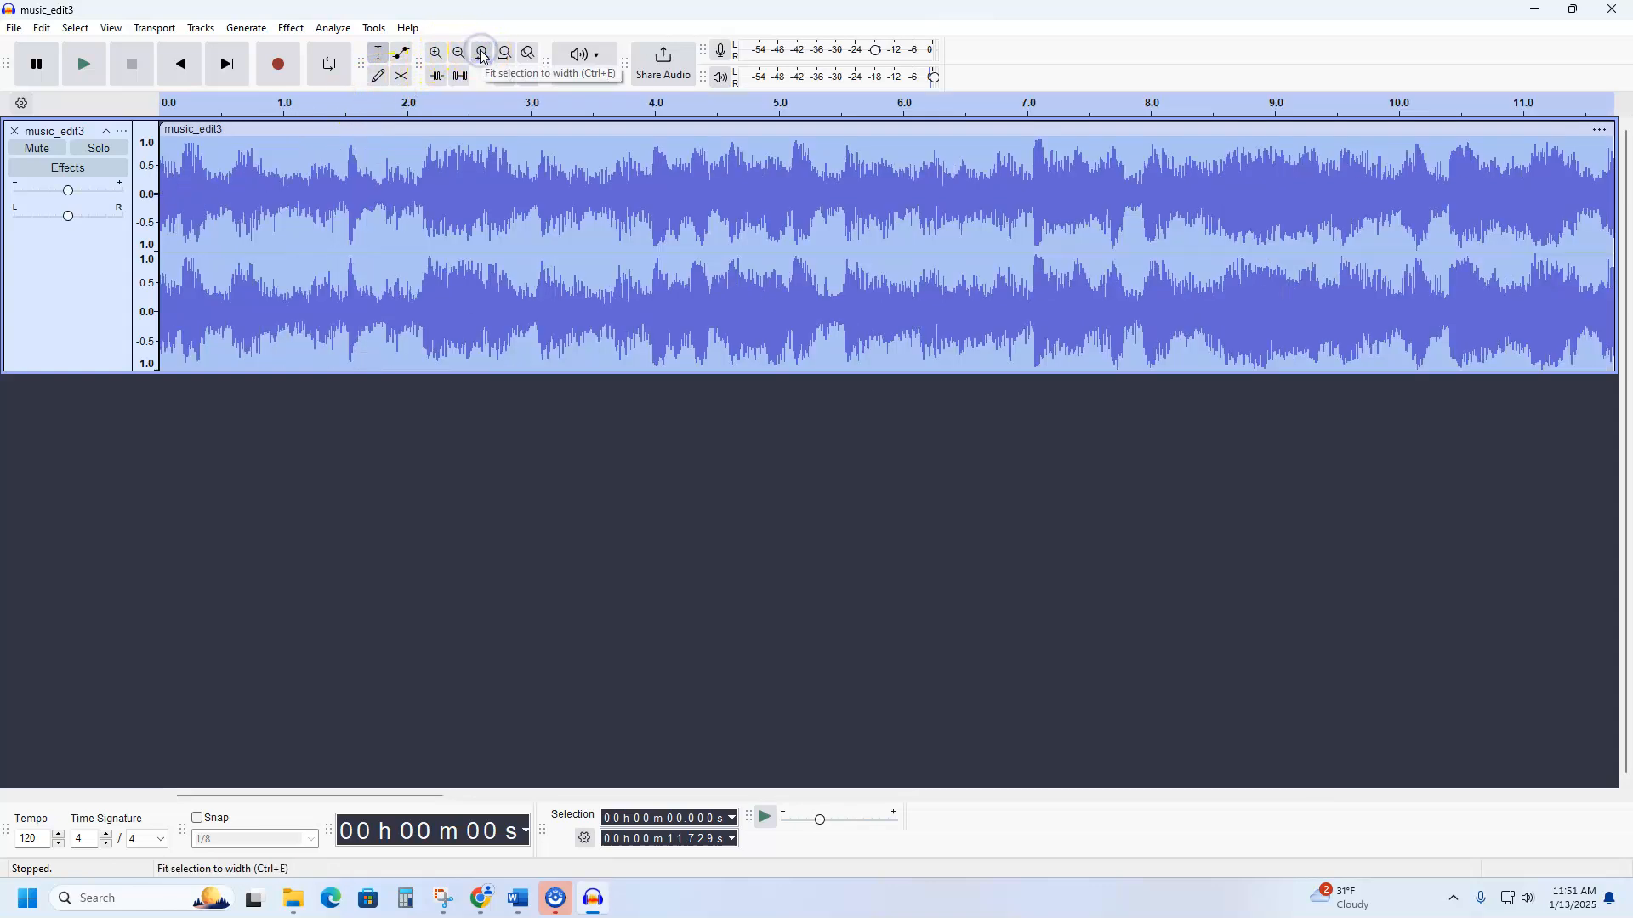
pyautogui.click(472, 201)
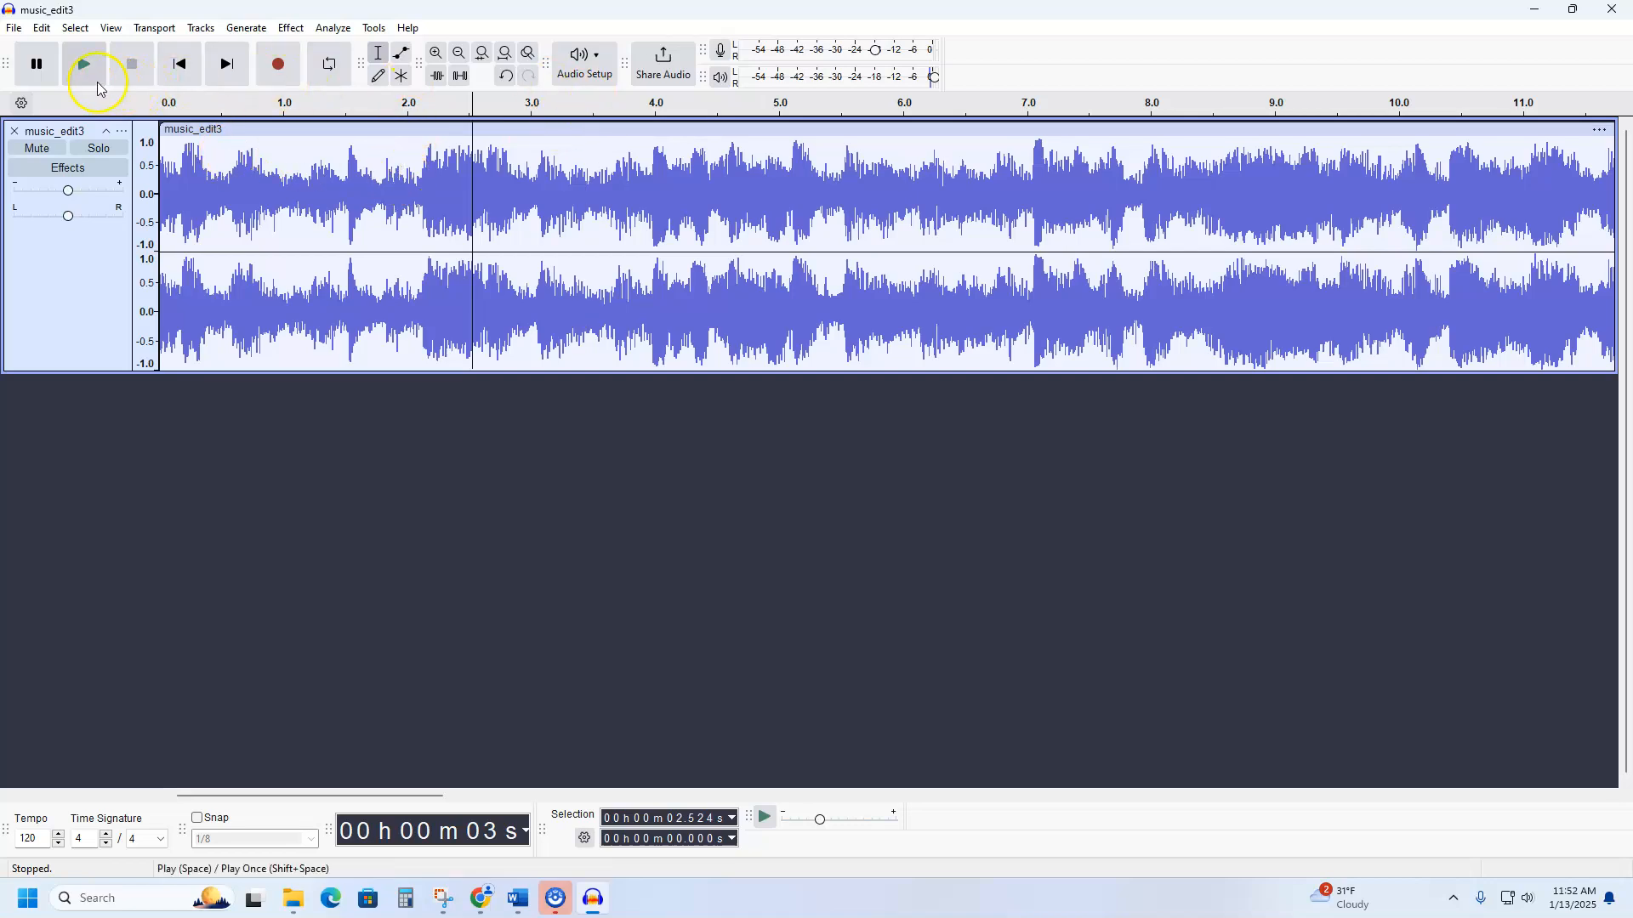
# Play the trimmed clip from its beginning for a moment to check how it starts, and stop playback.
pyautogui.click(181, 67)
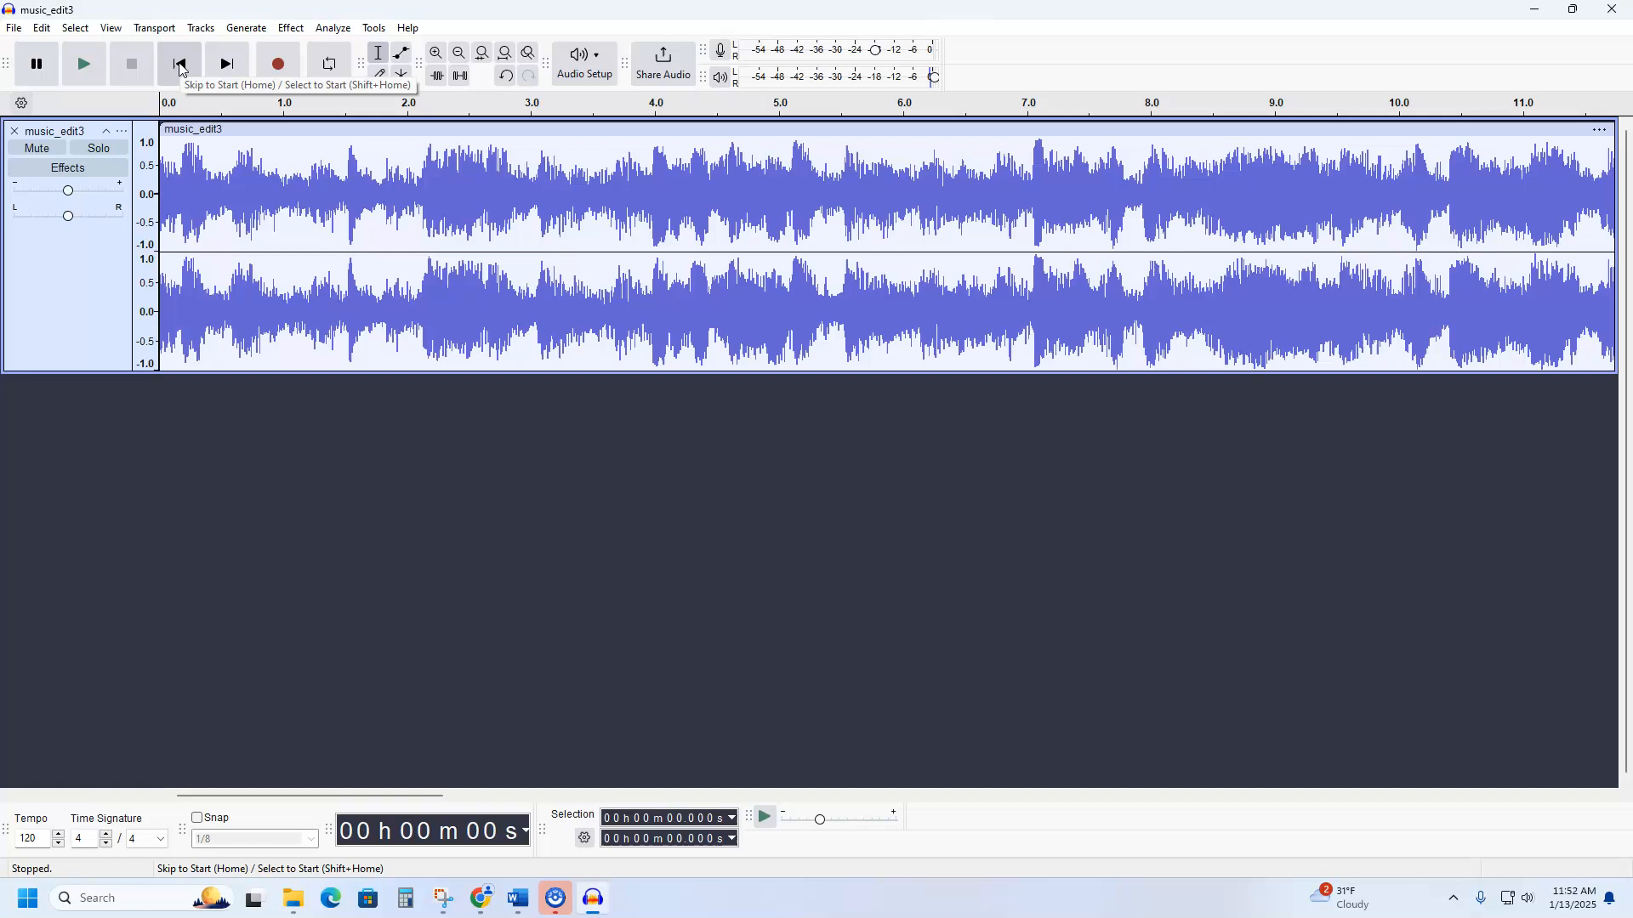
pyautogui.click(90, 67)
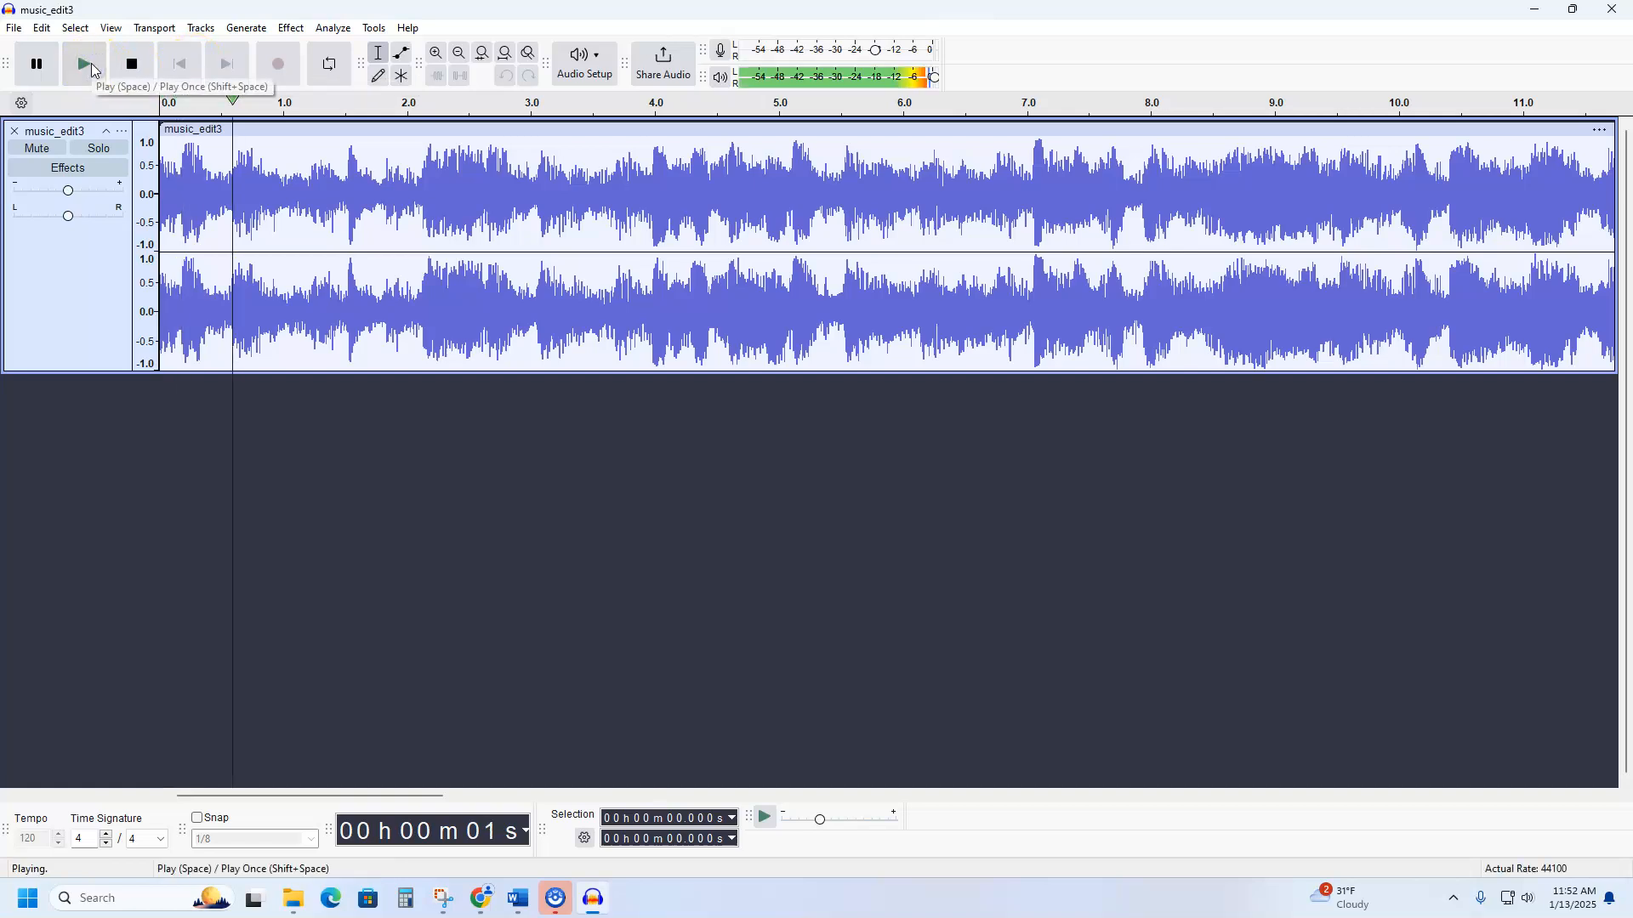
pyautogui.click(138, 75)
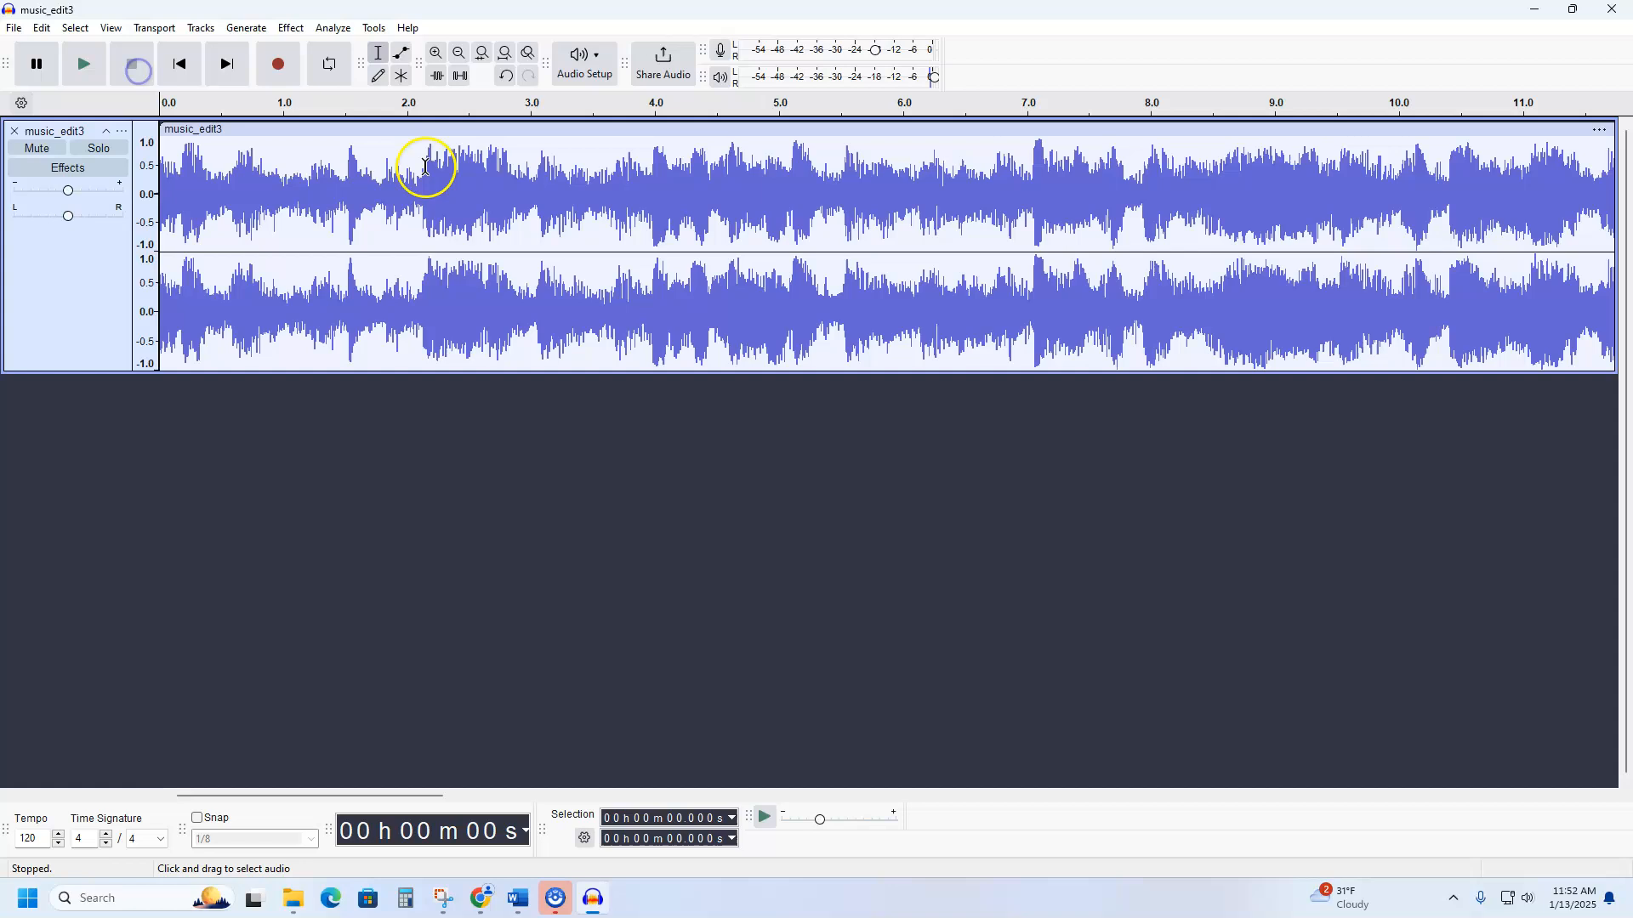
# Normalize about the first 2 seconds of the clip to a peak amplitude of -1.0 dB, removing DC offset and treating stereo channels independently.
pyautogui.moveTo(407, 142); pyautogui.dragTo(146, 151)
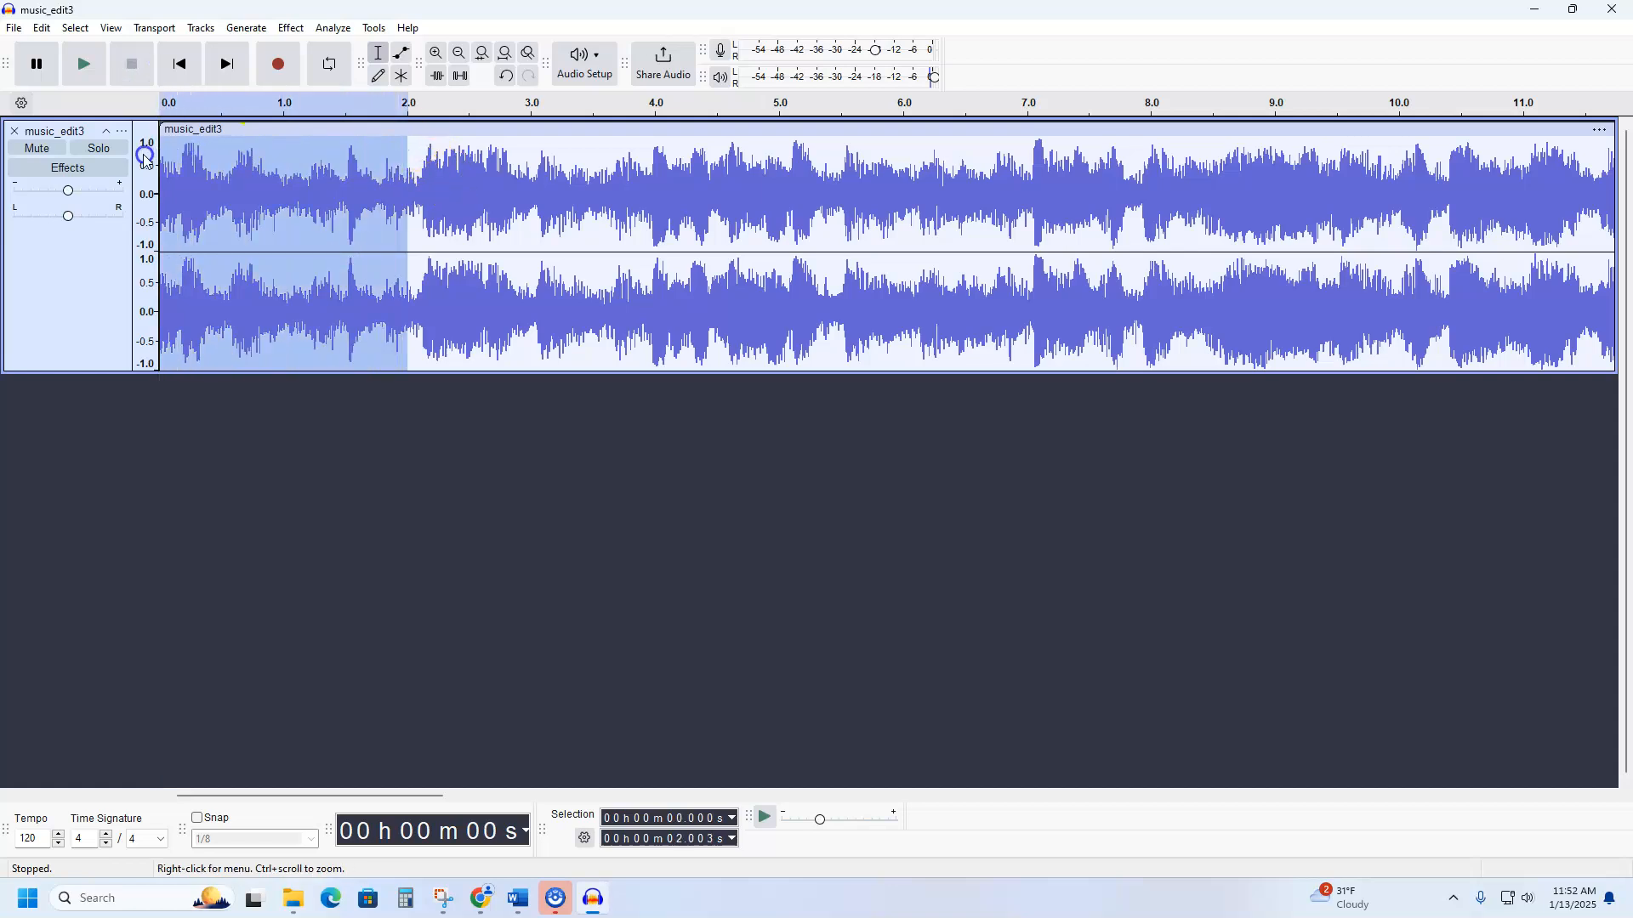
pyautogui.click(294, 29)
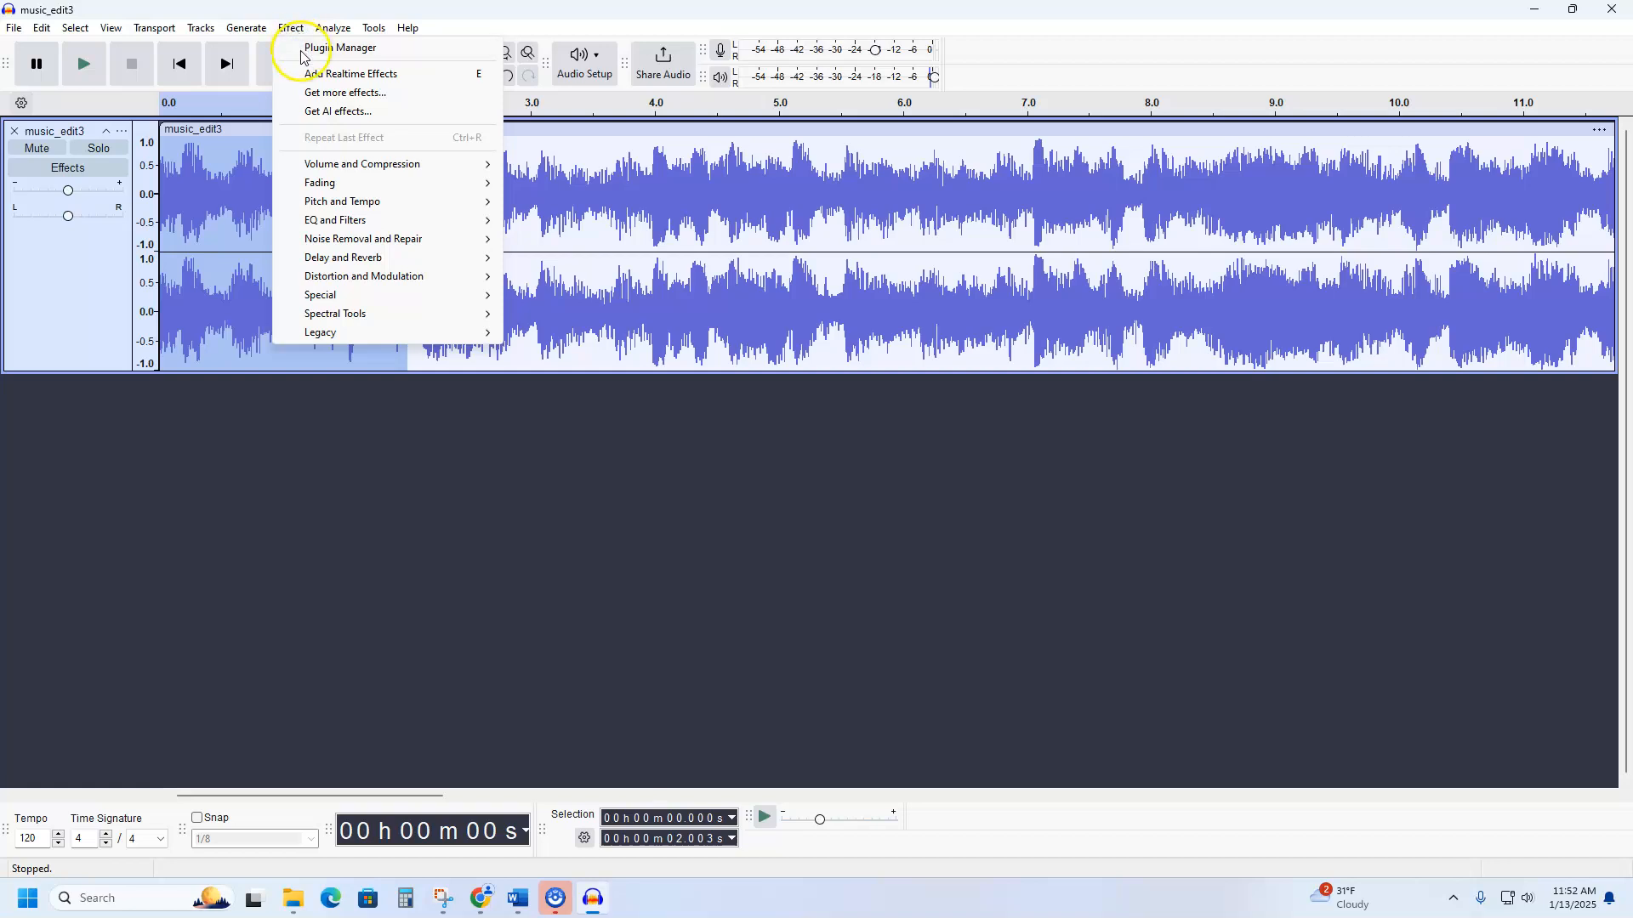
pyautogui.moveTo(318, 165)
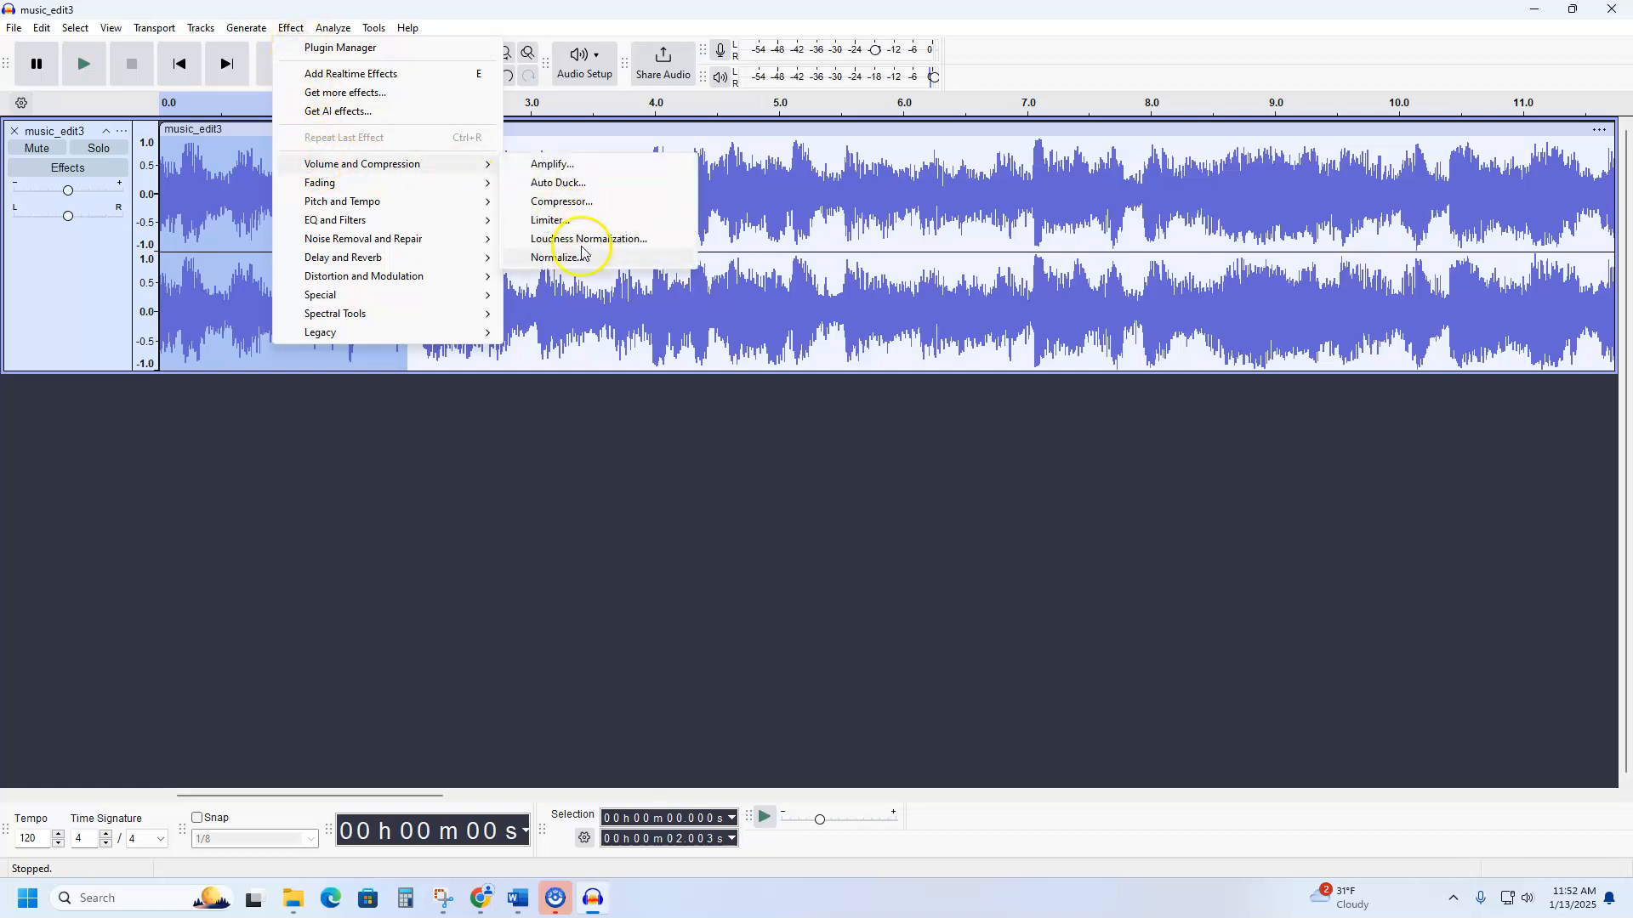
pyautogui.click(581, 254)
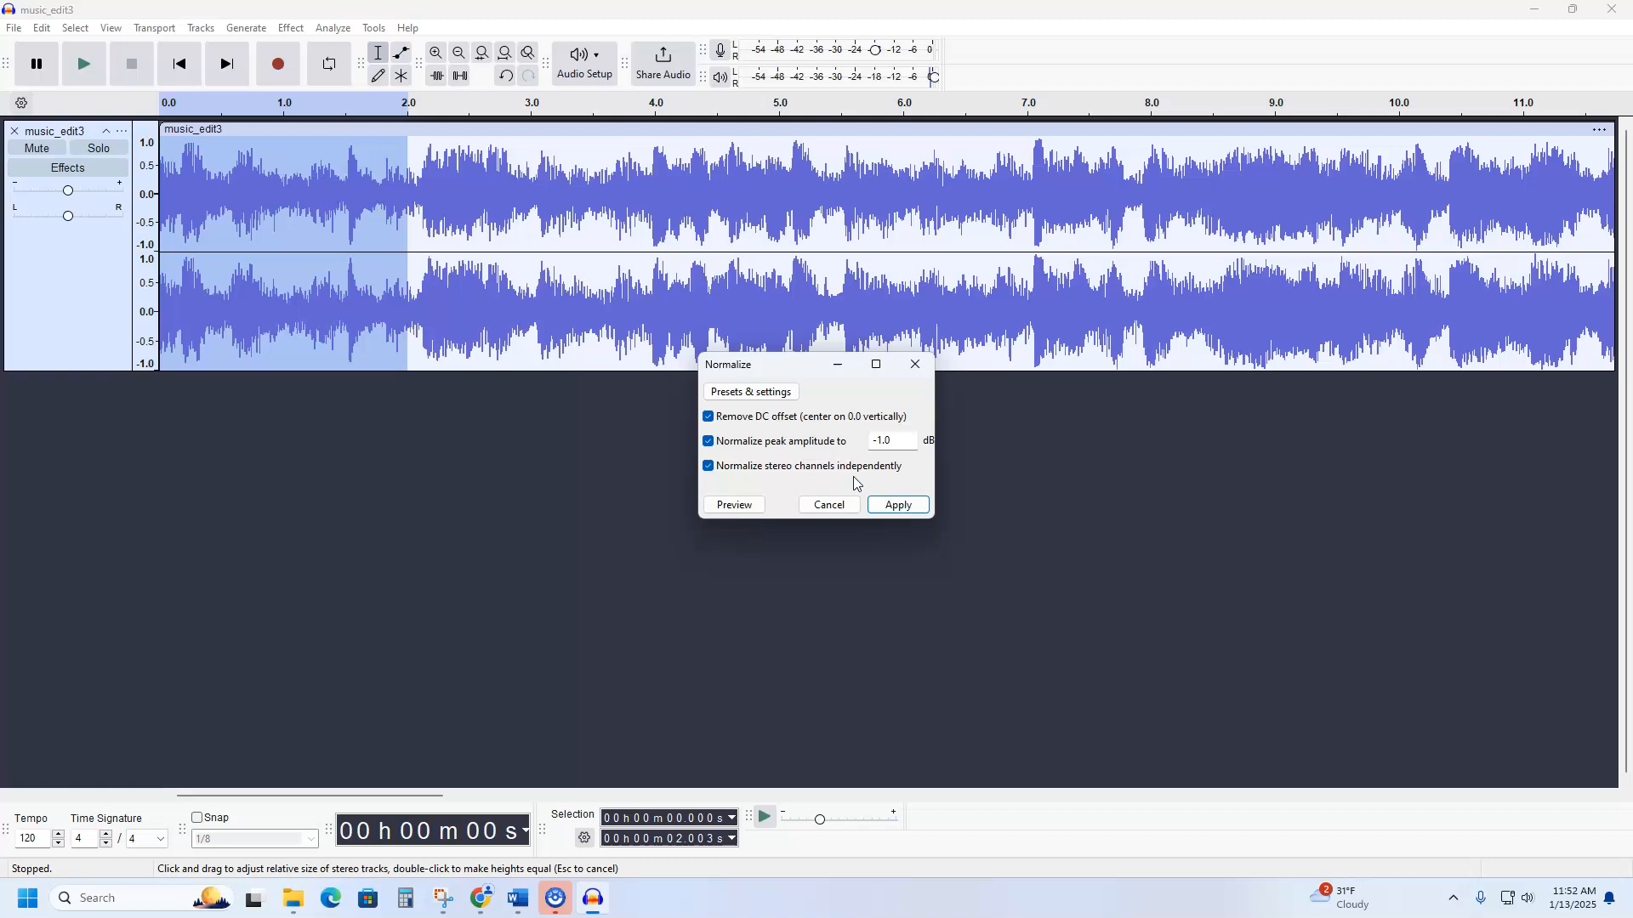
pyautogui.click(900, 505)
pyautogui.click(679, 265)
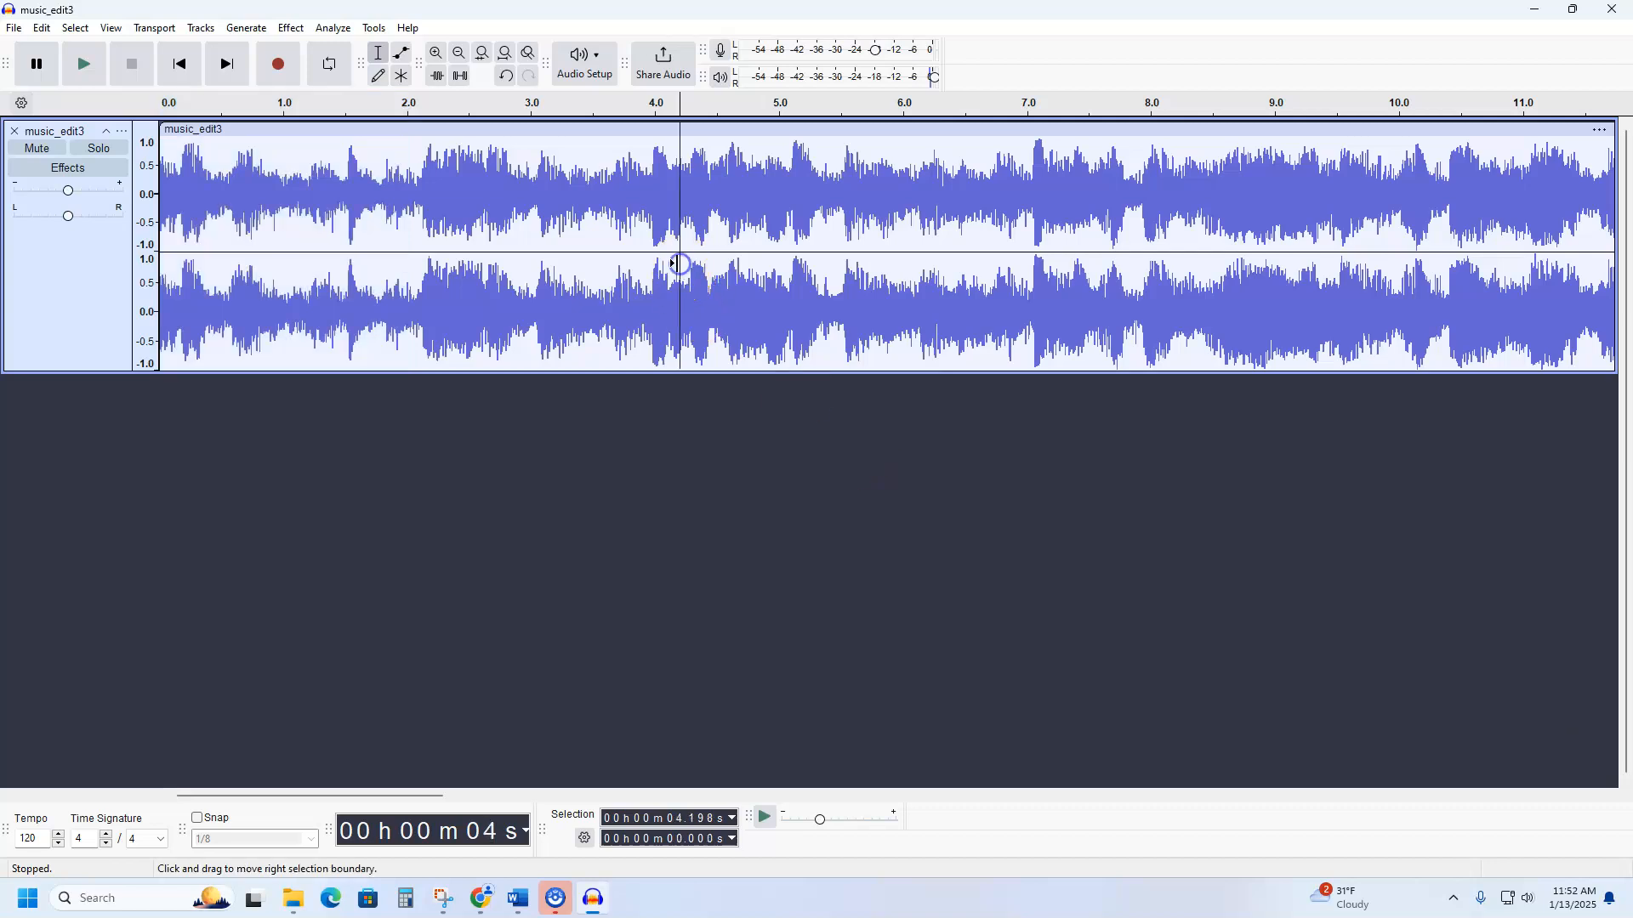
# Apply Normalize to the entire track with the same settings and clear the selection.
pyautogui.hotkey('ctrl', 'a')
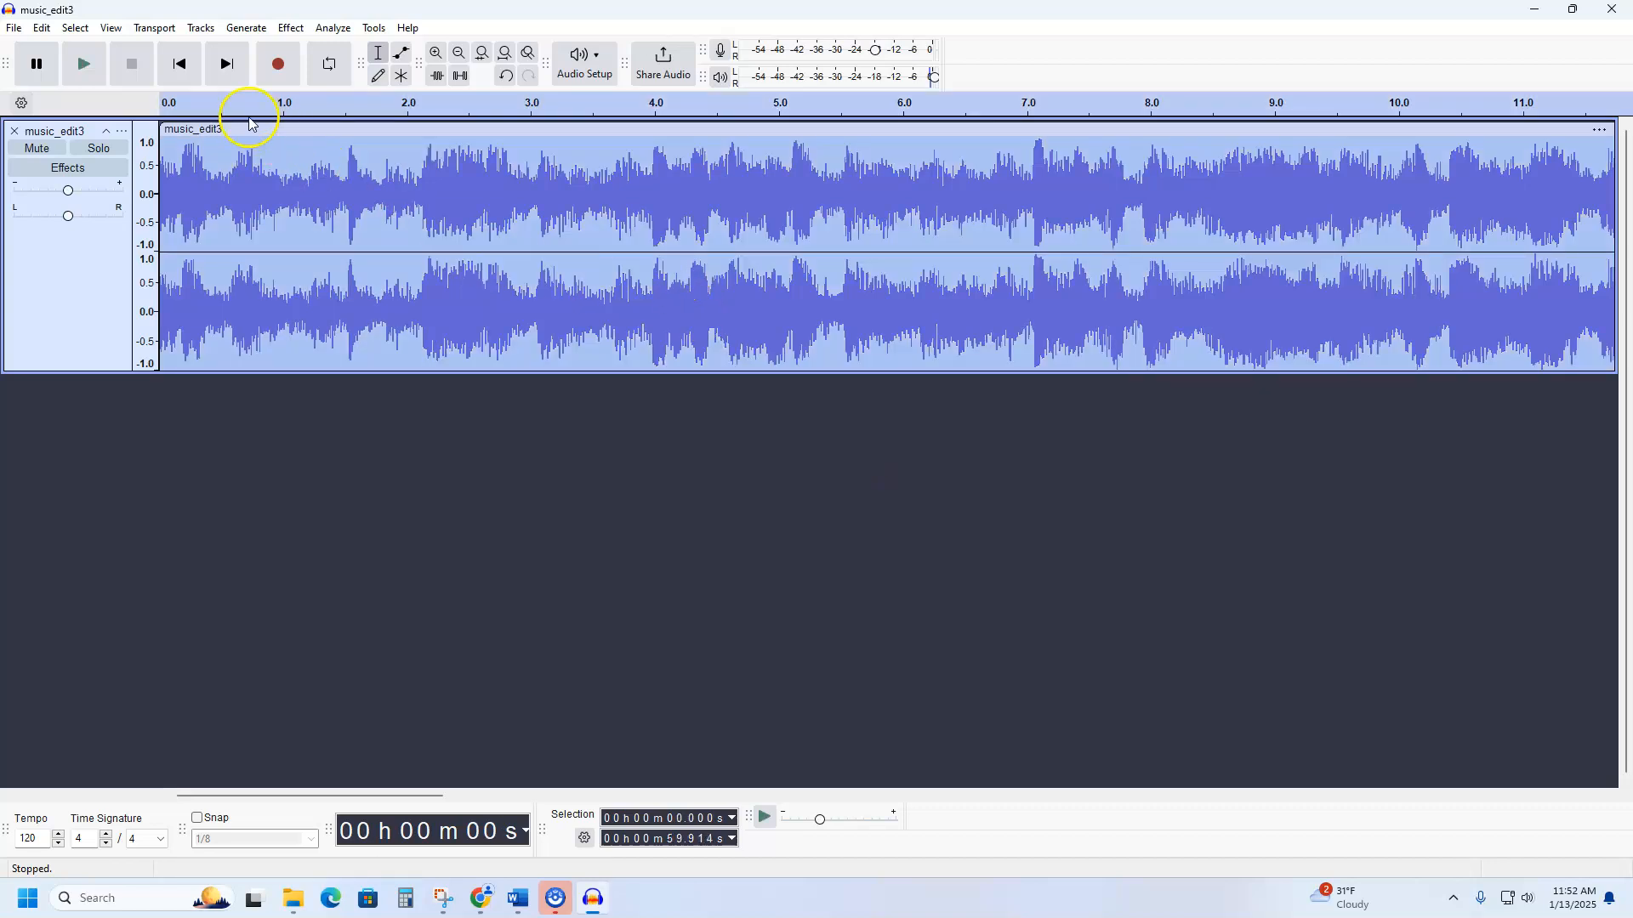
pyautogui.click(277, 33)
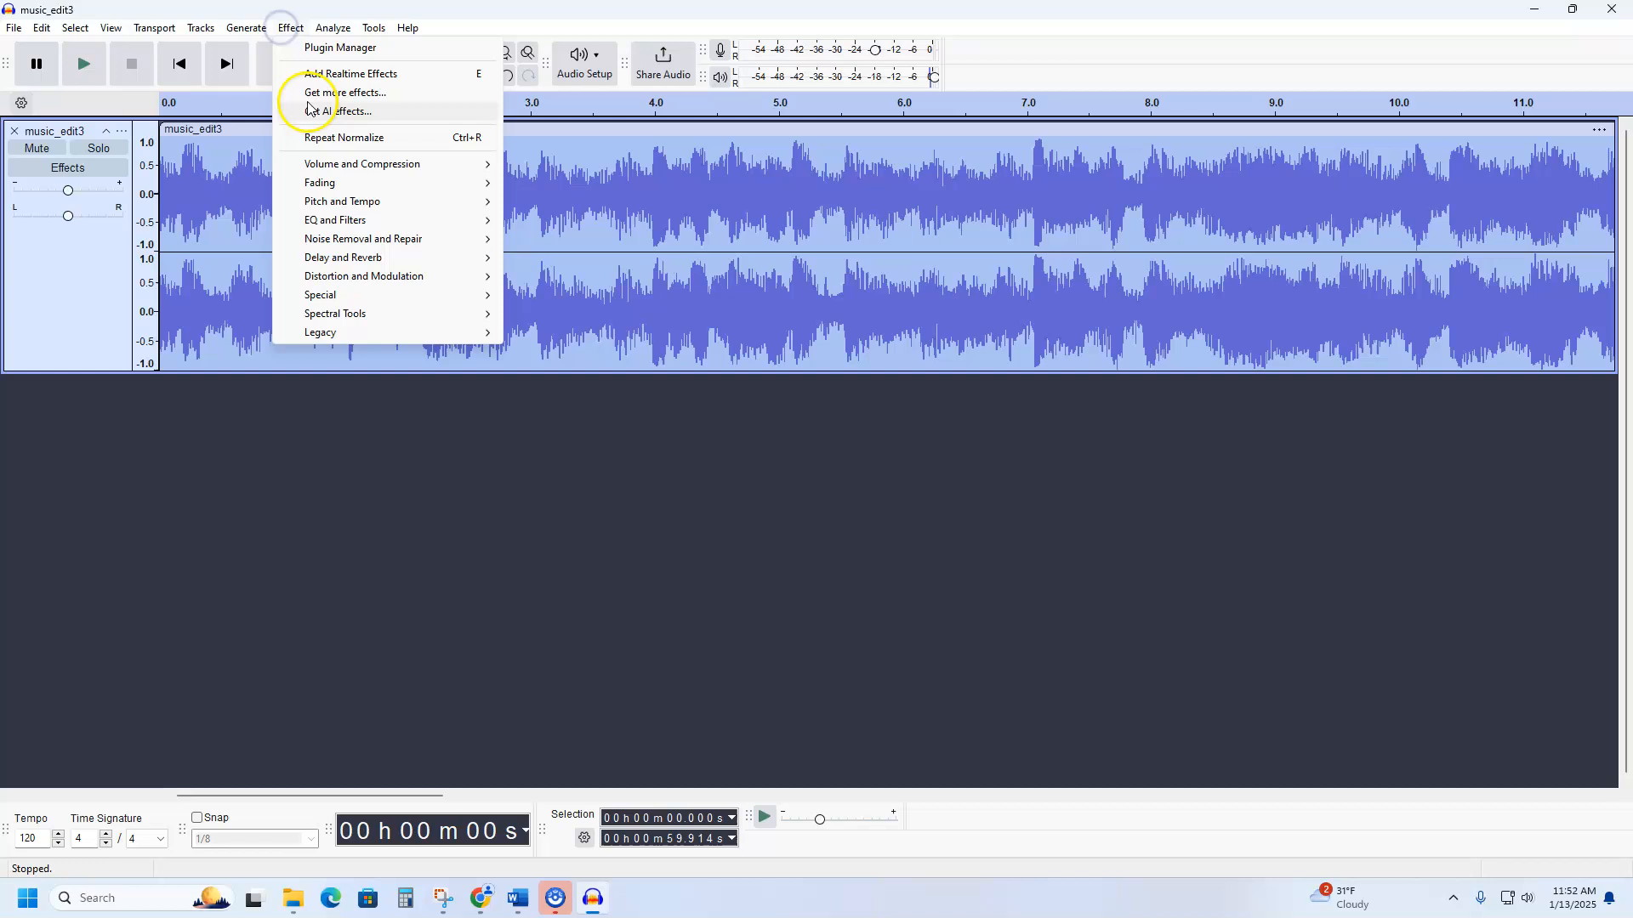
pyautogui.moveTo(332, 190)
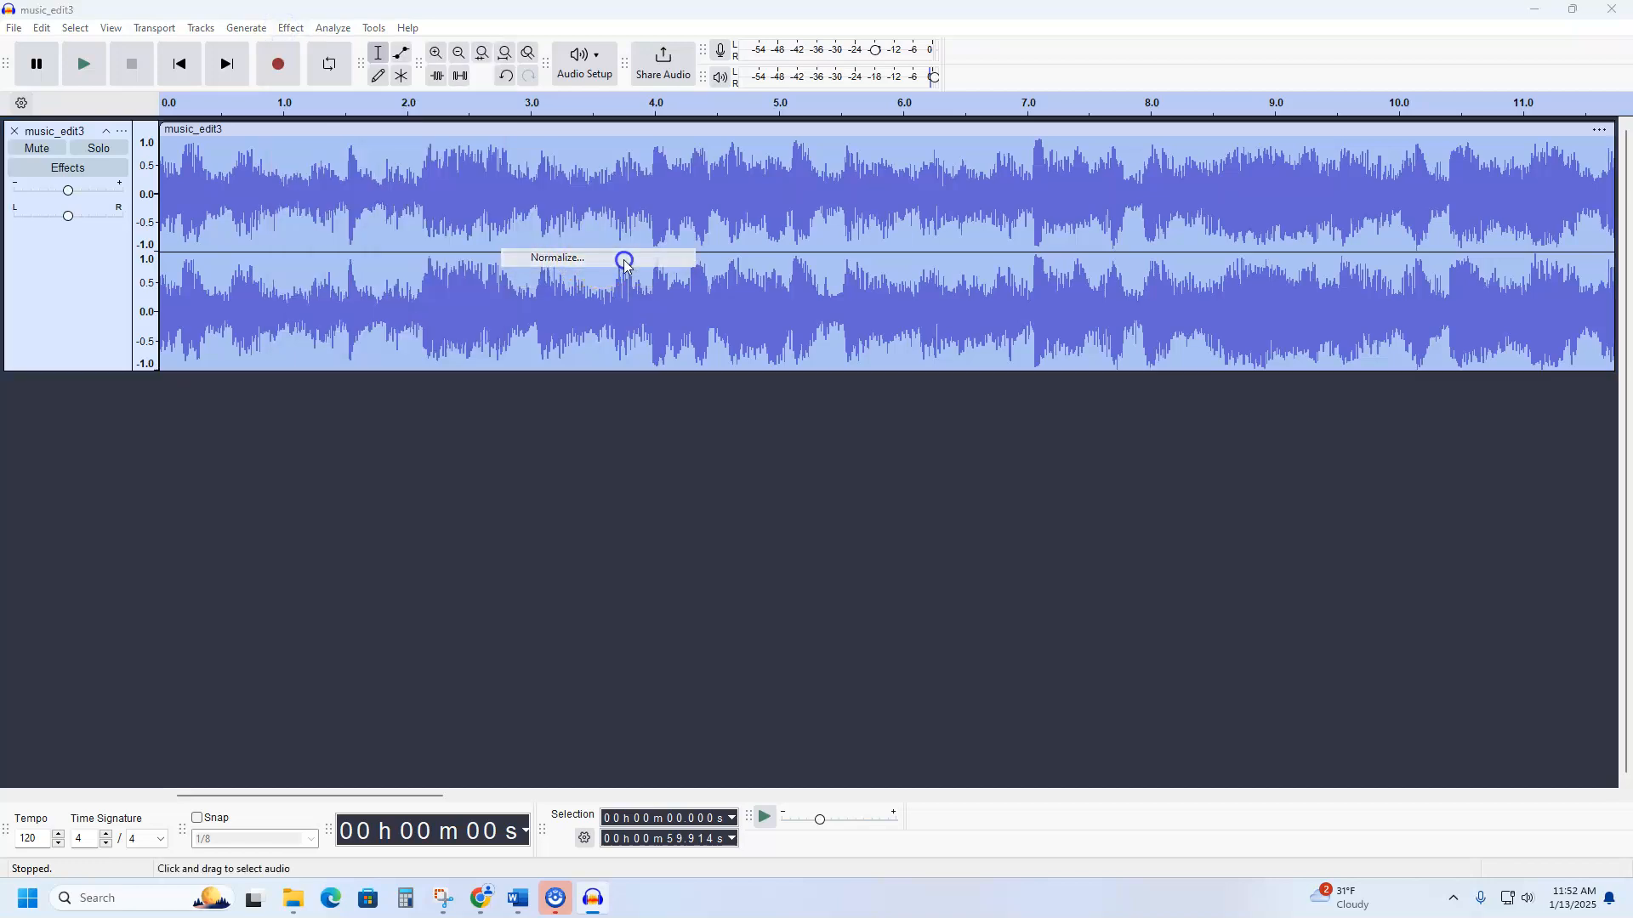
pyautogui.click(585, 258)
pyautogui.click(877, 497)
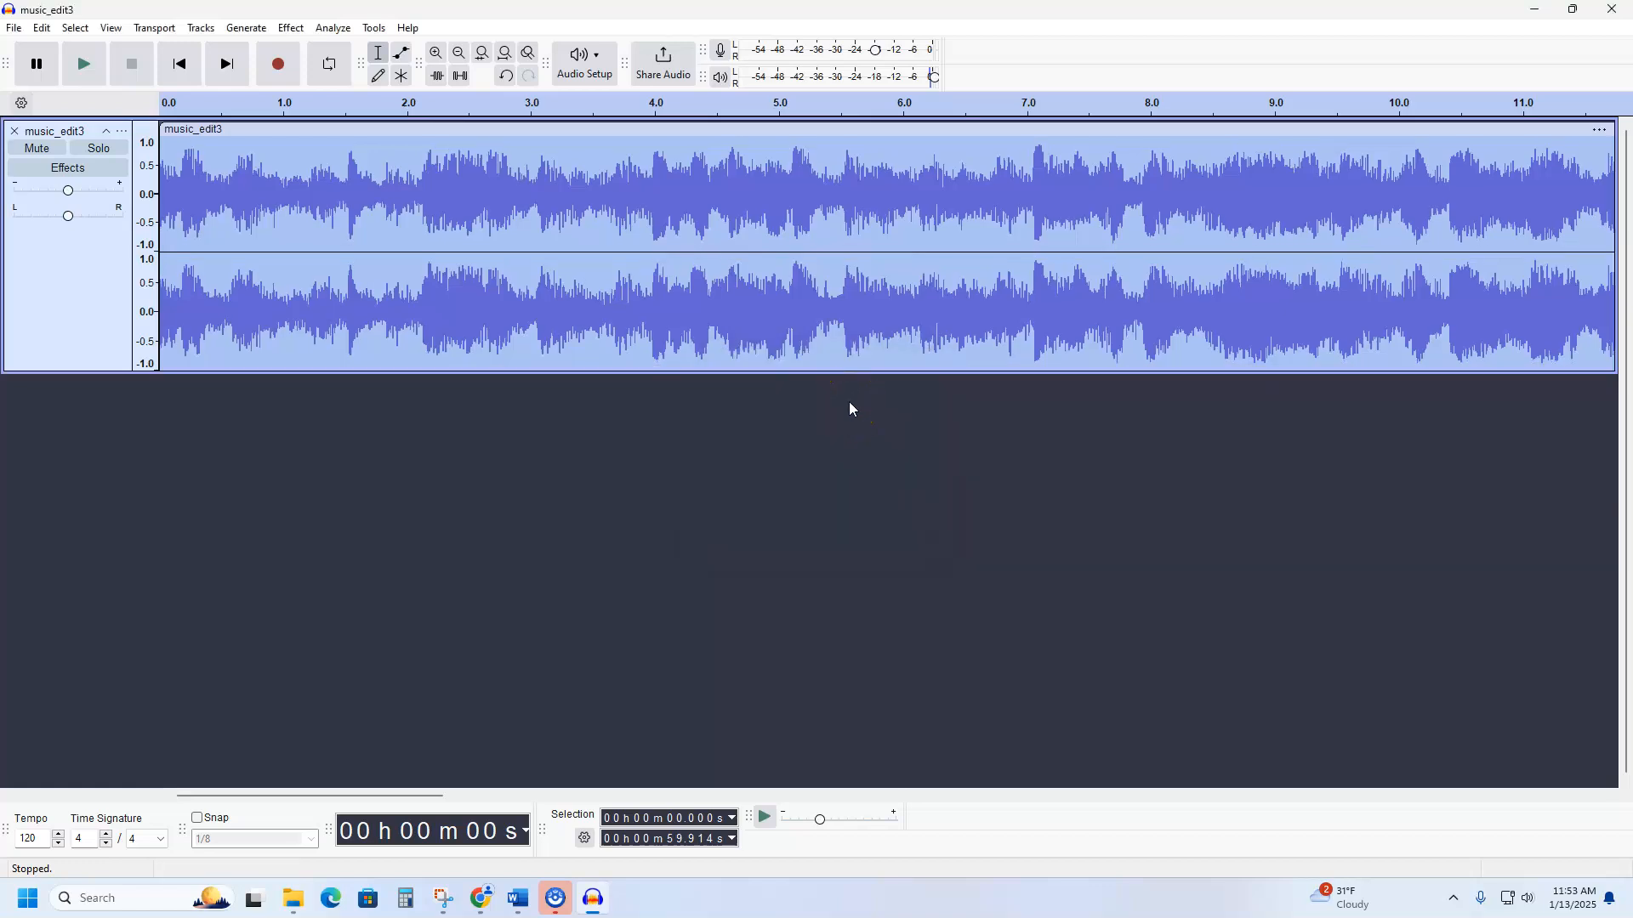
pyautogui.click(327, 213)
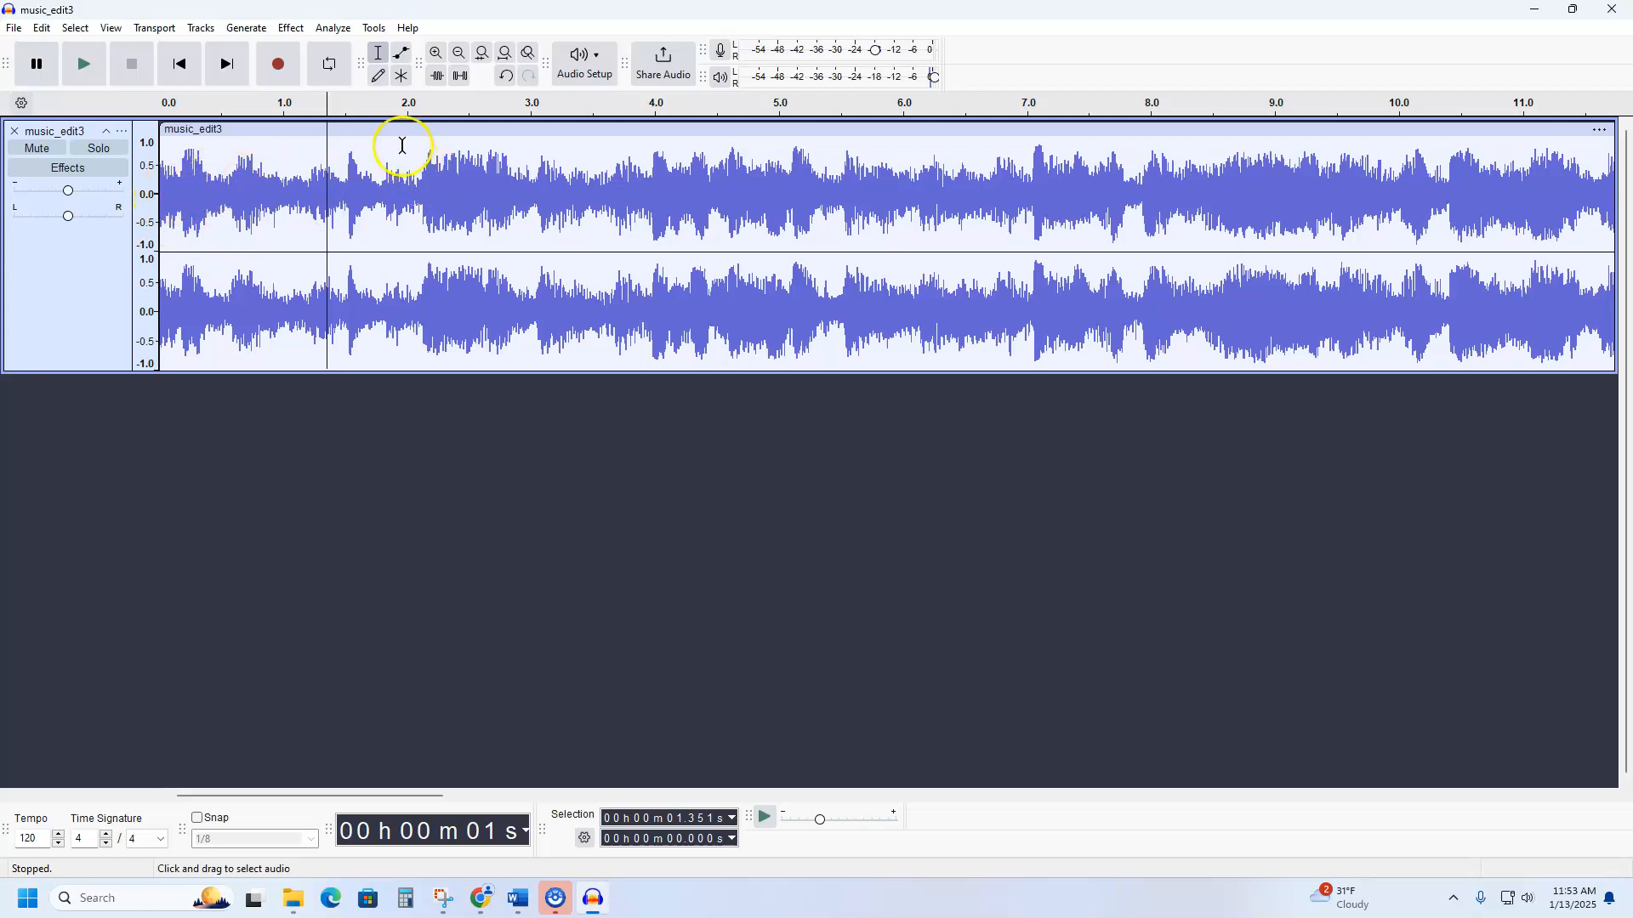
# Apply a Fade In to about the first 2 seconds of the clip.
pyautogui.moveTo(411, 147); pyautogui.dragTo(140, 152)
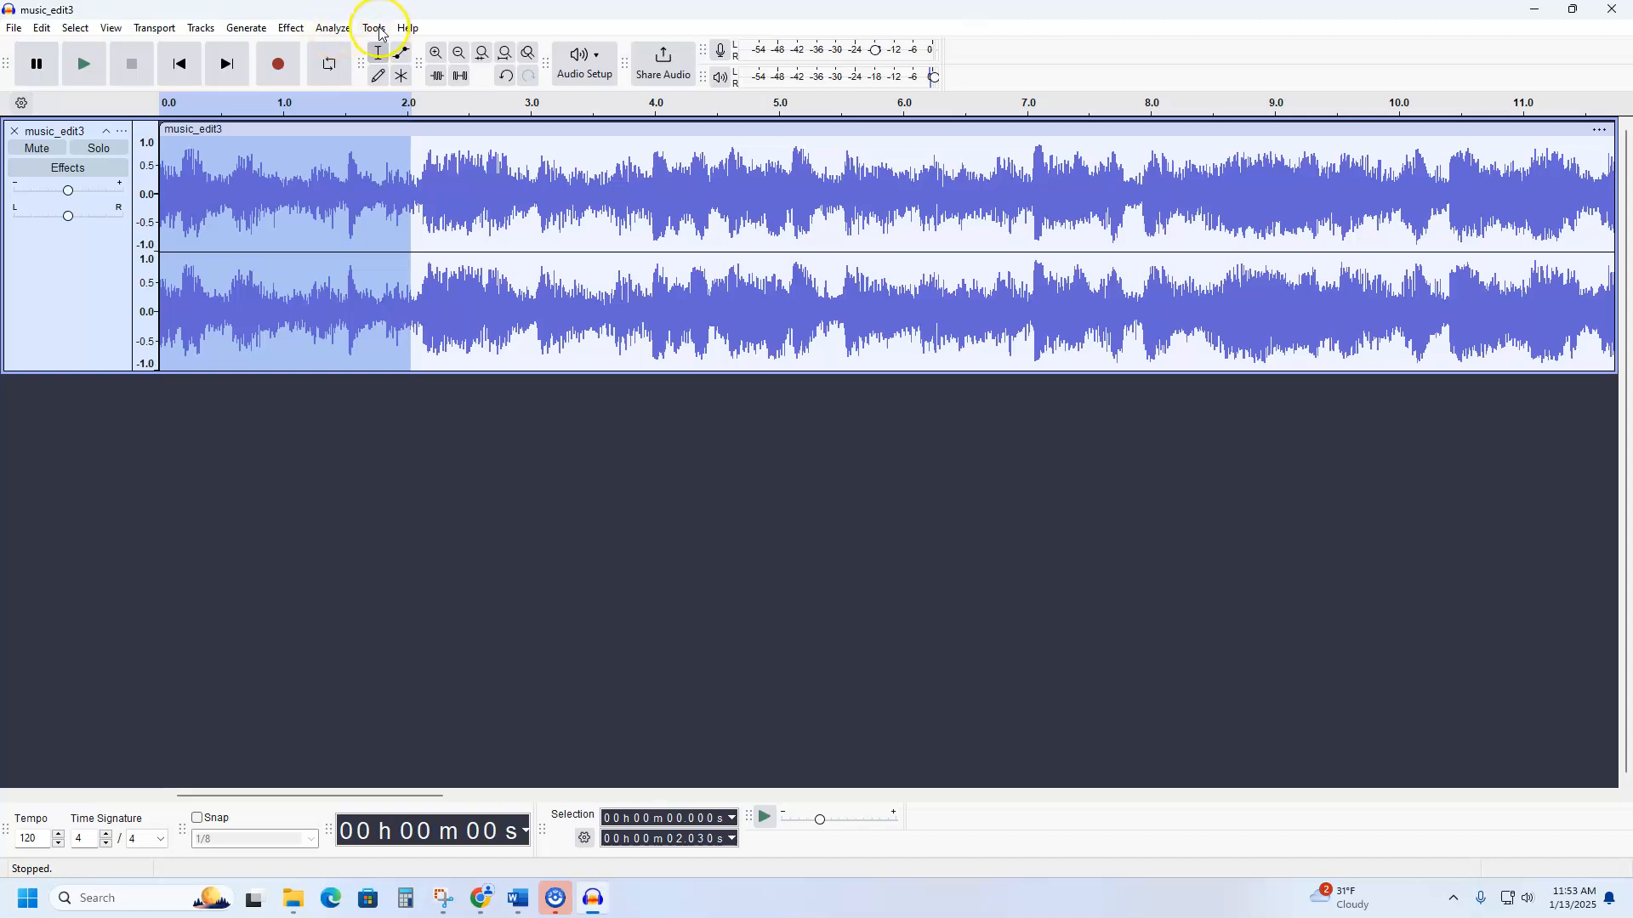
pyautogui.click(293, 28)
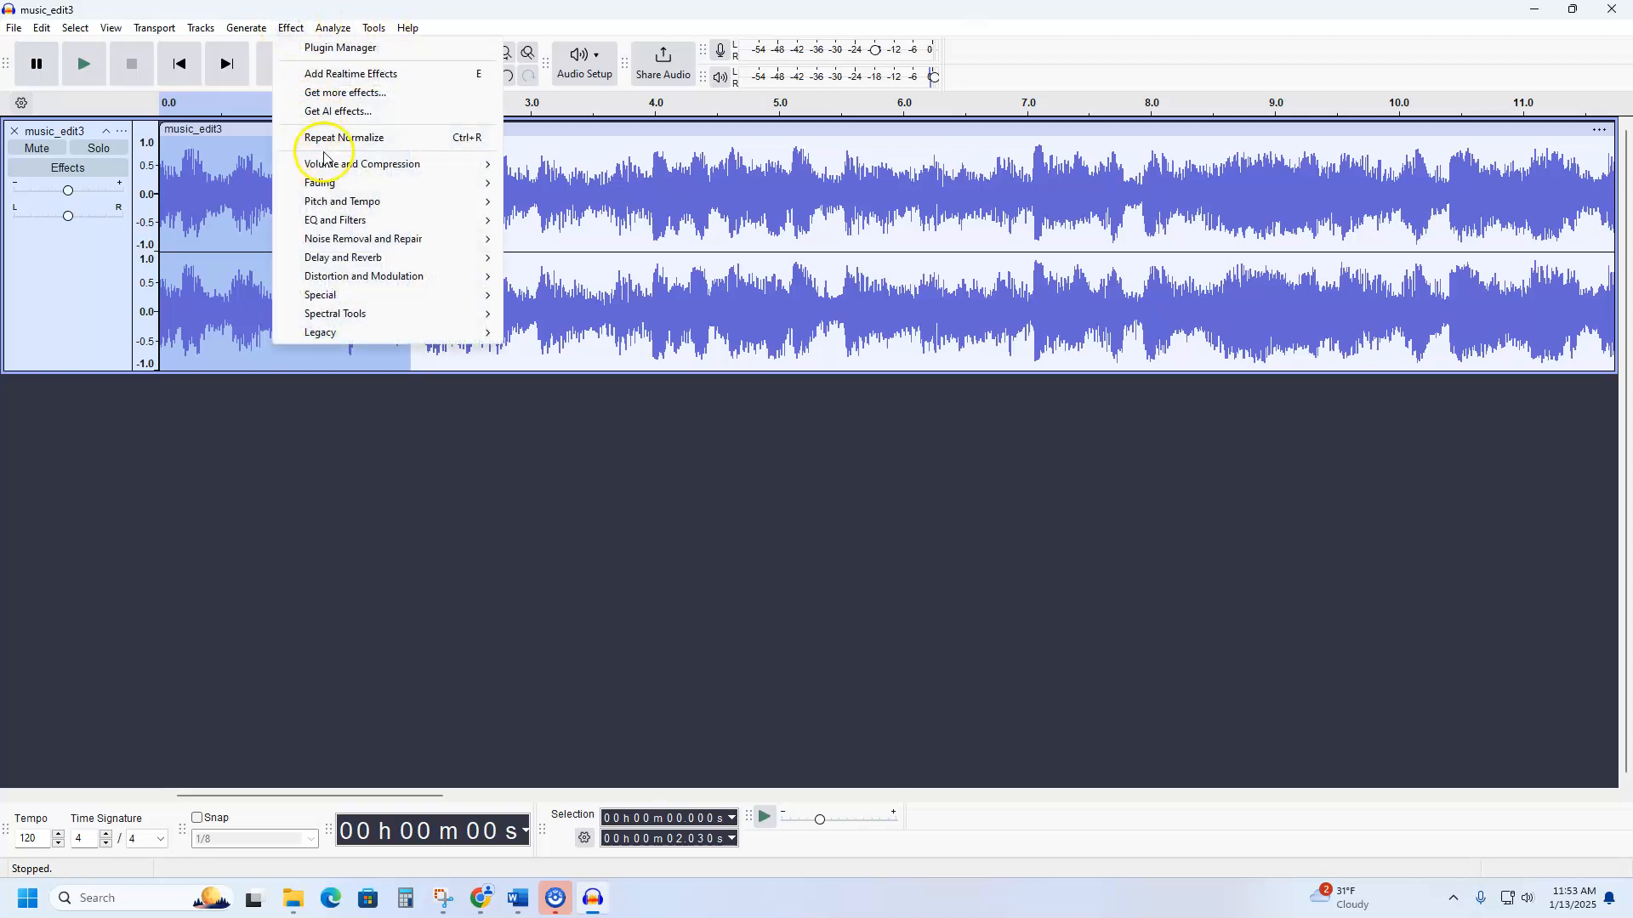
pyautogui.moveTo(340, 183)
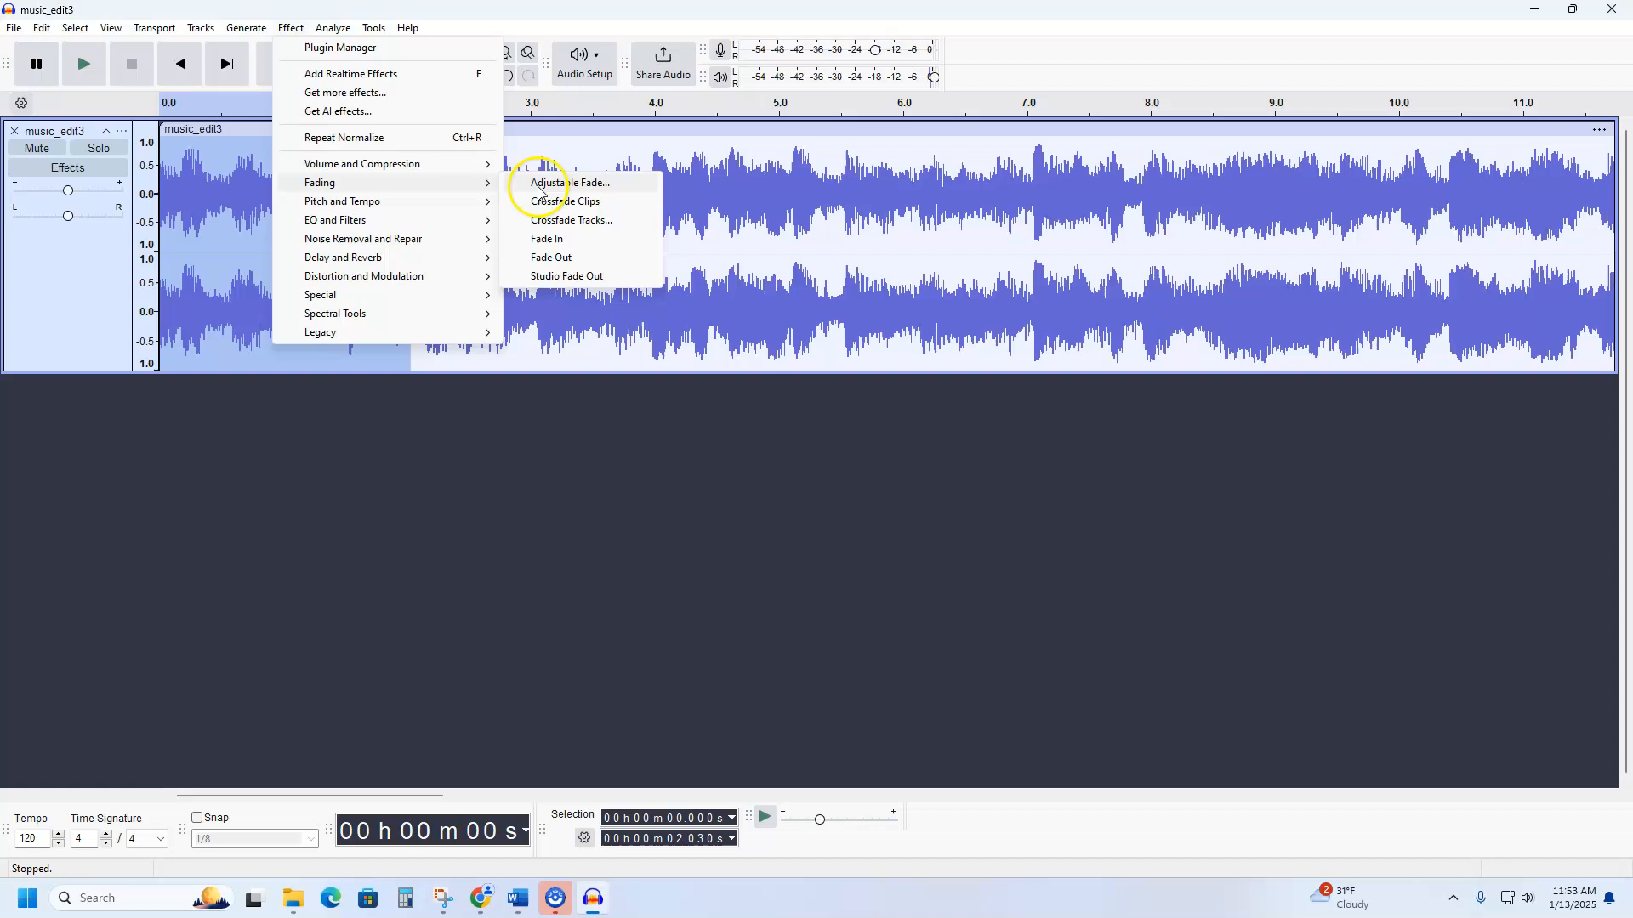
pyautogui.click(549, 240)
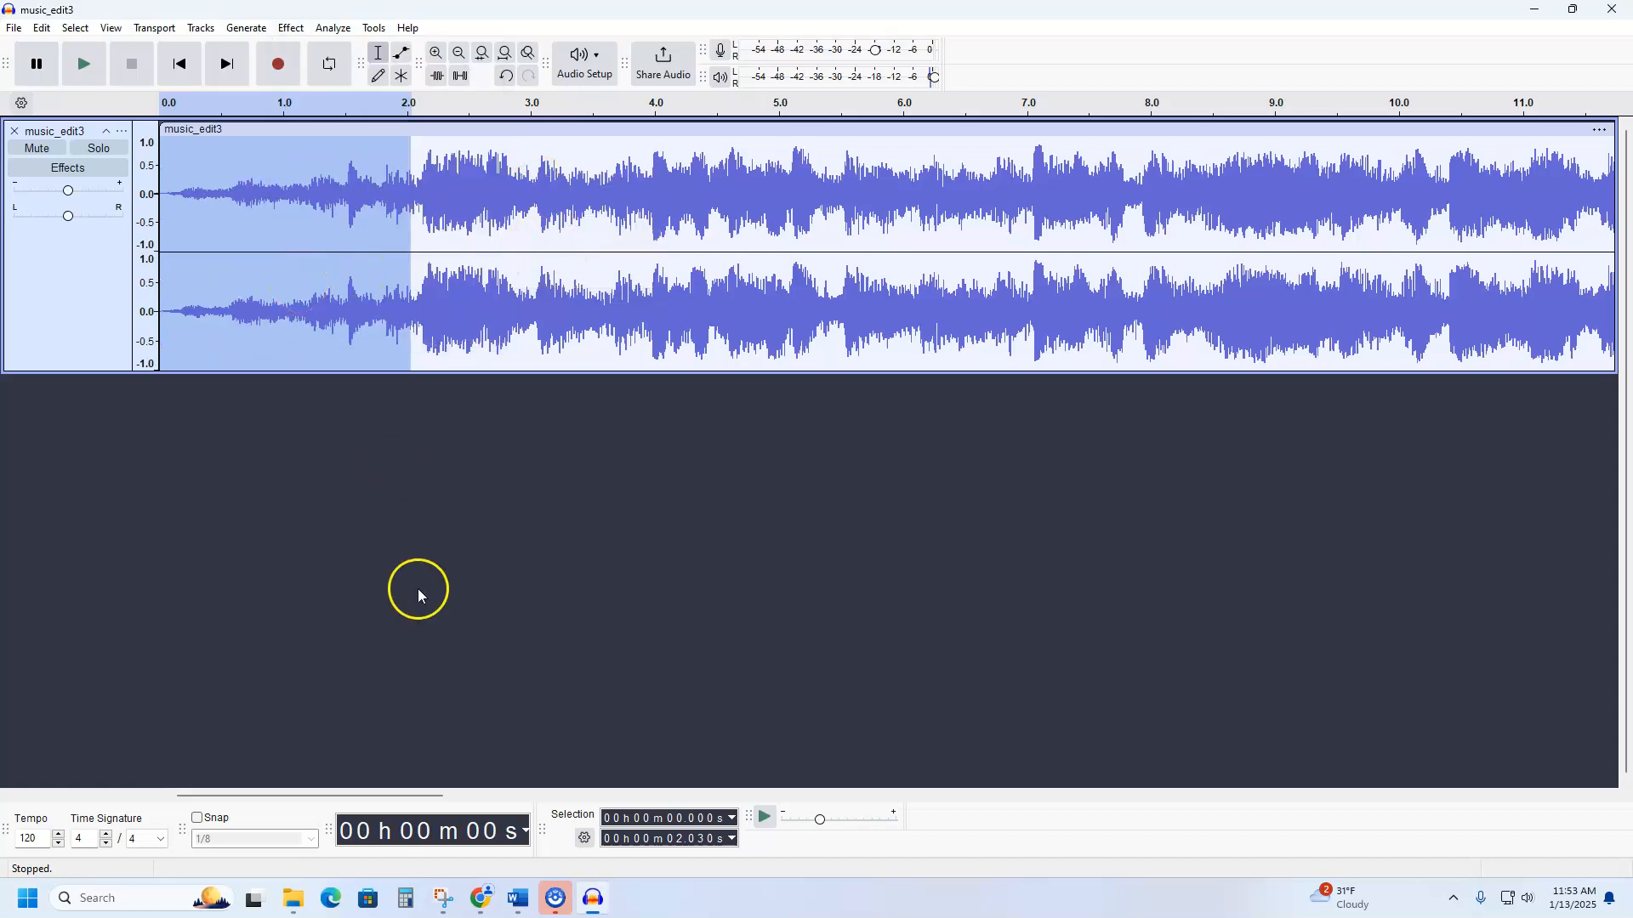
# Apply a Fade Out to about the last 2 seconds of the clip, from about 0:58 to its end.
pyautogui.click(505, 52)
pyautogui.moveTo(1555, 170); pyautogui.dragTo(1605, 167)
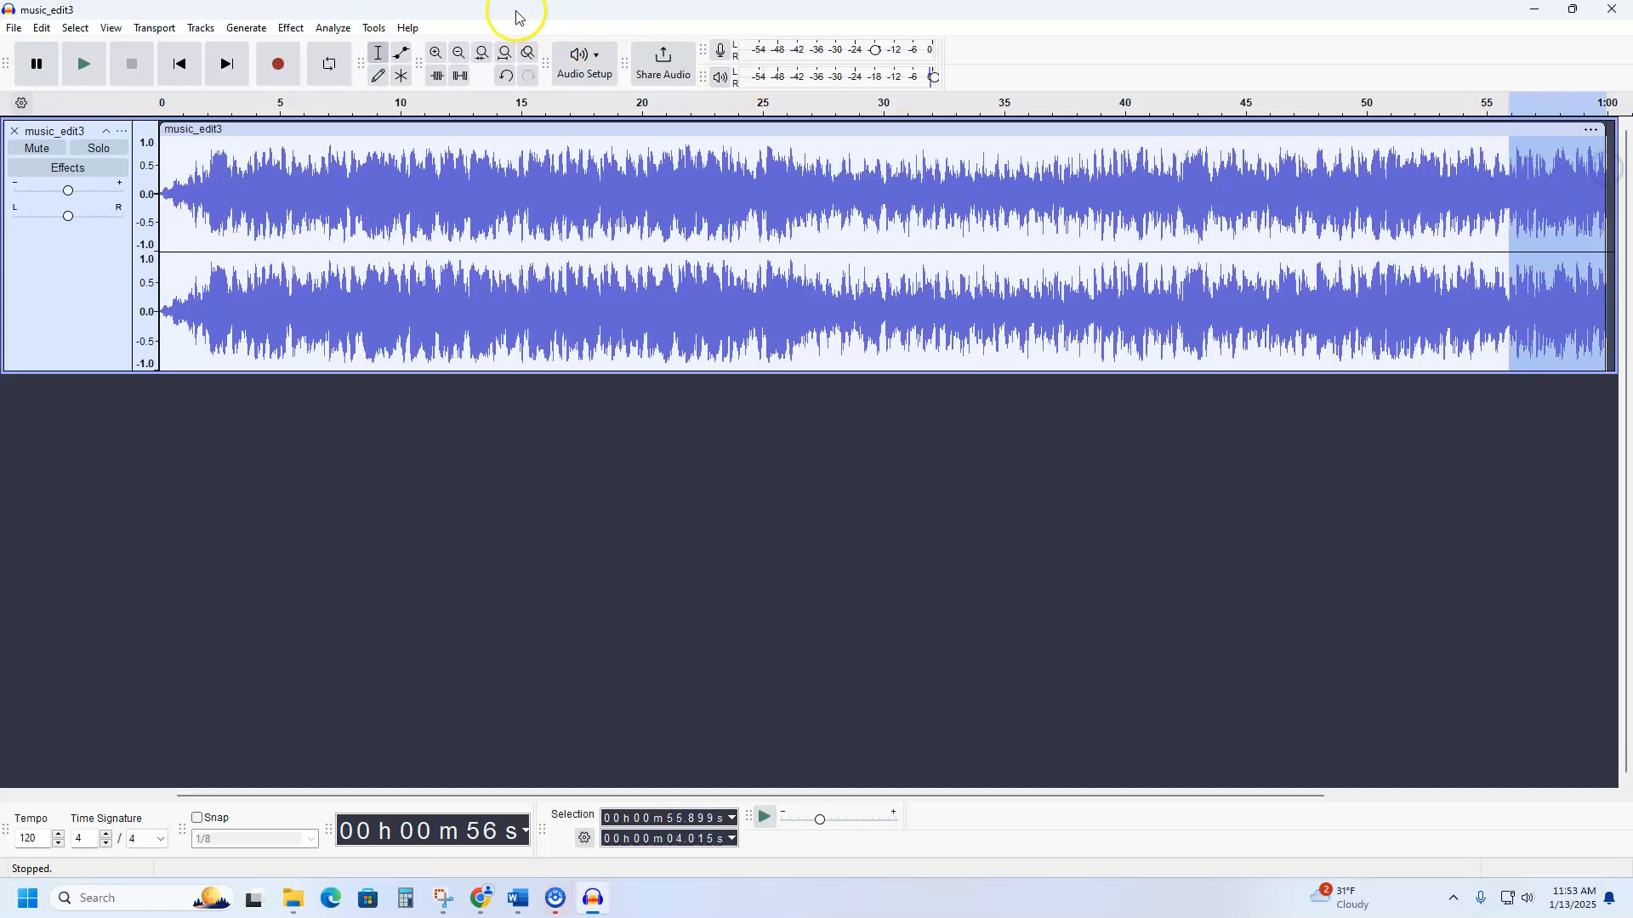
pyautogui.click(483, 53)
pyautogui.click(1442, 186)
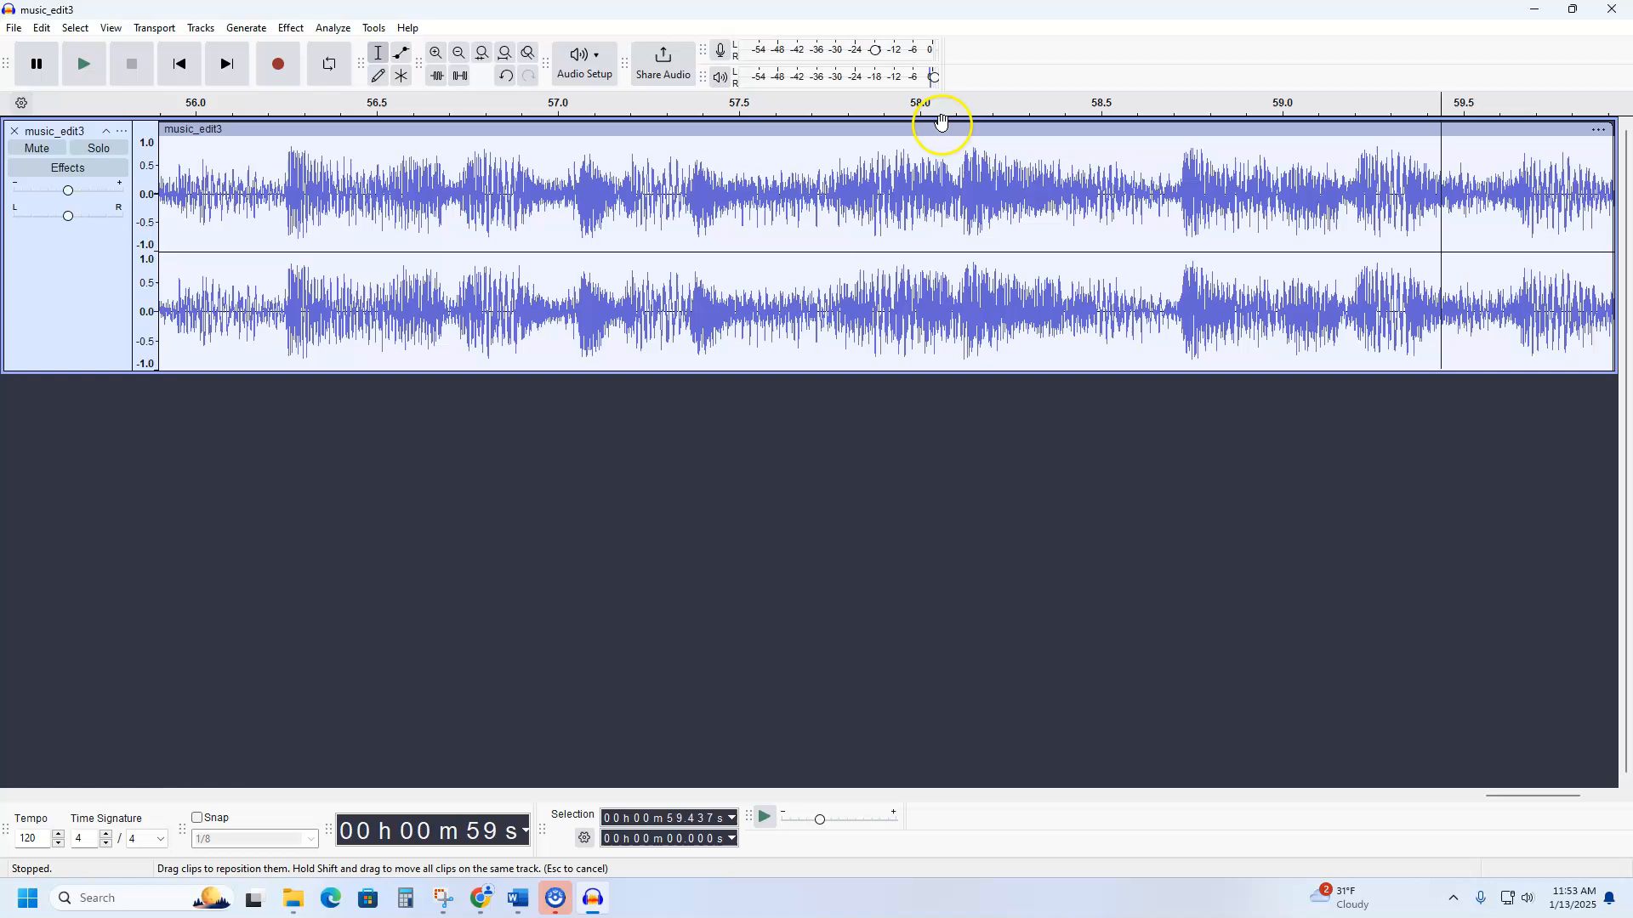
pyautogui.moveTo(922, 146); pyautogui.dragTo(1405, 226)
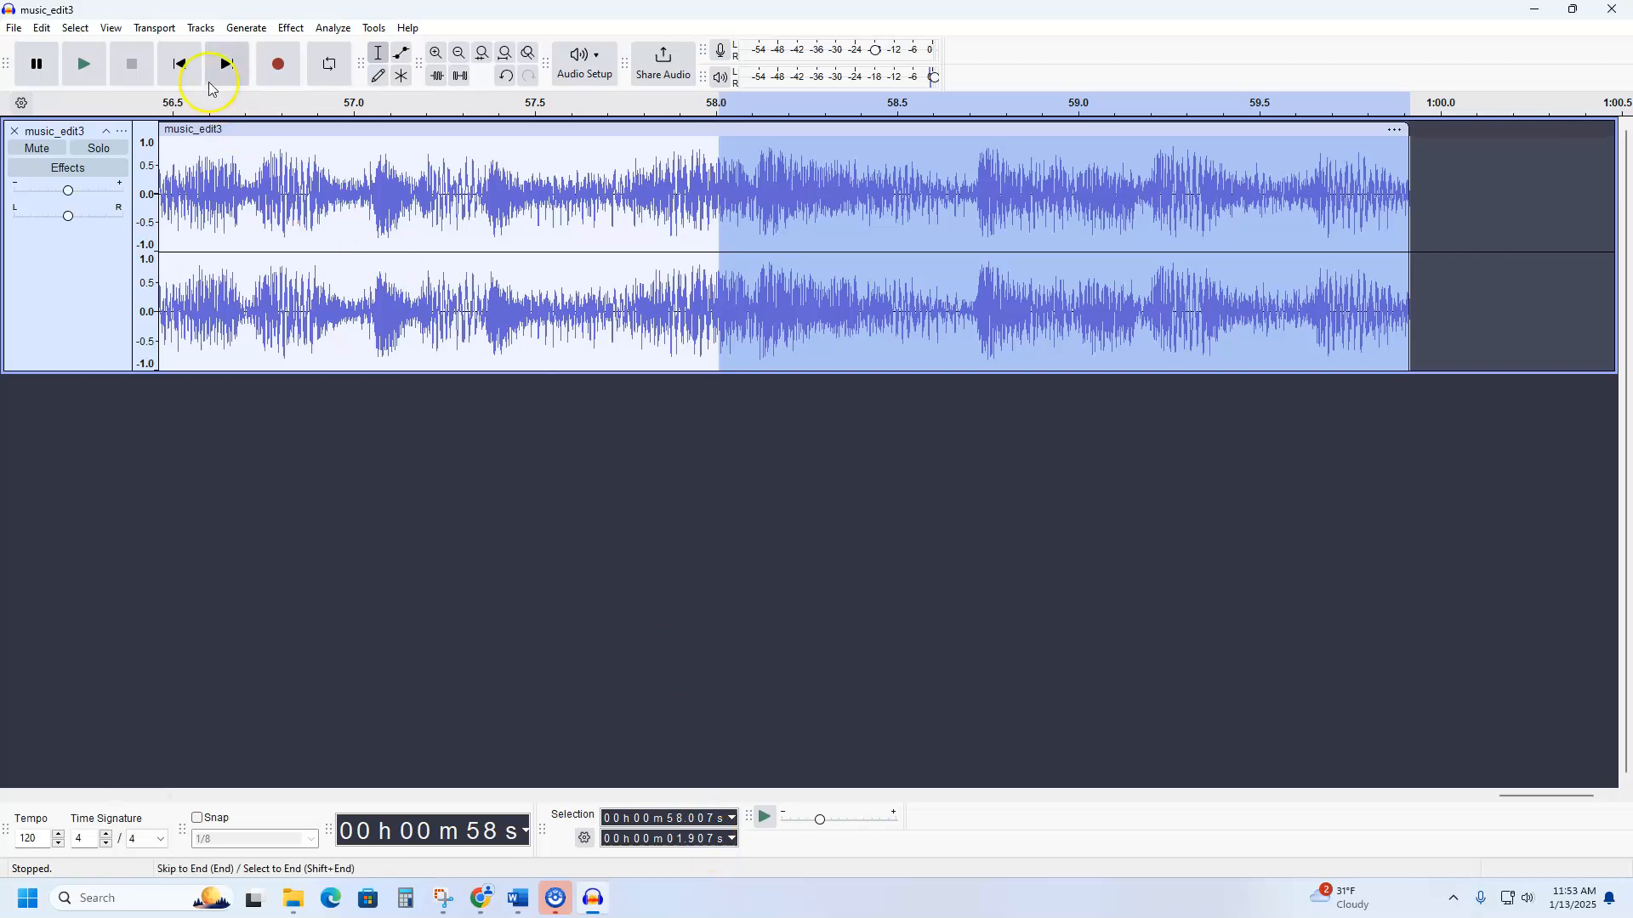
pyautogui.click(294, 31)
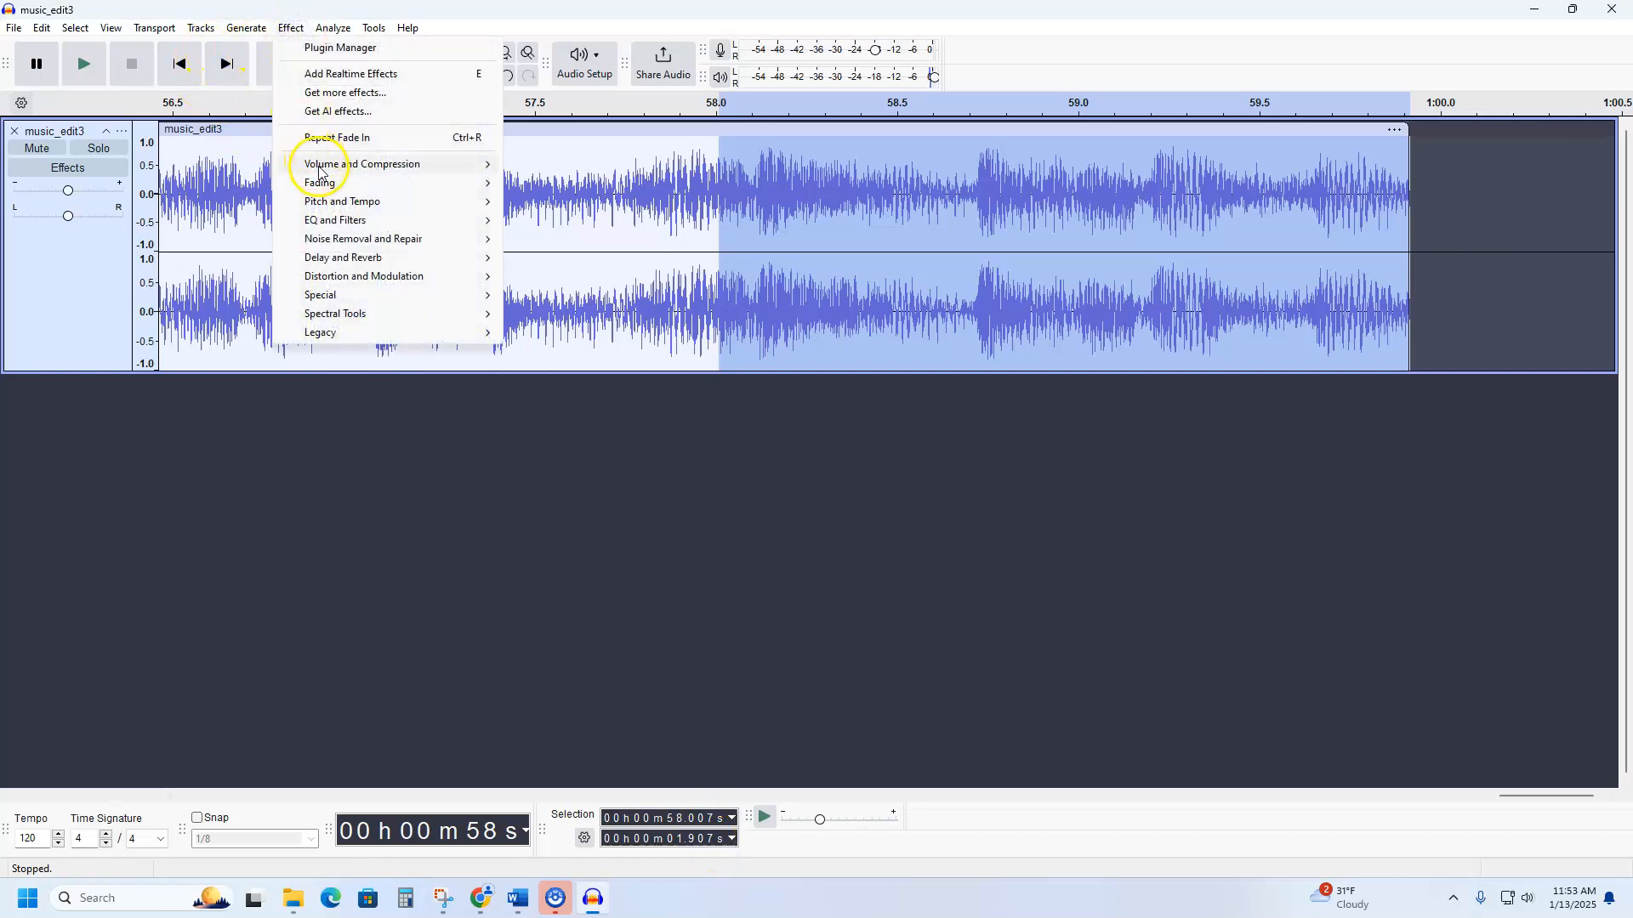
pyautogui.moveTo(357, 183)
pyautogui.click(533, 258)
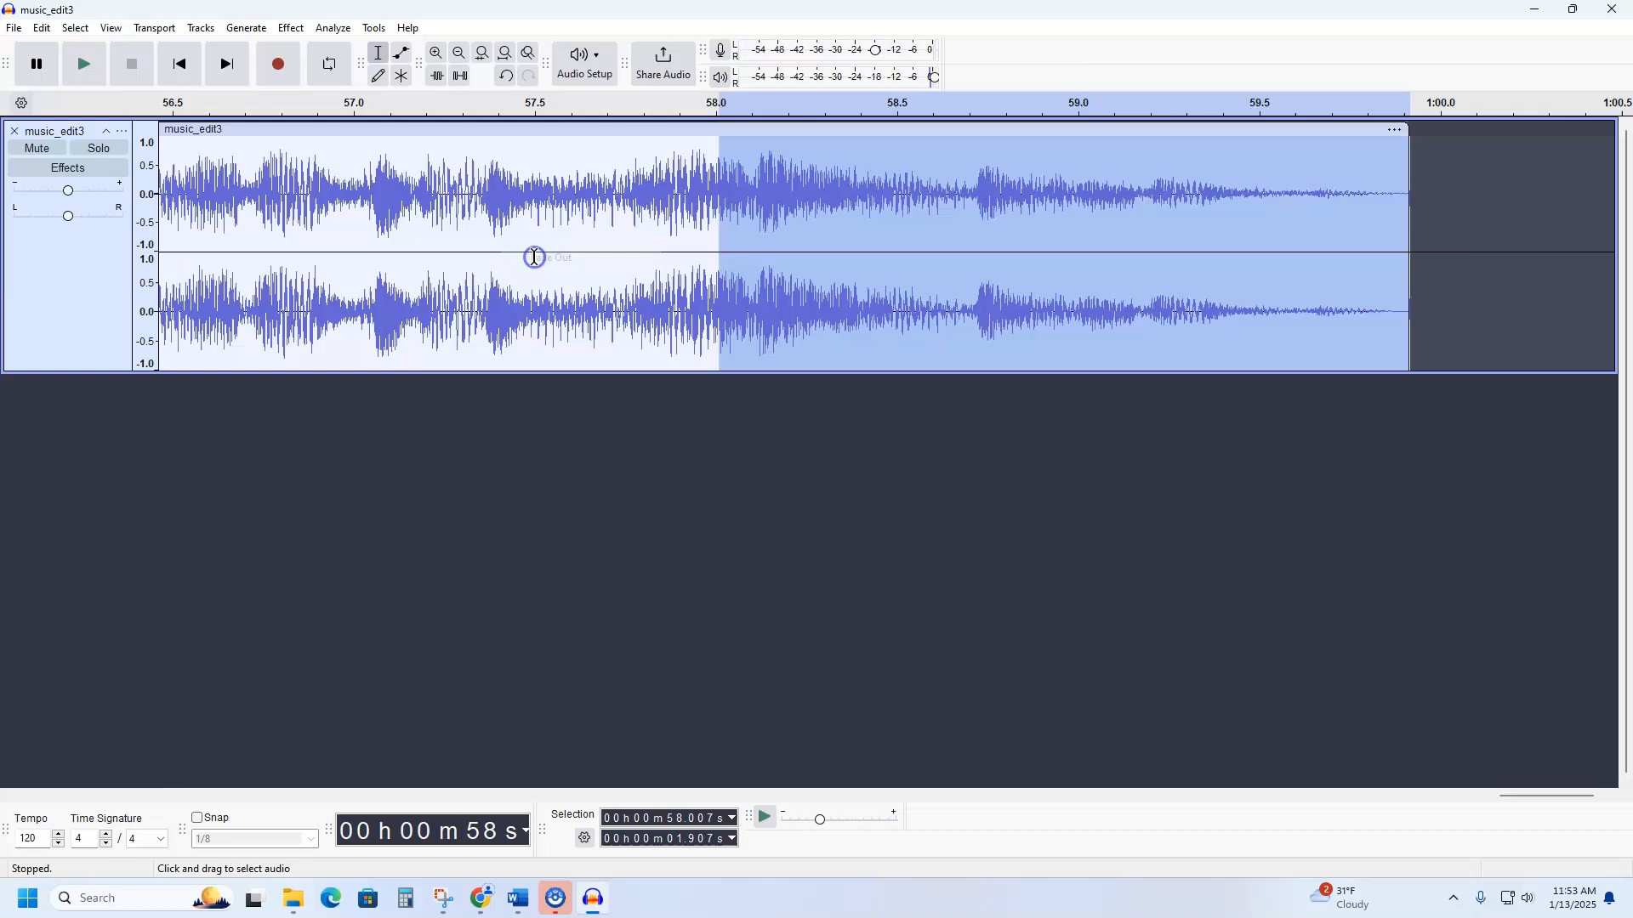
# Play the clip's ending from about 56.6 seconds to check the fade-out.
pyautogui.click(415, 176)
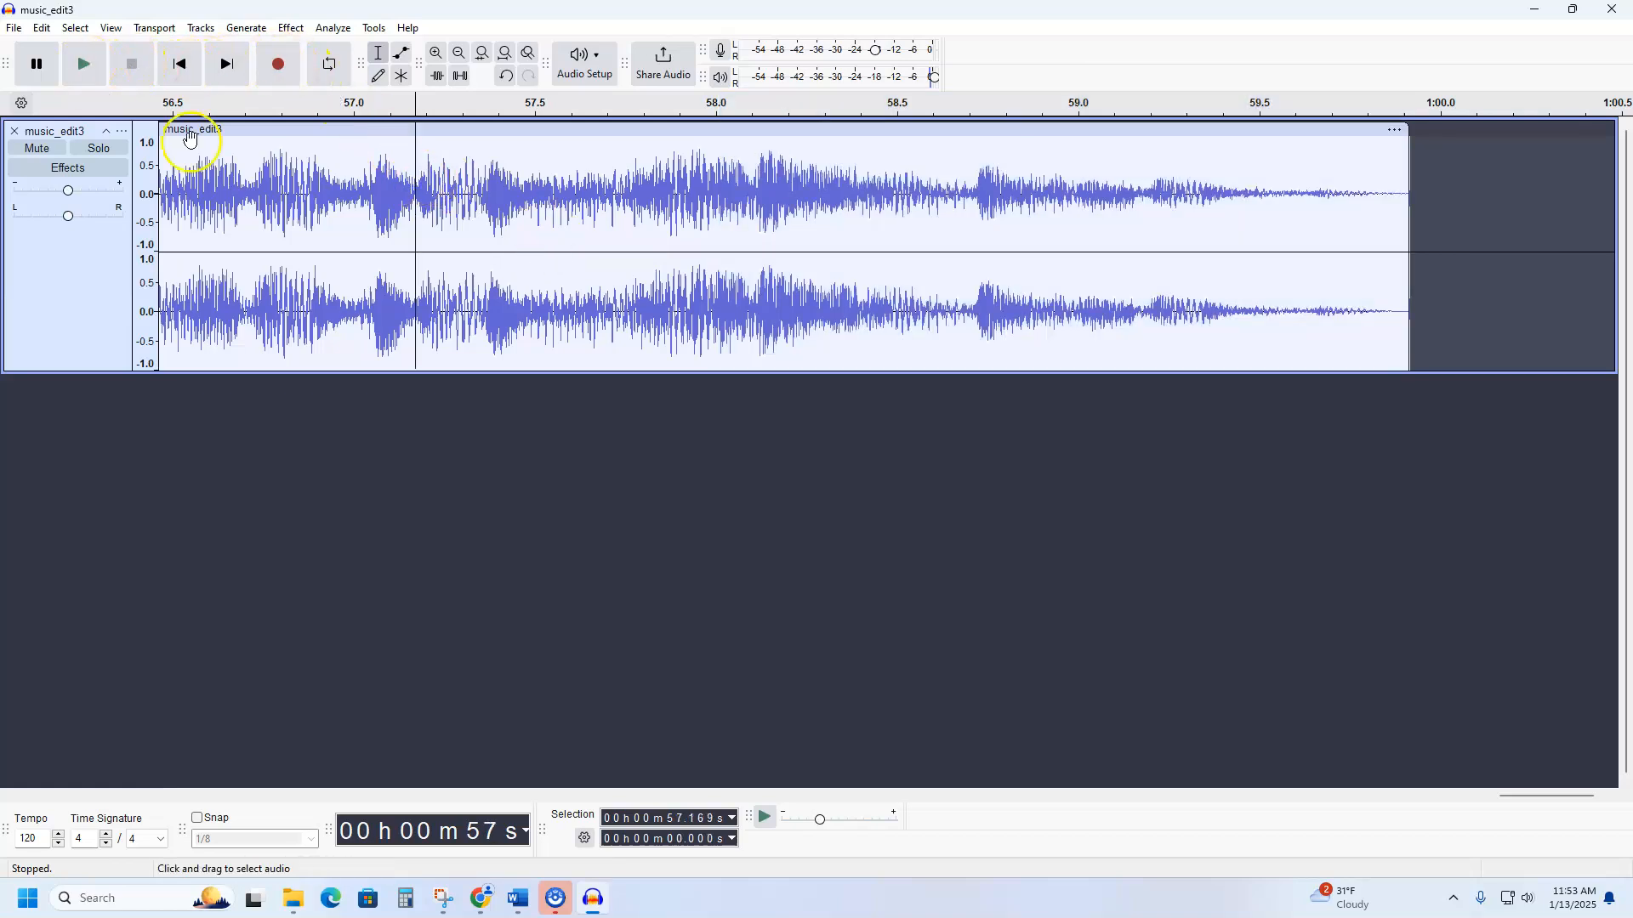
pyautogui.click(227, 165)
pyautogui.click(85, 68)
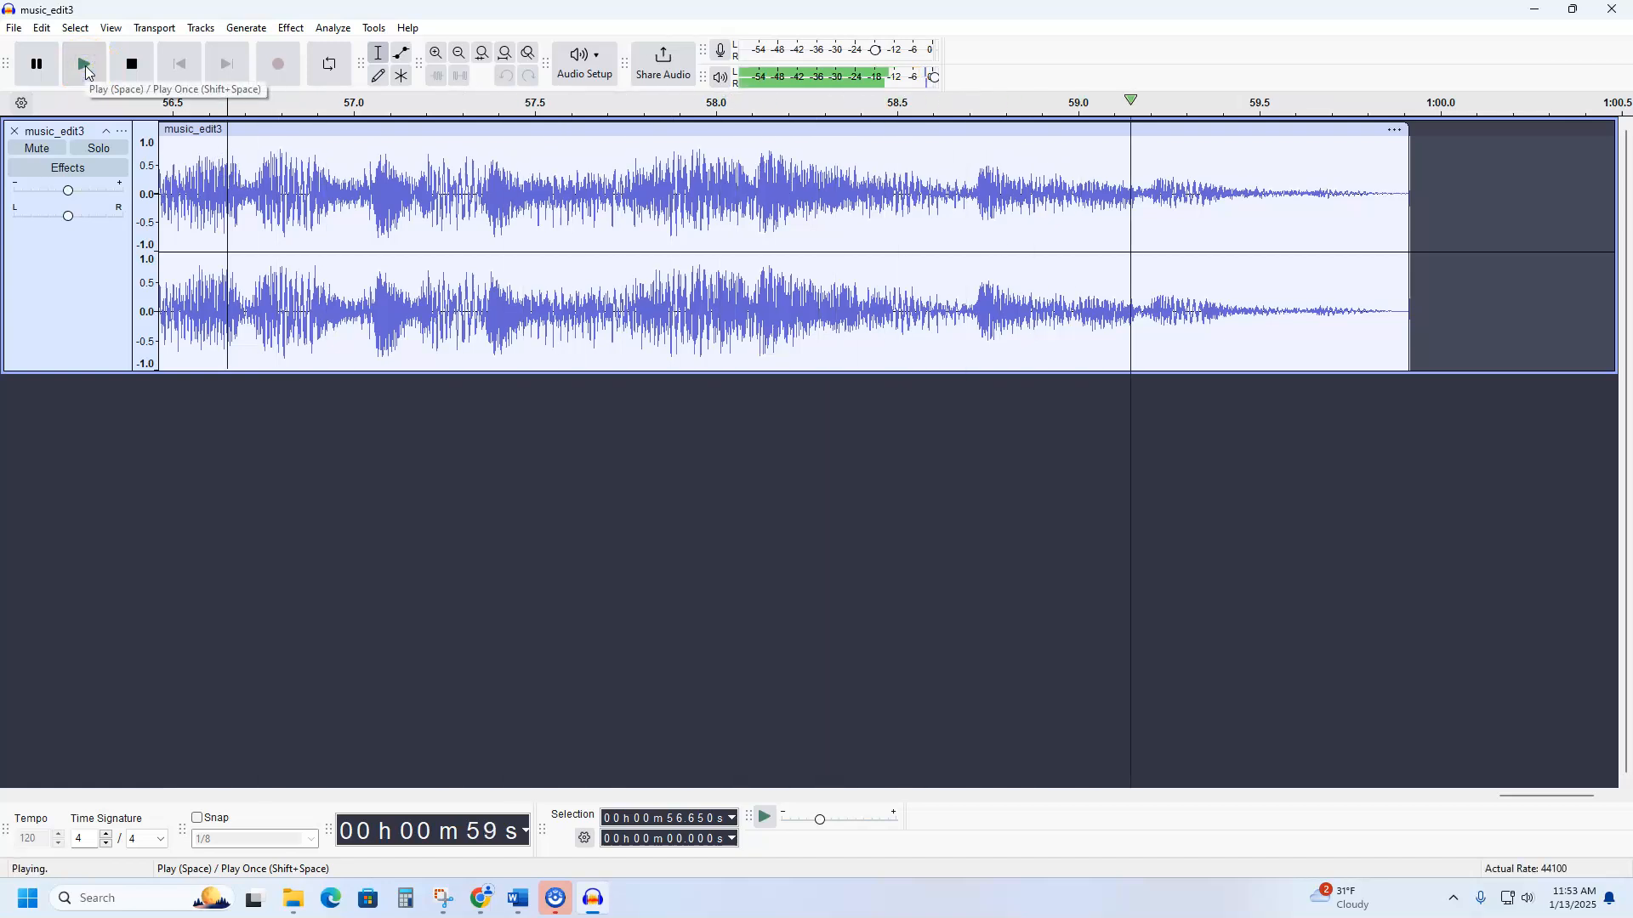
pyautogui.click(195, 119)
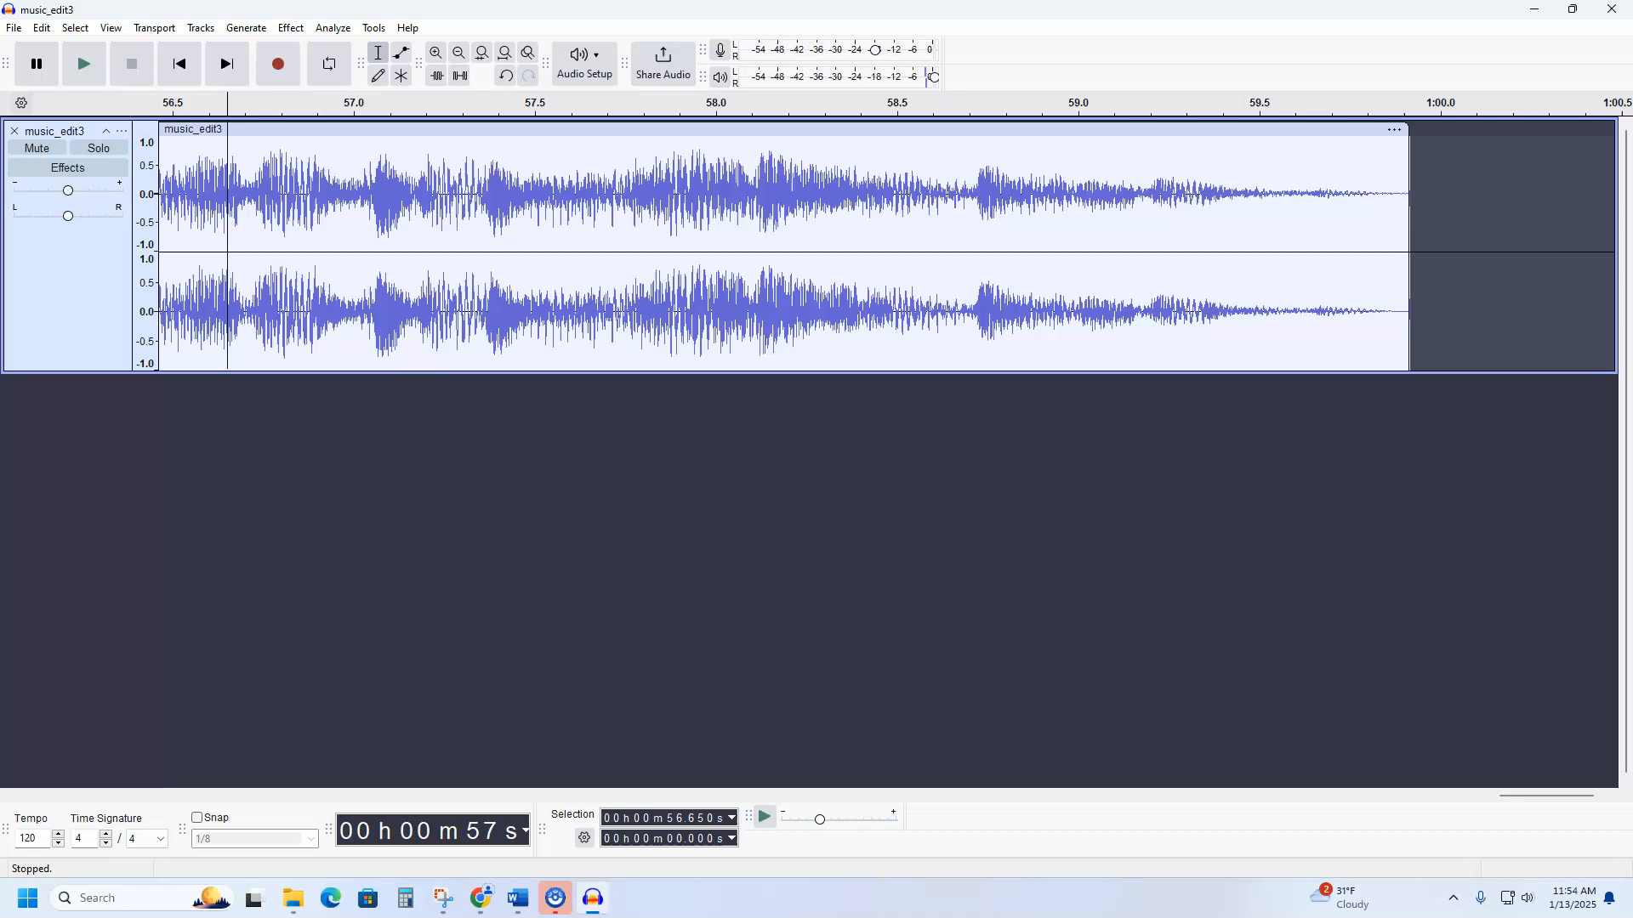
# Start an audio export to the computer and choose the Documents > 240 > intro-to-aud > grading folder as its location.
pyautogui.click(13, 27)
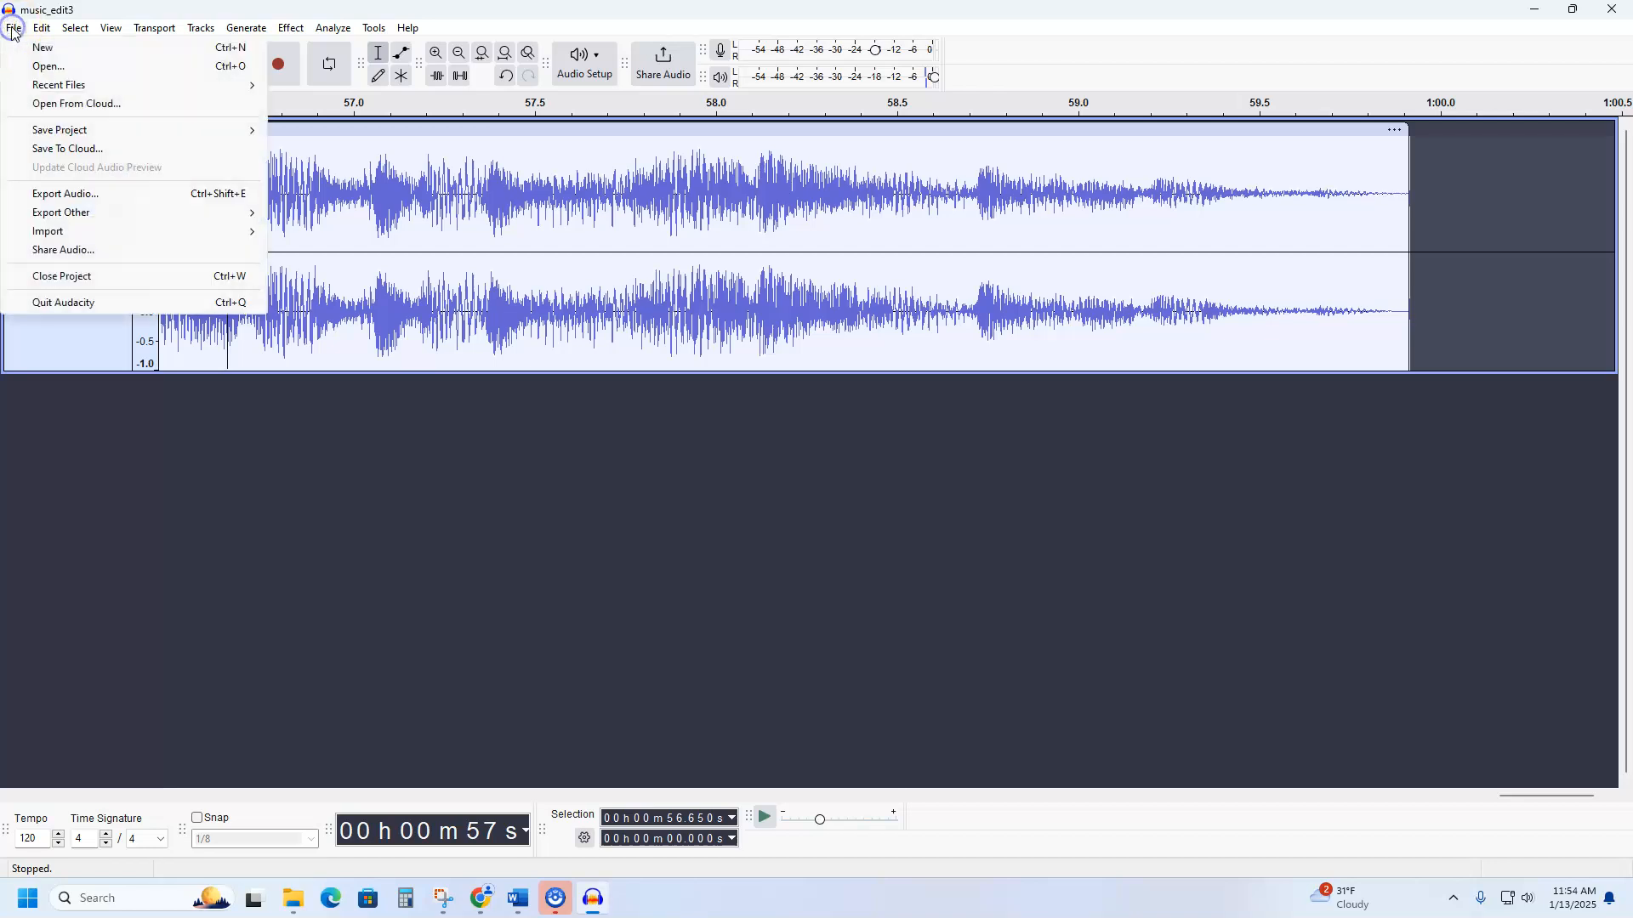
pyautogui.click(112, 200)
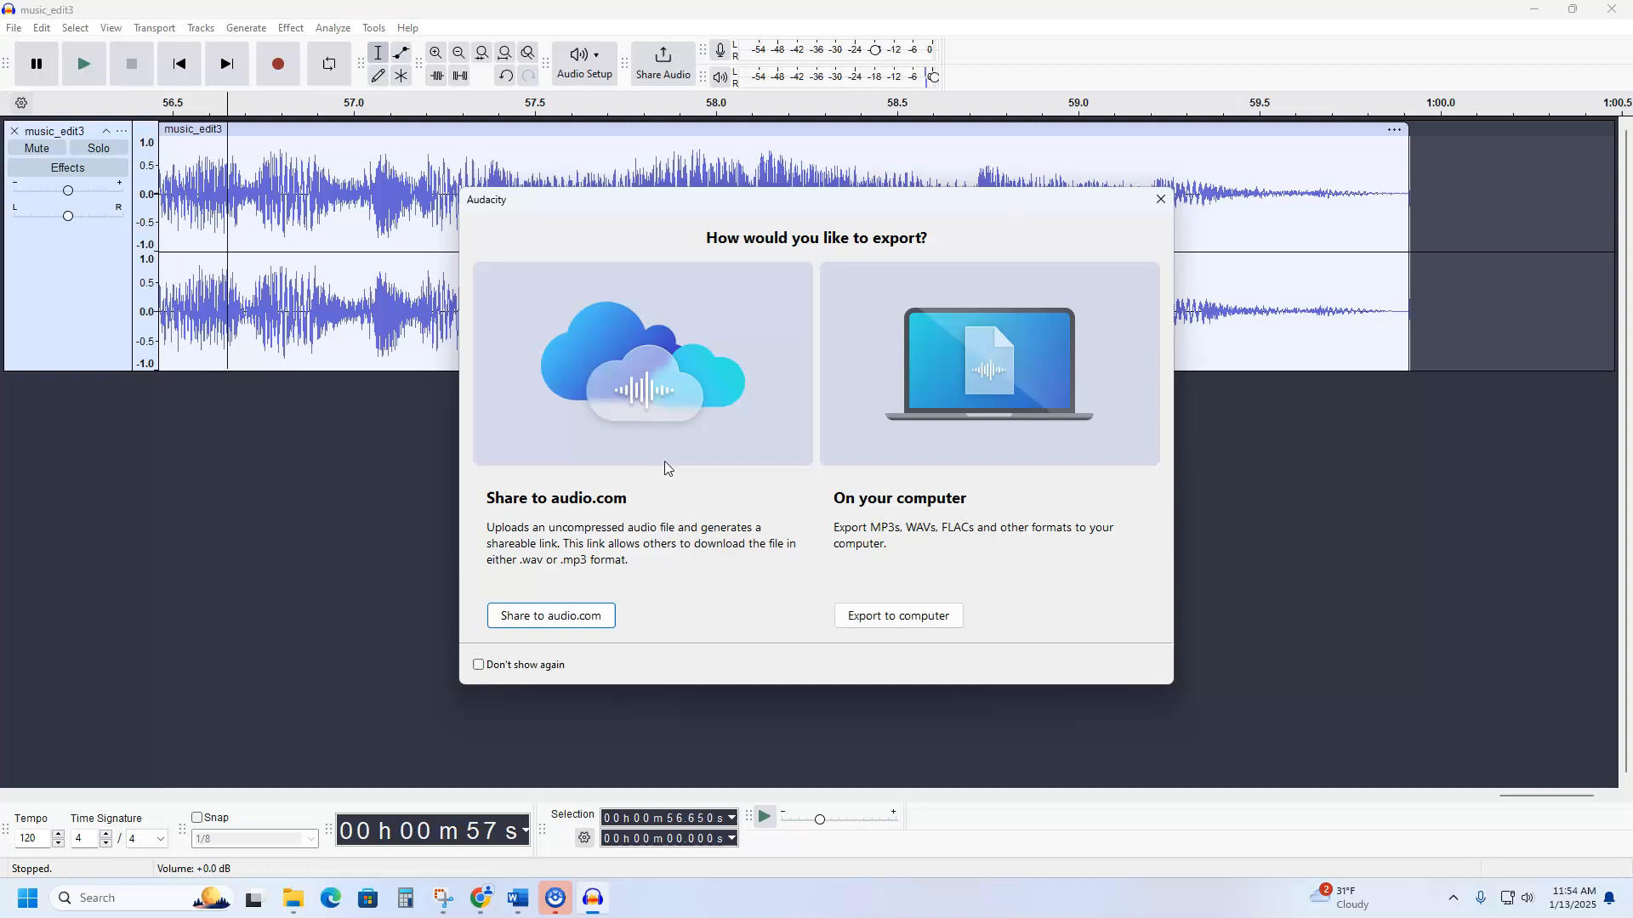
pyautogui.click(908, 616)
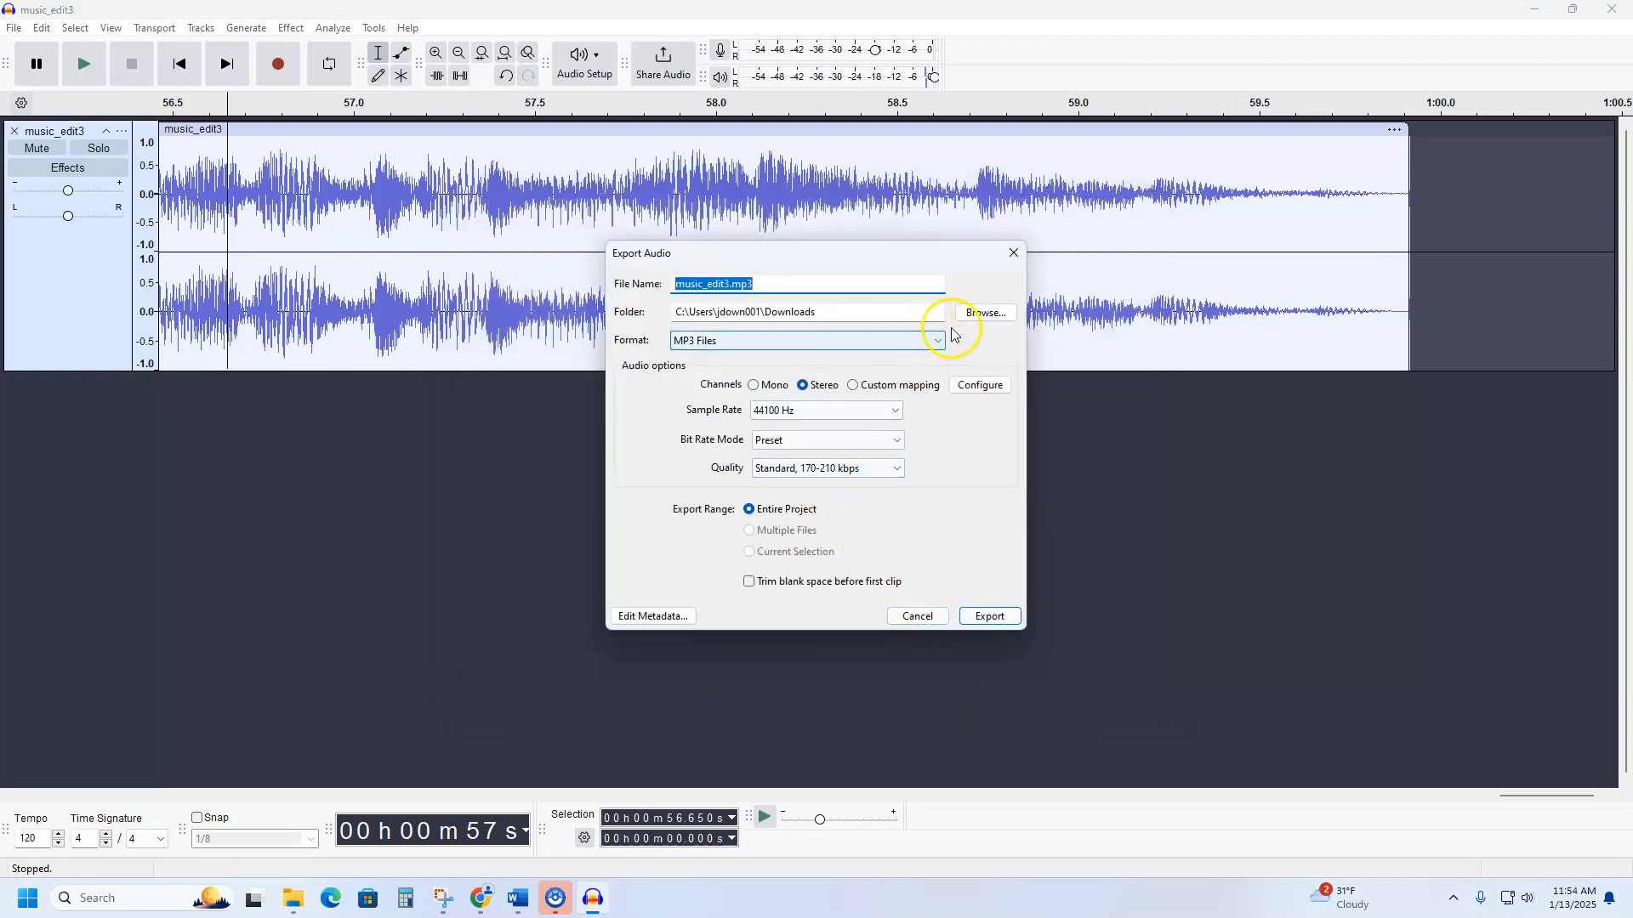
pyautogui.click(978, 316)
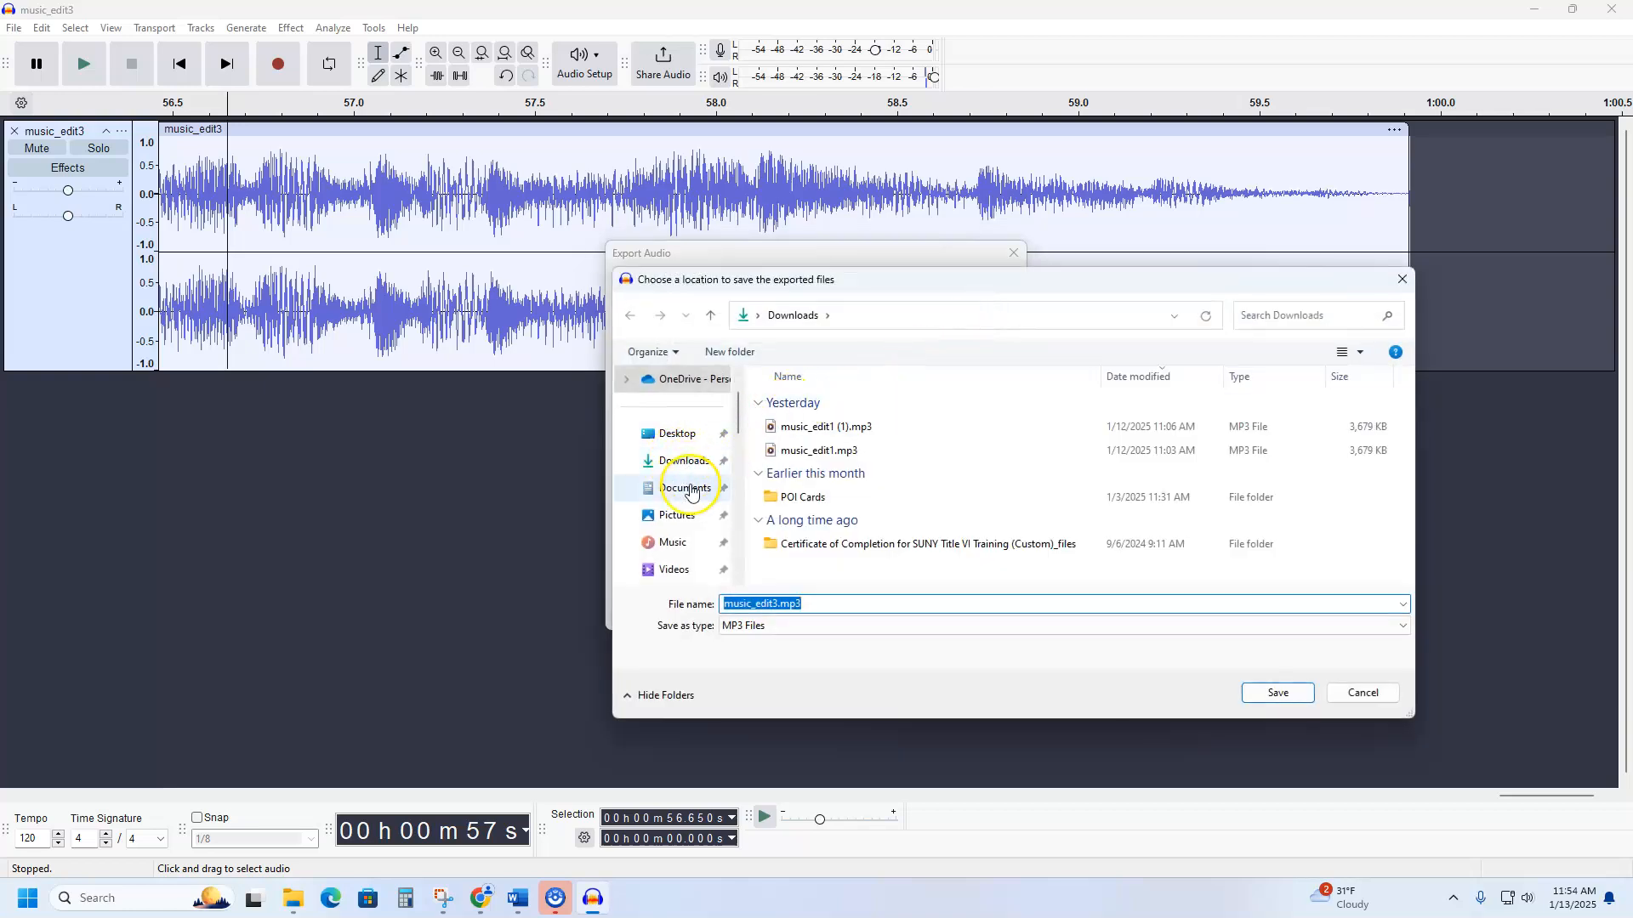
pyautogui.click(691, 492)
pyautogui.doubleClick(804, 403)
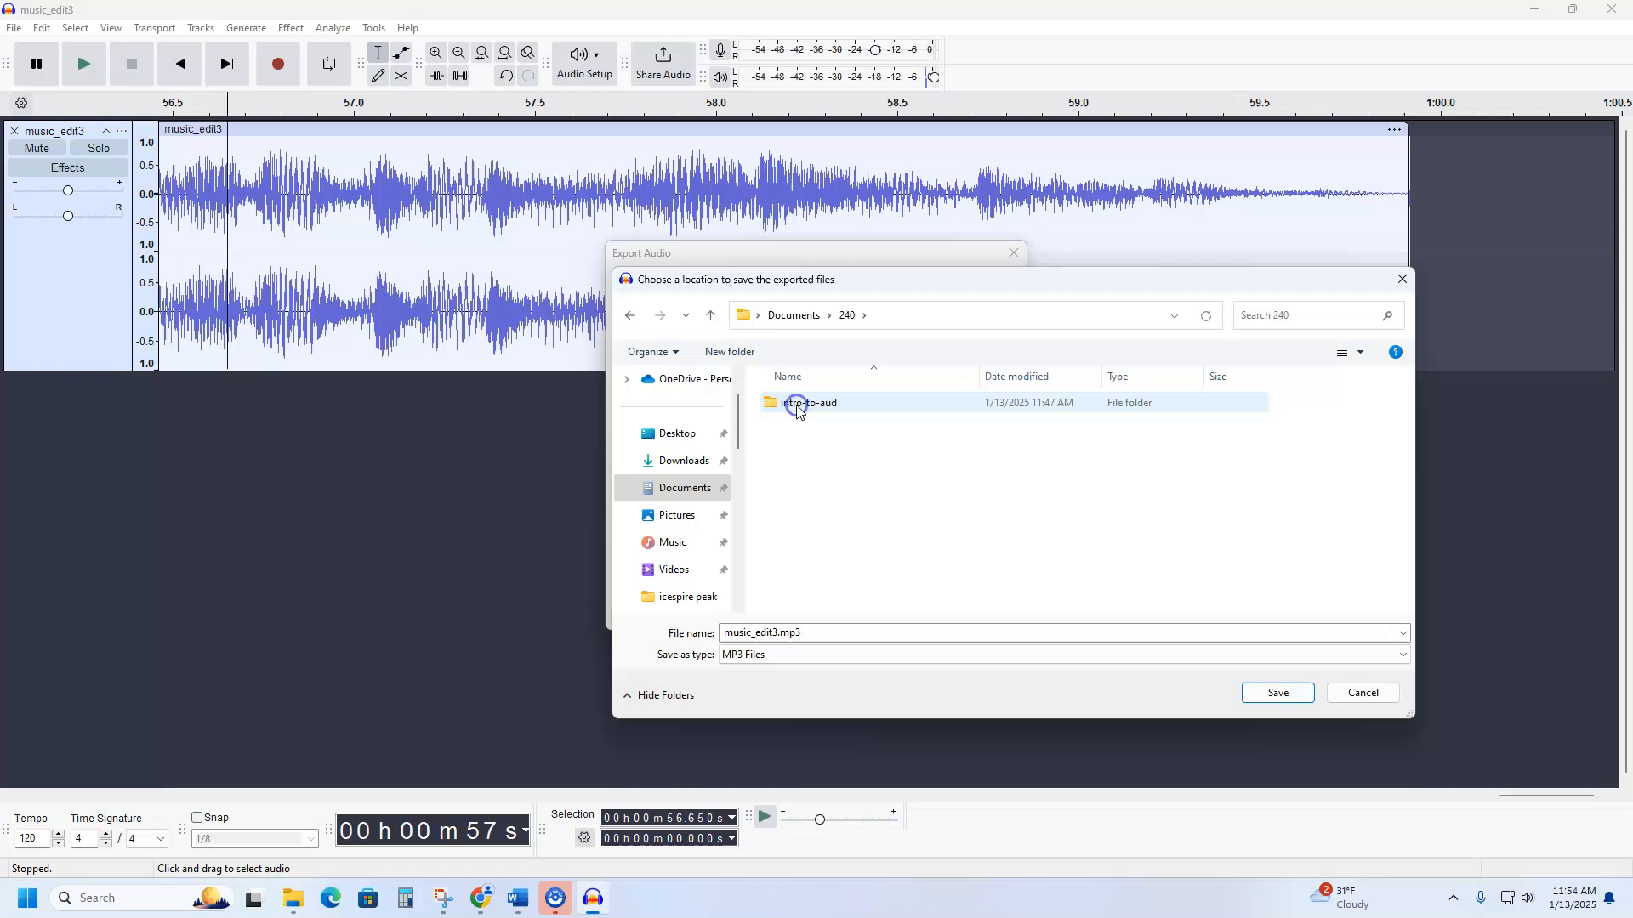
pyautogui.doubleClick(808, 405)
pyautogui.doubleClick(805, 405)
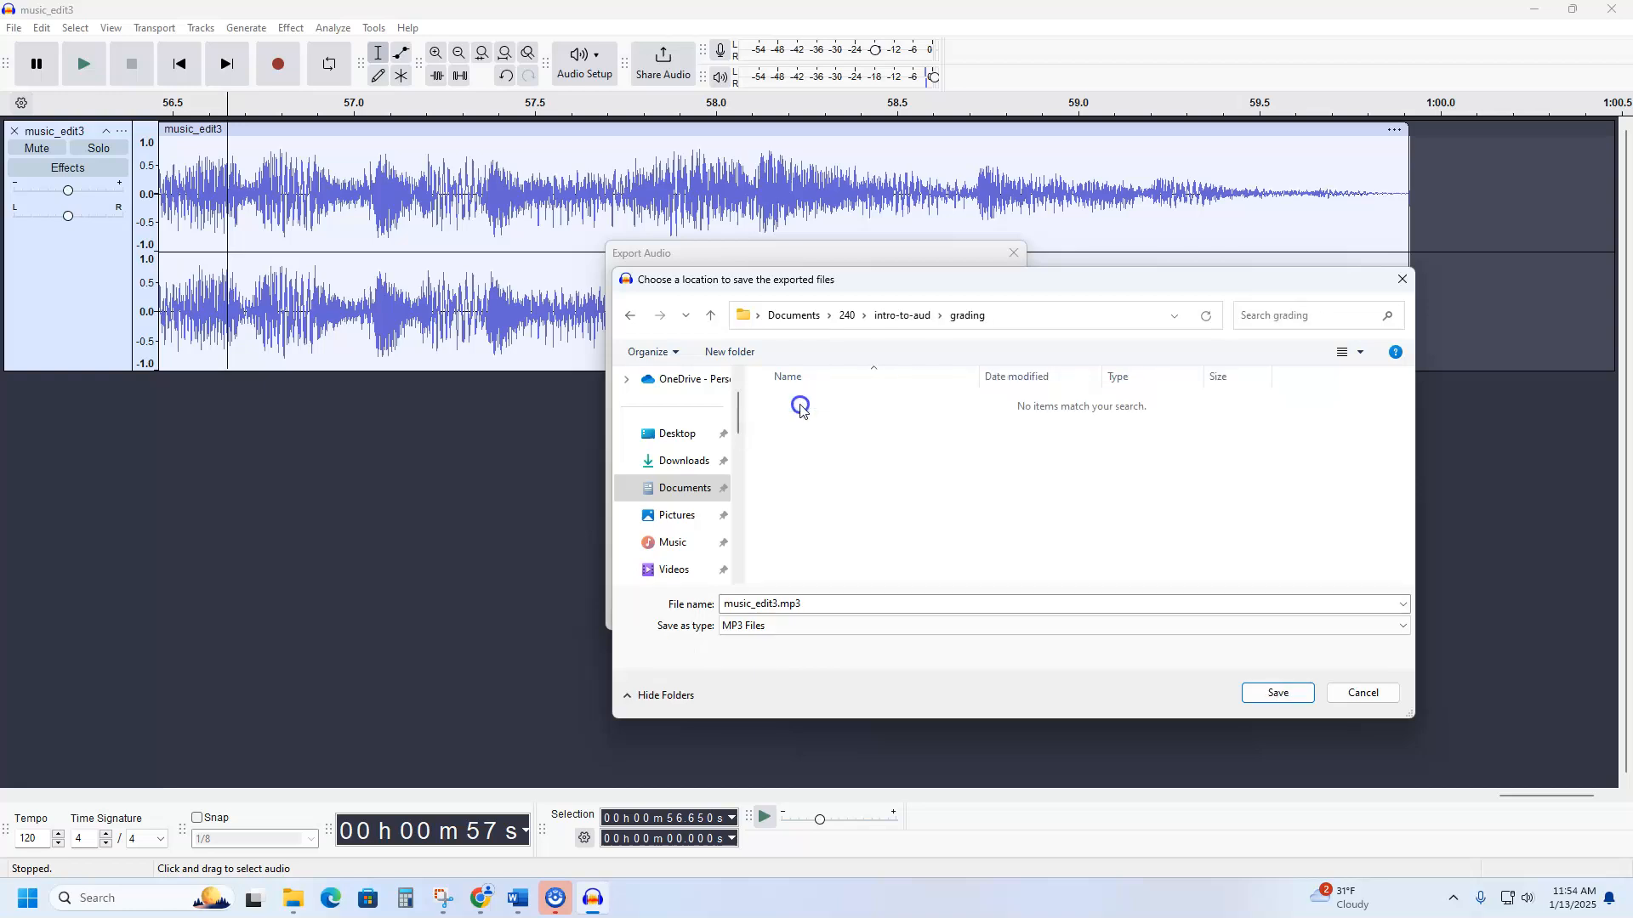
# Prefix the file name music_edit3.mp3 with the author's first name and a hyphen, and export the entire project as a stereo MP3.
pyautogui.click(725, 604)
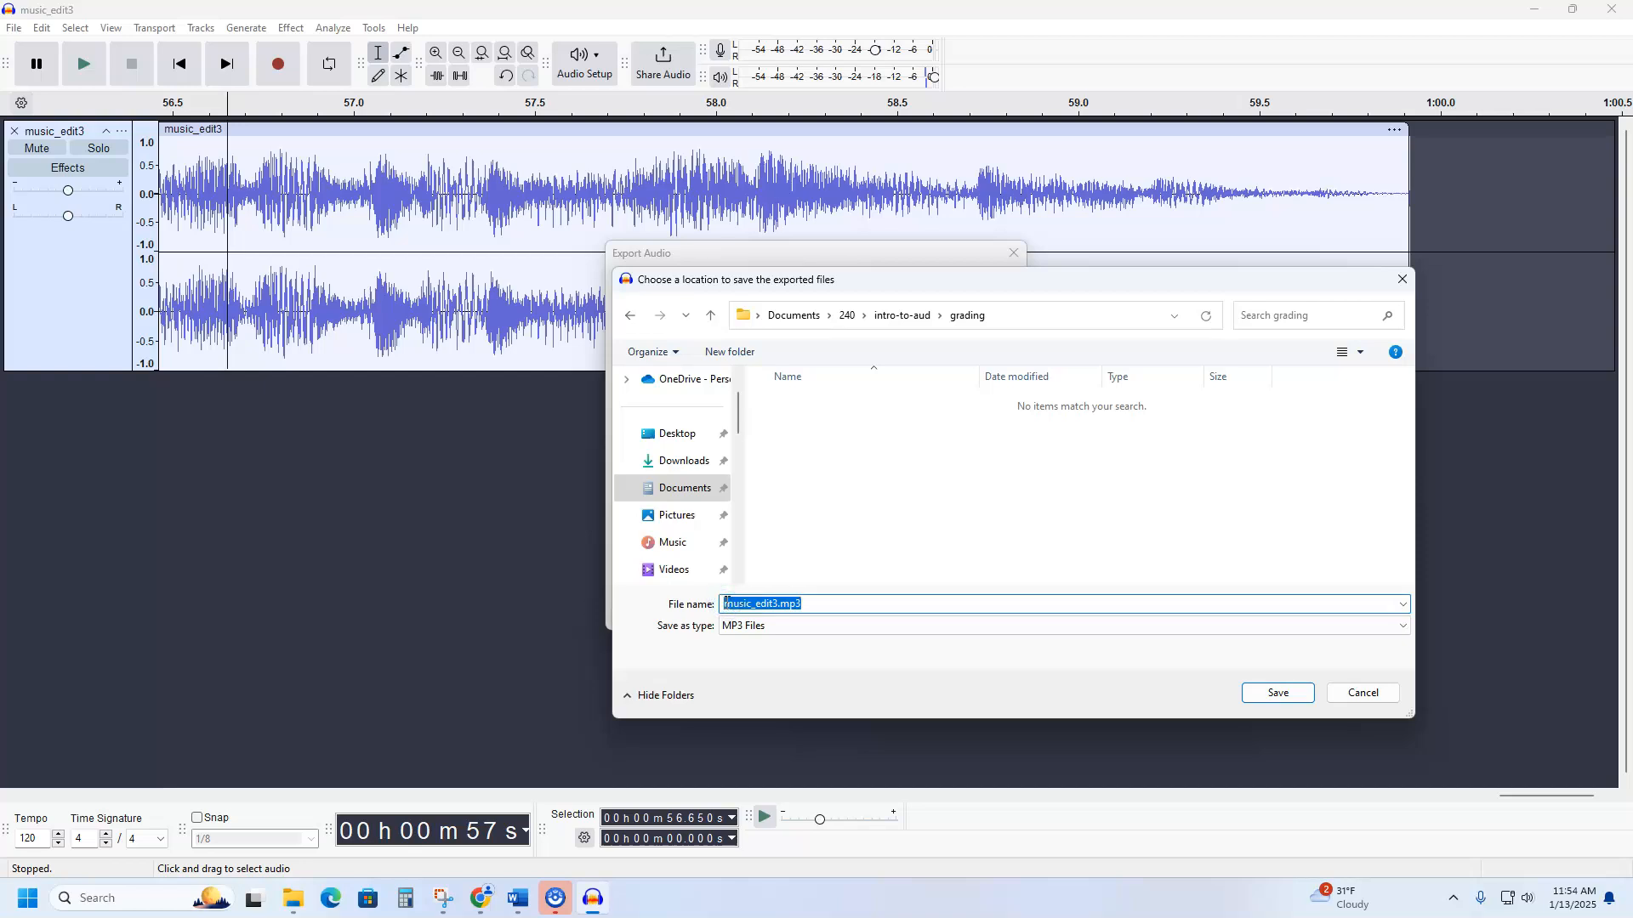
pyautogui.click(724, 605)
pyautogui.write('jack-')
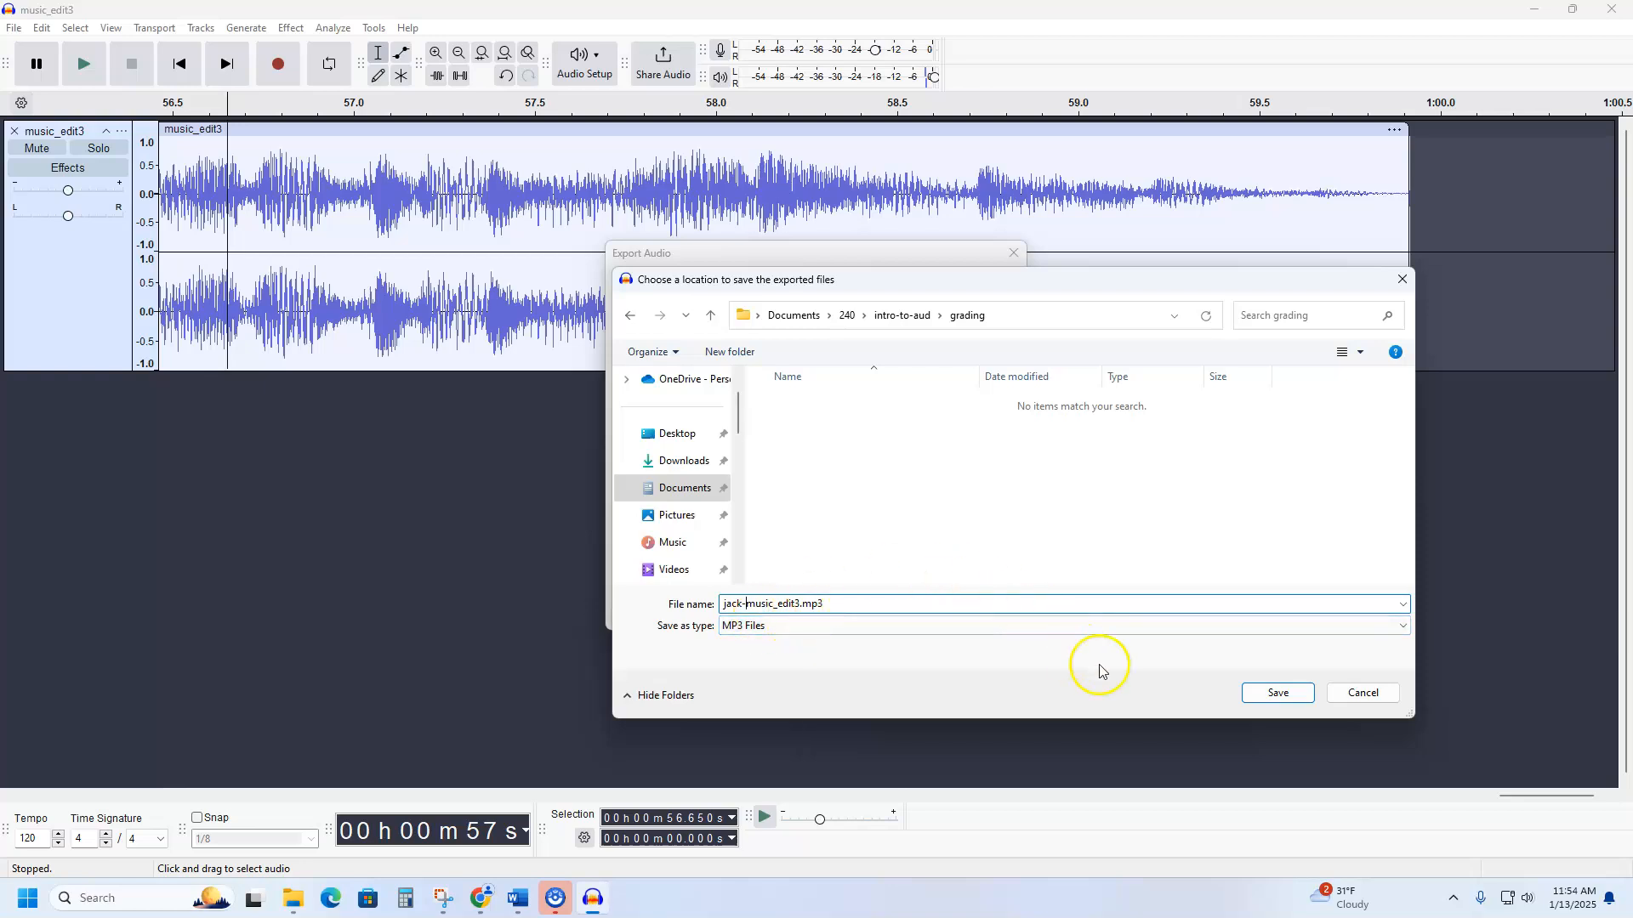
pyautogui.click(1279, 694)
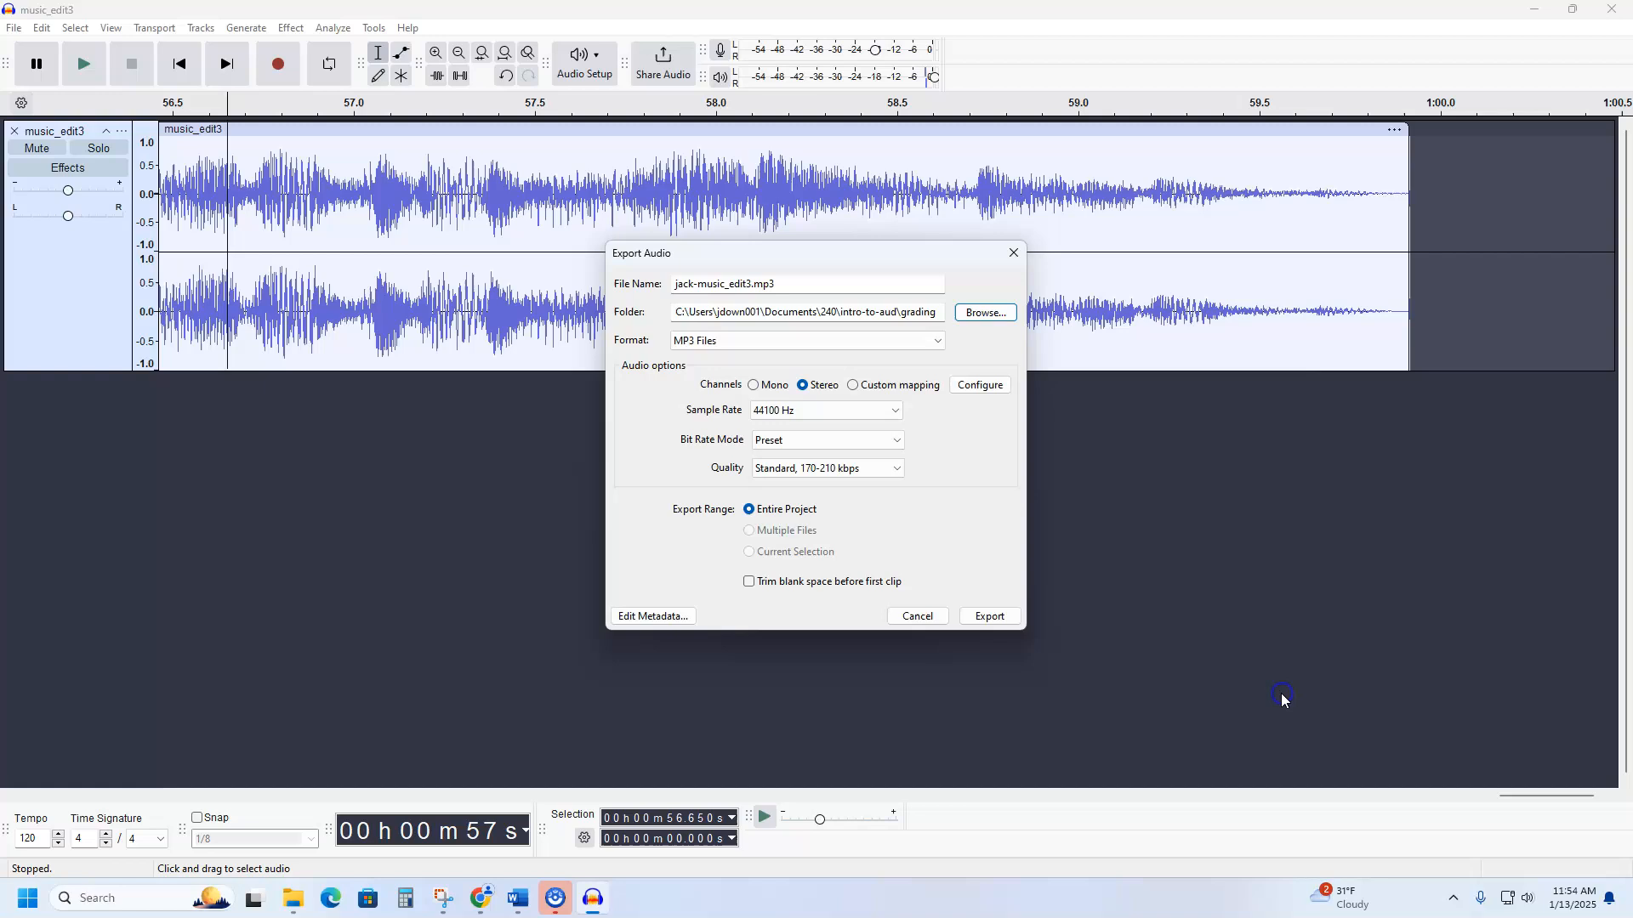
pyautogui.click(987, 616)
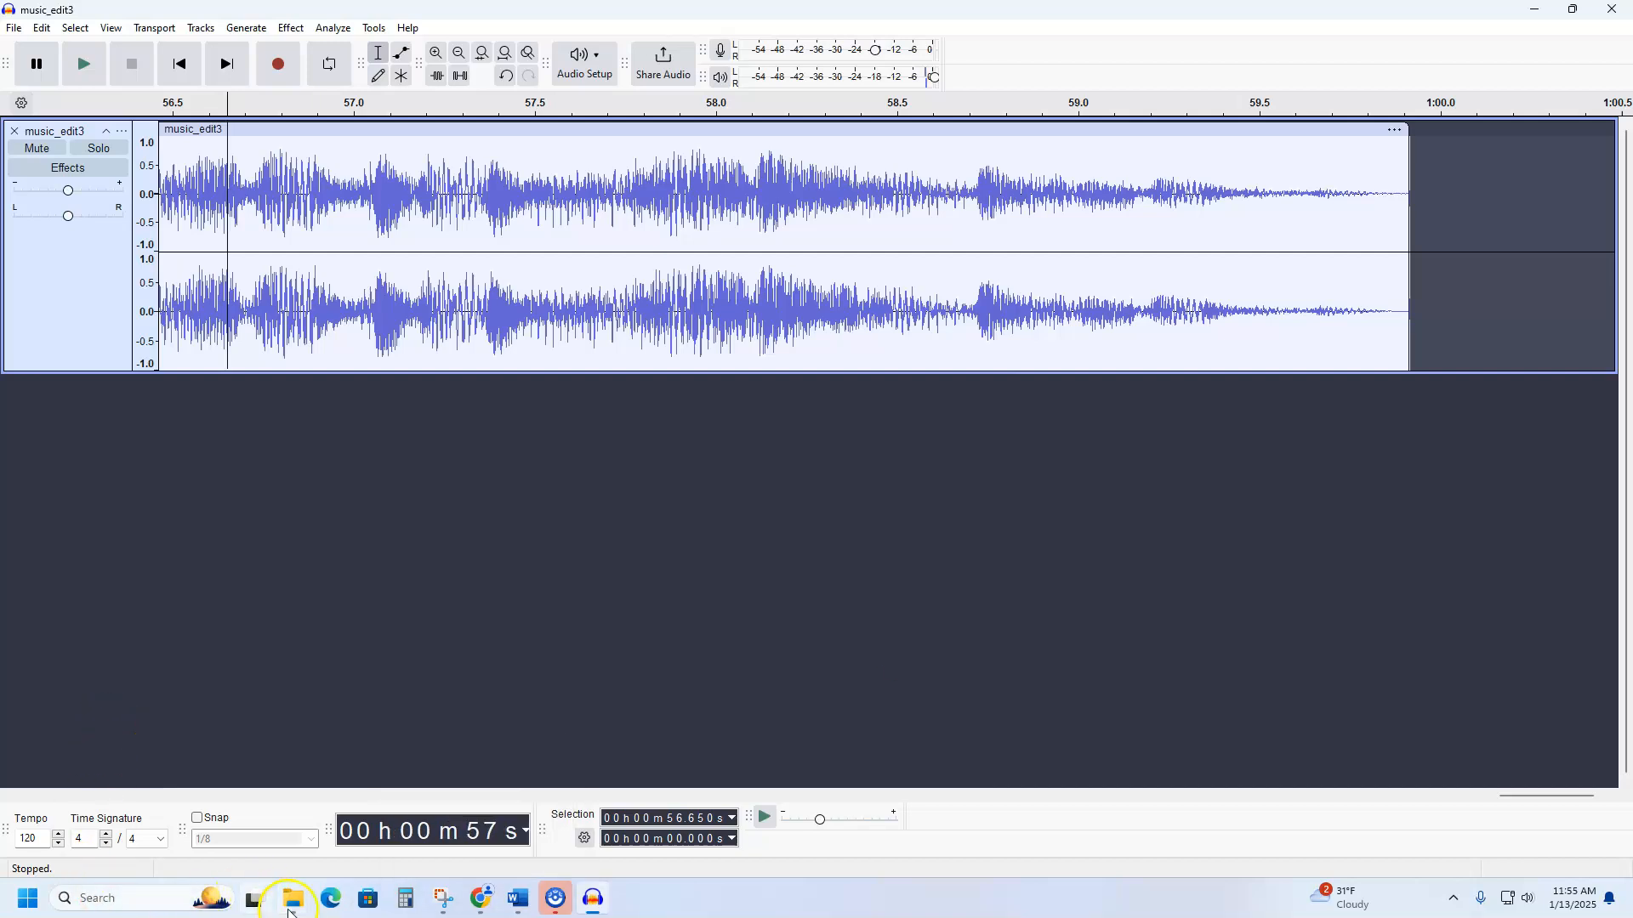
# Switch to File Explorer, open the grading folder inside intro-to-aud, and select the exported MP3.
pyautogui.moveTo(291, 906)
pyautogui.click(80, 829)
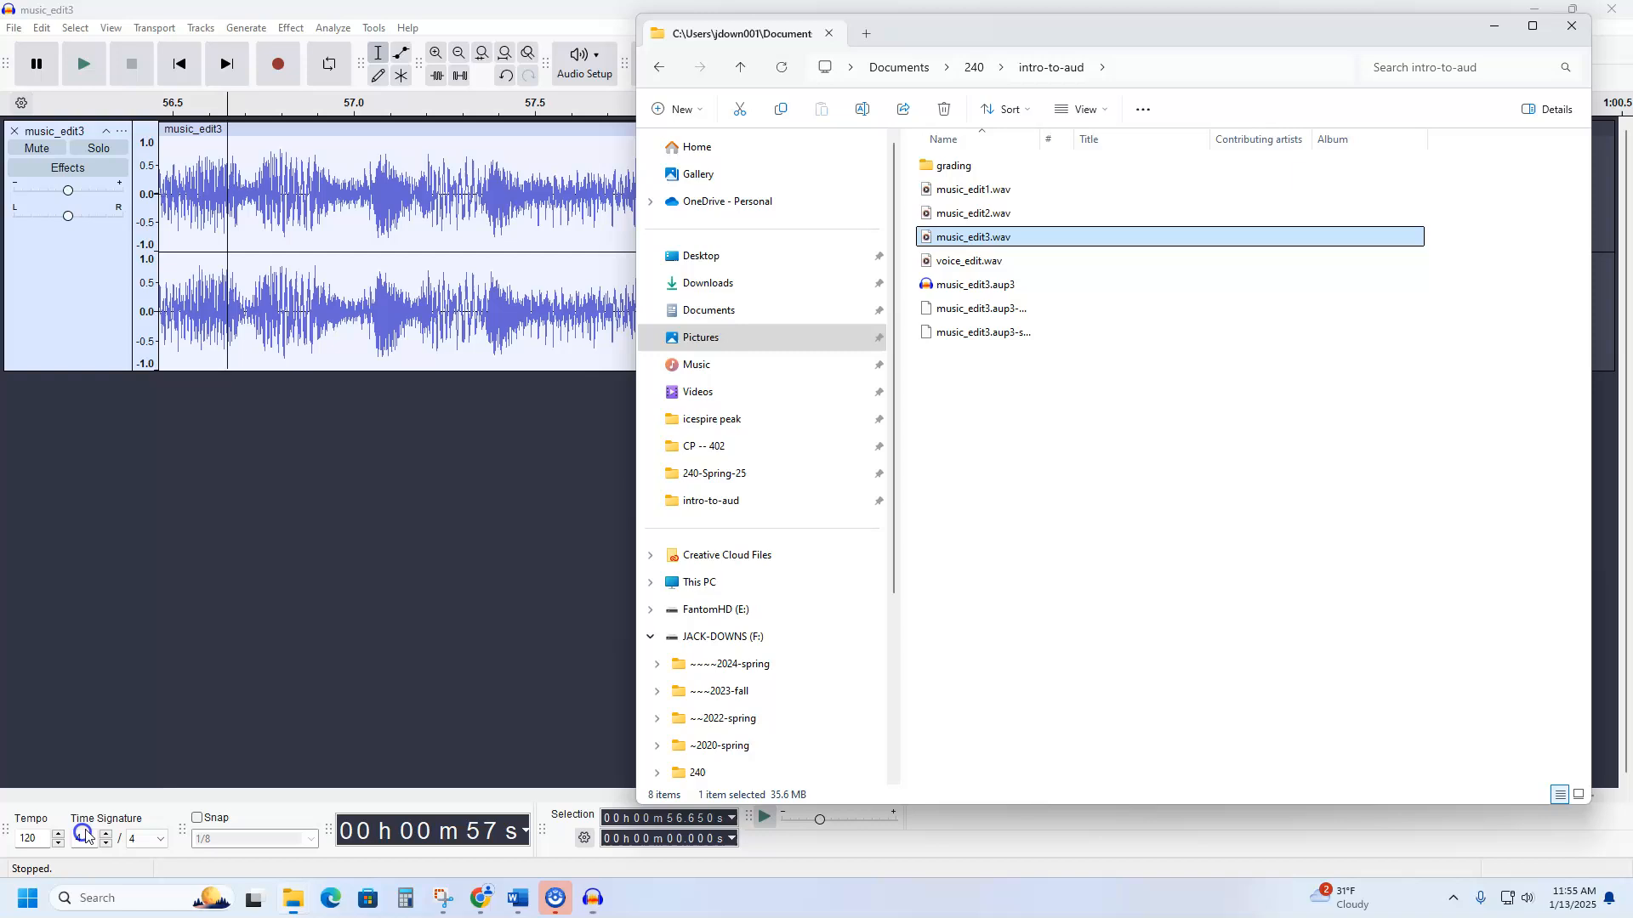
pyautogui.doubleClick(955, 164)
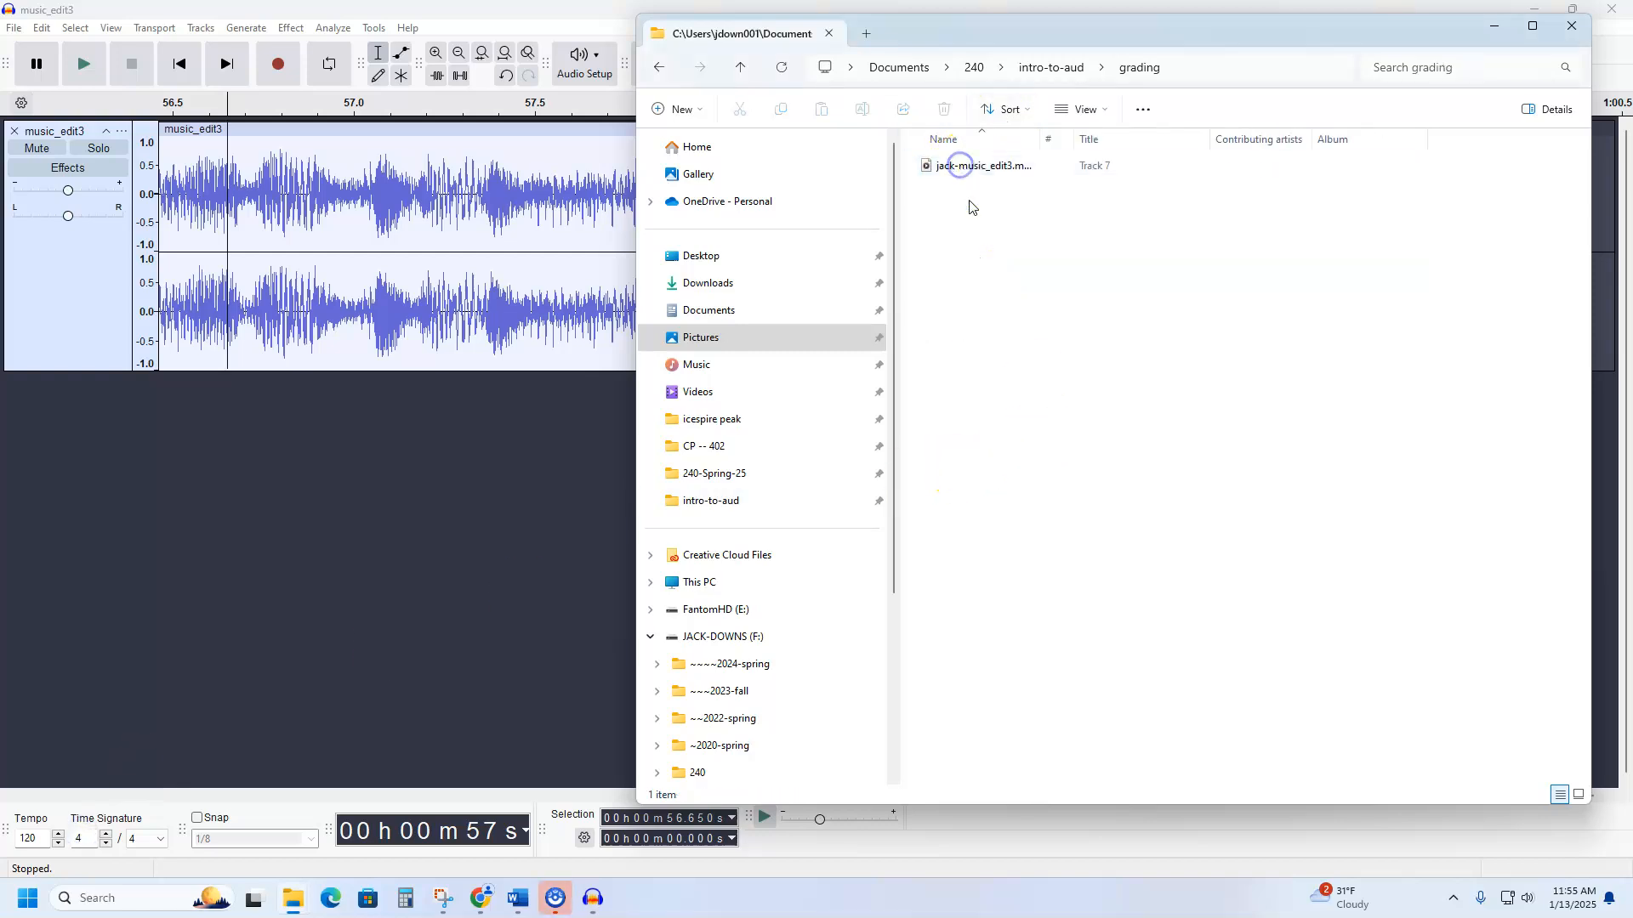
pyautogui.click(979, 167)
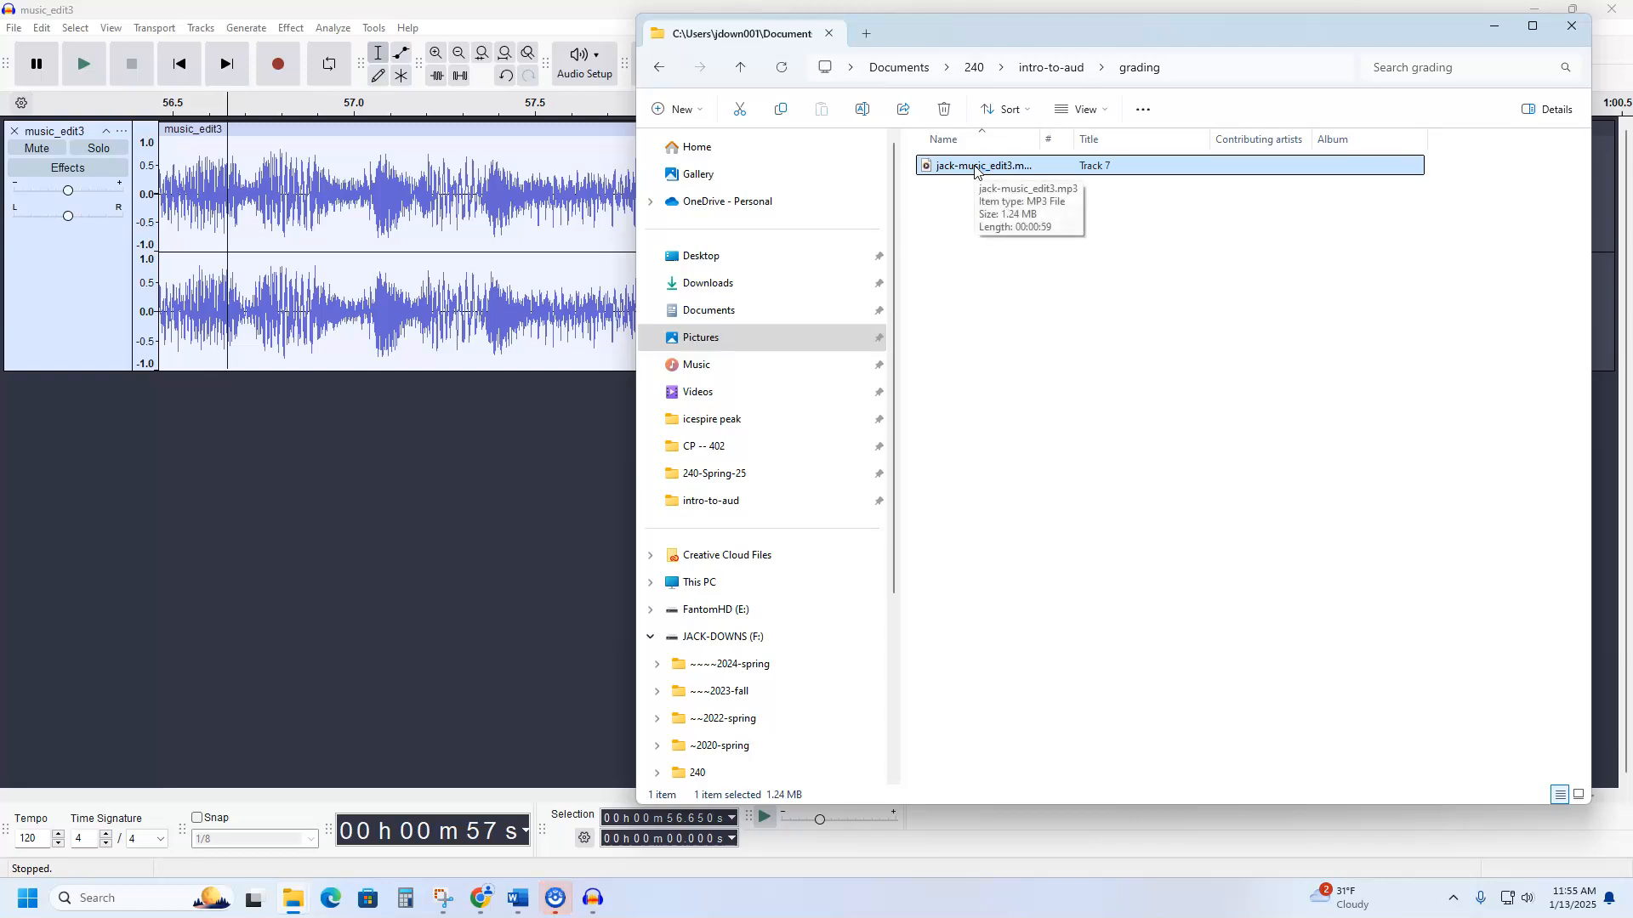
# Play the first couple of seconds of the exported MP3 in Media Player, pause it, and close the player.
pyautogui.rightClick(975, 170)
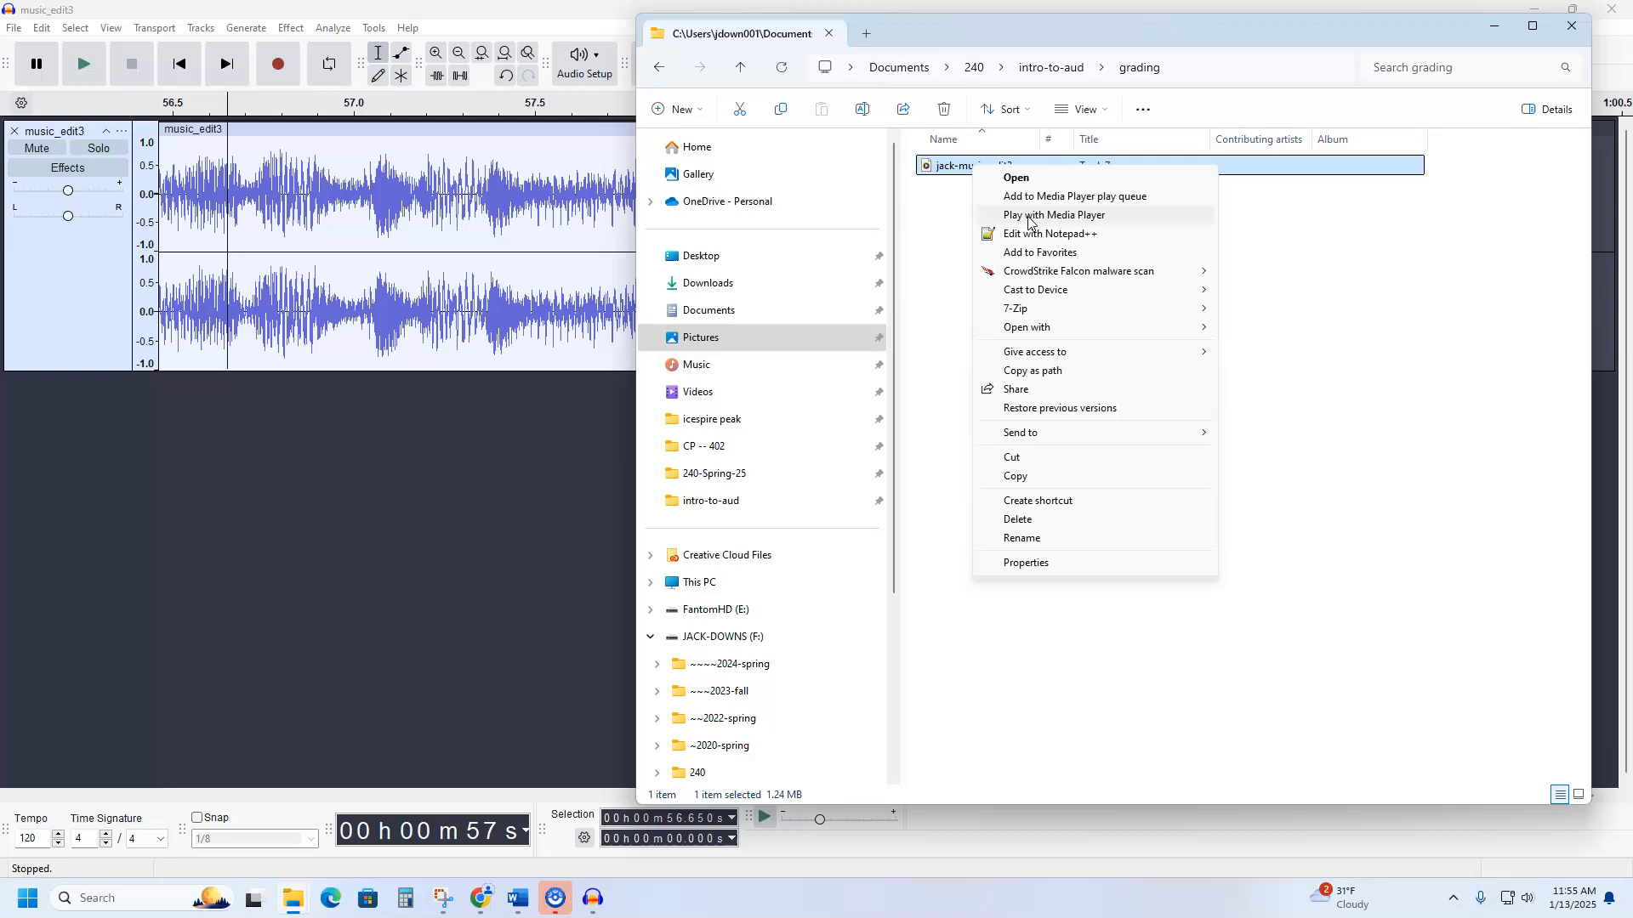
pyautogui.click(933, 169)
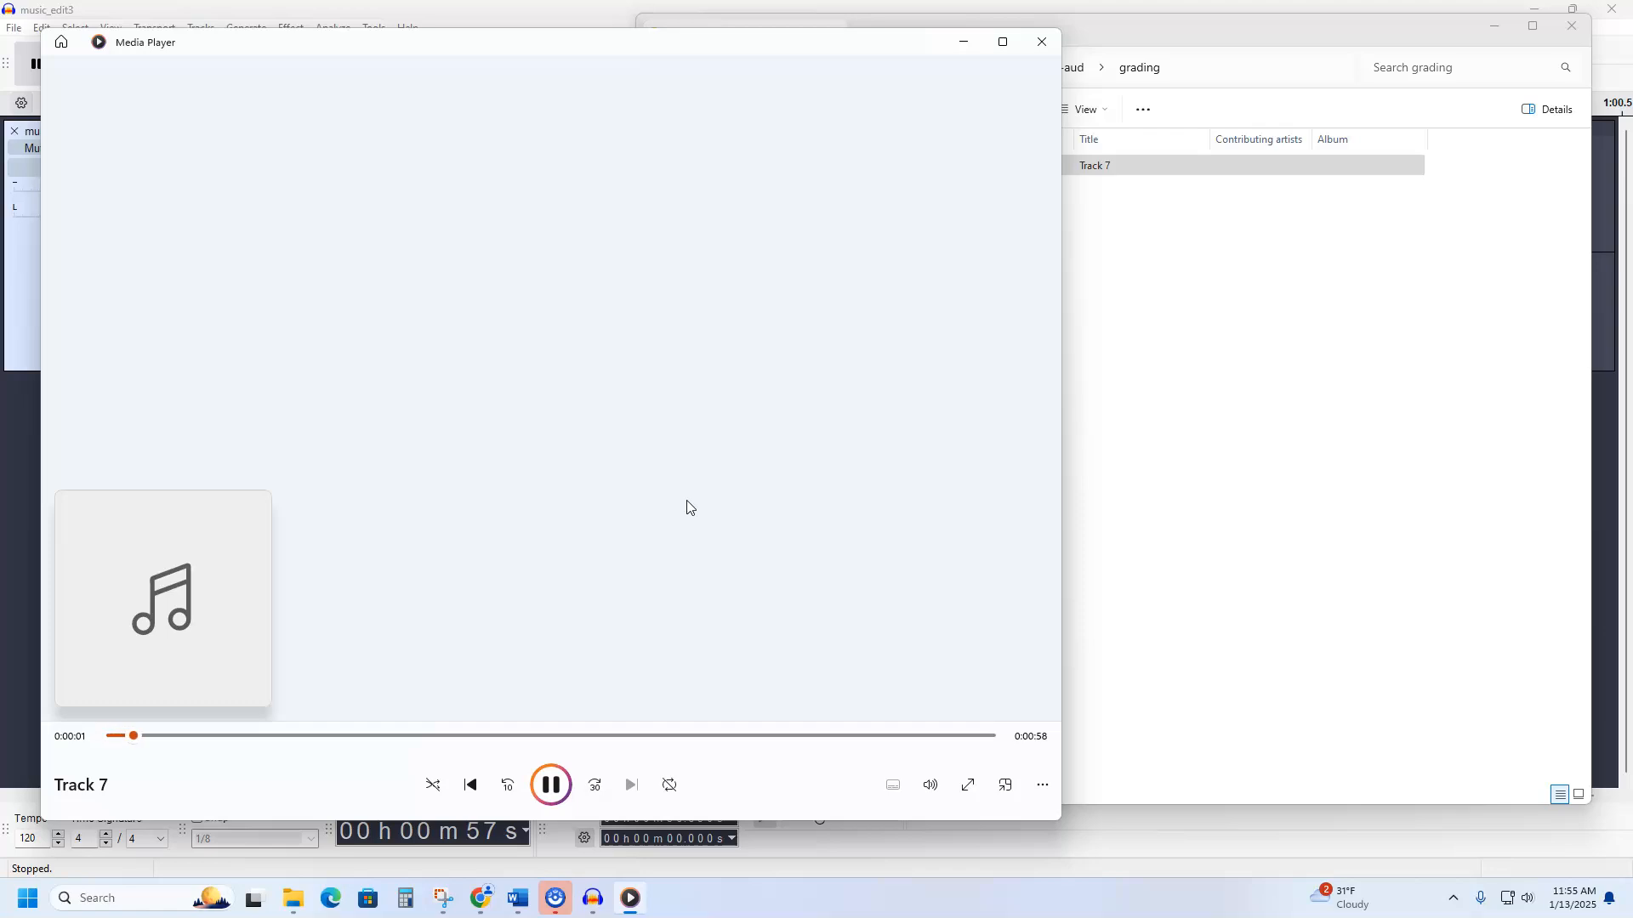
pyautogui.click(551, 784)
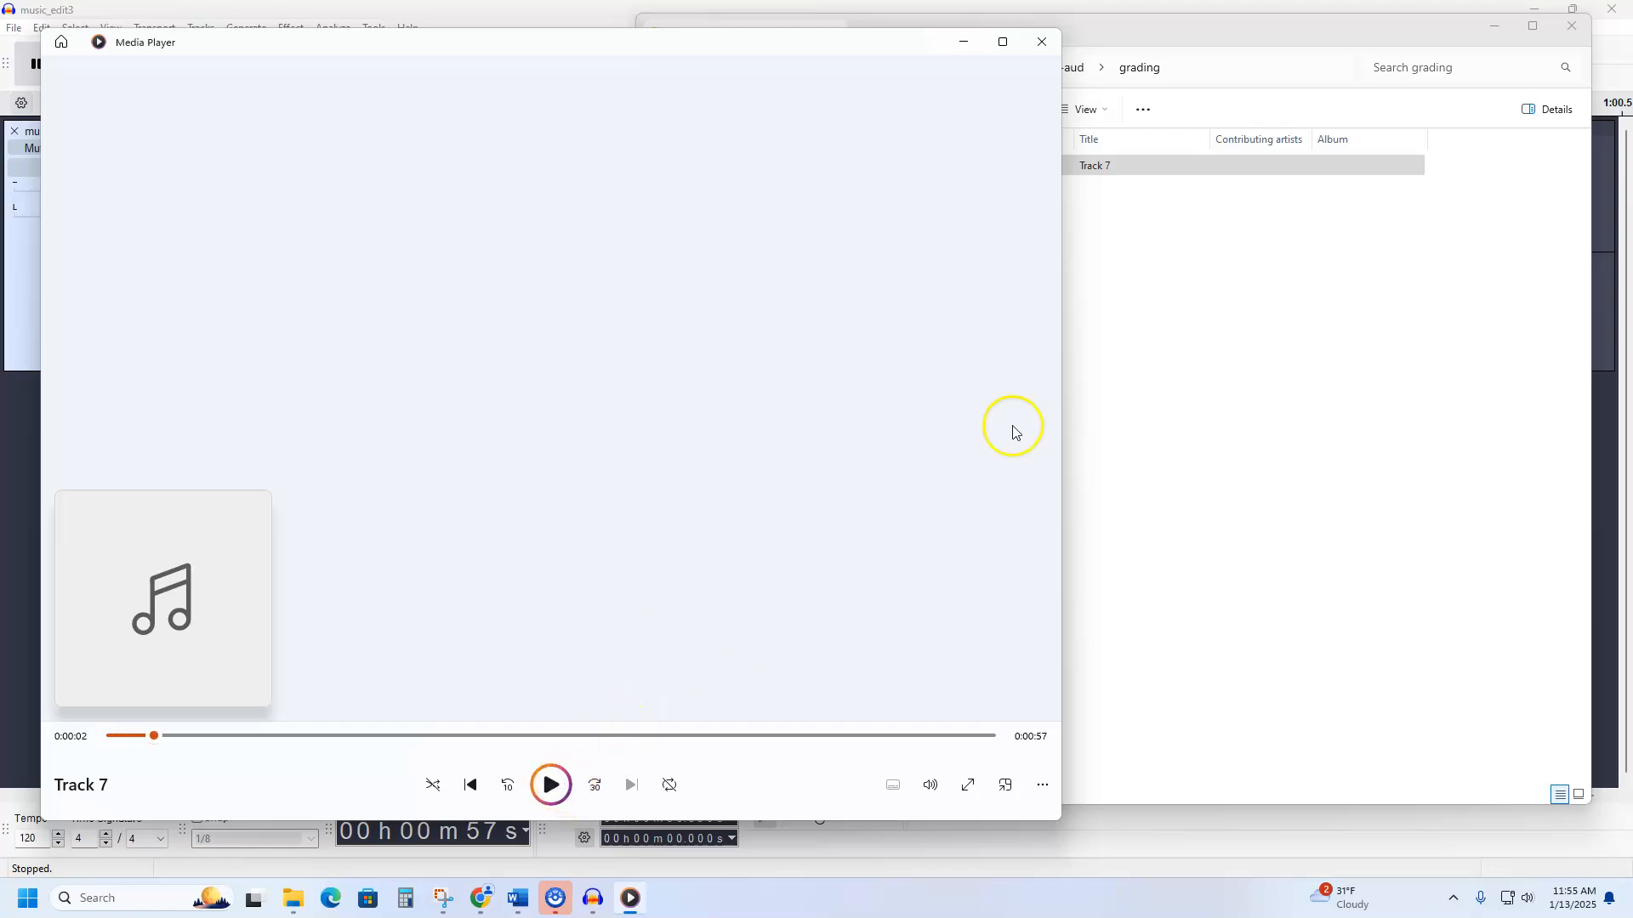
pyautogui.click(1042, 41)
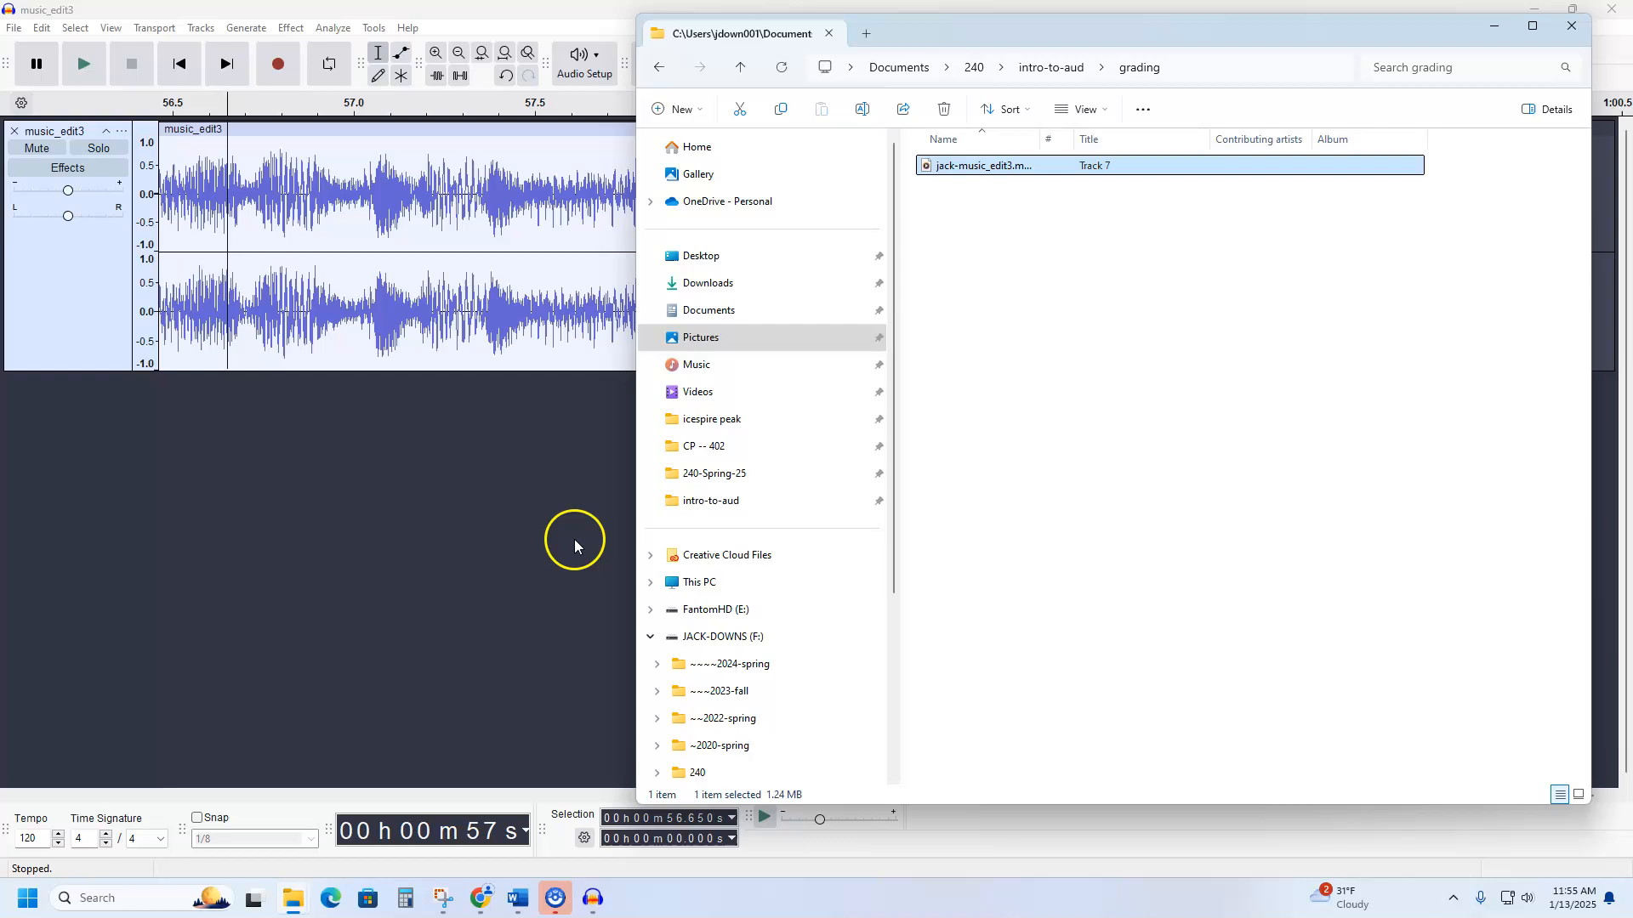
# Return to Audacity, remove the music_edit3 track, and import voice_edit.wav from the intro-to-aud folder.
pyautogui.click(365, 606)
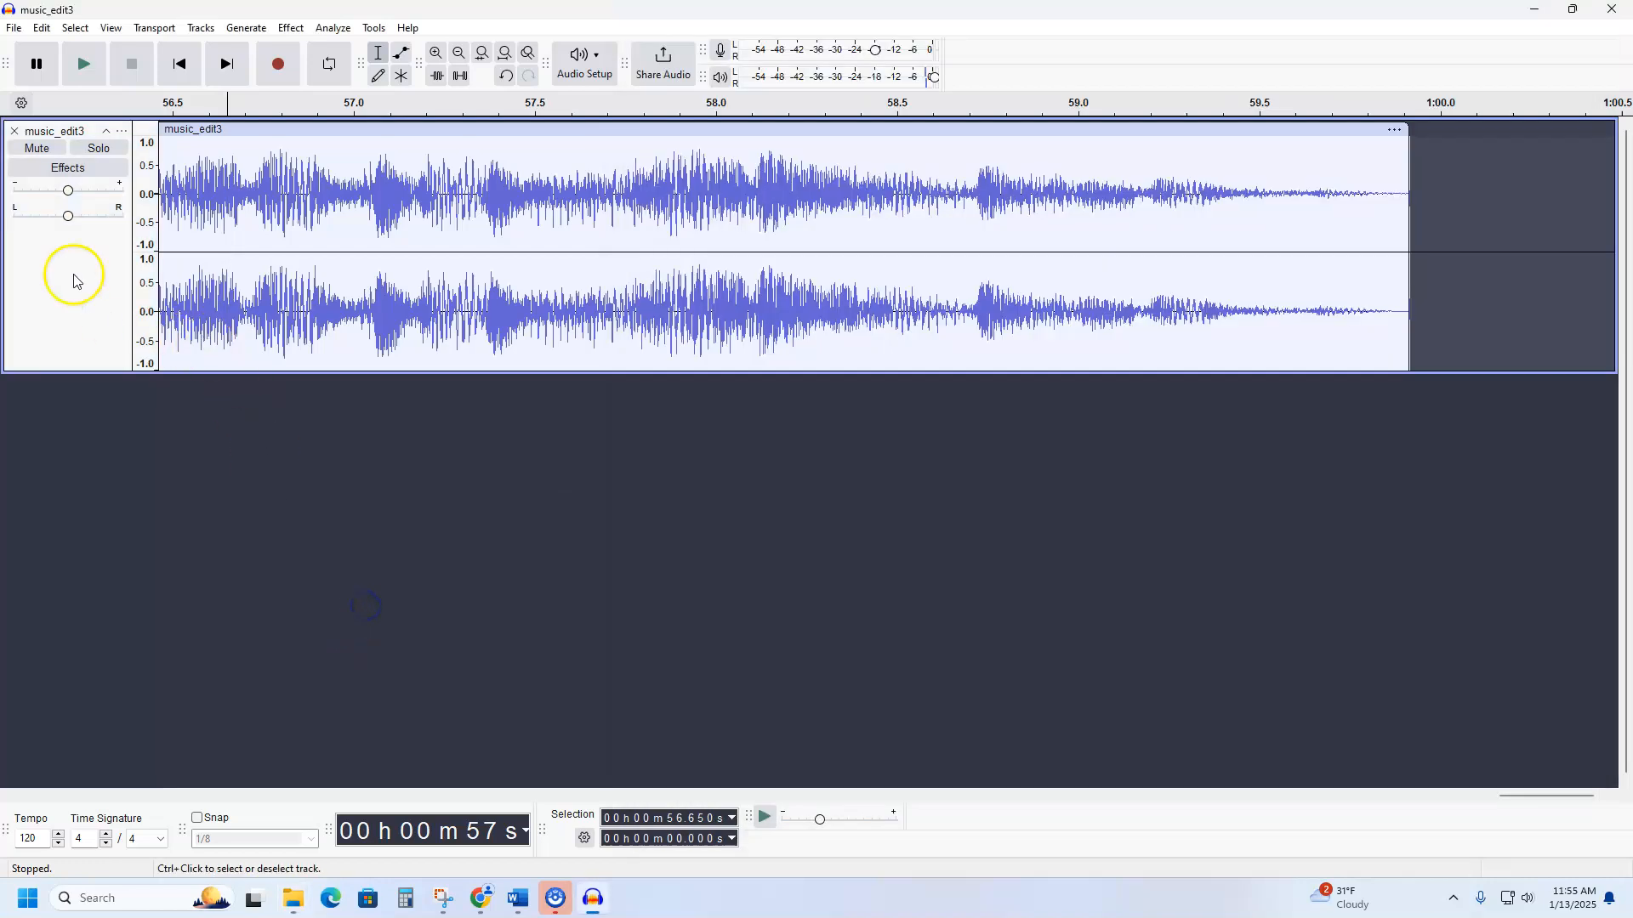
pyautogui.click(14, 132)
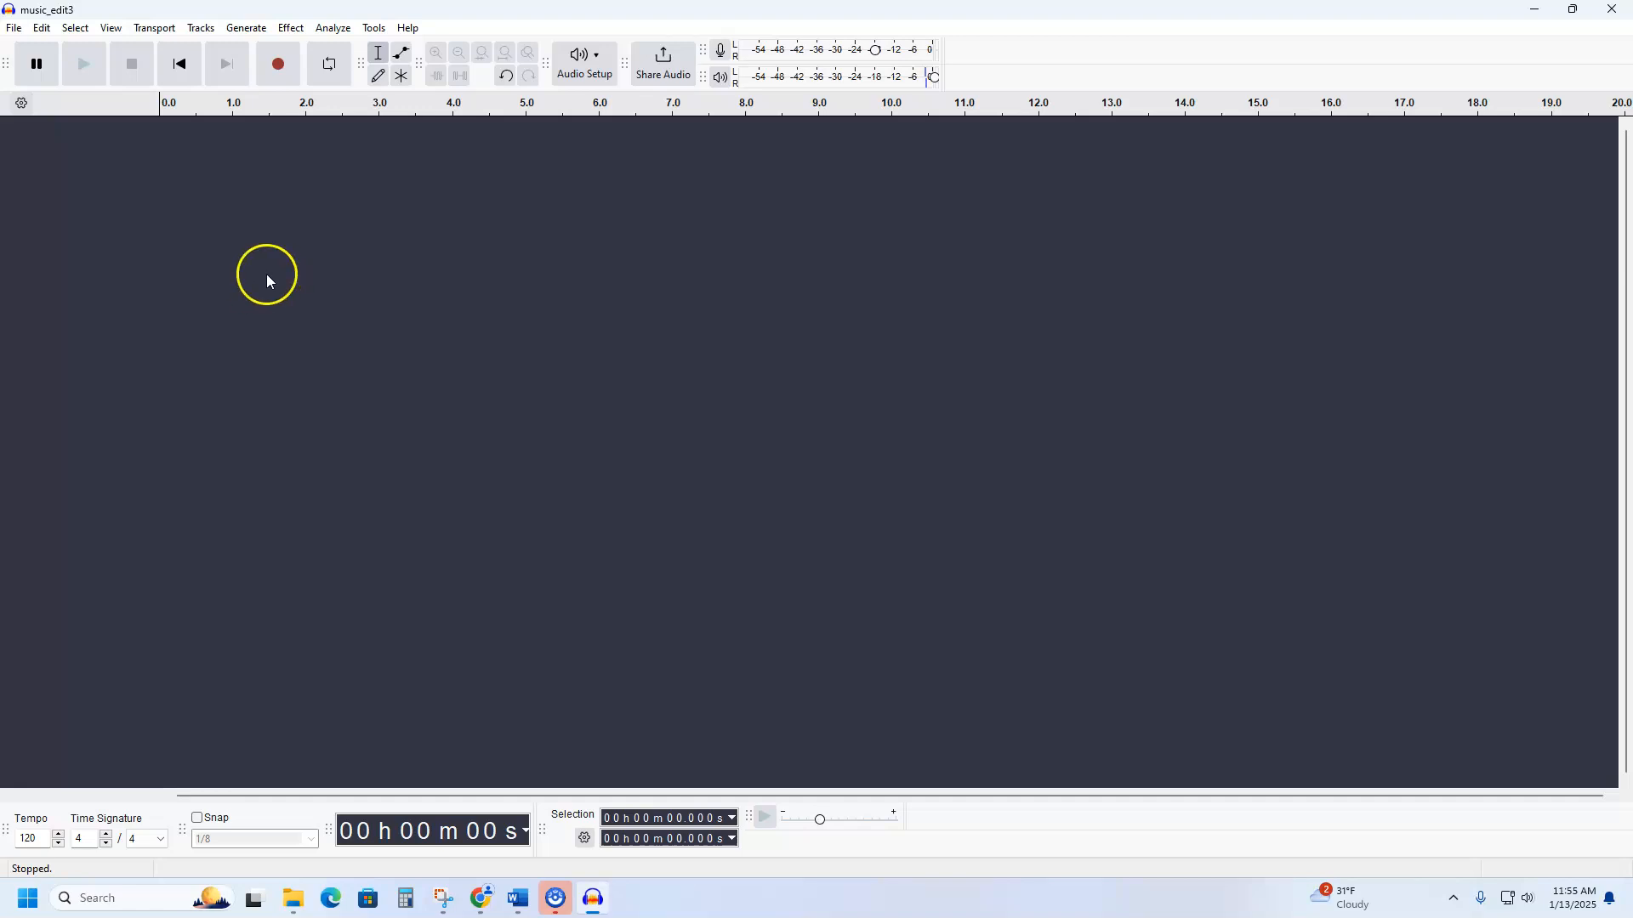
pyautogui.click(16, 28)
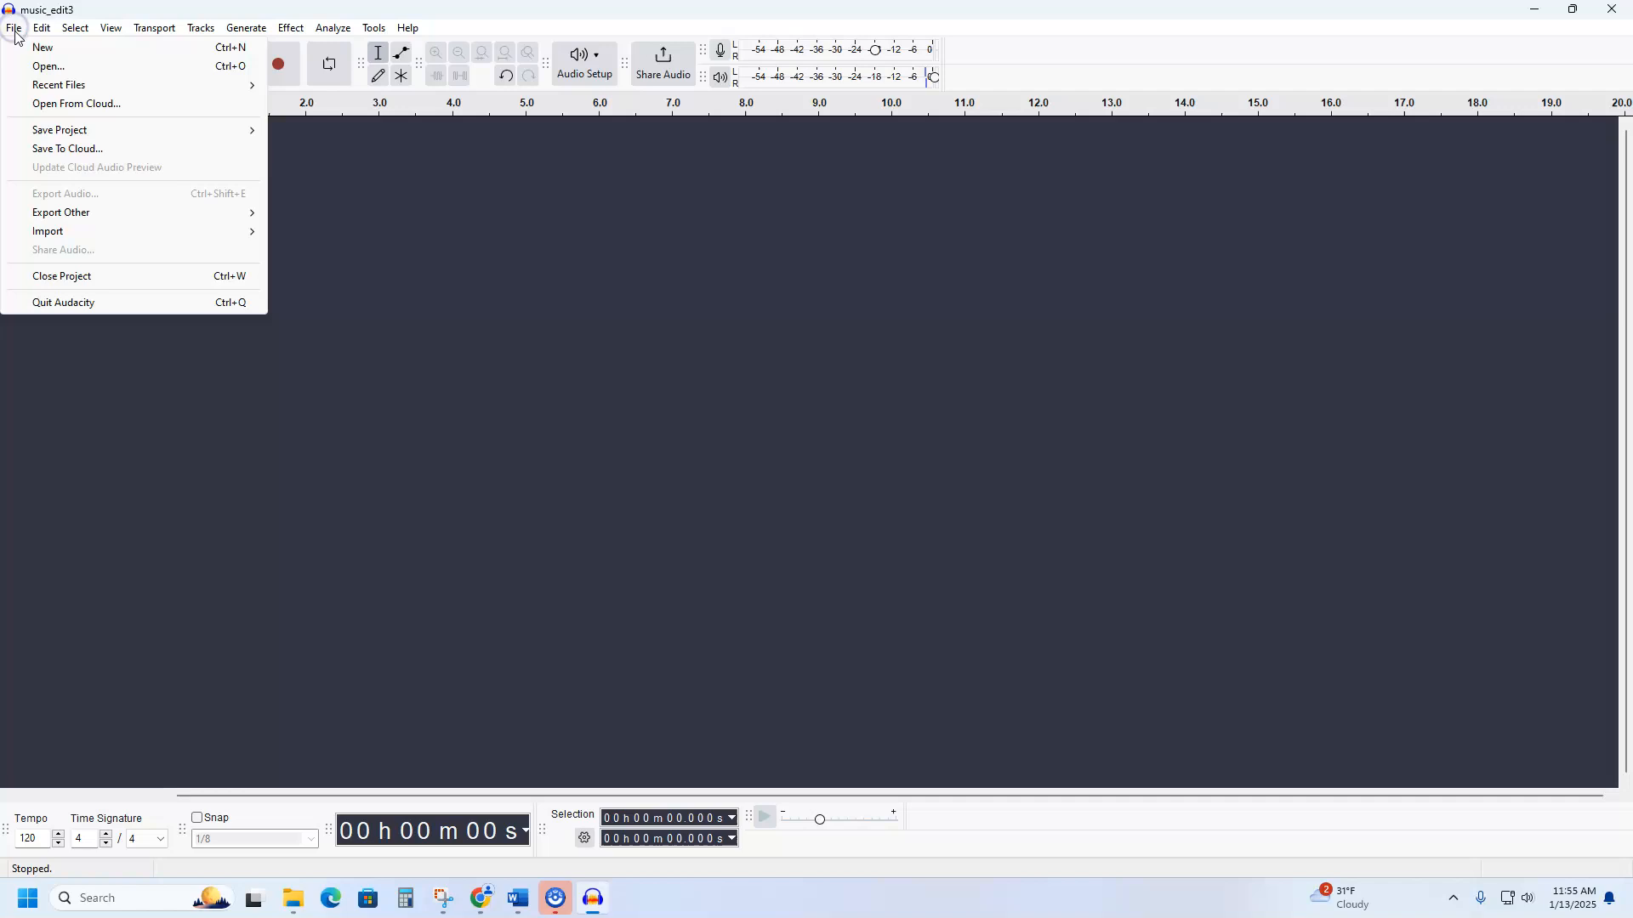
pyautogui.click(51, 232)
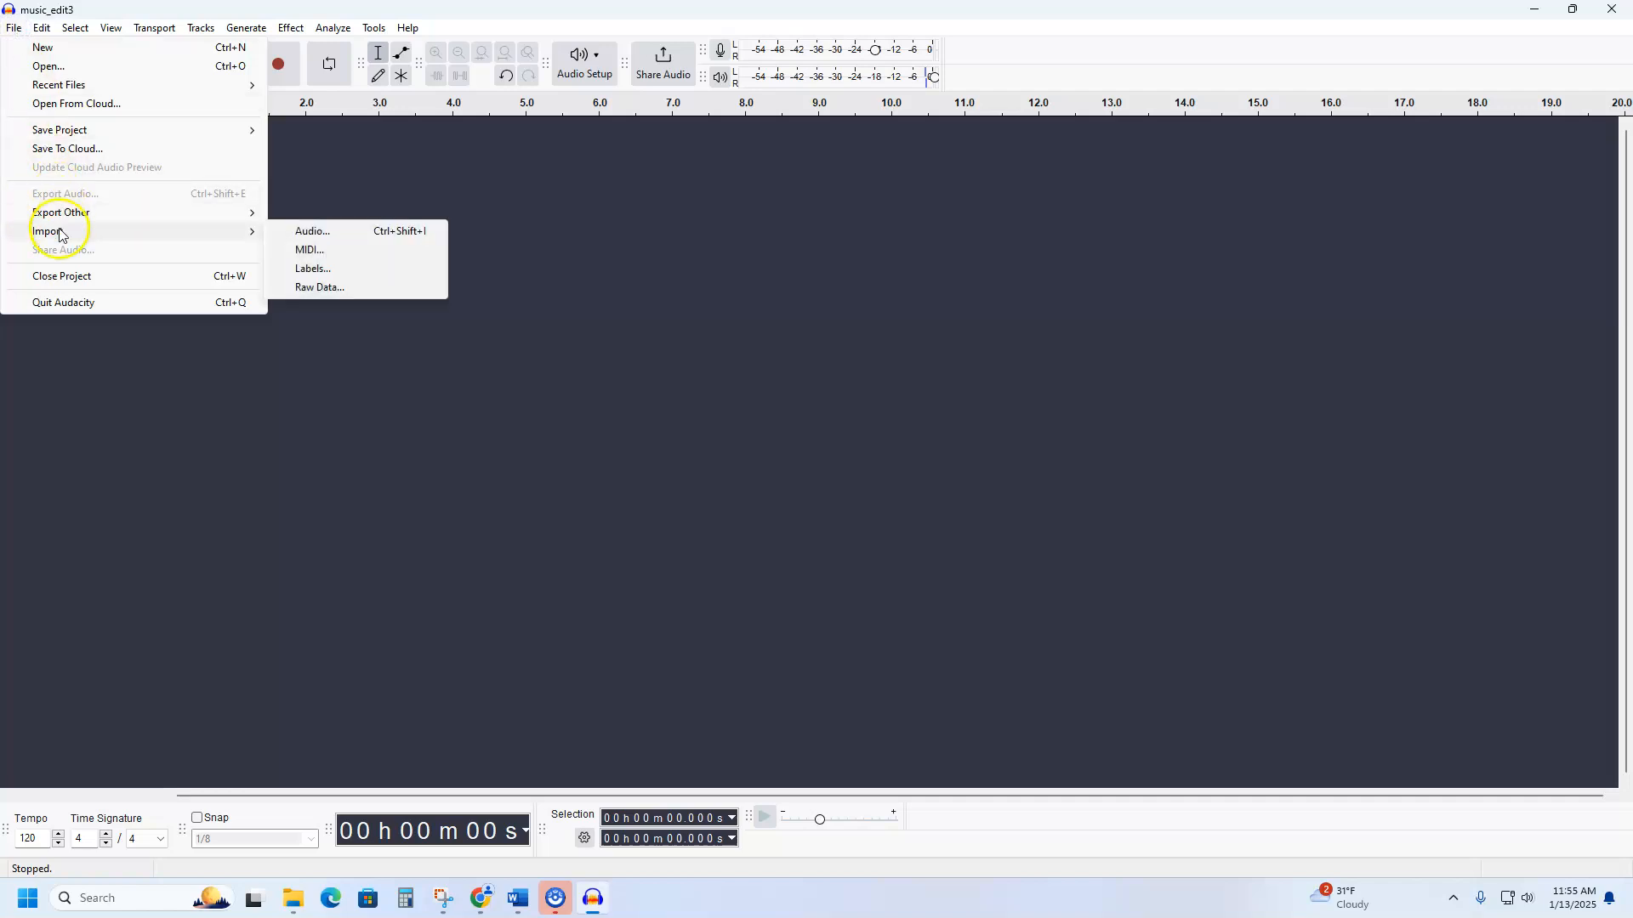
pyautogui.click(316, 231)
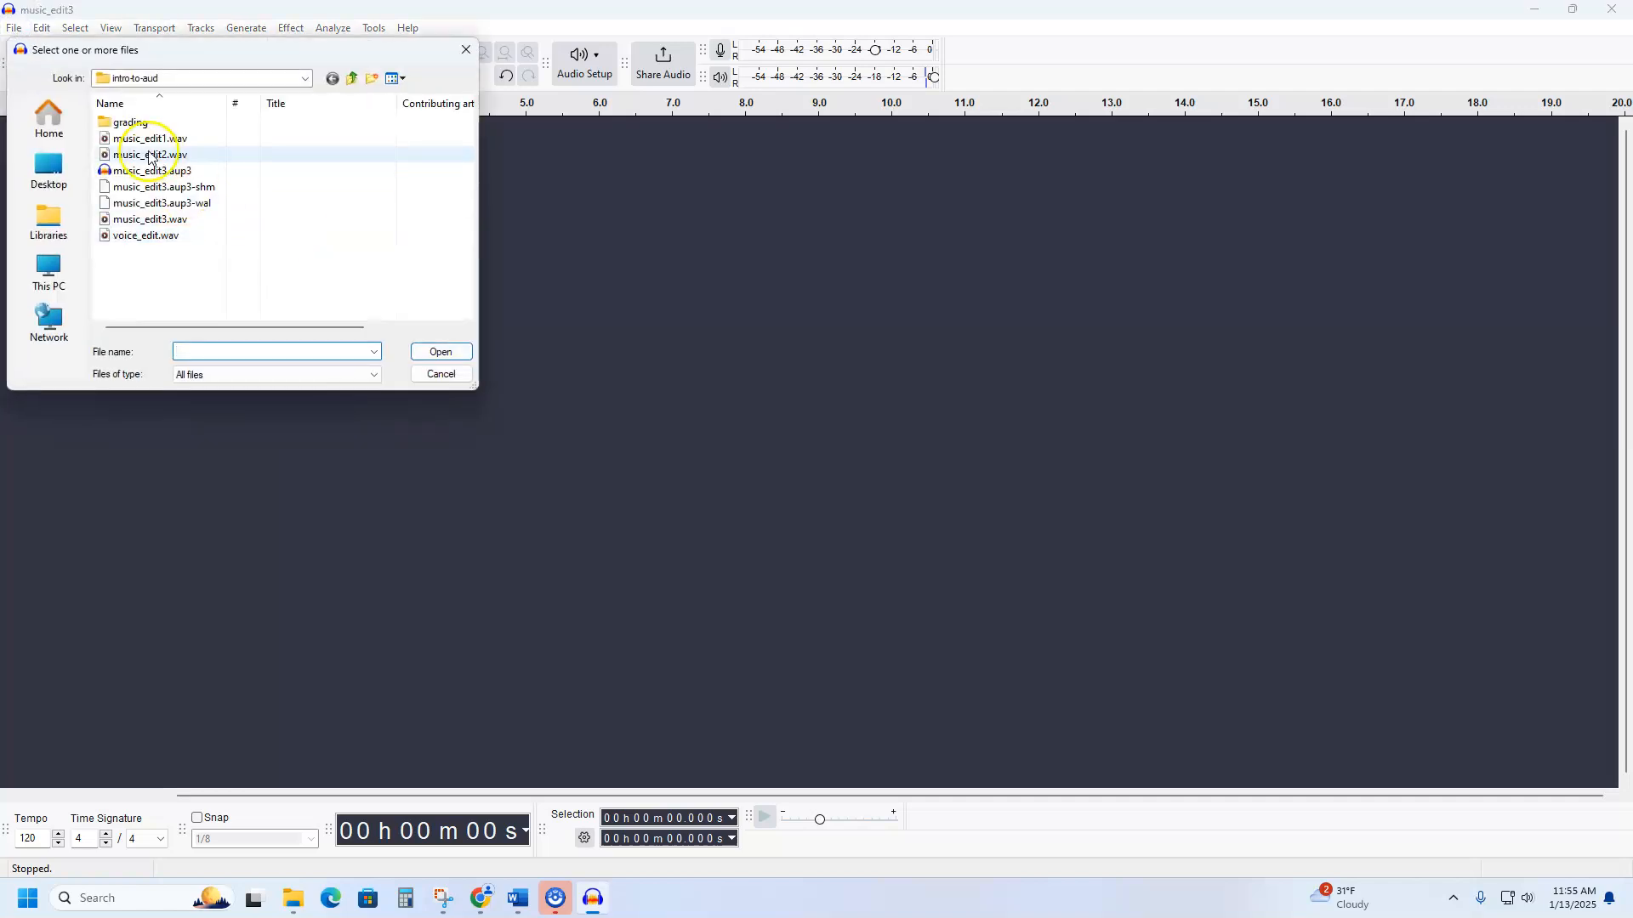
pyautogui.click(133, 237)
pyautogui.doubleClick(133, 237)
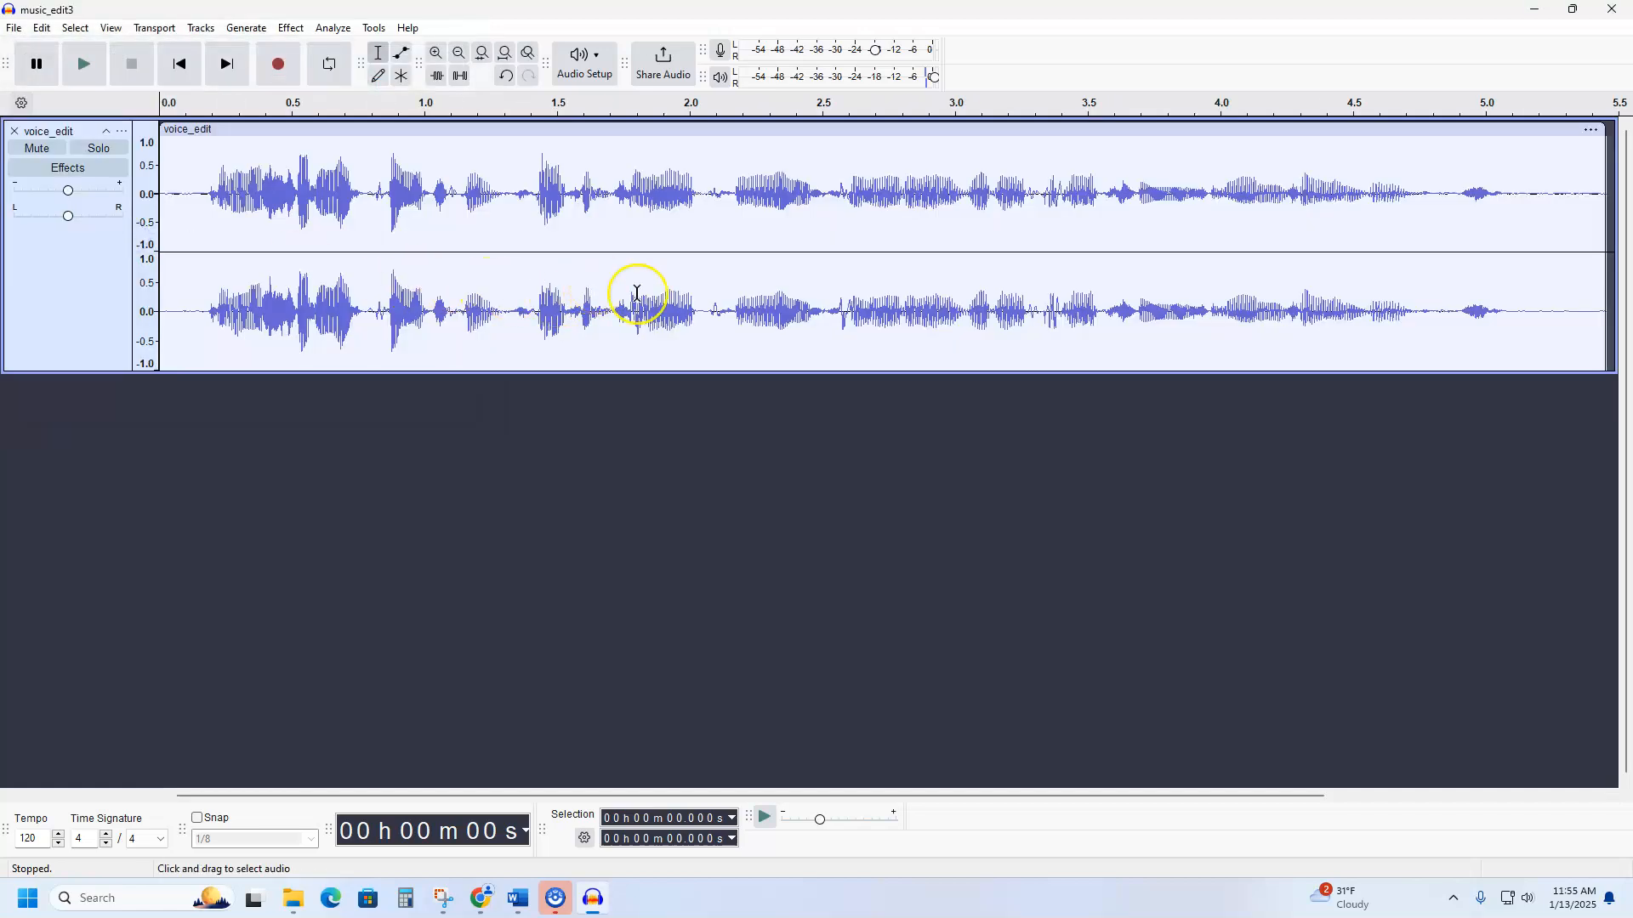
# Save the project under the new name voice in the intro-to-aud folder.
pyautogui.click(14, 28)
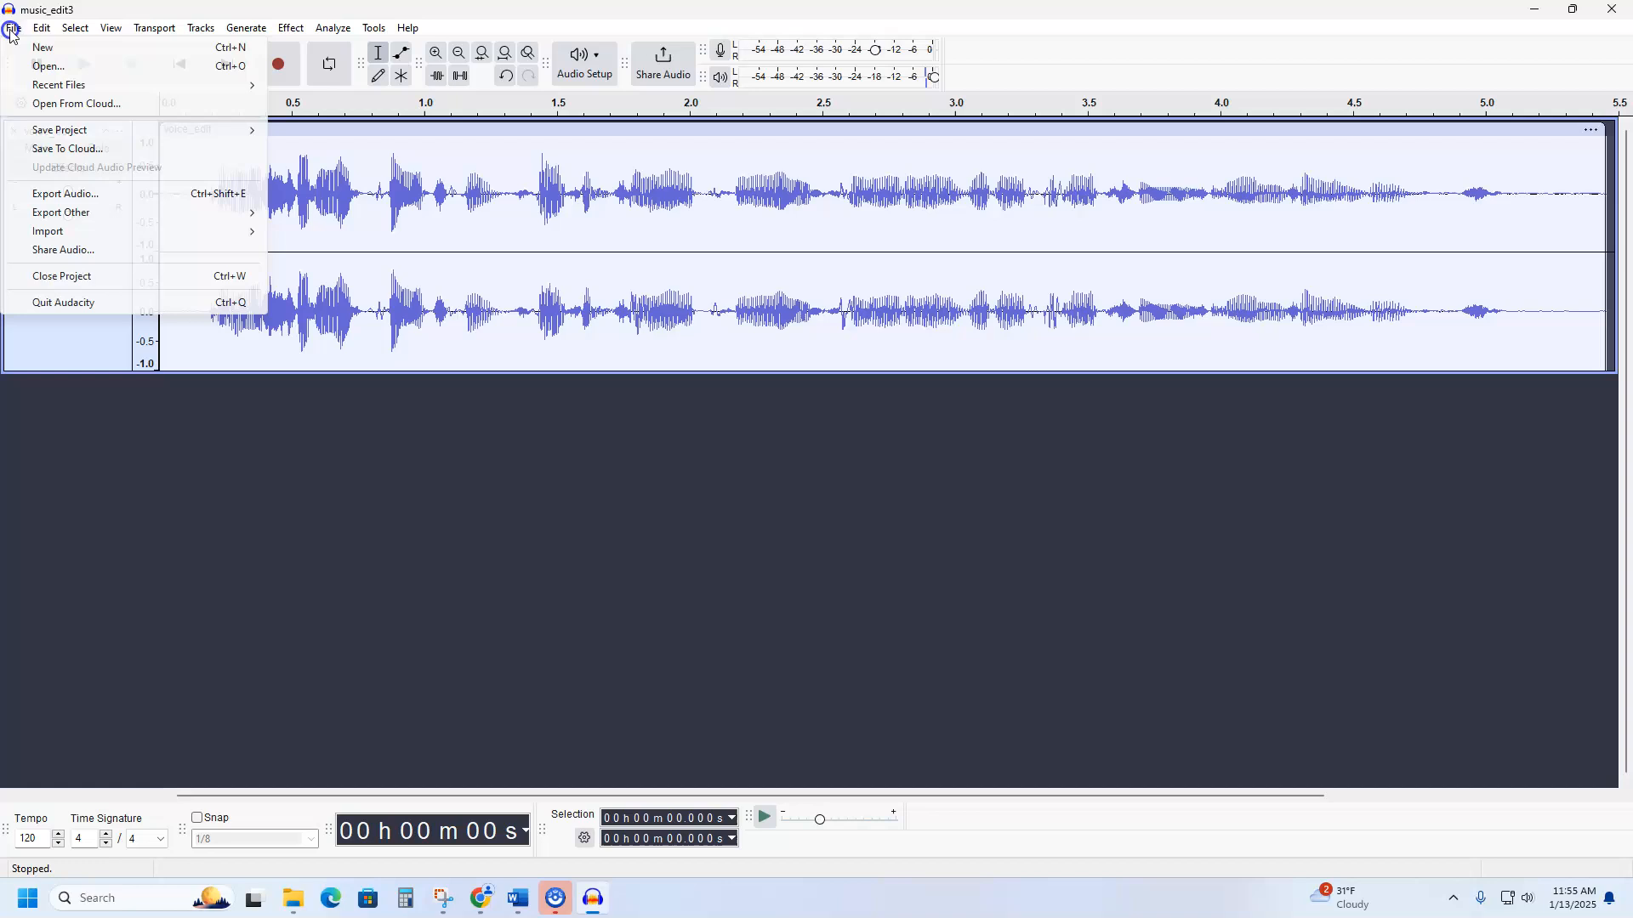
pyautogui.moveTo(77, 130)
pyautogui.click(357, 152)
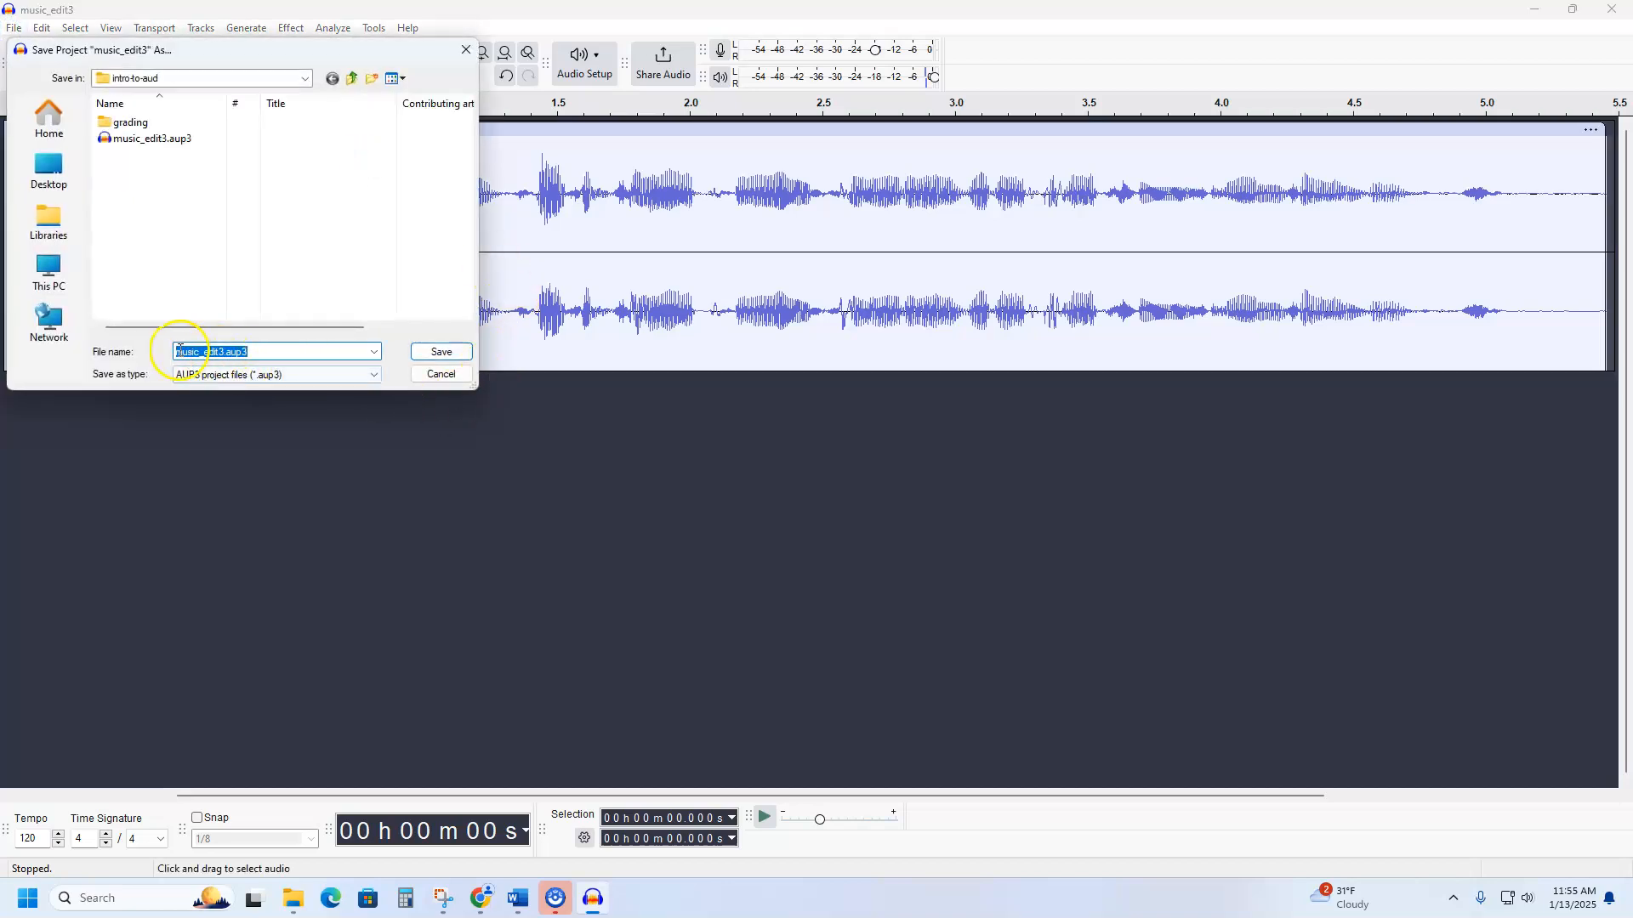
pyautogui.click(198, 353)
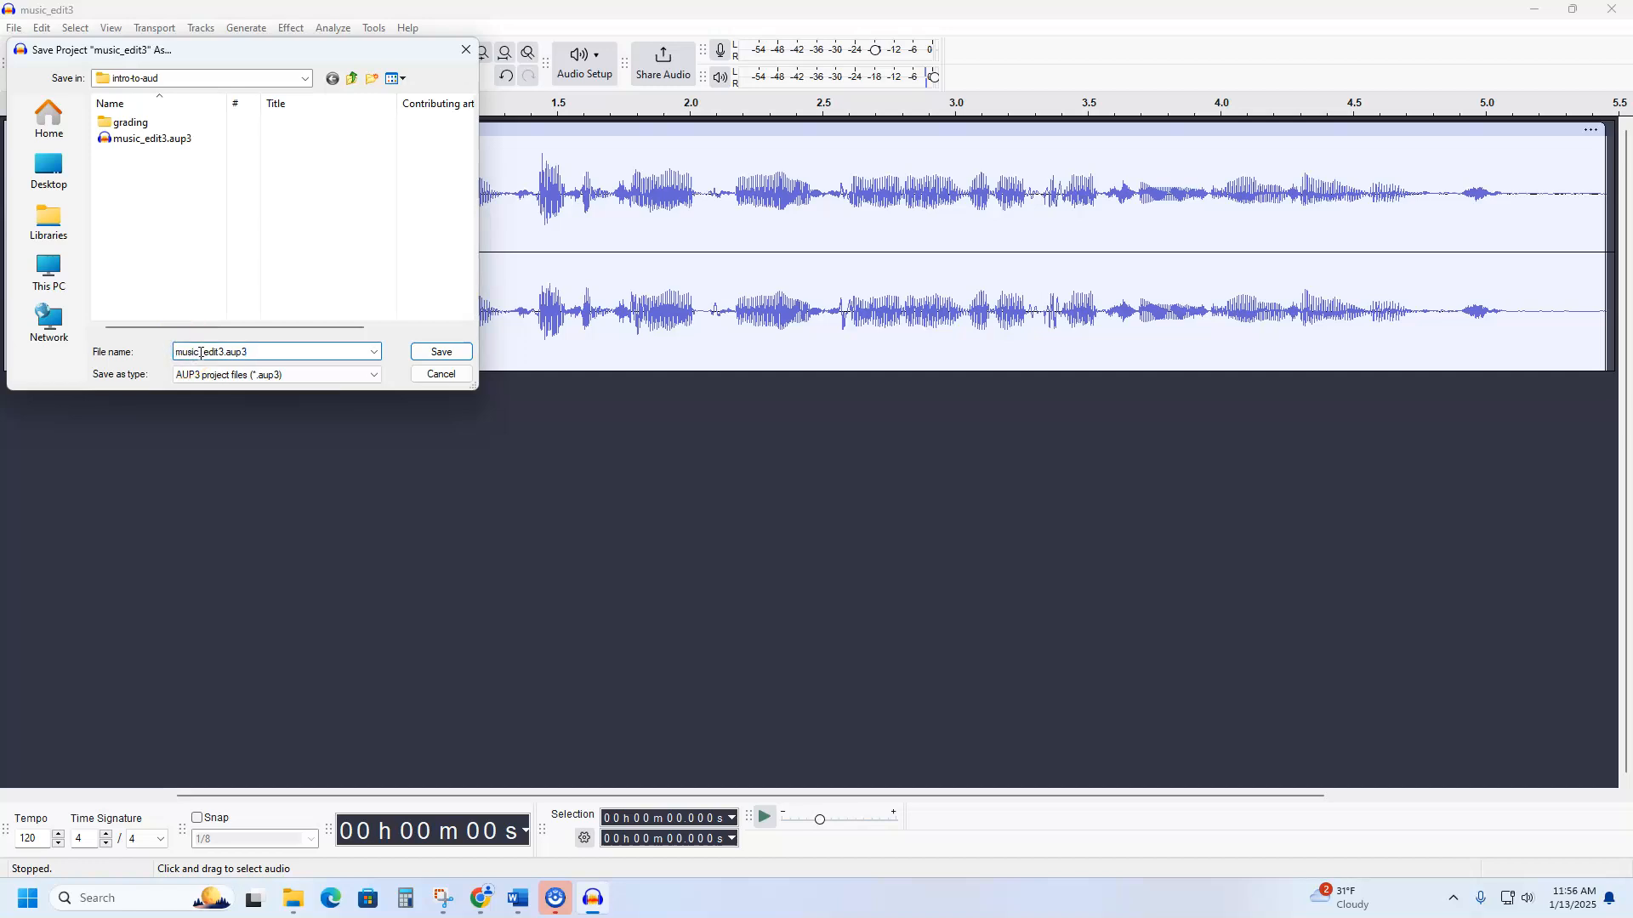
pyautogui.click(225, 352)
pyautogui.moveTo(223, 352); pyautogui.dragTo(170, 353)
pyautogui.write('voice')
pyautogui.click(441, 352)
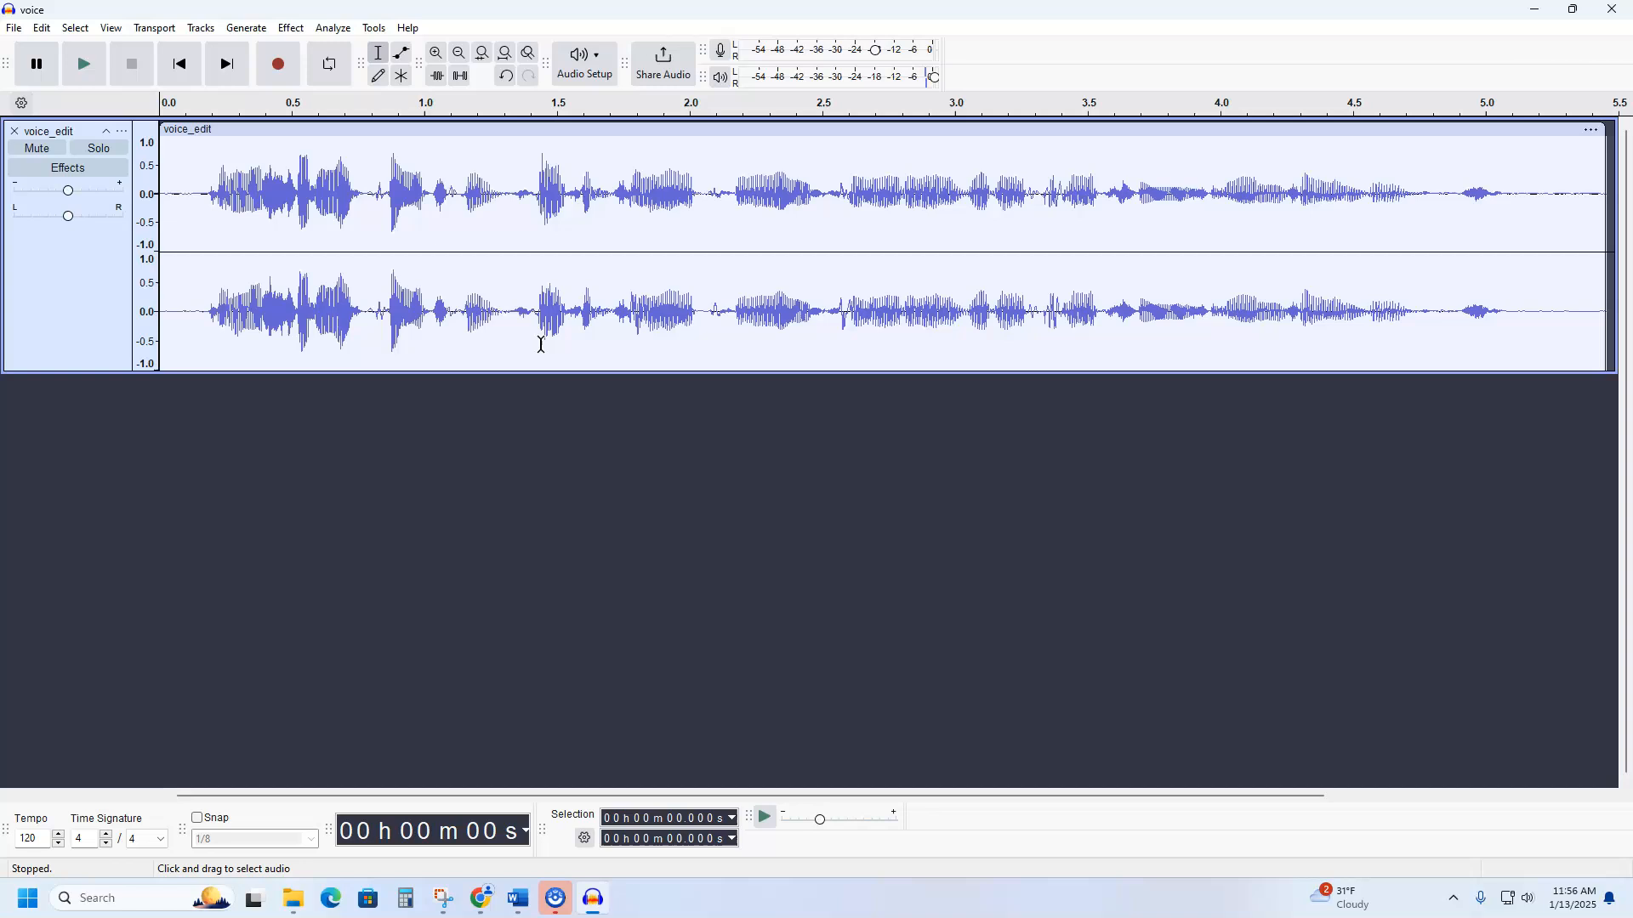
# Play the voice clip from about 0.16 s and raise the system volume.
pyautogui.click(202, 195)
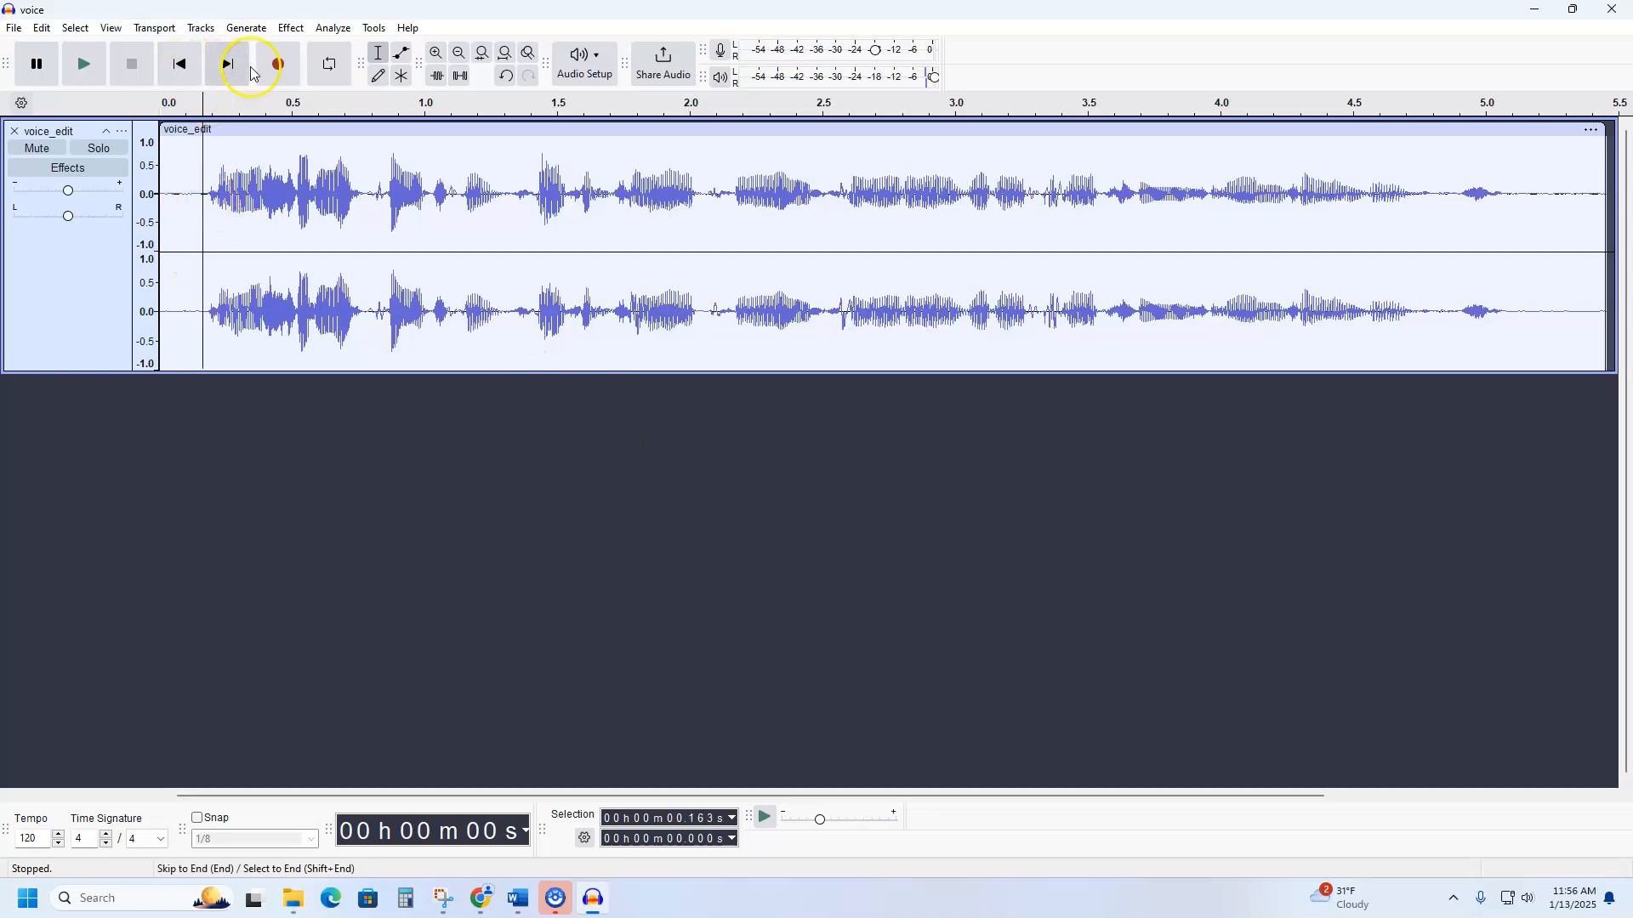
pyautogui.click(85, 69)
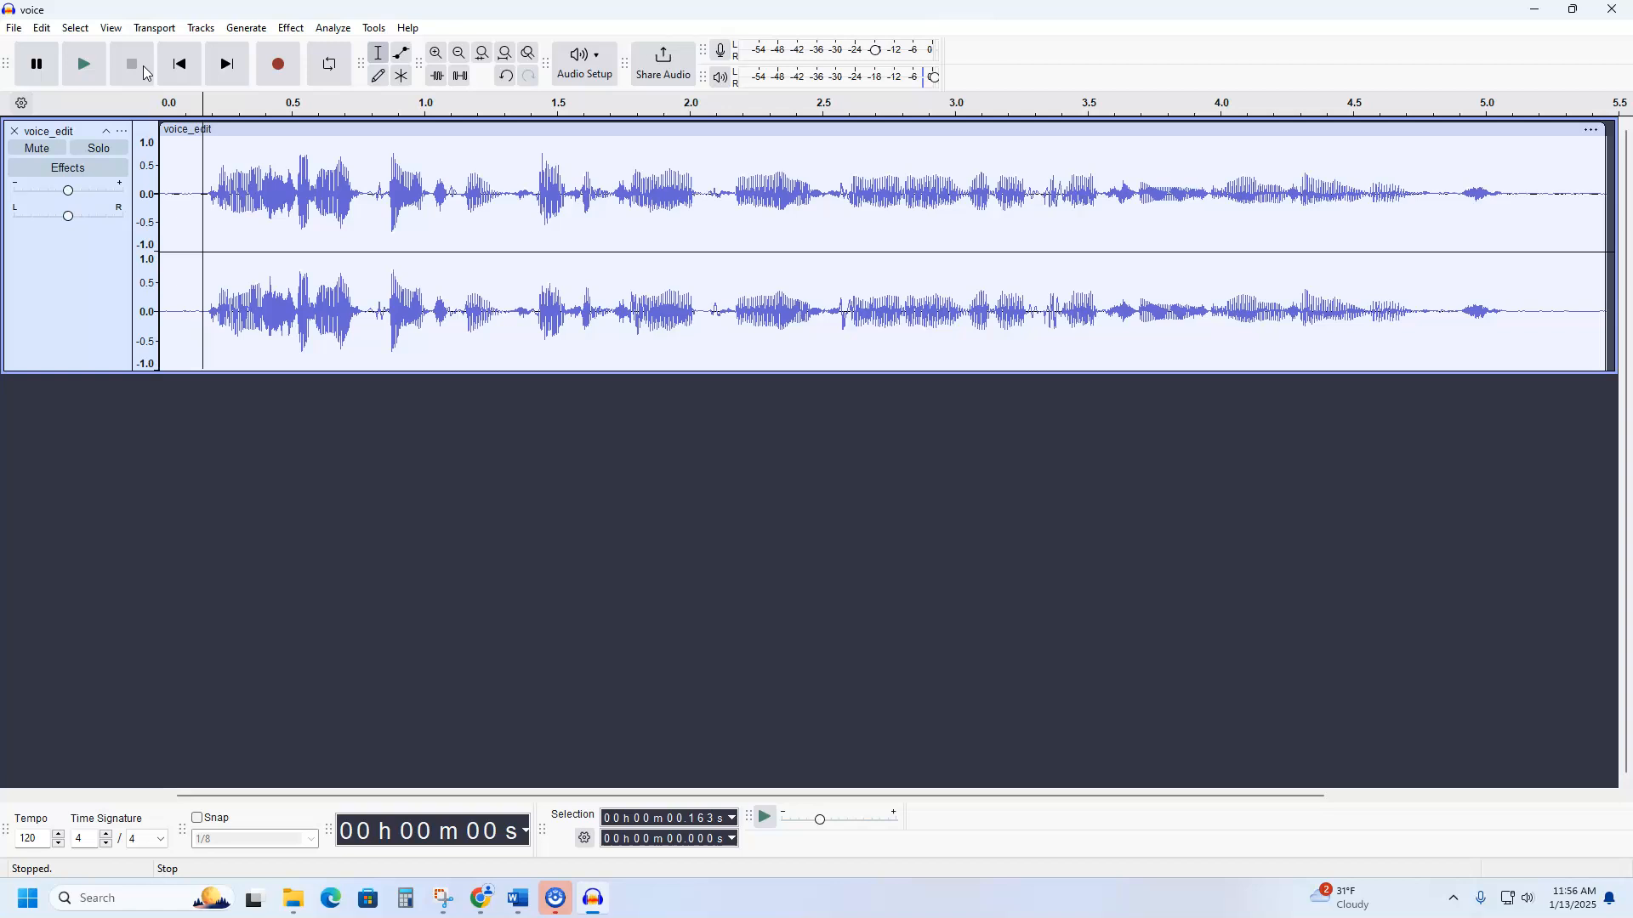
pyautogui.click(1531, 905)
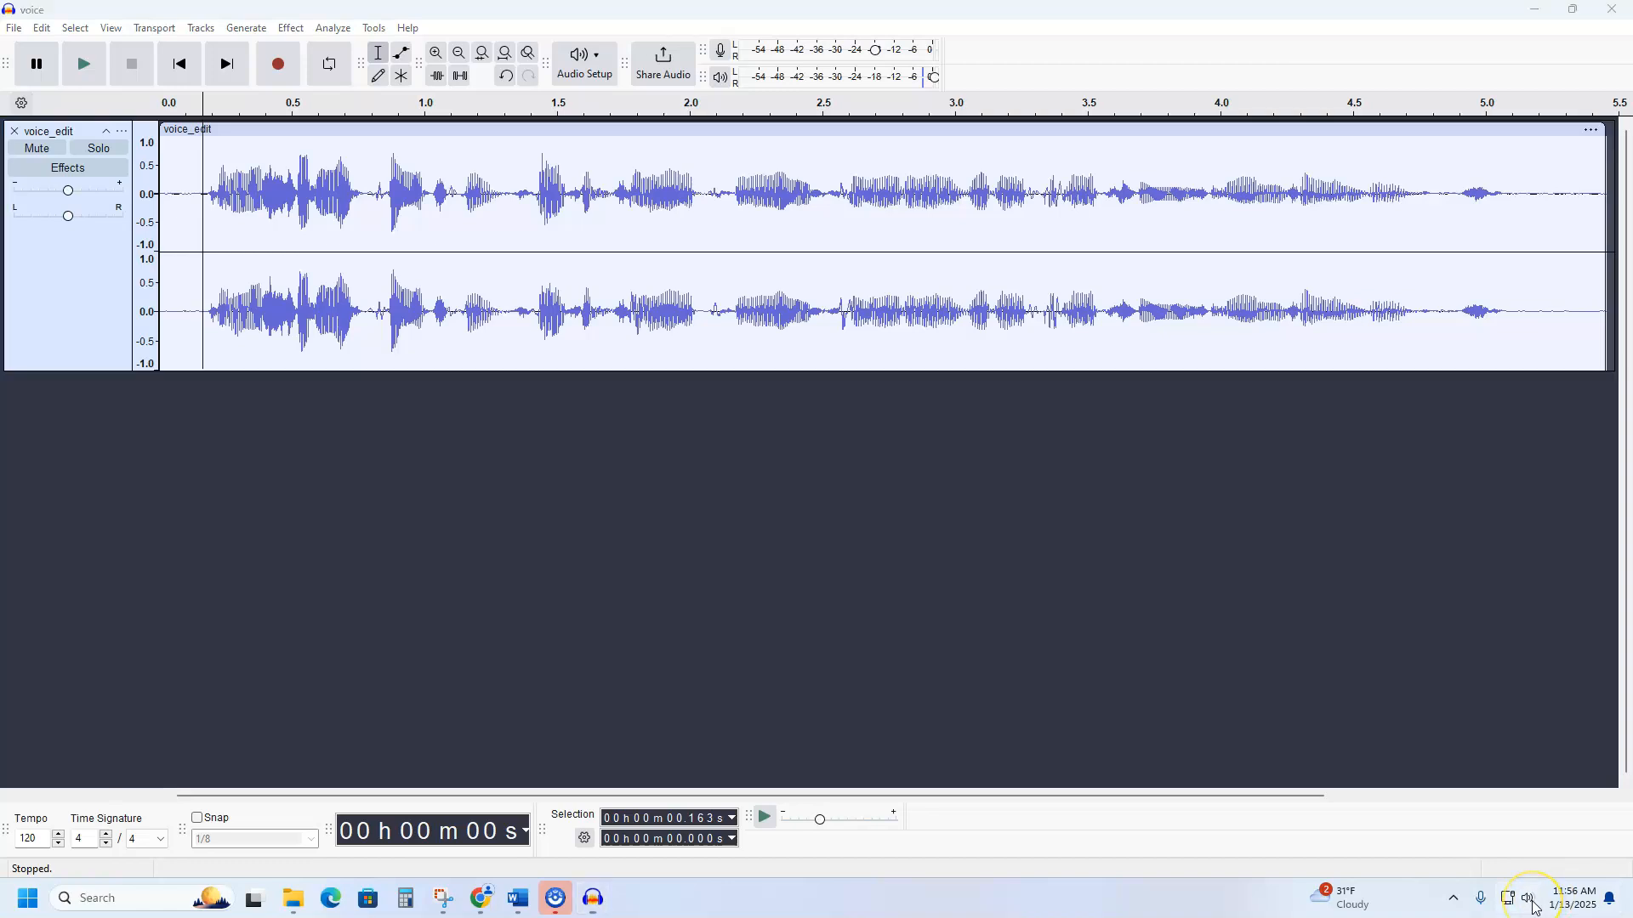
pyautogui.click(1445, 793)
pyautogui.moveTo(1449, 793); pyautogui.dragTo(1517, 790)
# Play the voice clip from about 2.16 s and again from about 2.55 s to locate the phrases.
pyautogui.click(732, 198)
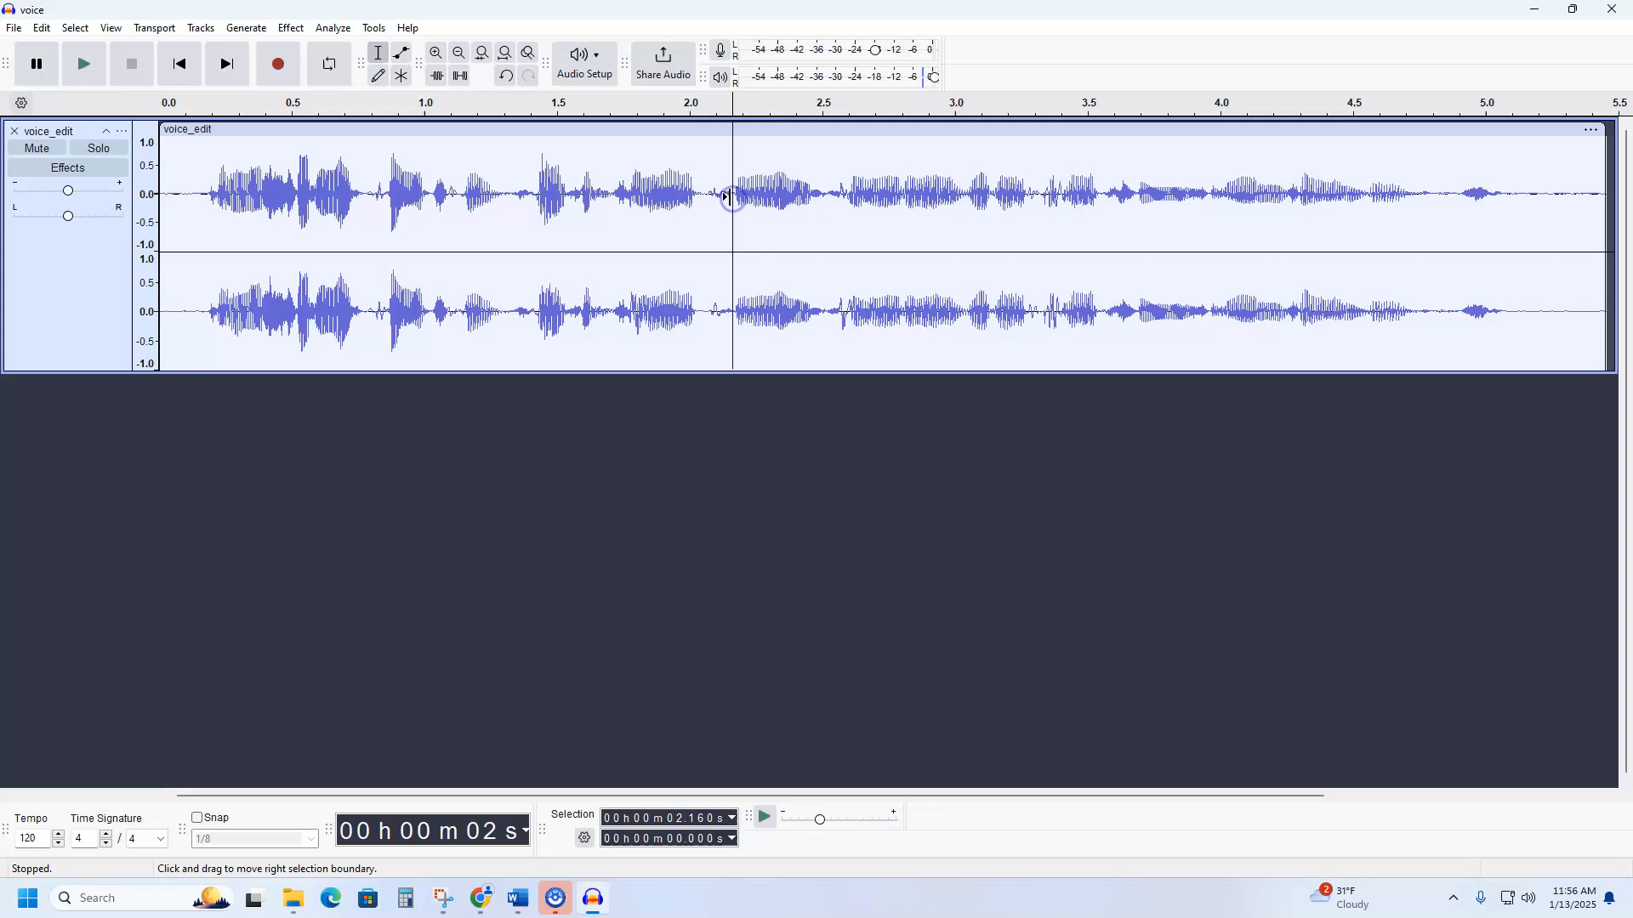
pyautogui.press('space')
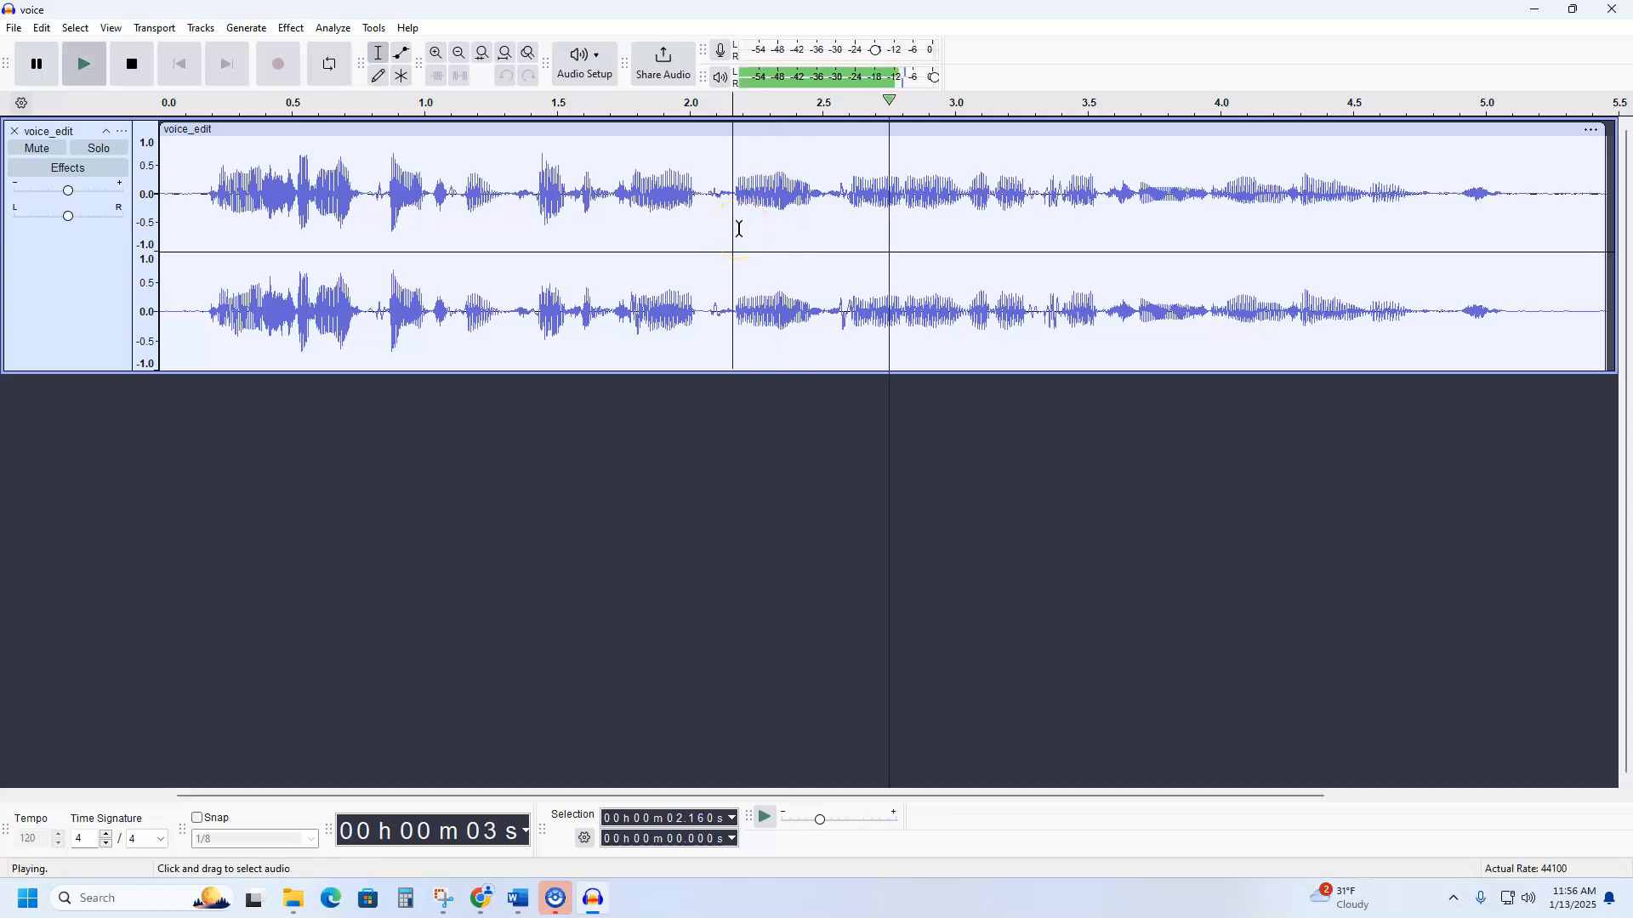
pyautogui.click(816, 201)
pyautogui.click(836, 196)
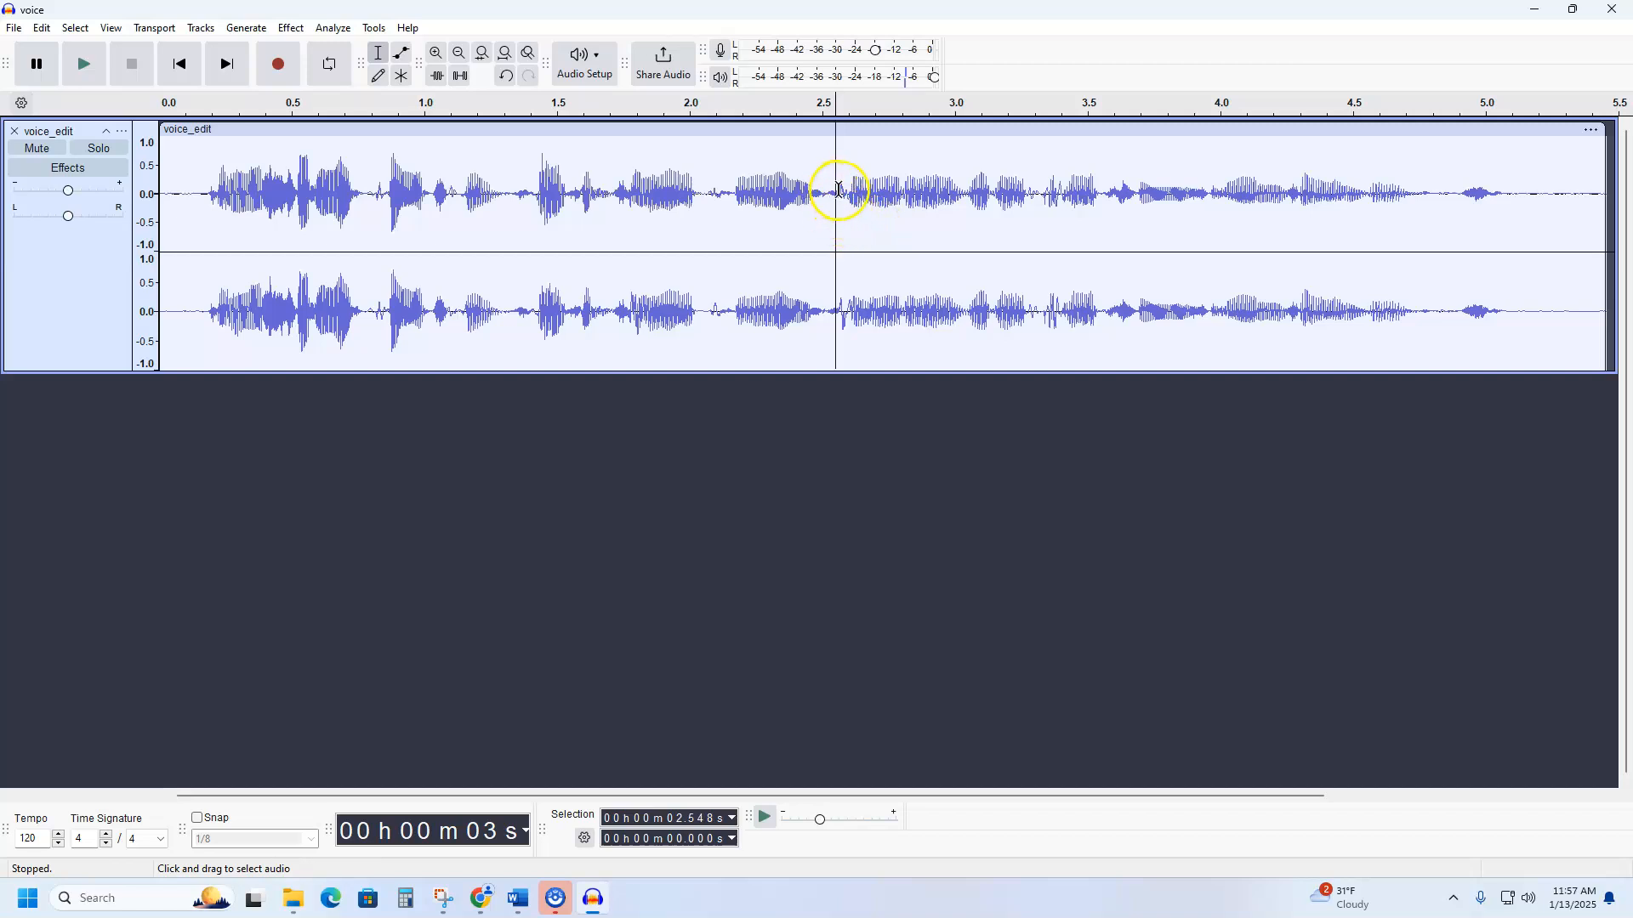
pyautogui.press('space')
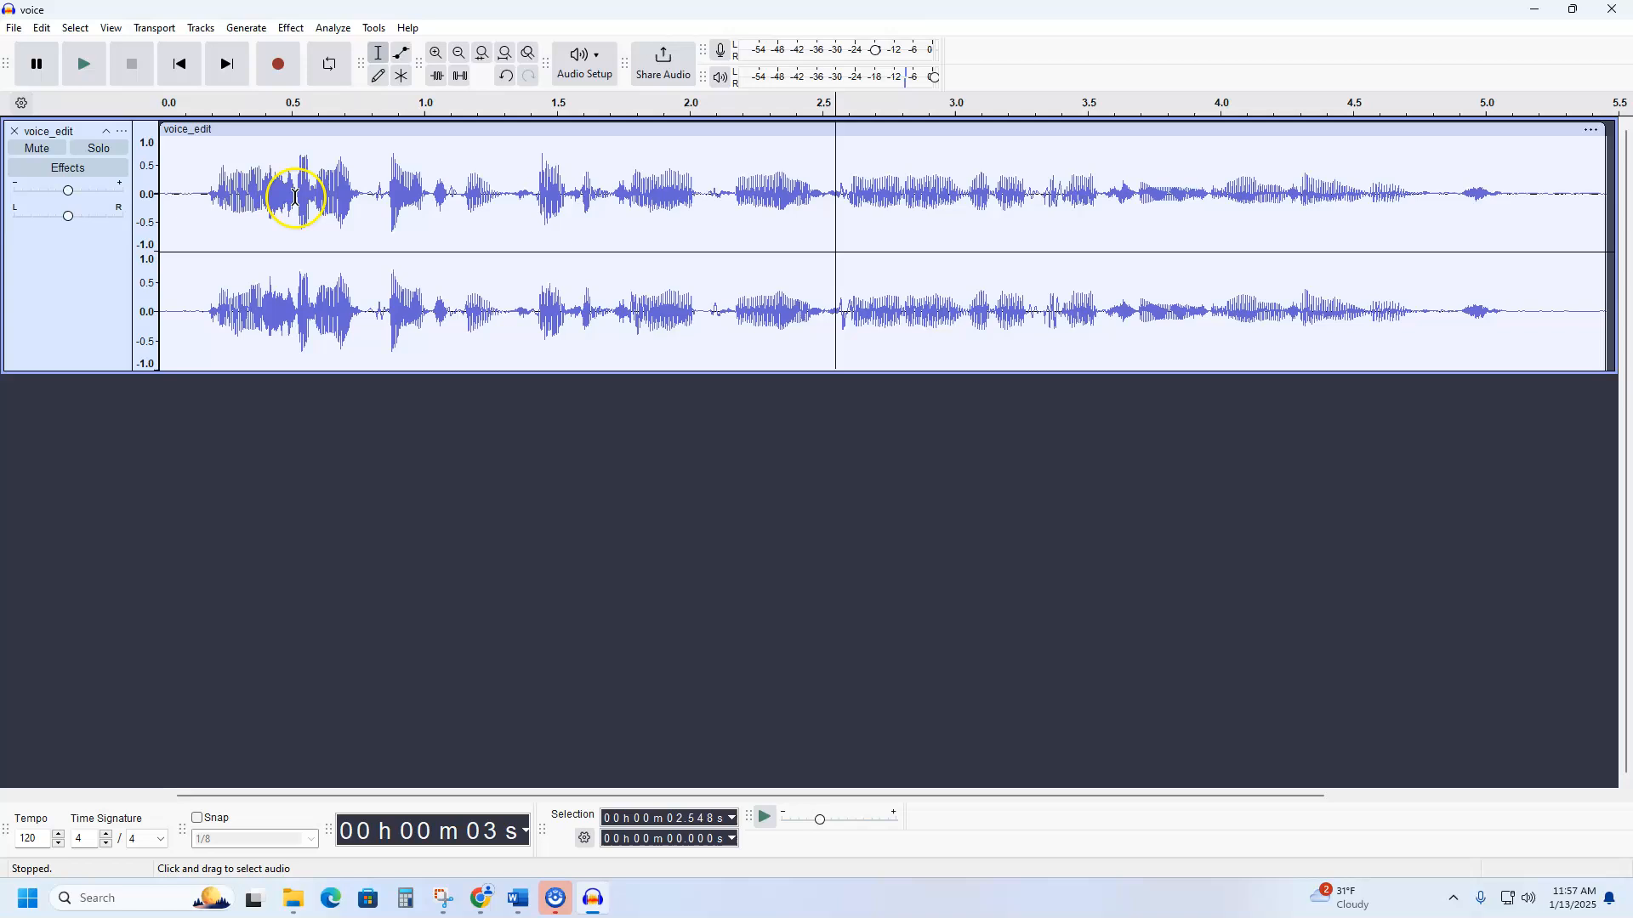
# Delete the silence in the first 0.17 s of the voice clip and from about 4.92 s to its end.
pyautogui.moveTo(204, 198); pyautogui.dragTo(128, 201)
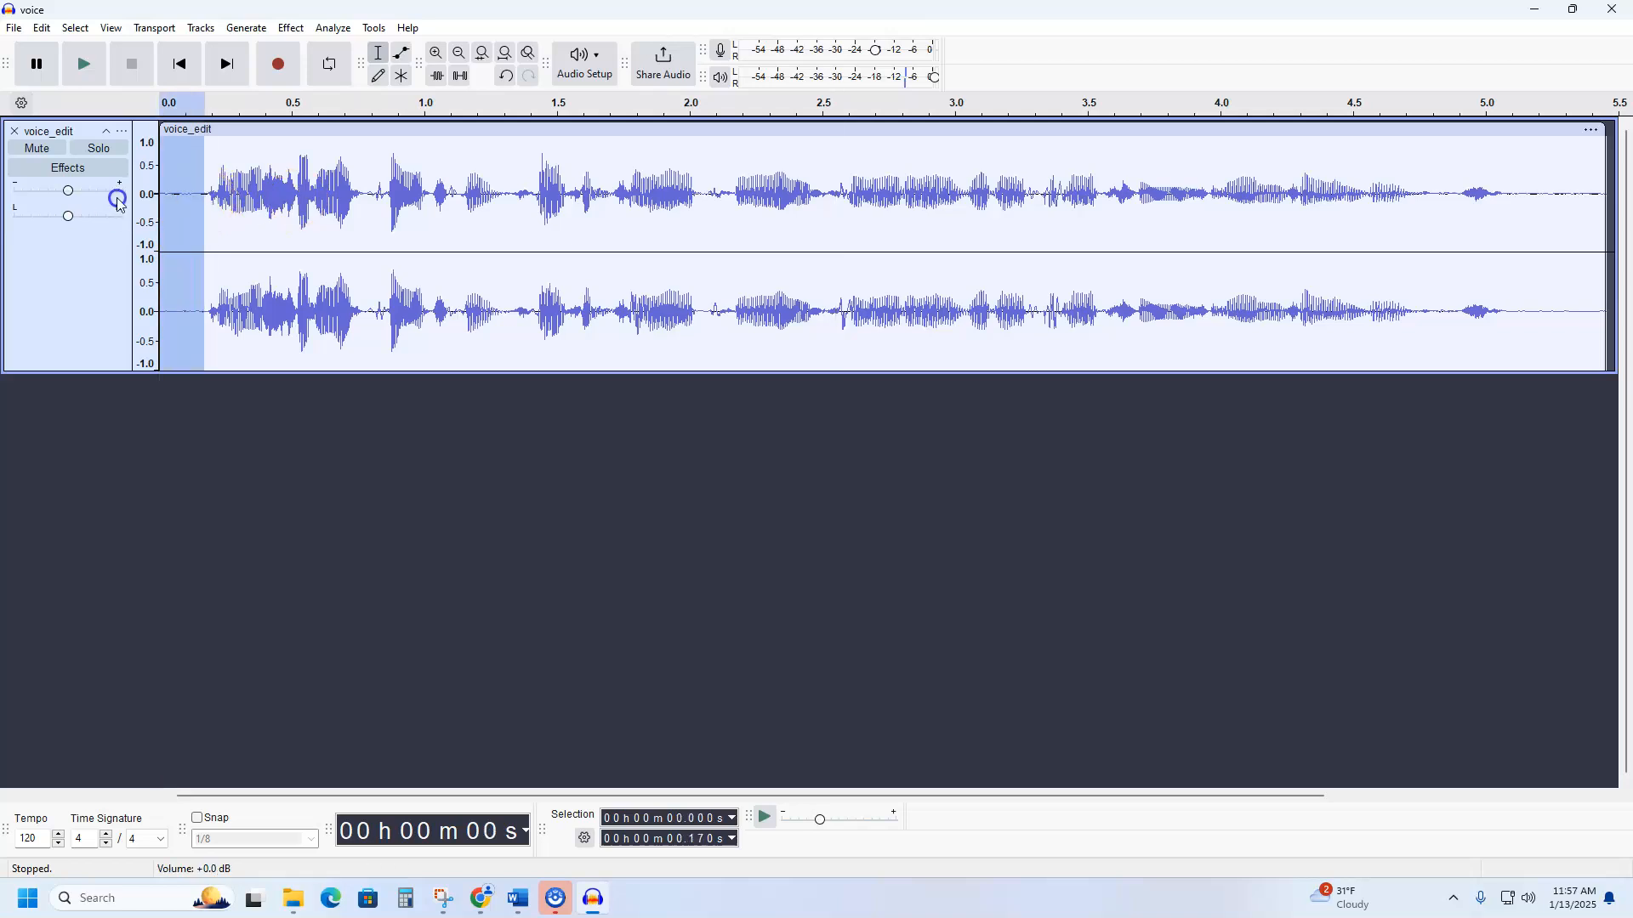
pyautogui.press('Delete')
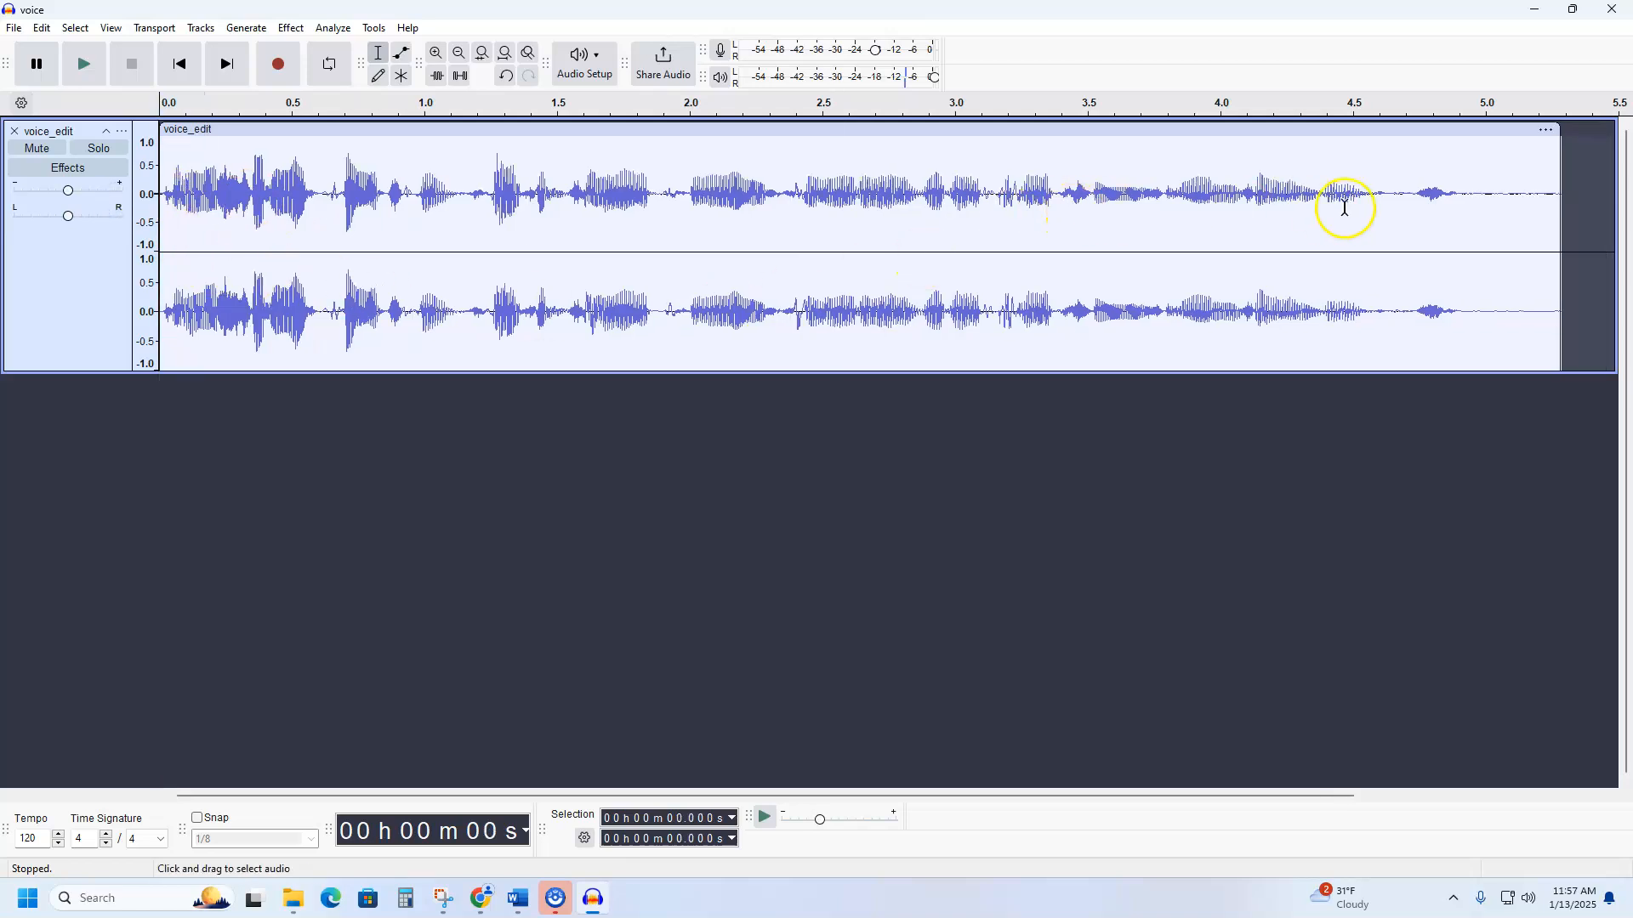
pyautogui.moveTo(1463, 204); pyautogui.dragTo(1589, 225)
pyautogui.press('Delete')
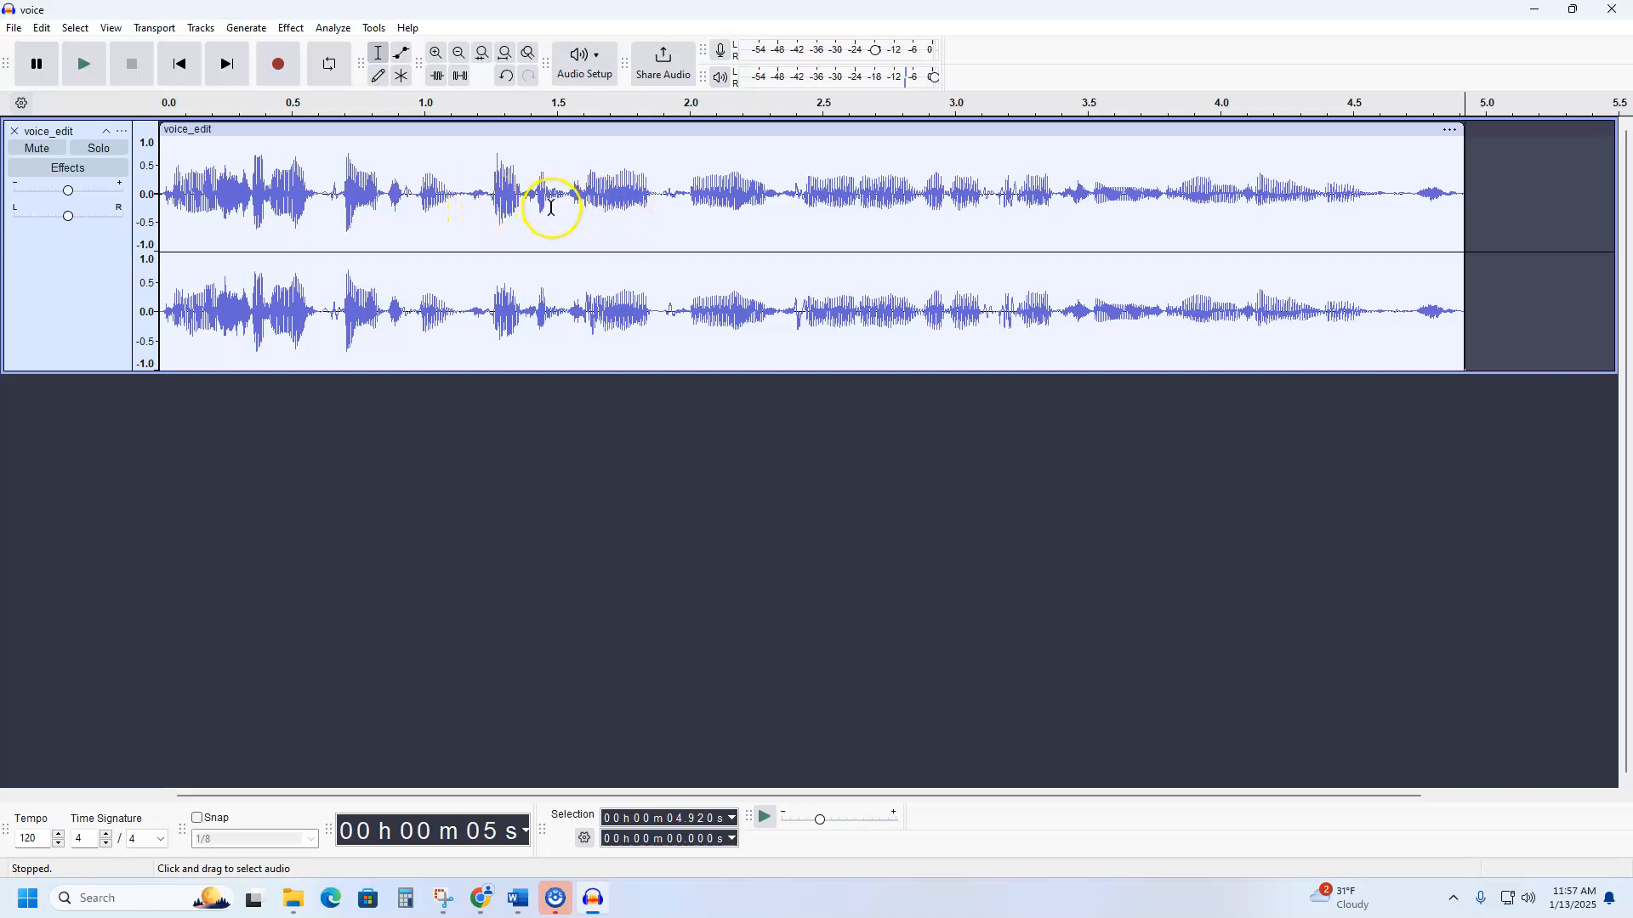
# Play the trimmed voice clip from about 1.91 s and from about 2.34 s to check where phrases start.
pyautogui.click(668, 195)
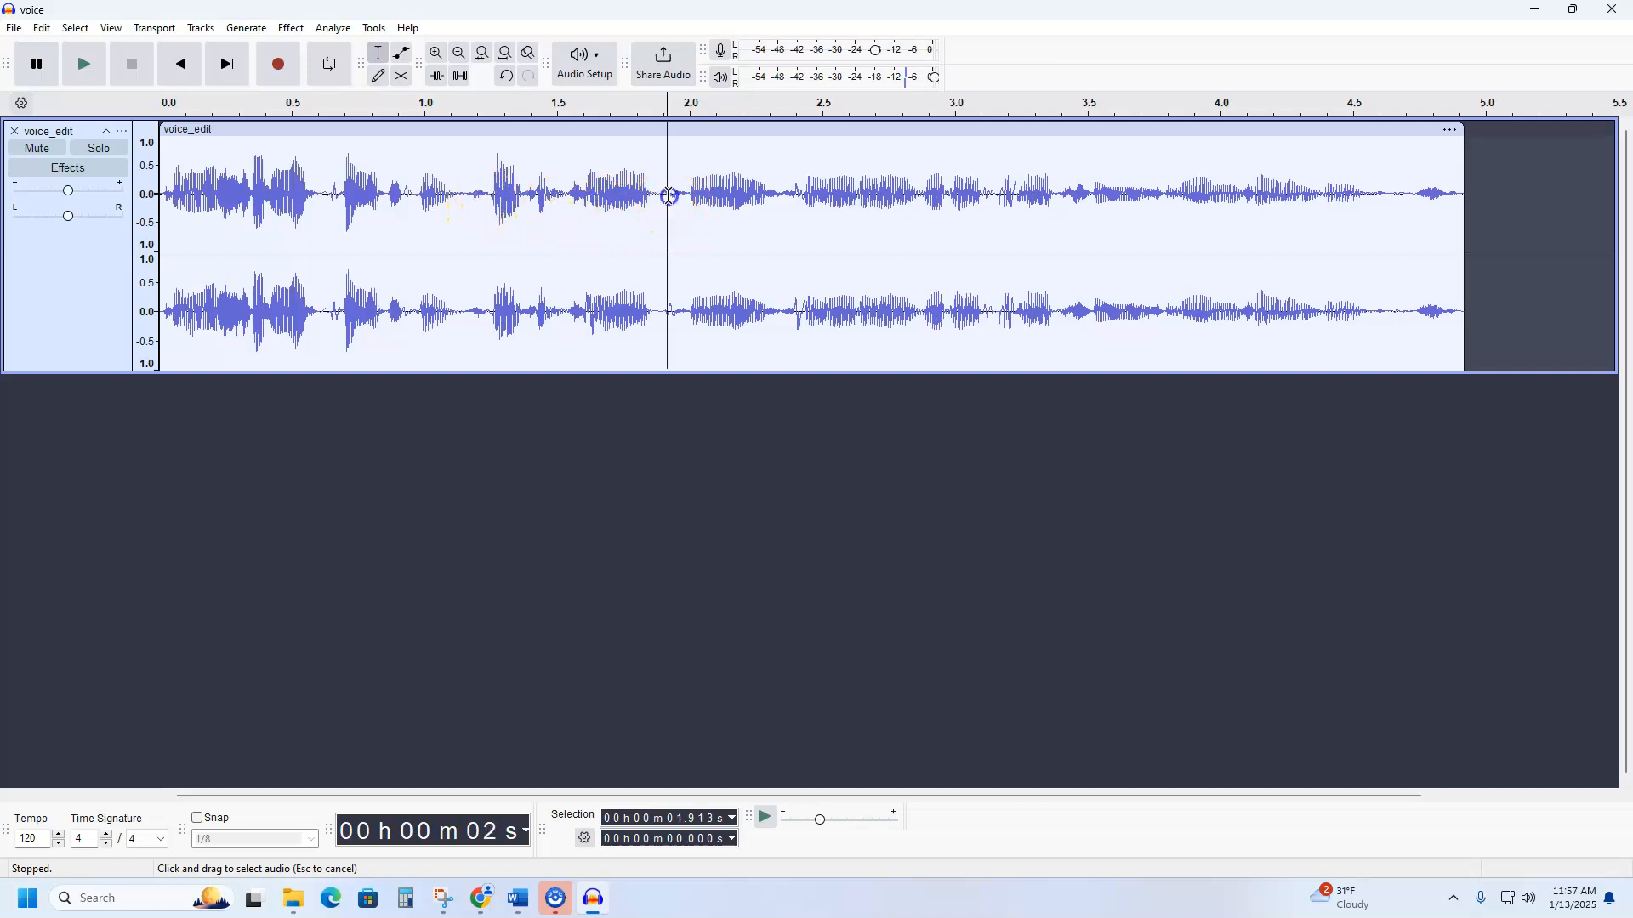
pyautogui.press('space')
pyautogui.click(781, 193)
pyautogui.press('space')
pyautogui.press('space')
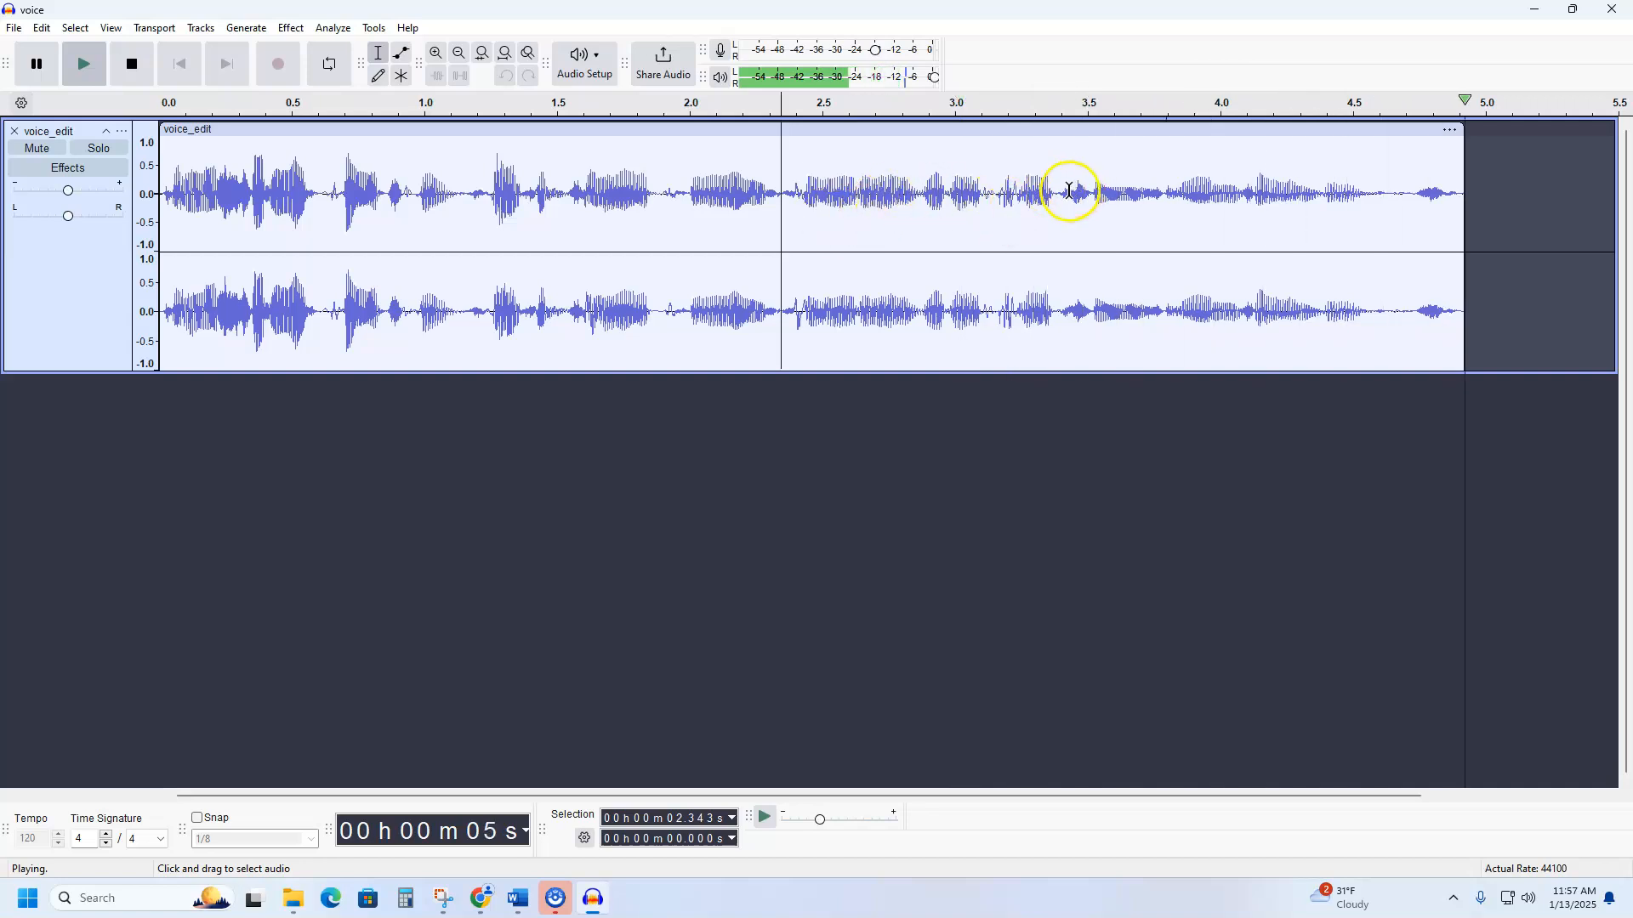
pyautogui.press('space')
# Zoom in on the section from about 1.99 to 3.62 s and play it, then play onward from about 2.59 s.
pyautogui.moveTo(686, 196); pyautogui.dragTo(1121, 207)
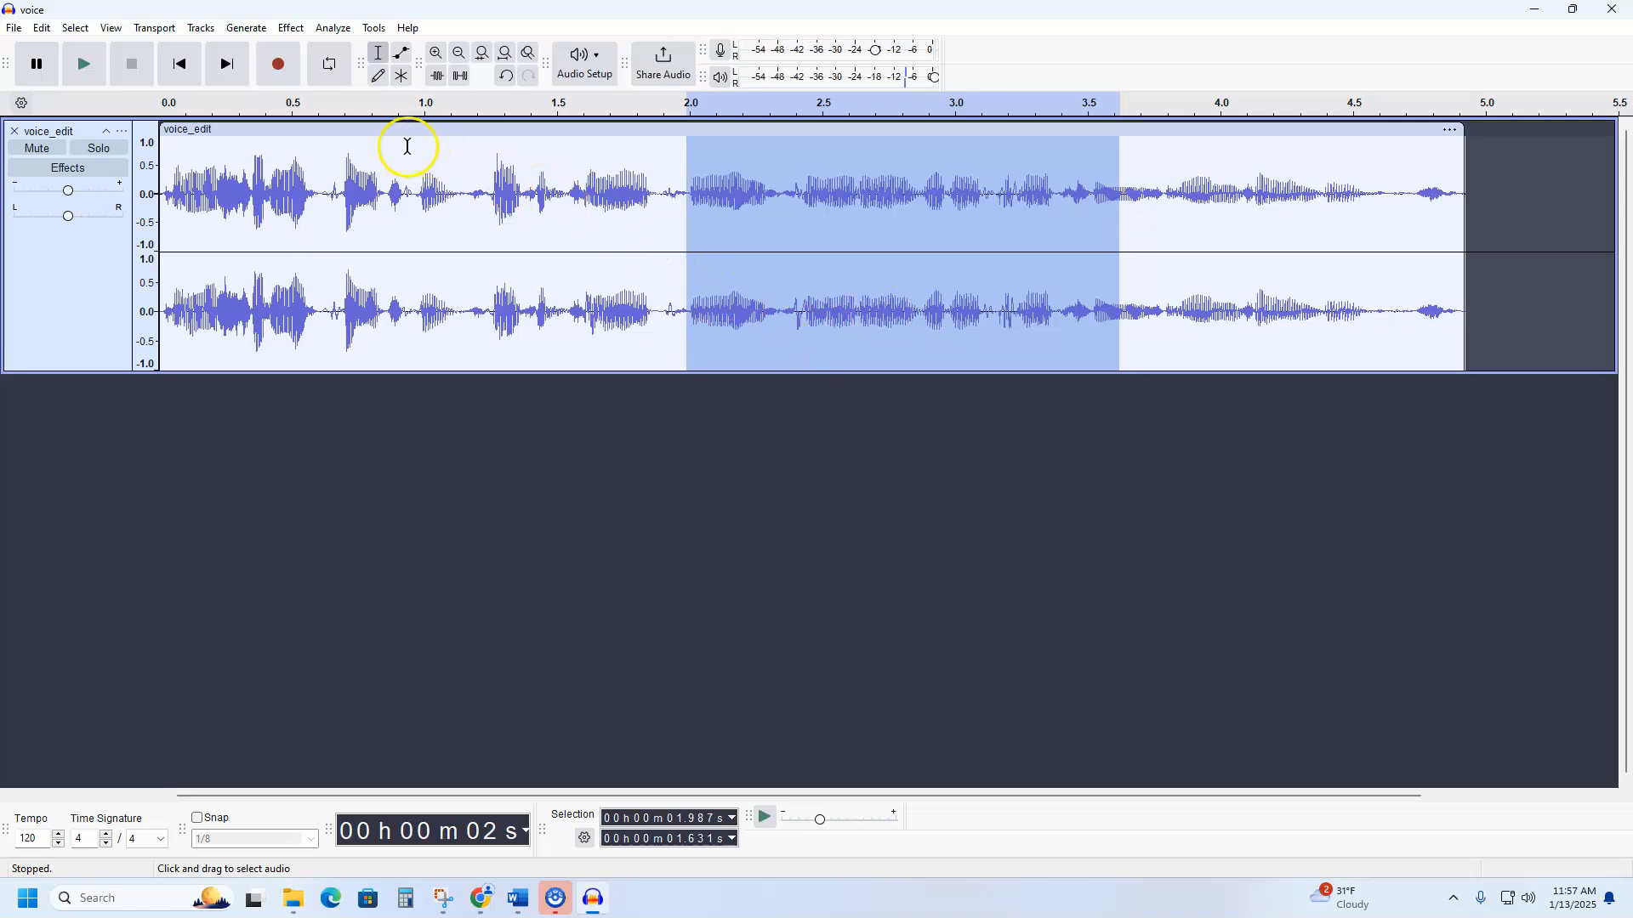
pyautogui.click(482, 55)
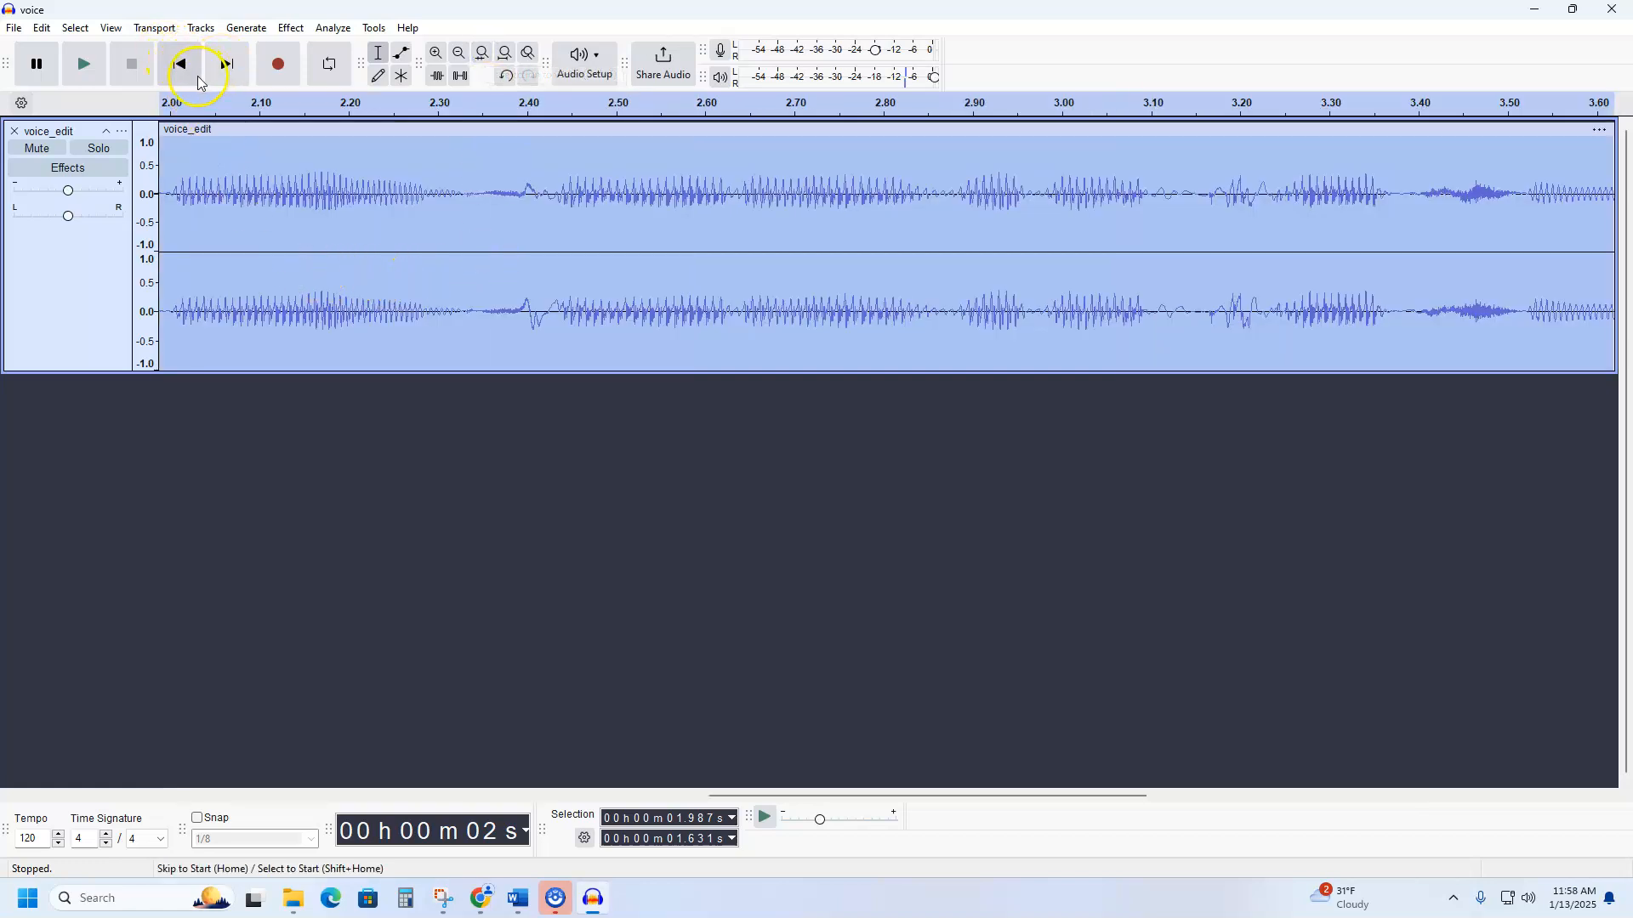
pyautogui.click(94, 73)
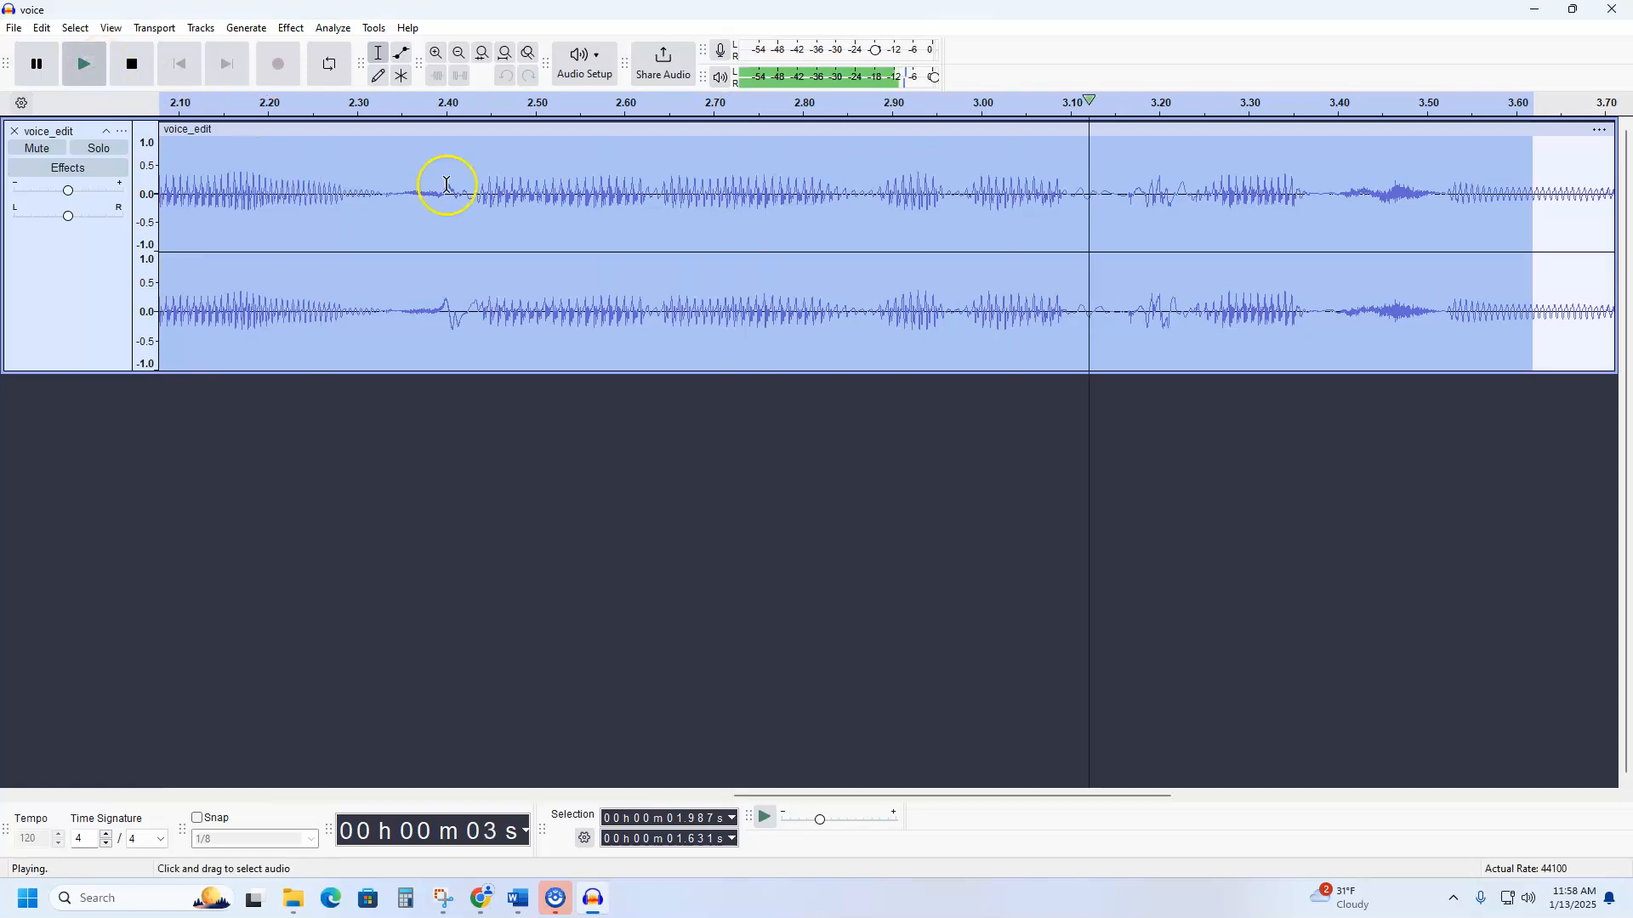
pyautogui.click(616, 353)
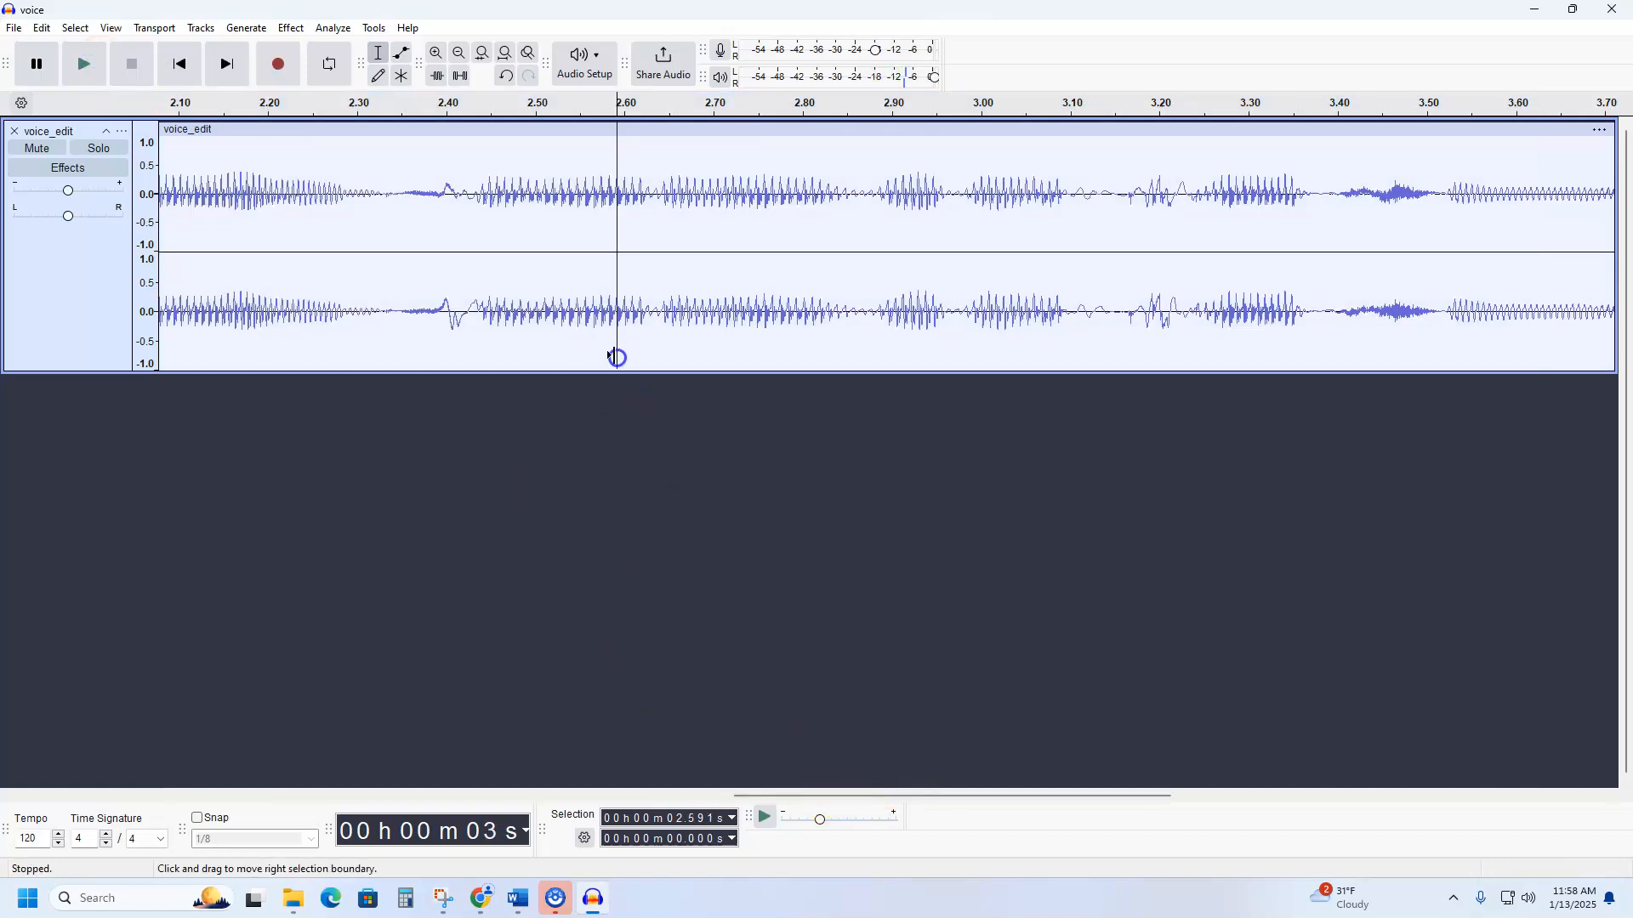
pyautogui.moveTo(916, 800); pyautogui.dragTo(970, 792)
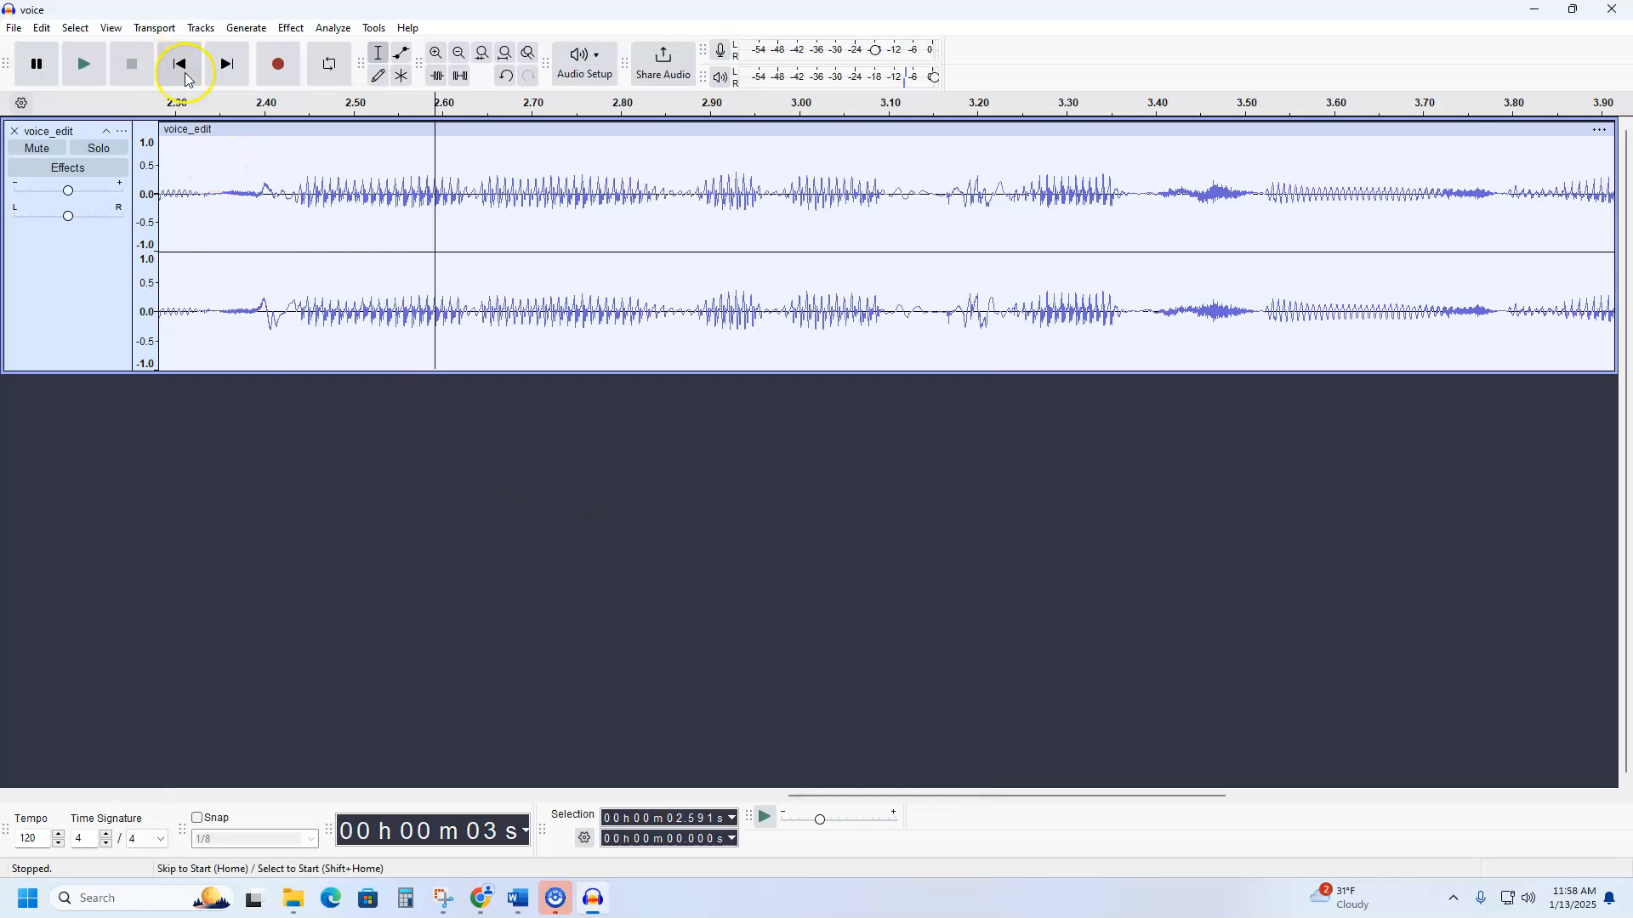
pyautogui.click(83, 73)
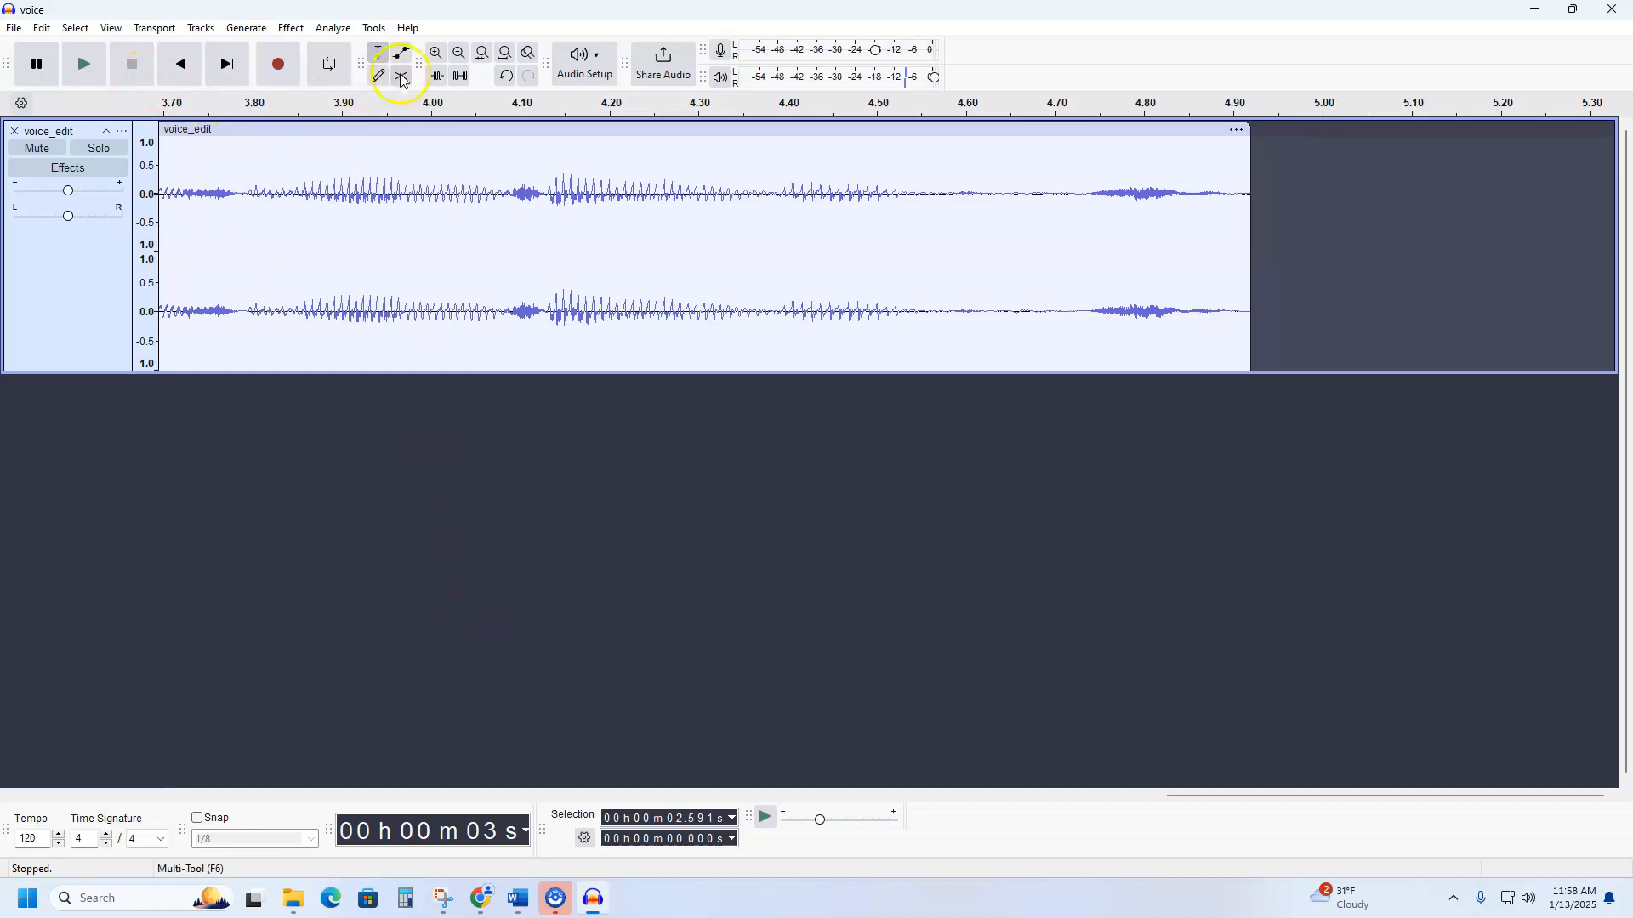
# Zoom out on the voice clip and play it from about 2.59 s and again from about 2.36 s.
pyautogui.click(459, 53)
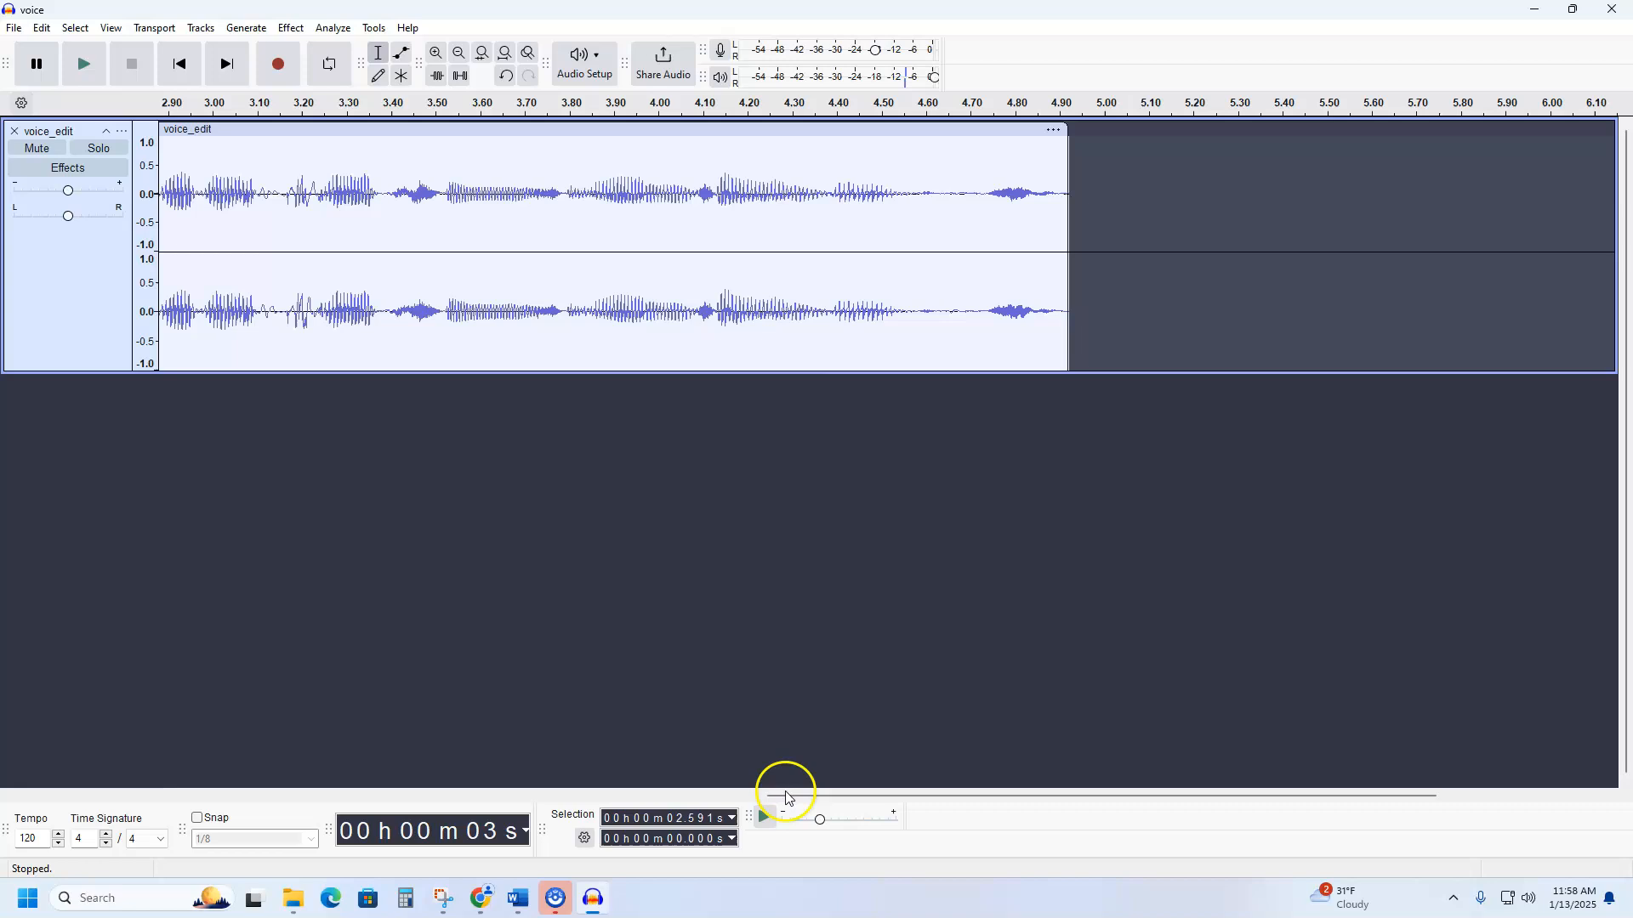
pyautogui.moveTo(790, 796); pyautogui.dragTo(629, 796)
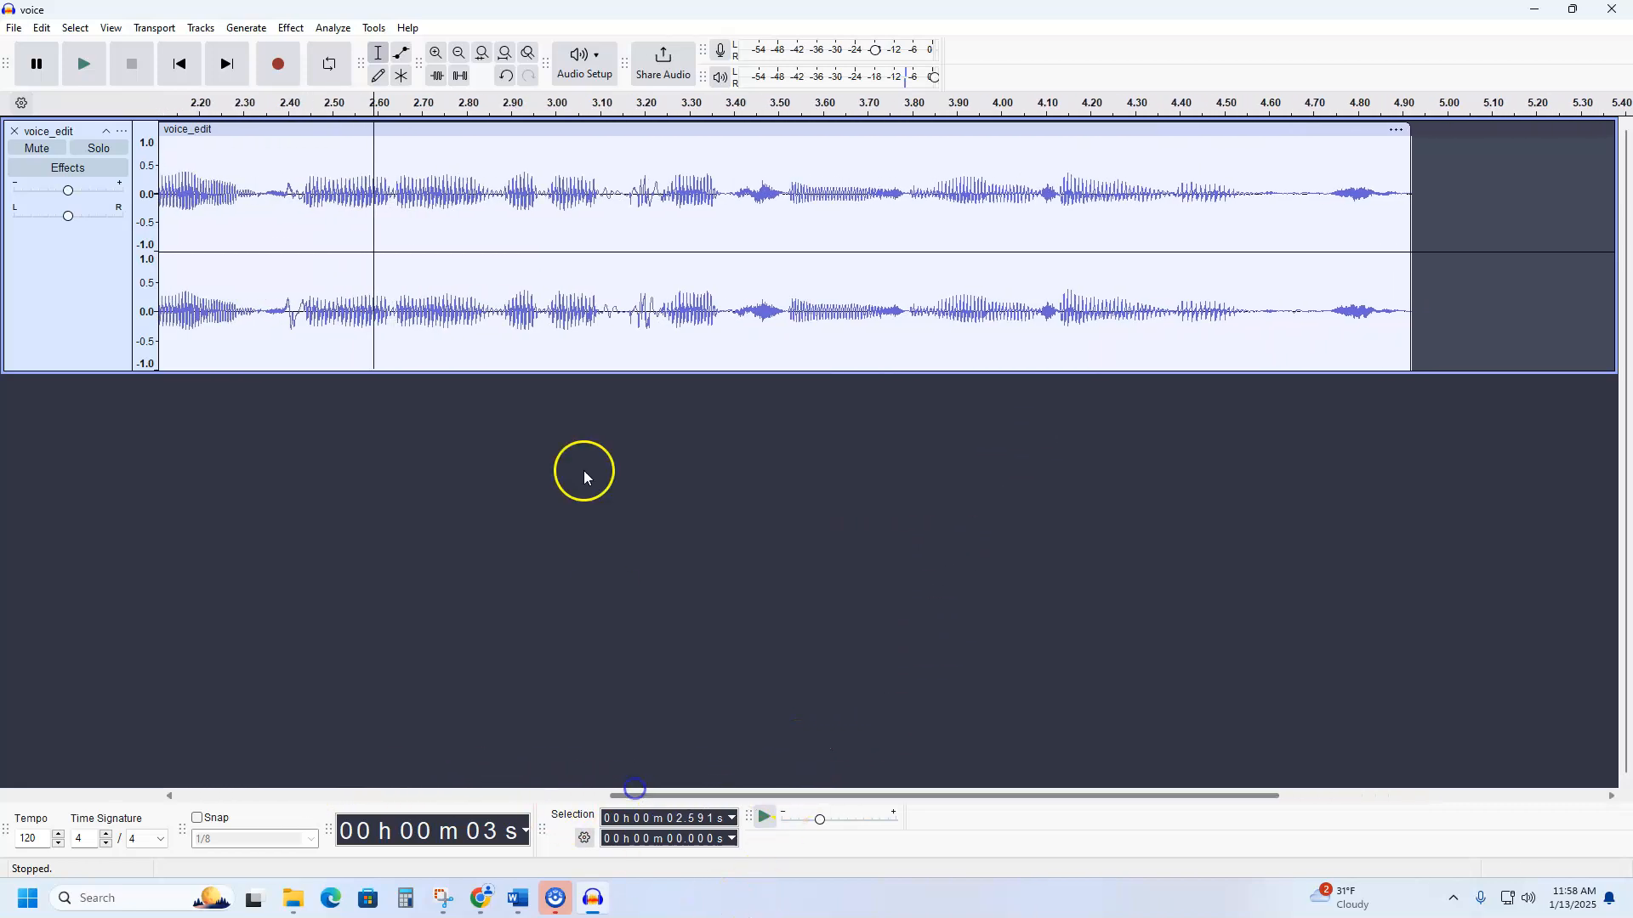
pyautogui.press('space')
pyautogui.press('space')
pyautogui.click(270, 194)
pyautogui.press('space')
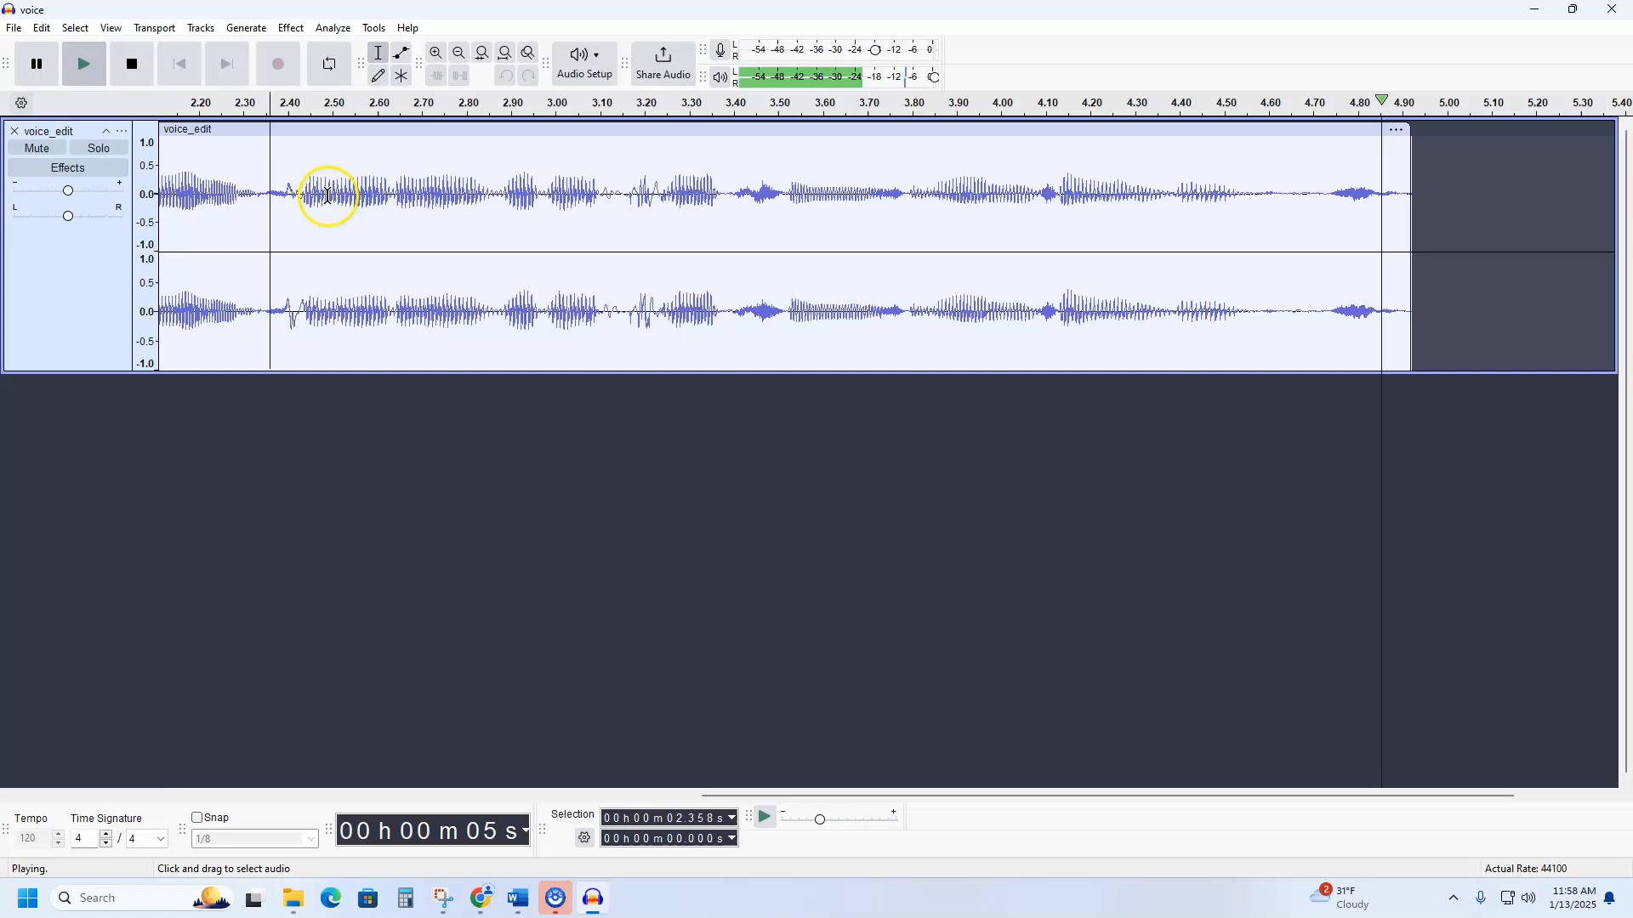
# Select the phrase from about 2.37 to 3.78 s in the voice clip, and play it and the audio before it.
pyautogui.moveTo(279, 194); pyautogui.dragTo(905, 195)
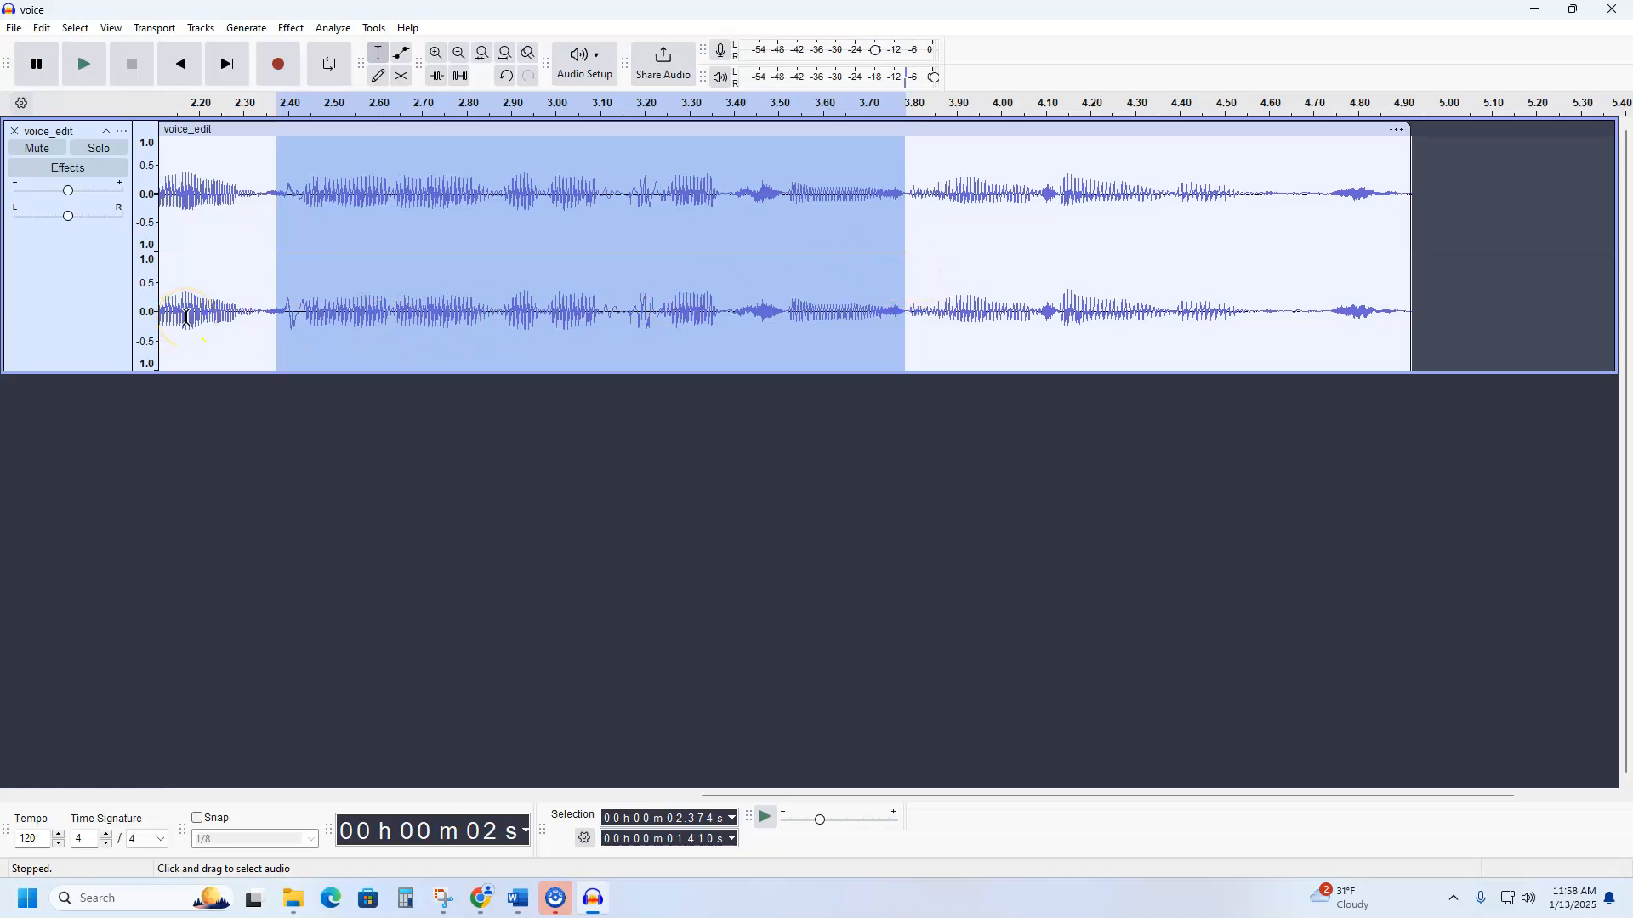
pyautogui.press('space')
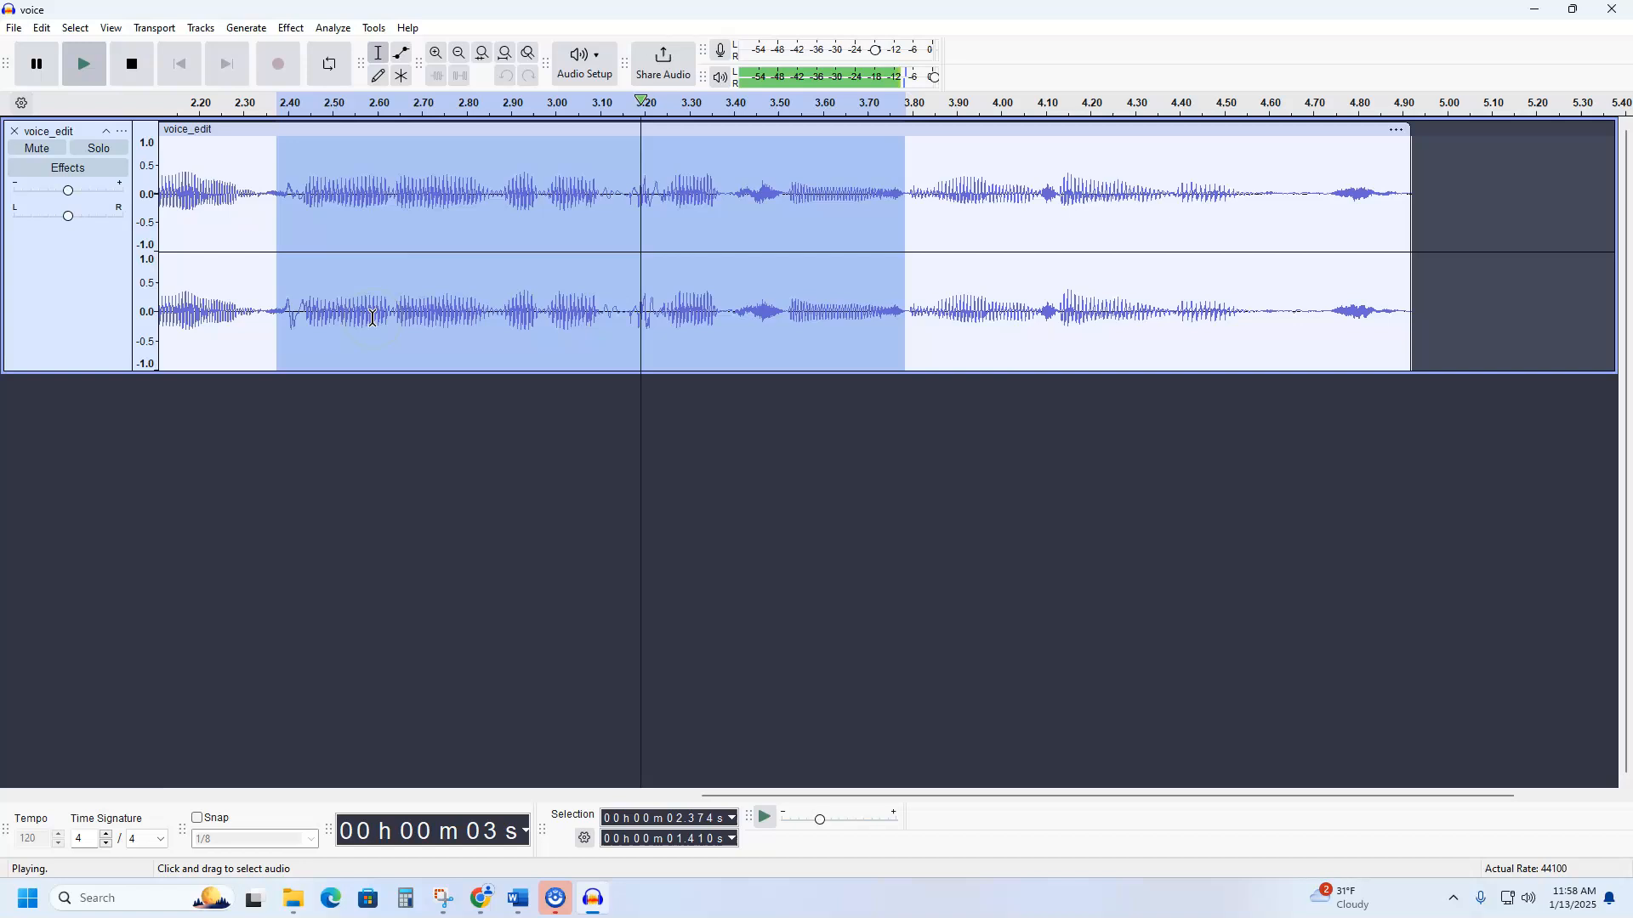
pyautogui.press('space')
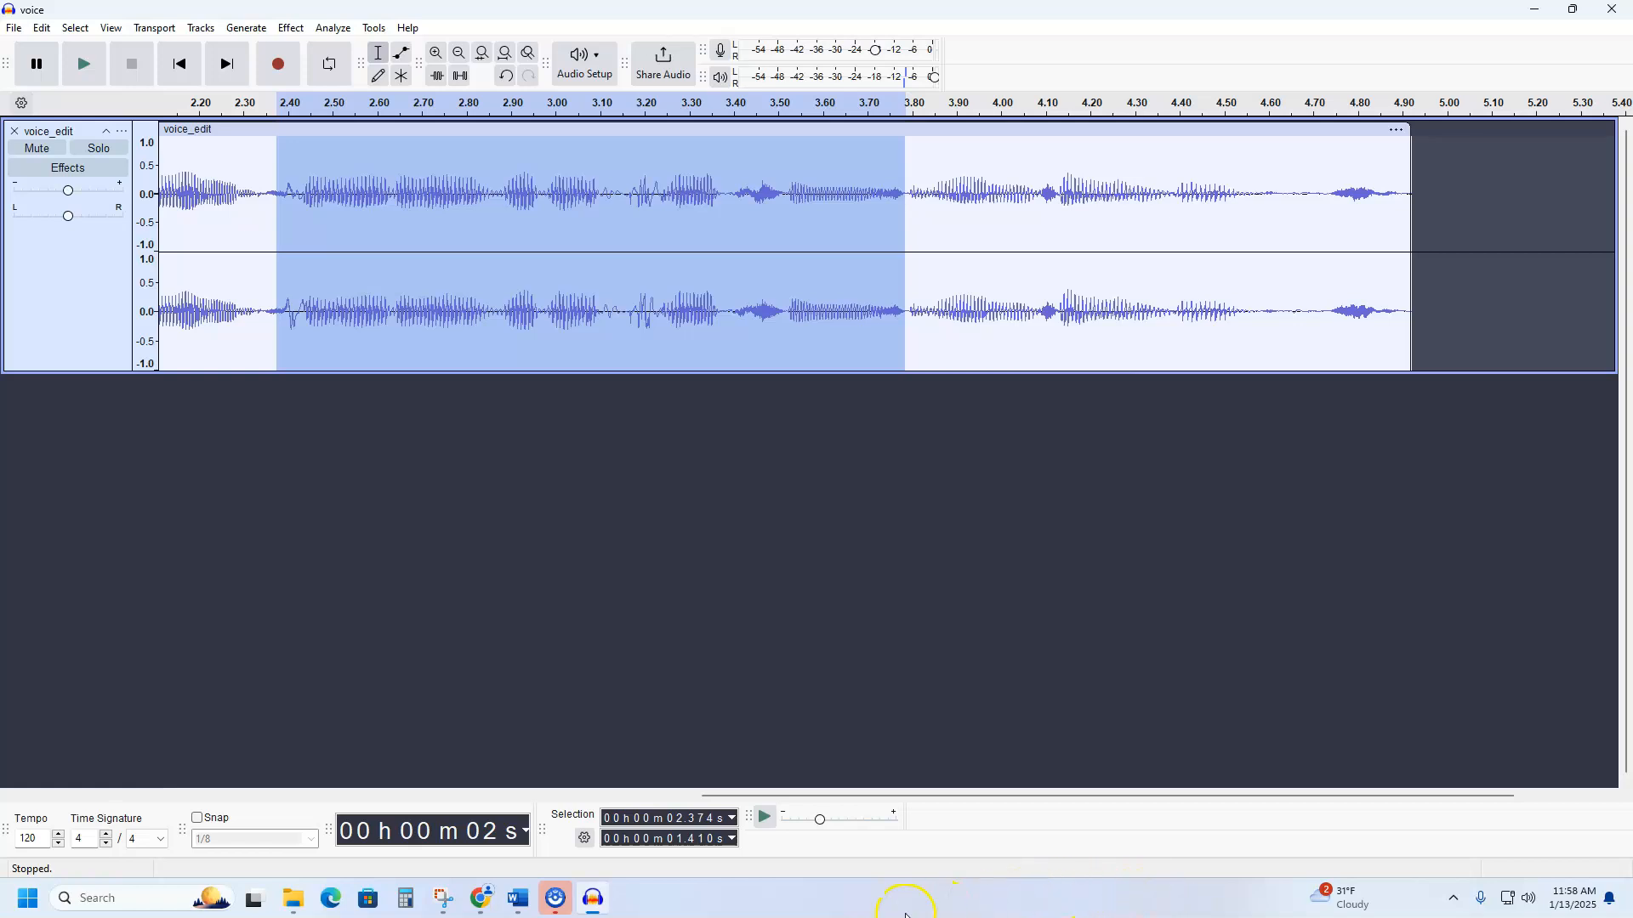
pyautogui.moveTo(941, 796); pyautogui.dragTo(861, 797)
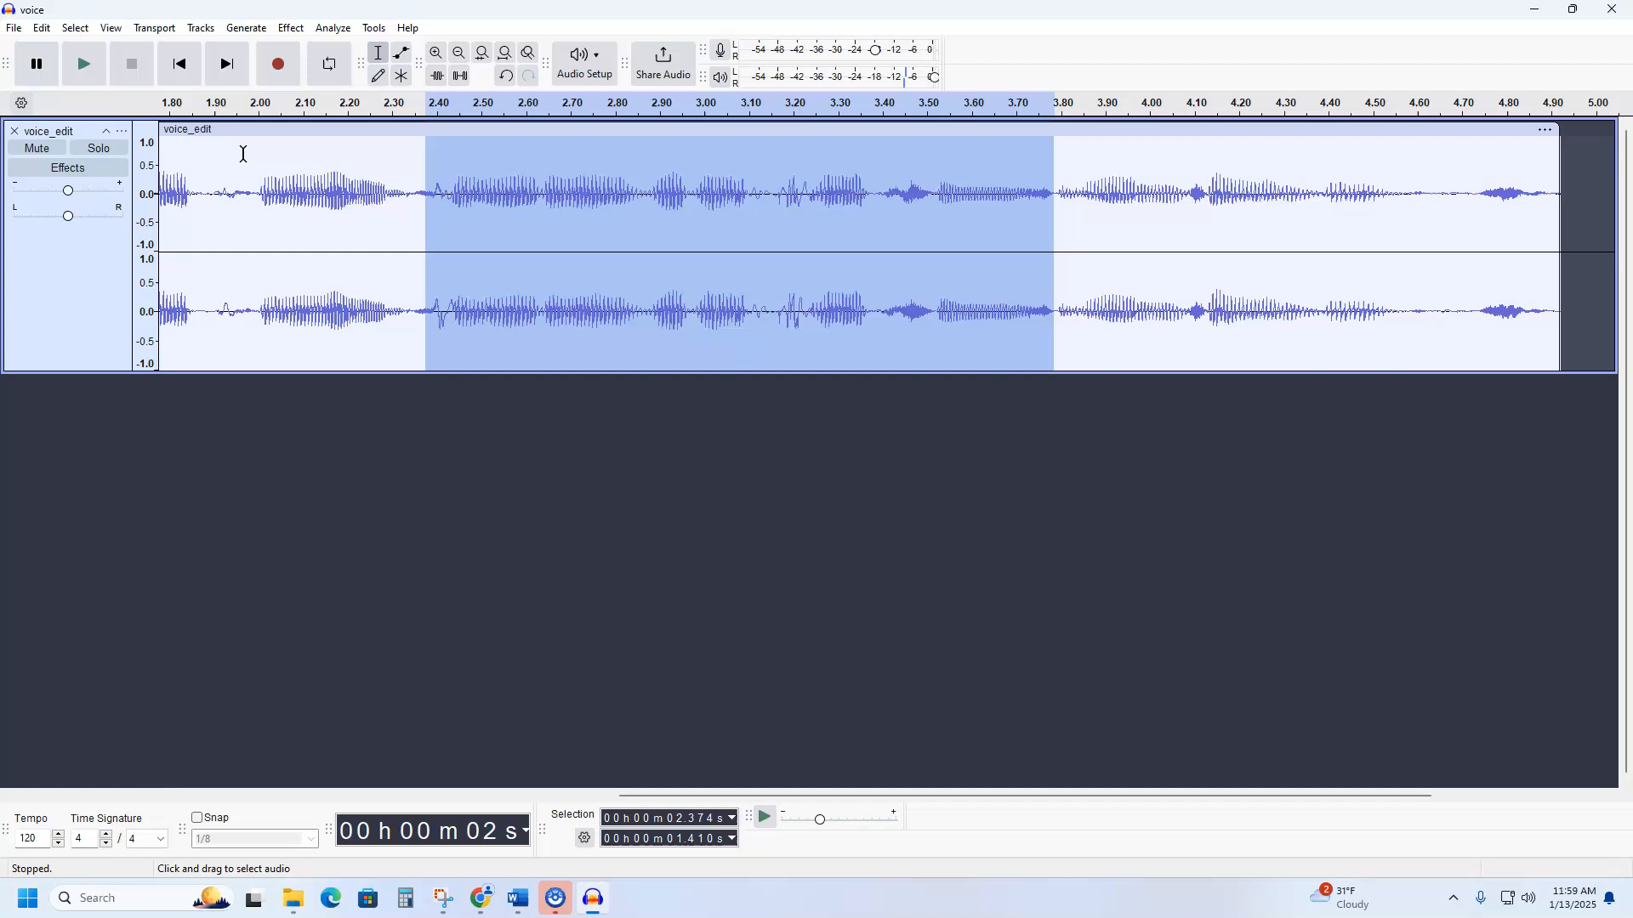
pyautogui.press('space')
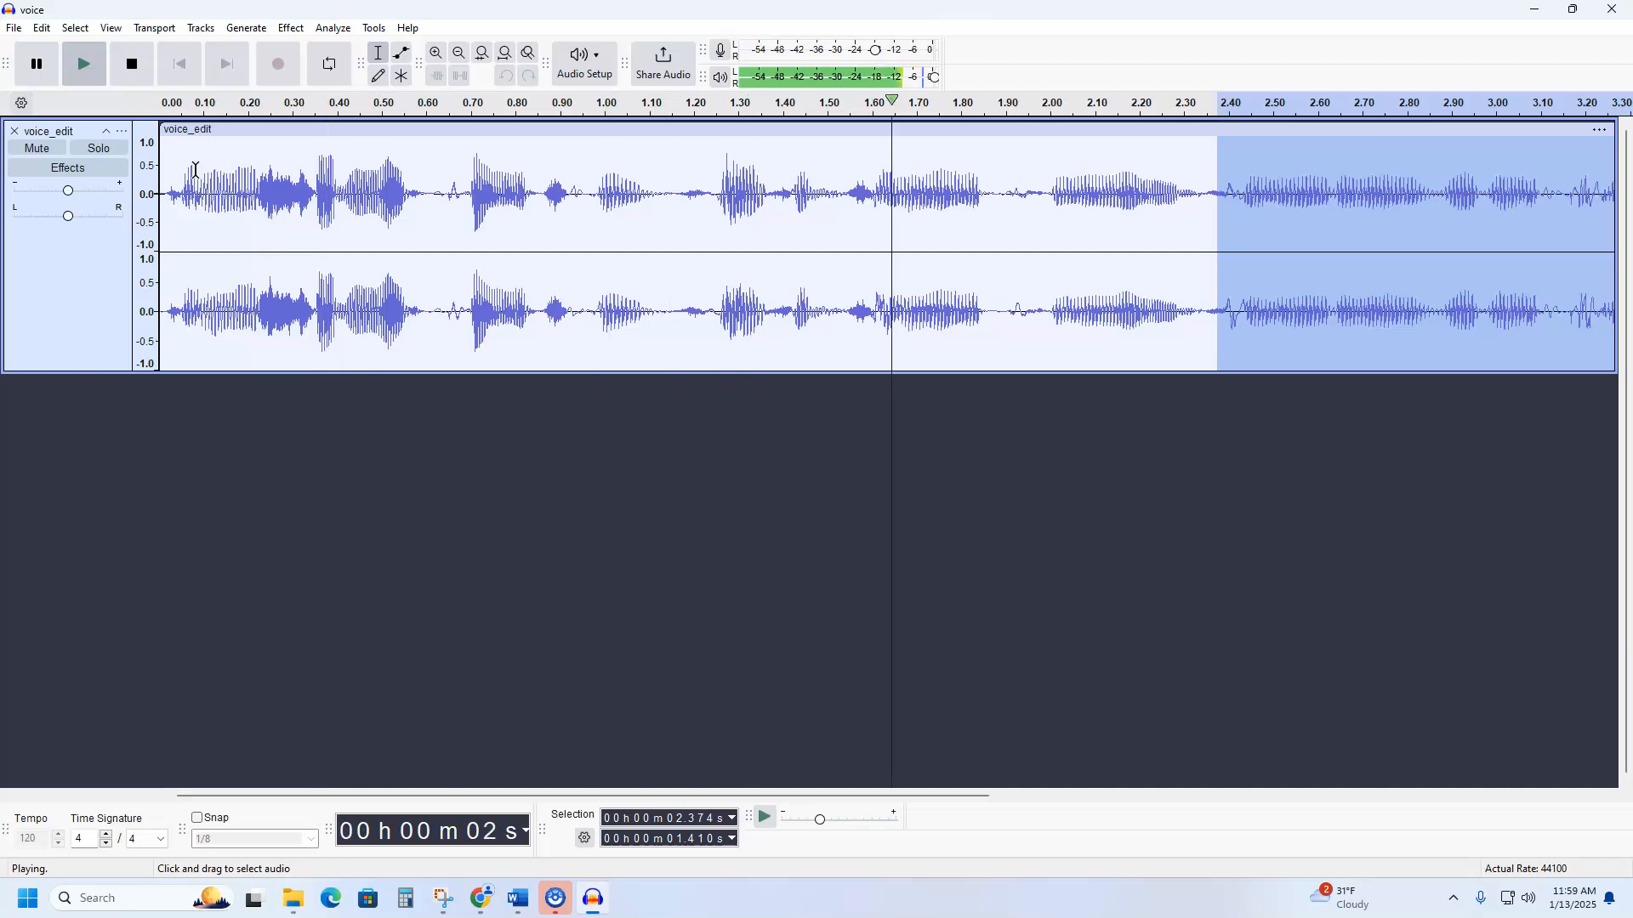
pyautogui.press('space')
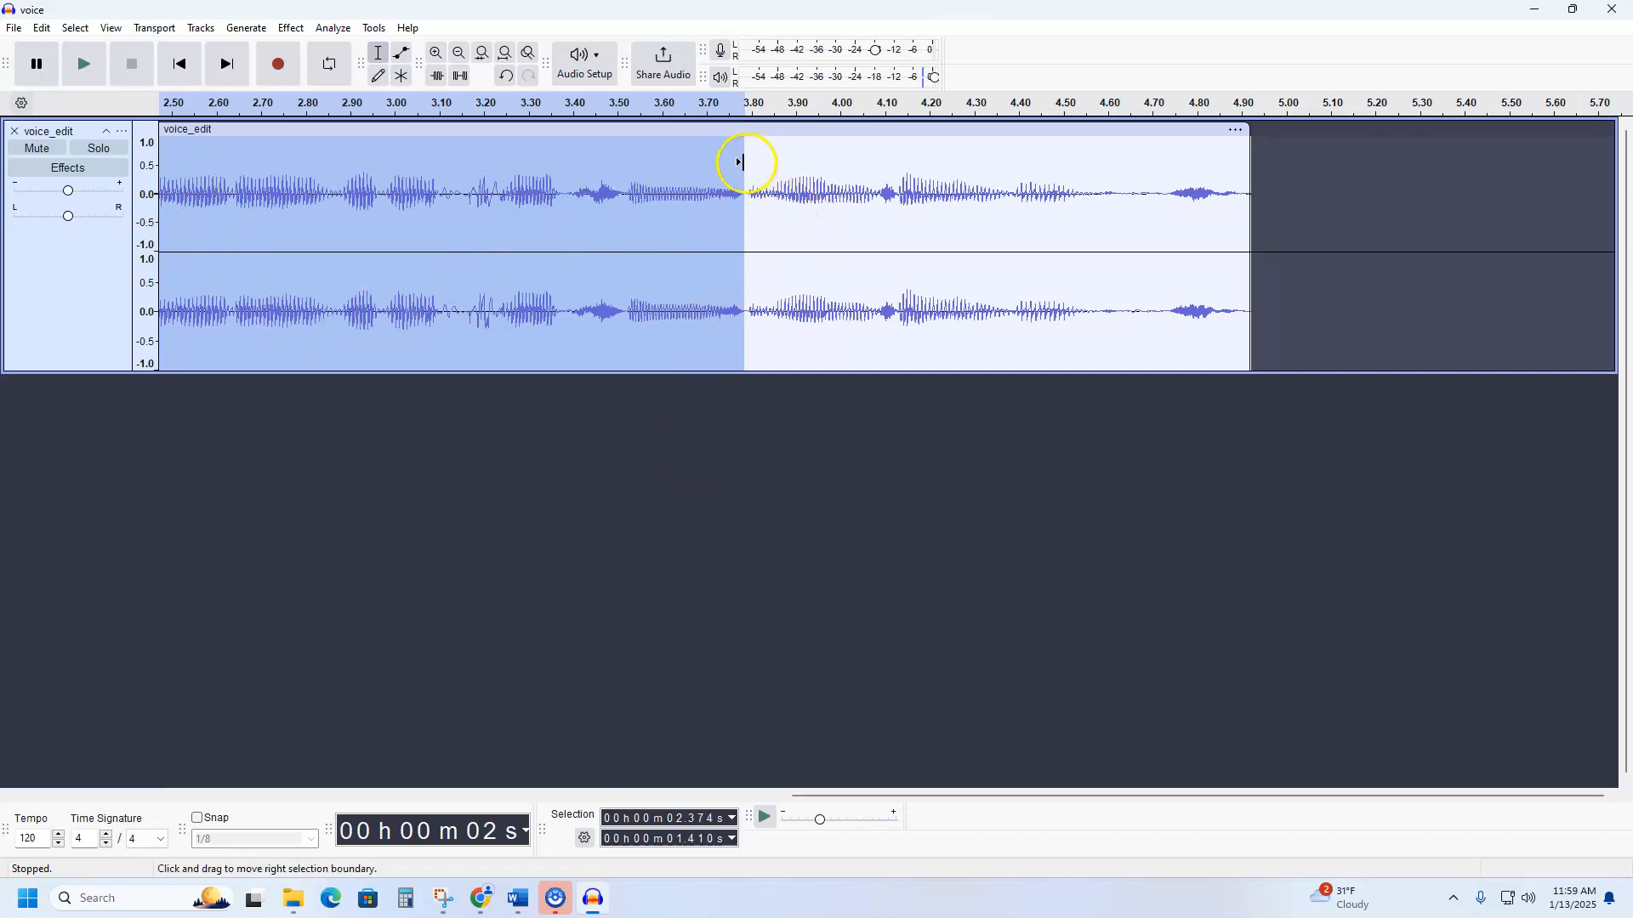
# Fine-tune the selection to about 2.39 to 3.79 s, snap its edges to zero crossings and delete that phrase.
pyautogui.moveTo(738, 161); pyautogui.dragTo(738, 166)
pyautogui.moveTo(858, 796); pyautogui.dragTo(701, 794)
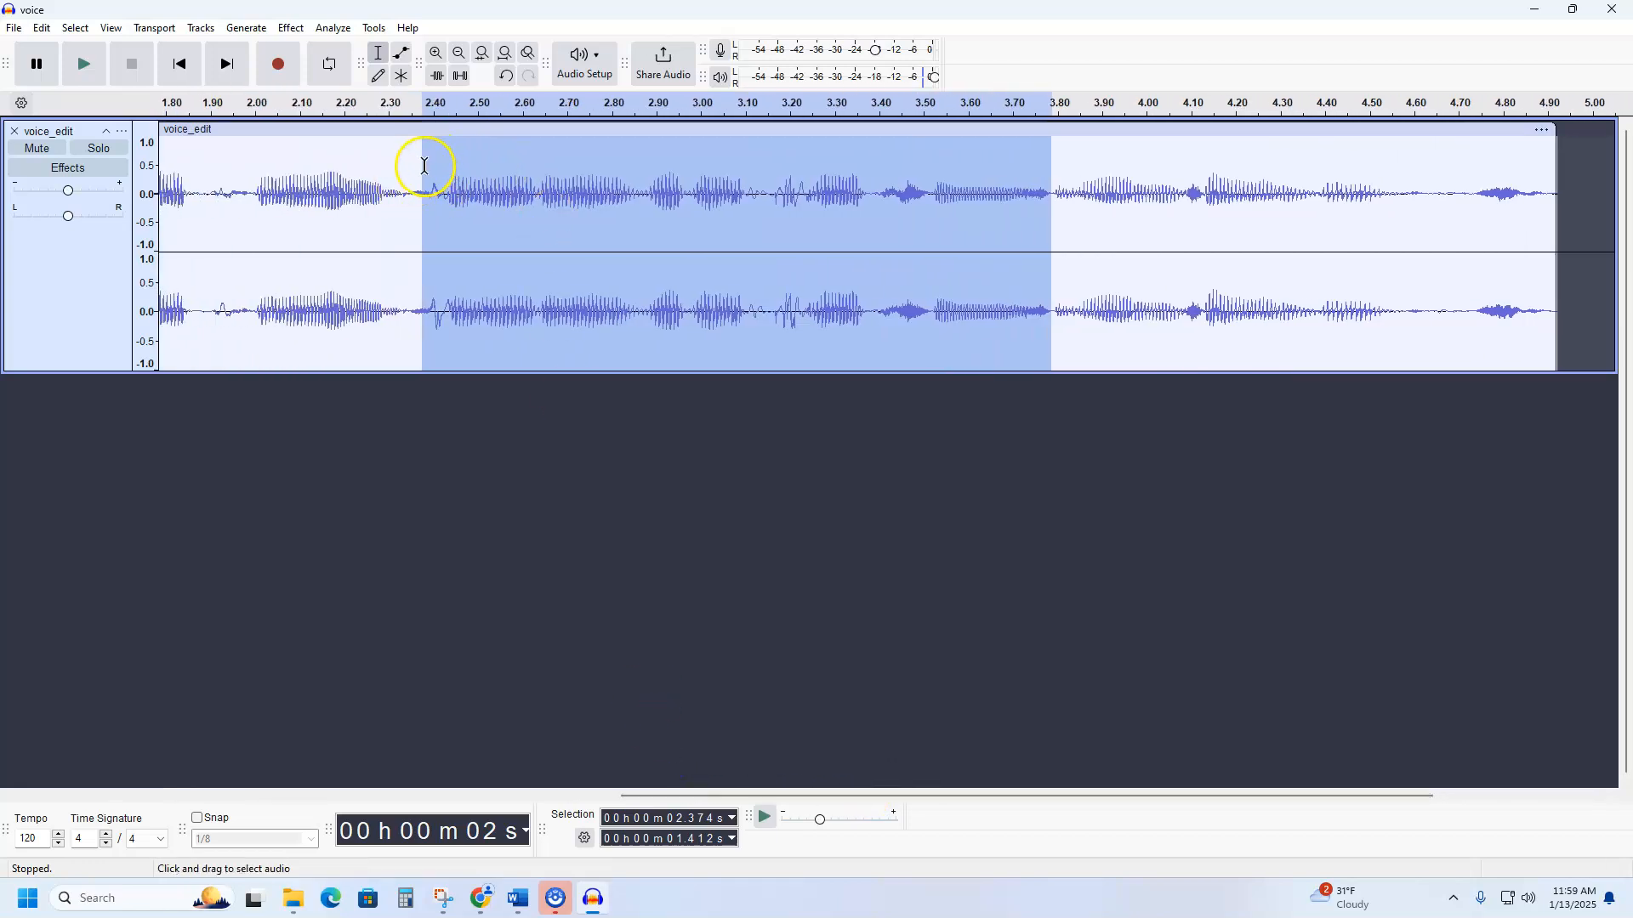
pyautogui.moveTo(421, 165); pyautogui.dragTo(429, 168)
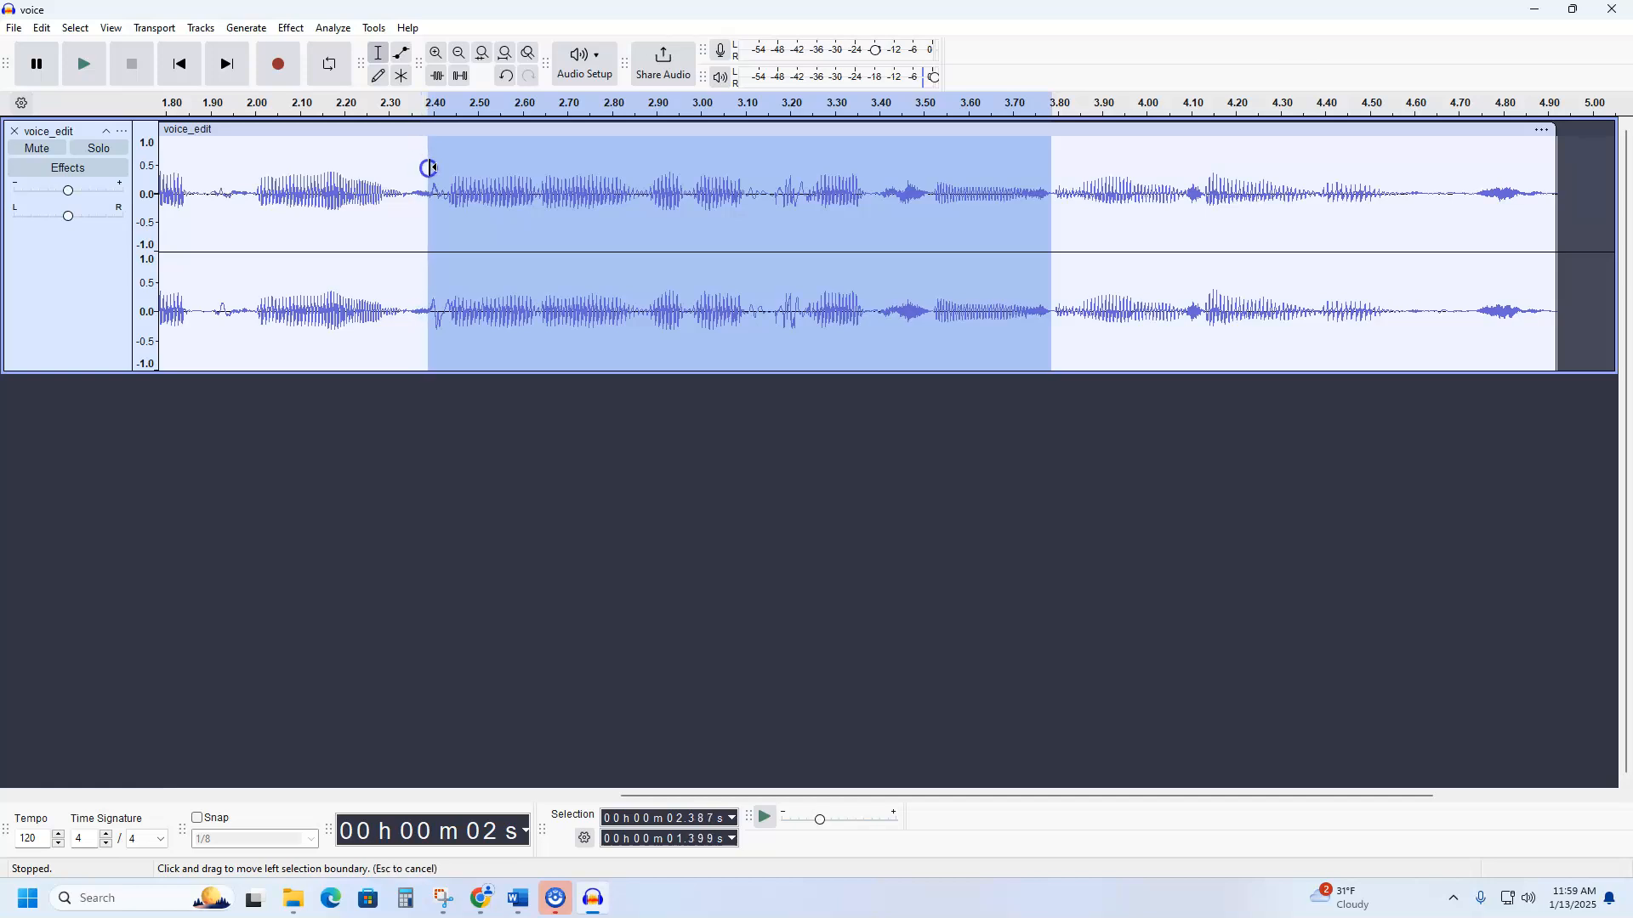
pyautogui.click(68, 31)
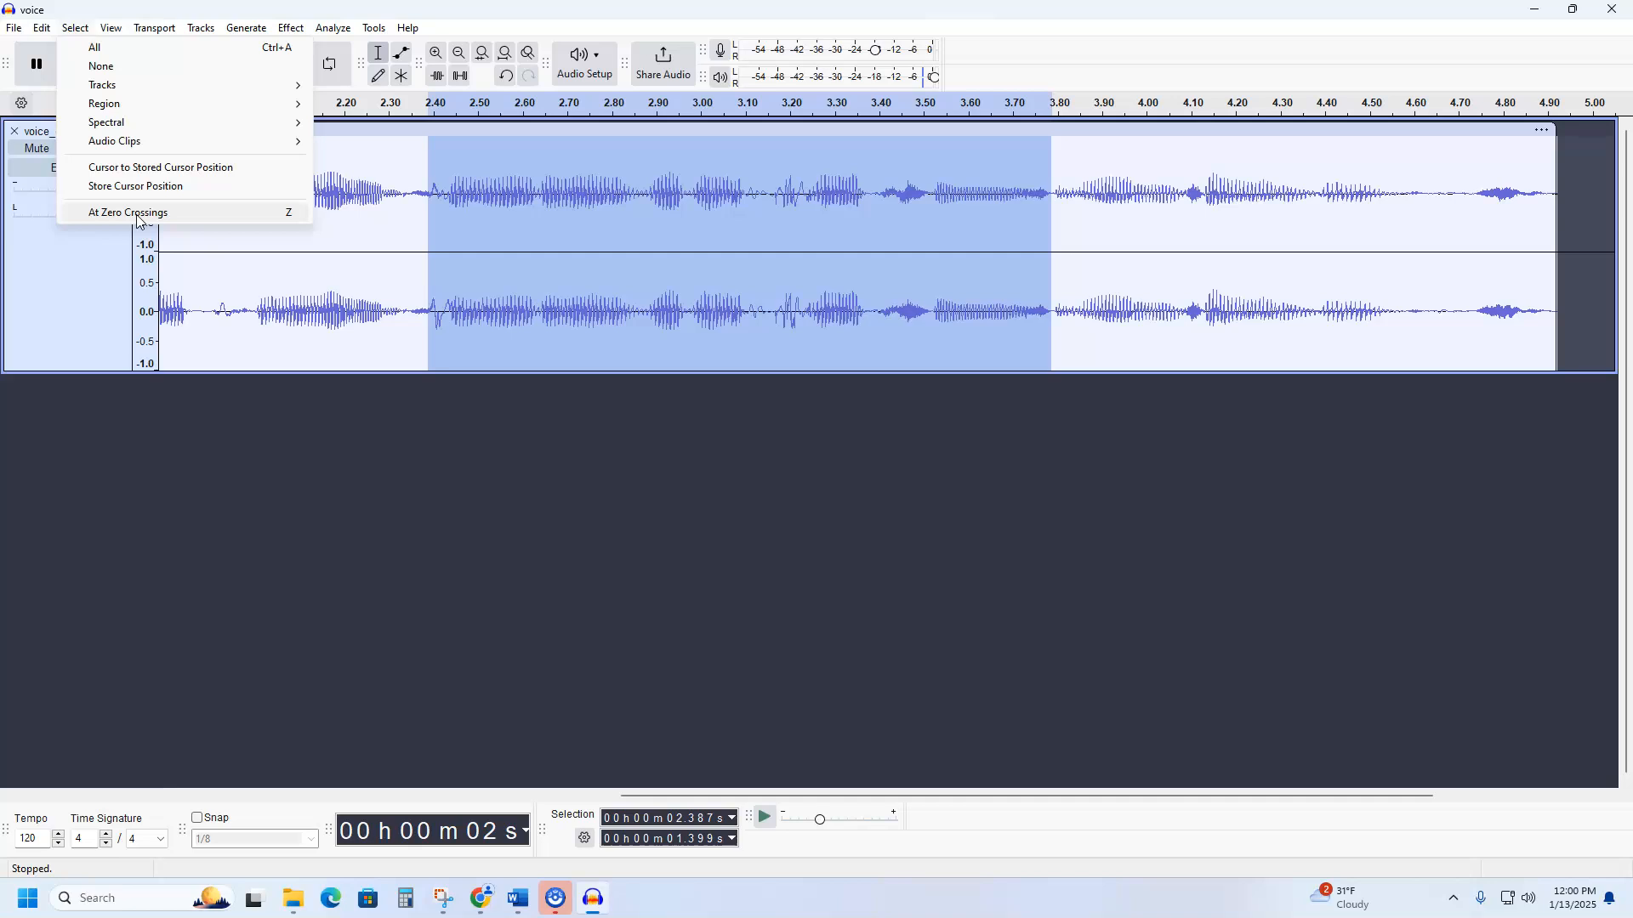
pyautogui.click(139, 214)
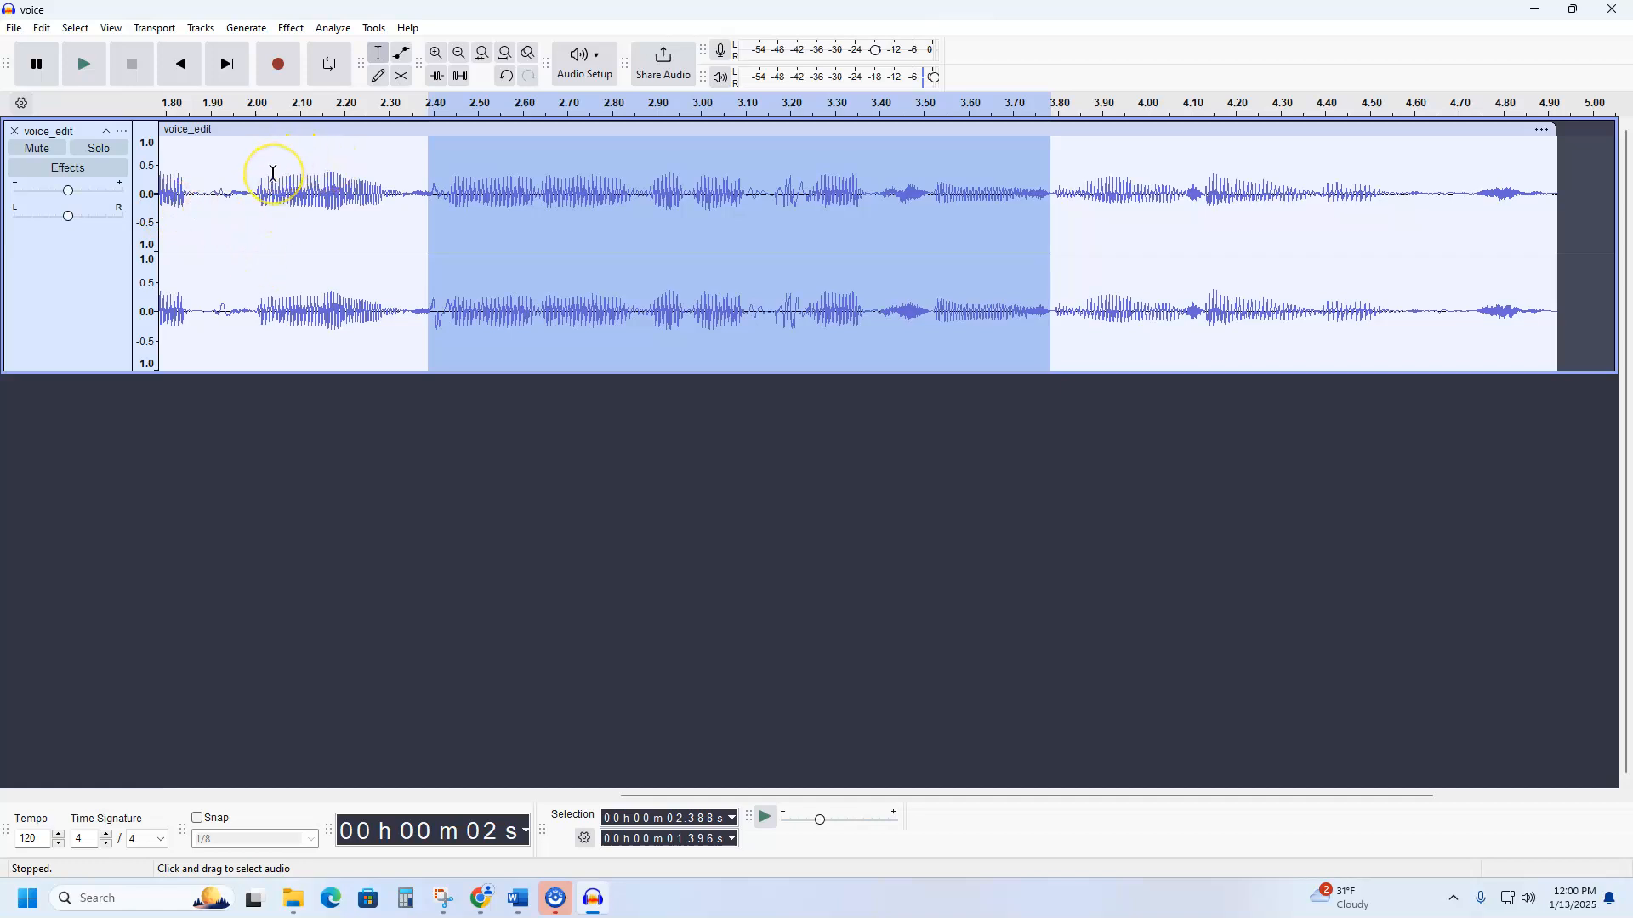
pyautogui.press('Delete')
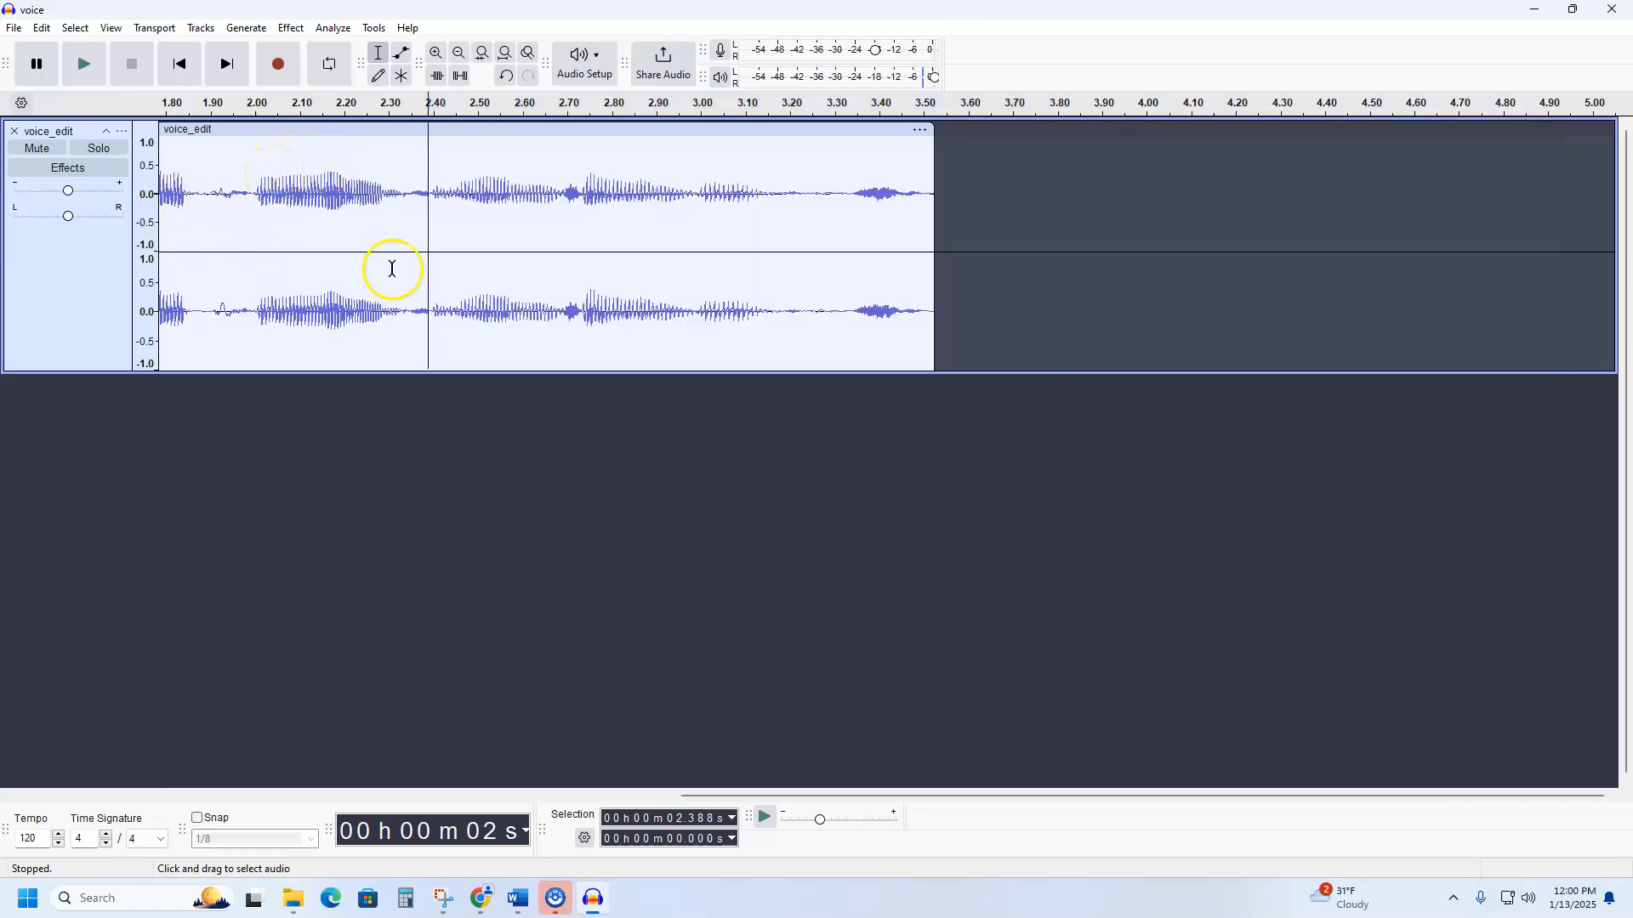
# Fit the whole shortened voice clip in view and play it from the beginning to check the cut.
pyautogui.moveTo(911, 795); pyautogui.dragTo(653, 795)
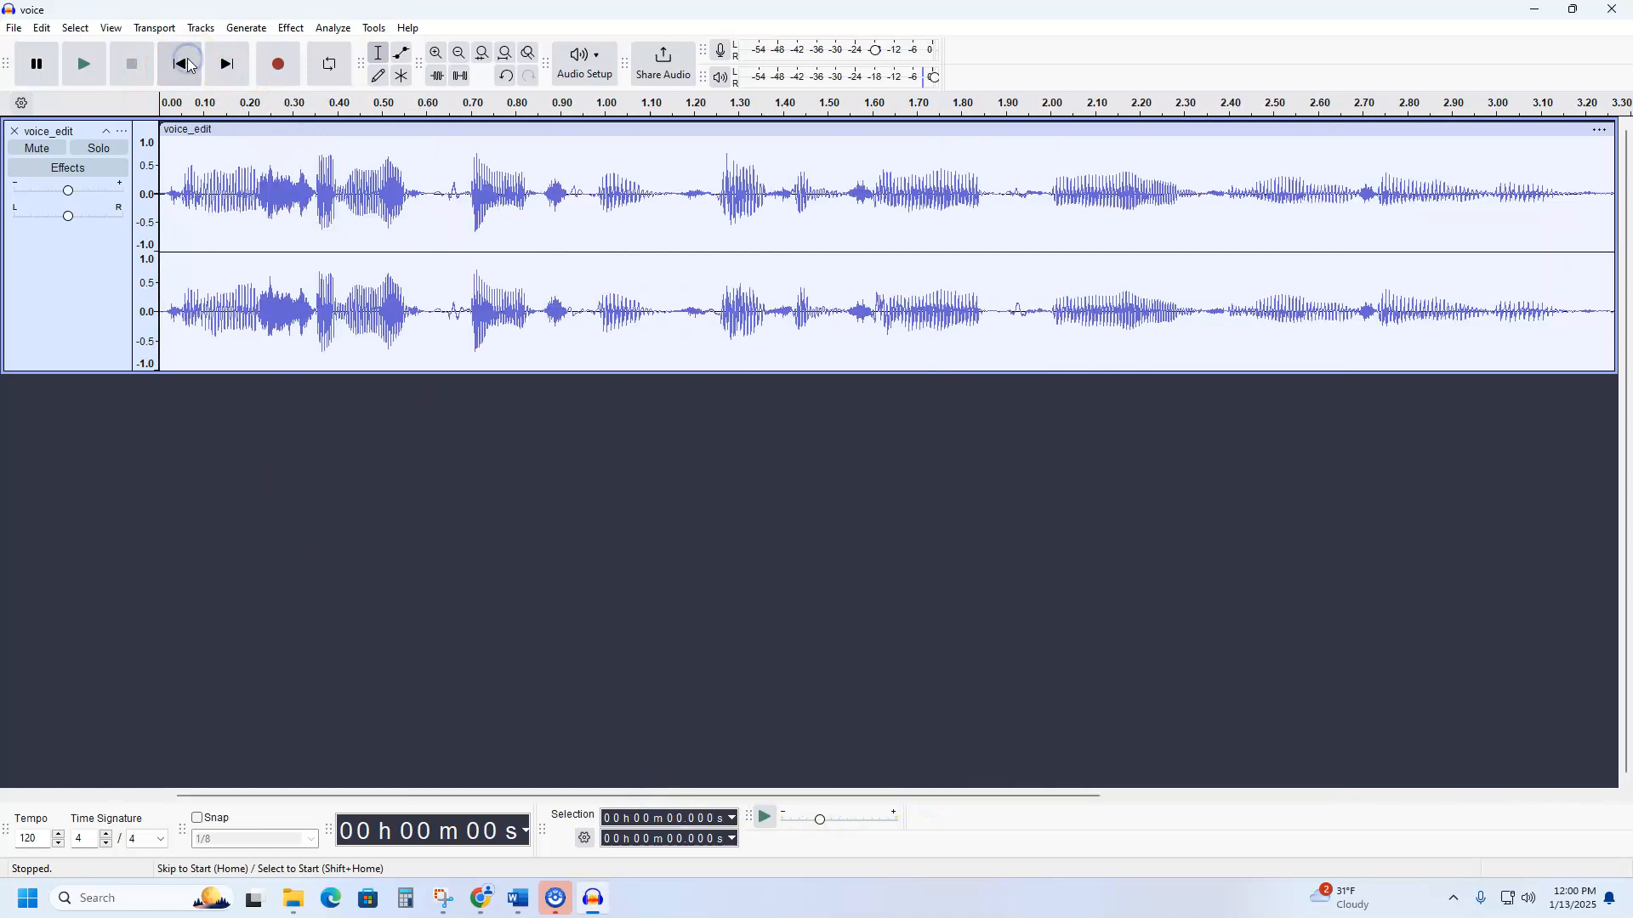
pyautogui.click(505, 54)
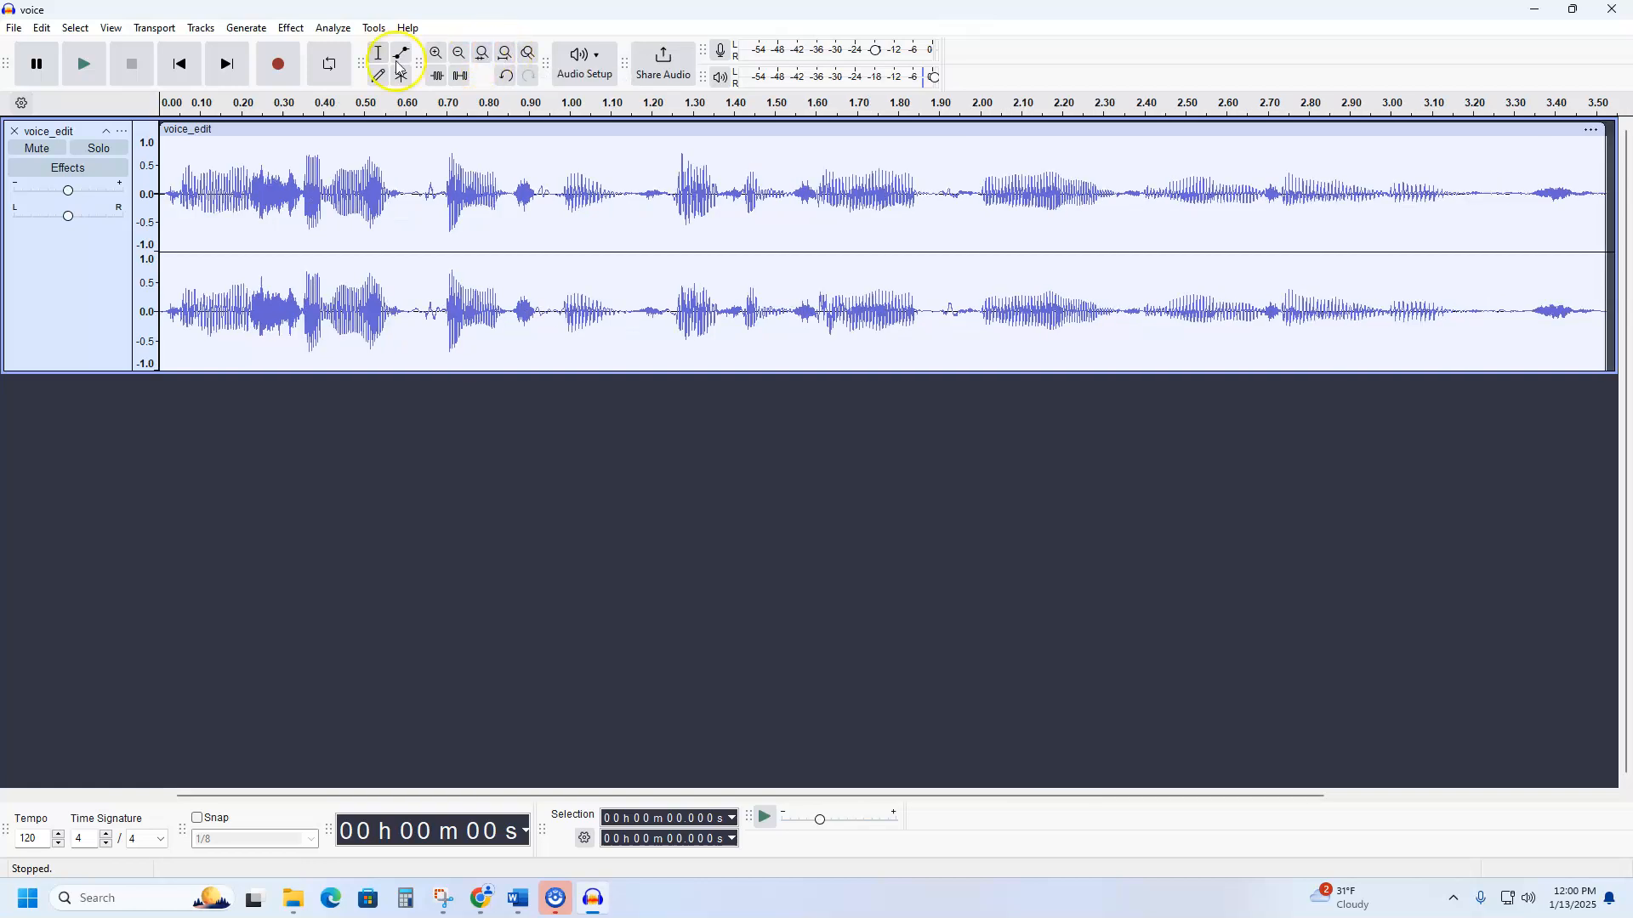
pyautogui.click(83, 66)
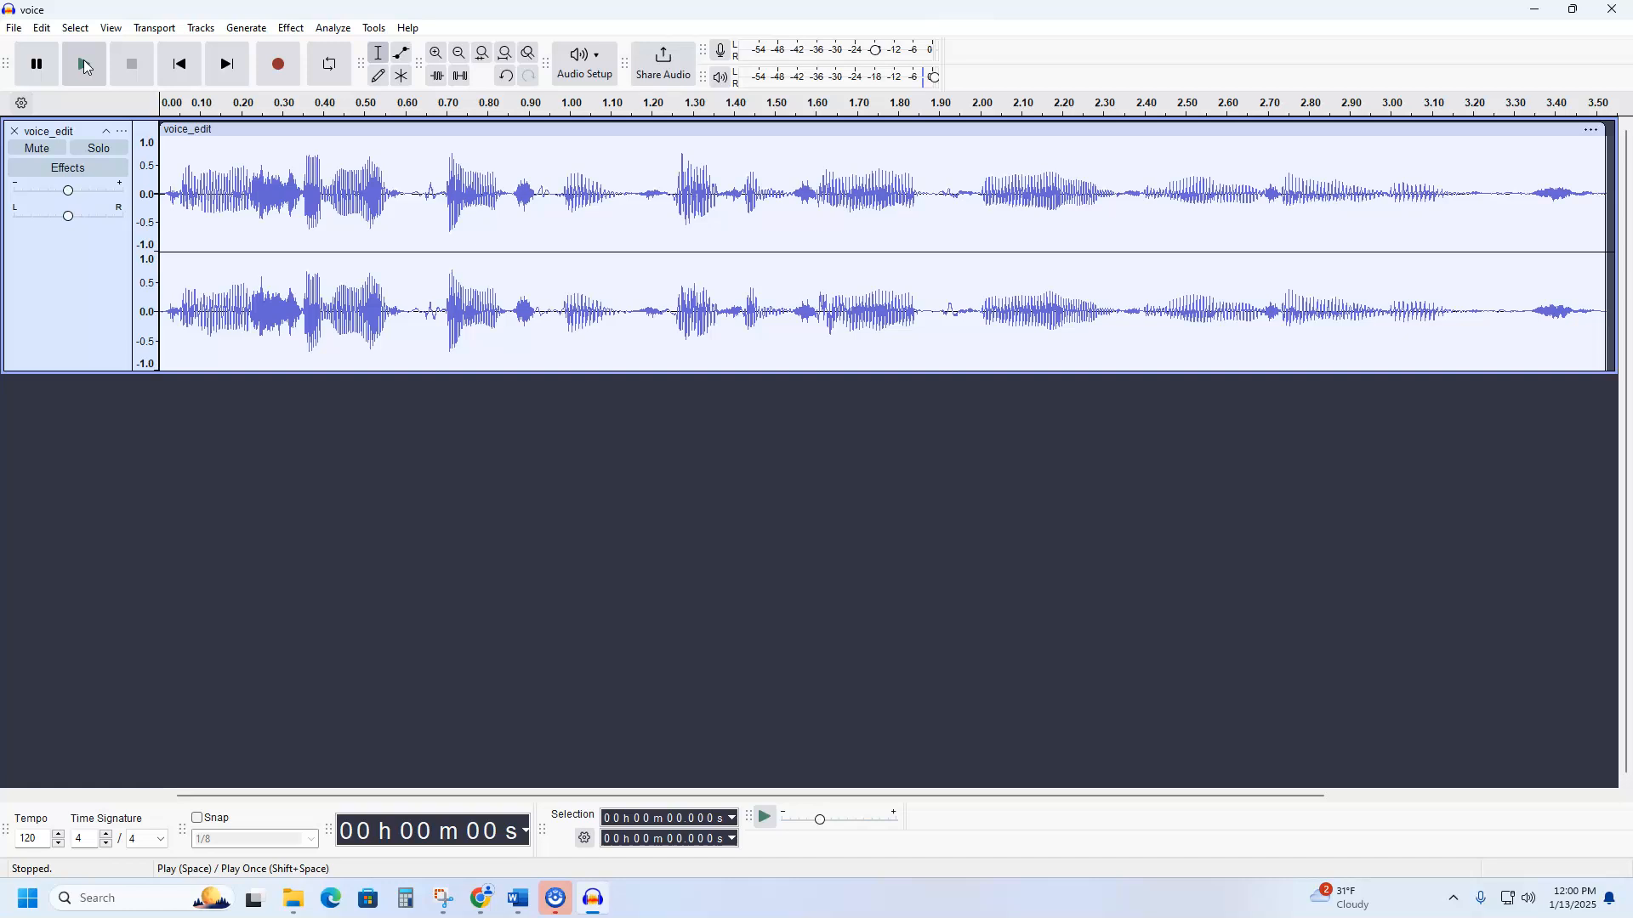
pyautogui.click(118, 67)
# Normalize the entire voice clip to a -1.0 dB peak, removing DC offset and treating the stereo channels independently.
pyautogui.hotkey('ctrl', 'a')
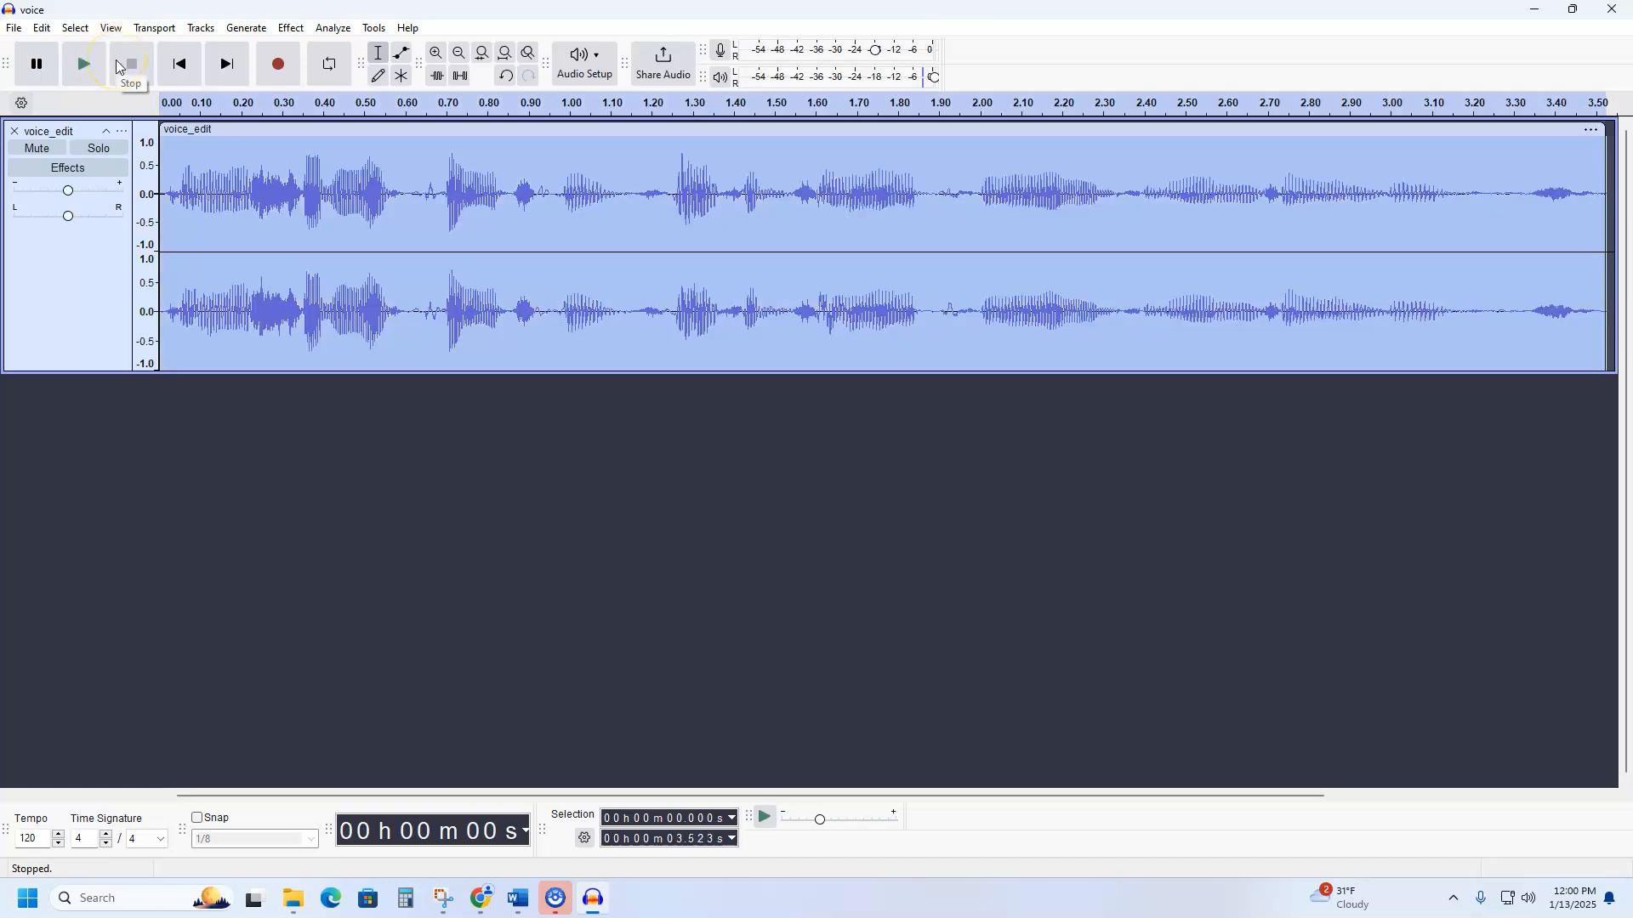
pyautogui.click(290, 28)
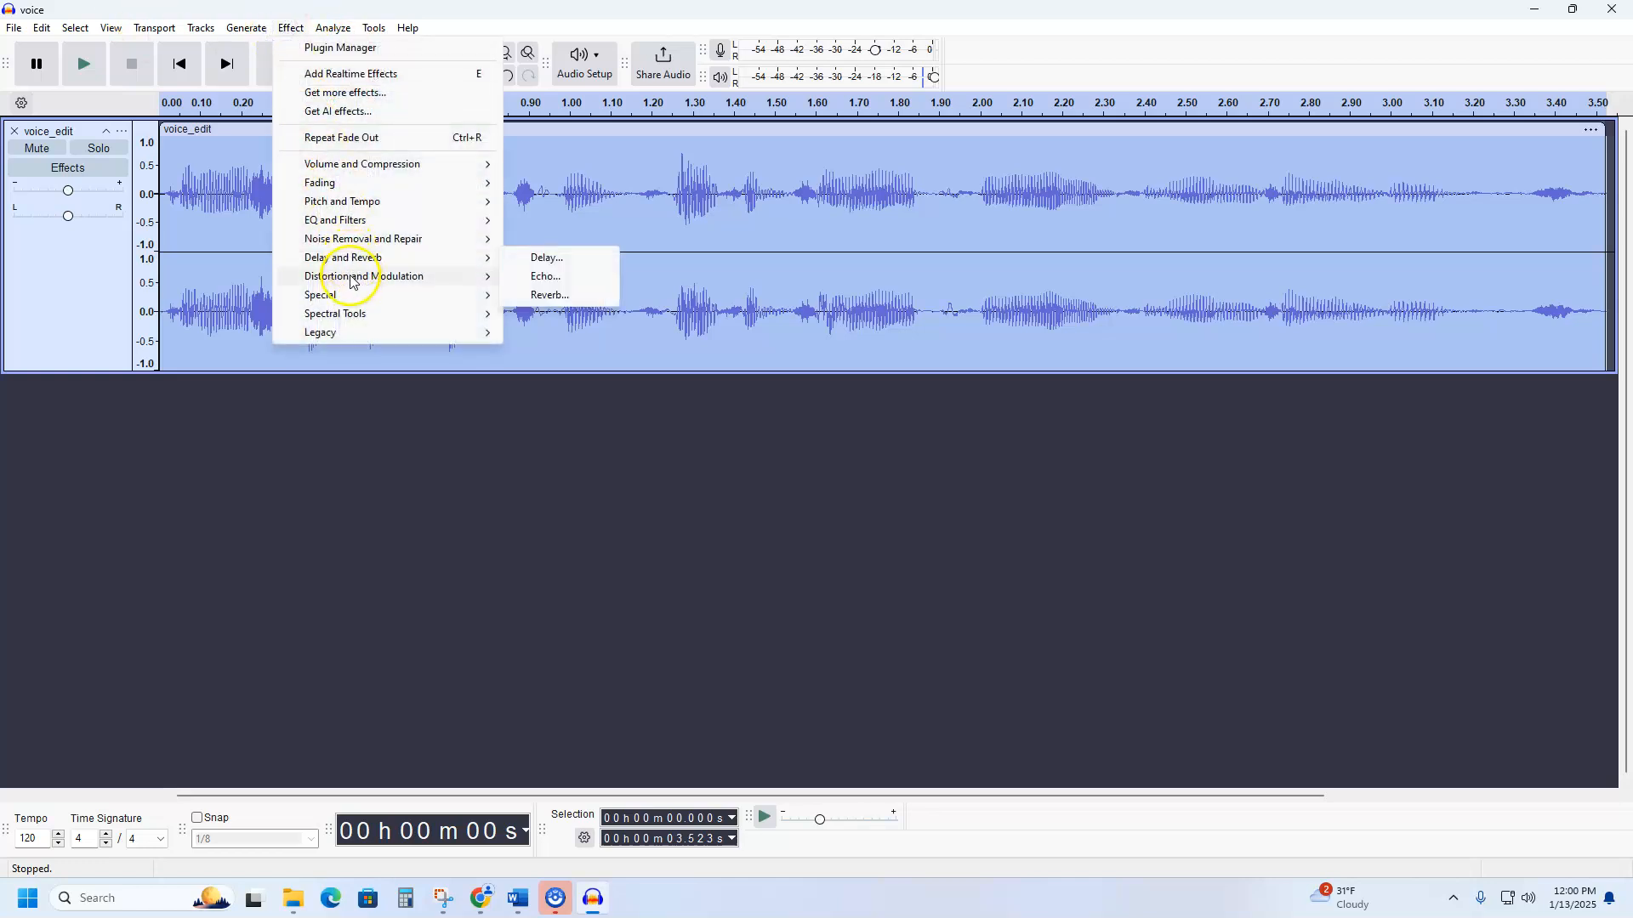
pyautogui.moveTo(334, 166)
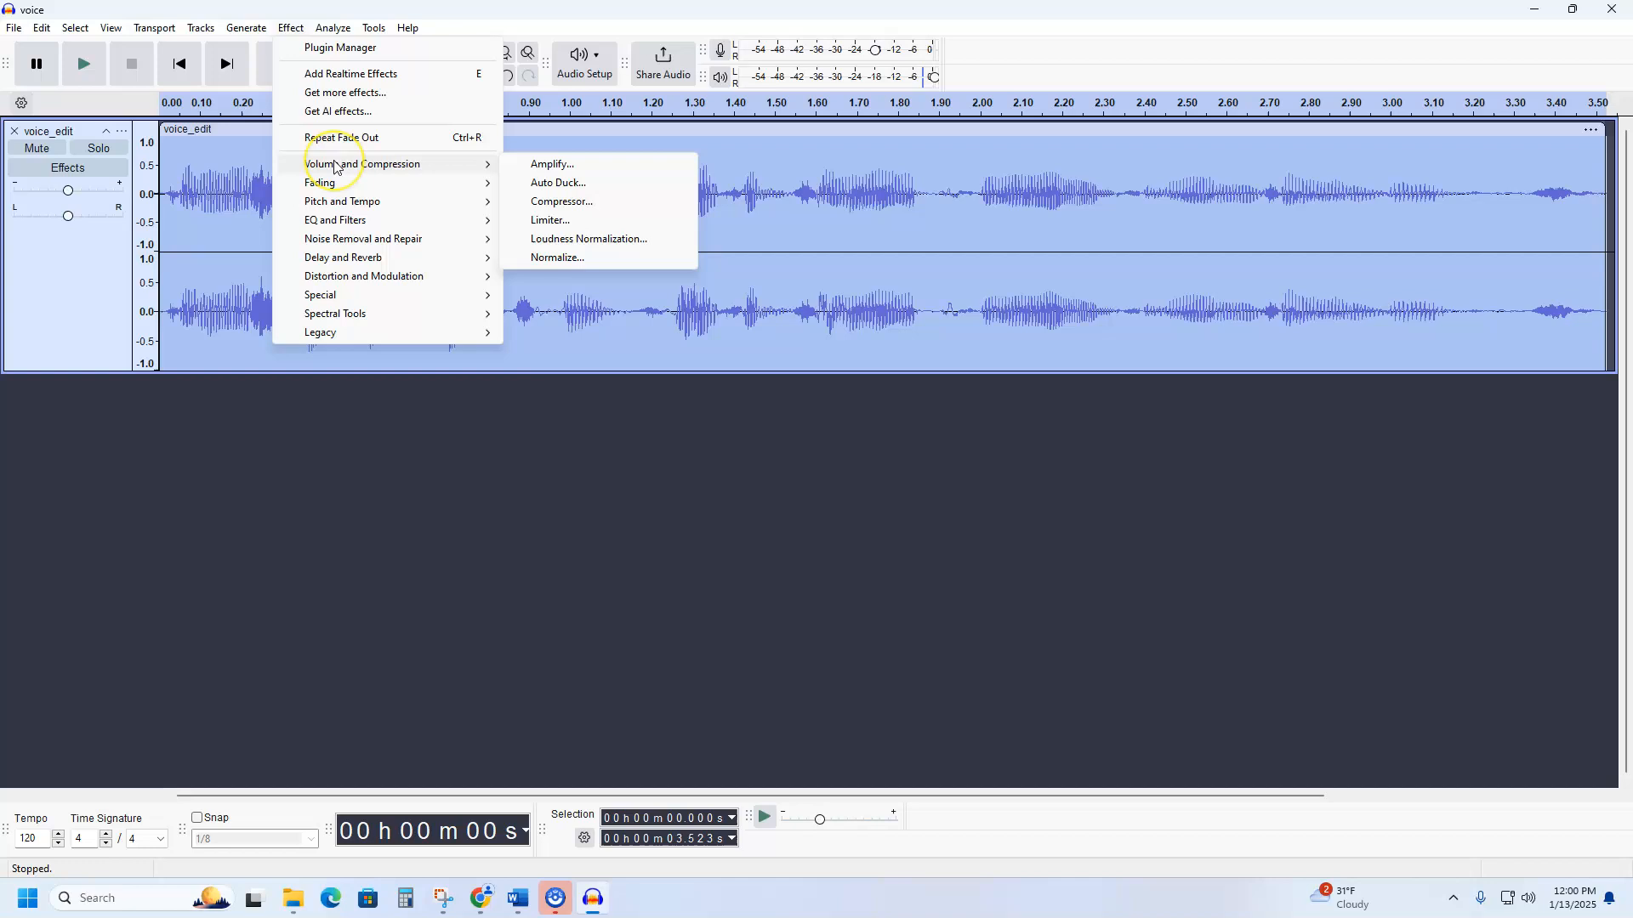
pyautogui.click(573, 259)
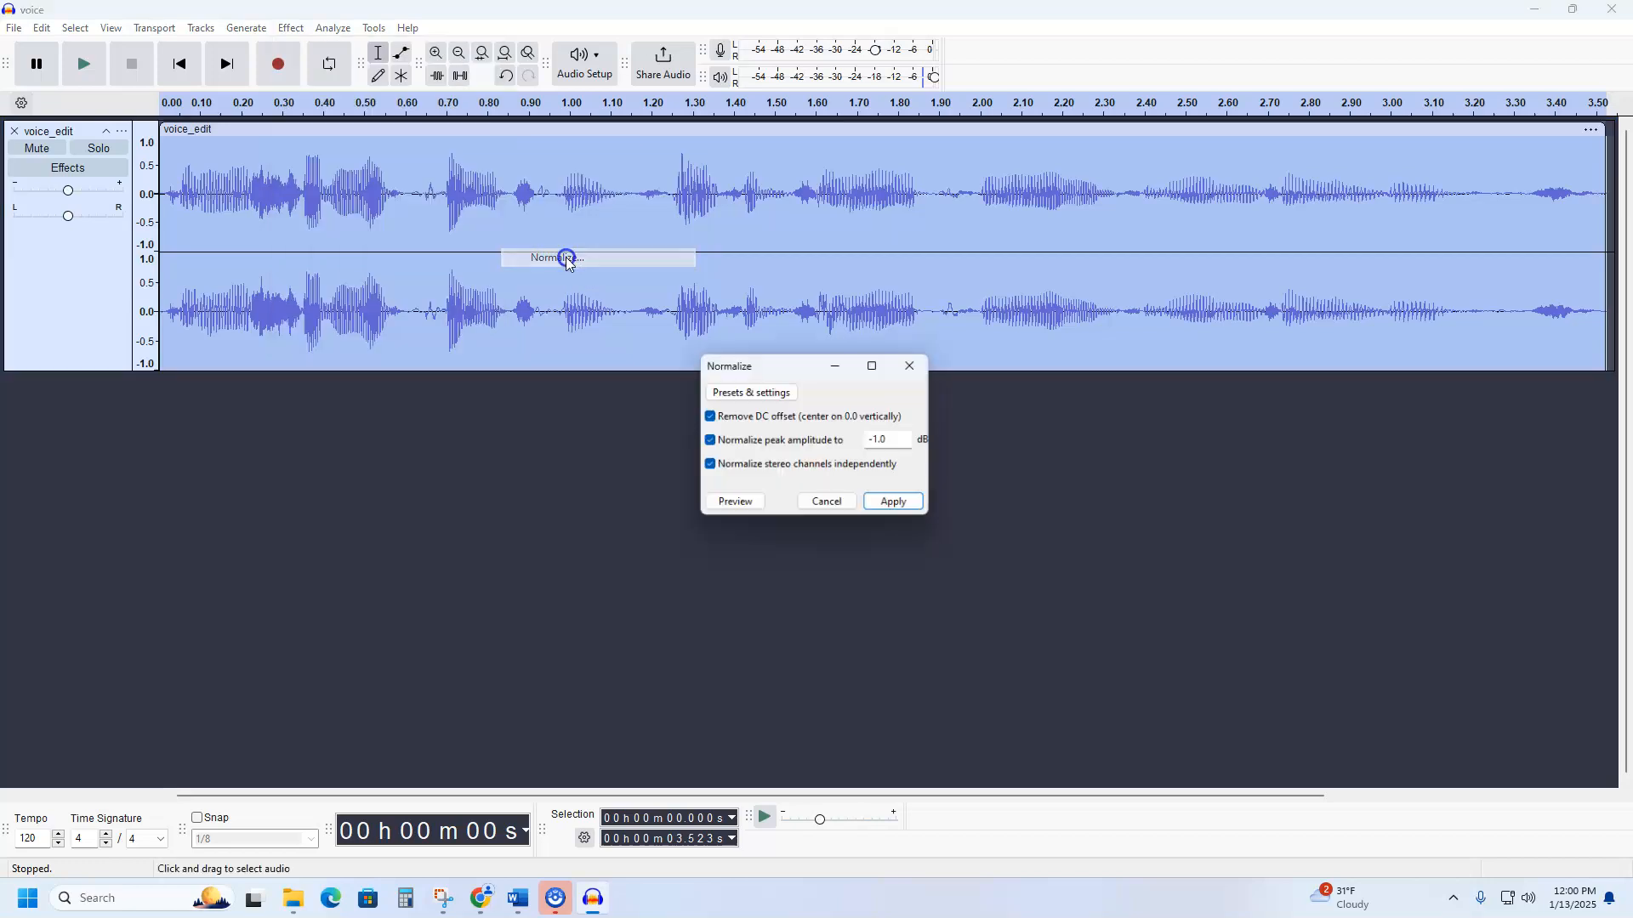
pyautogui.click(898, 505)
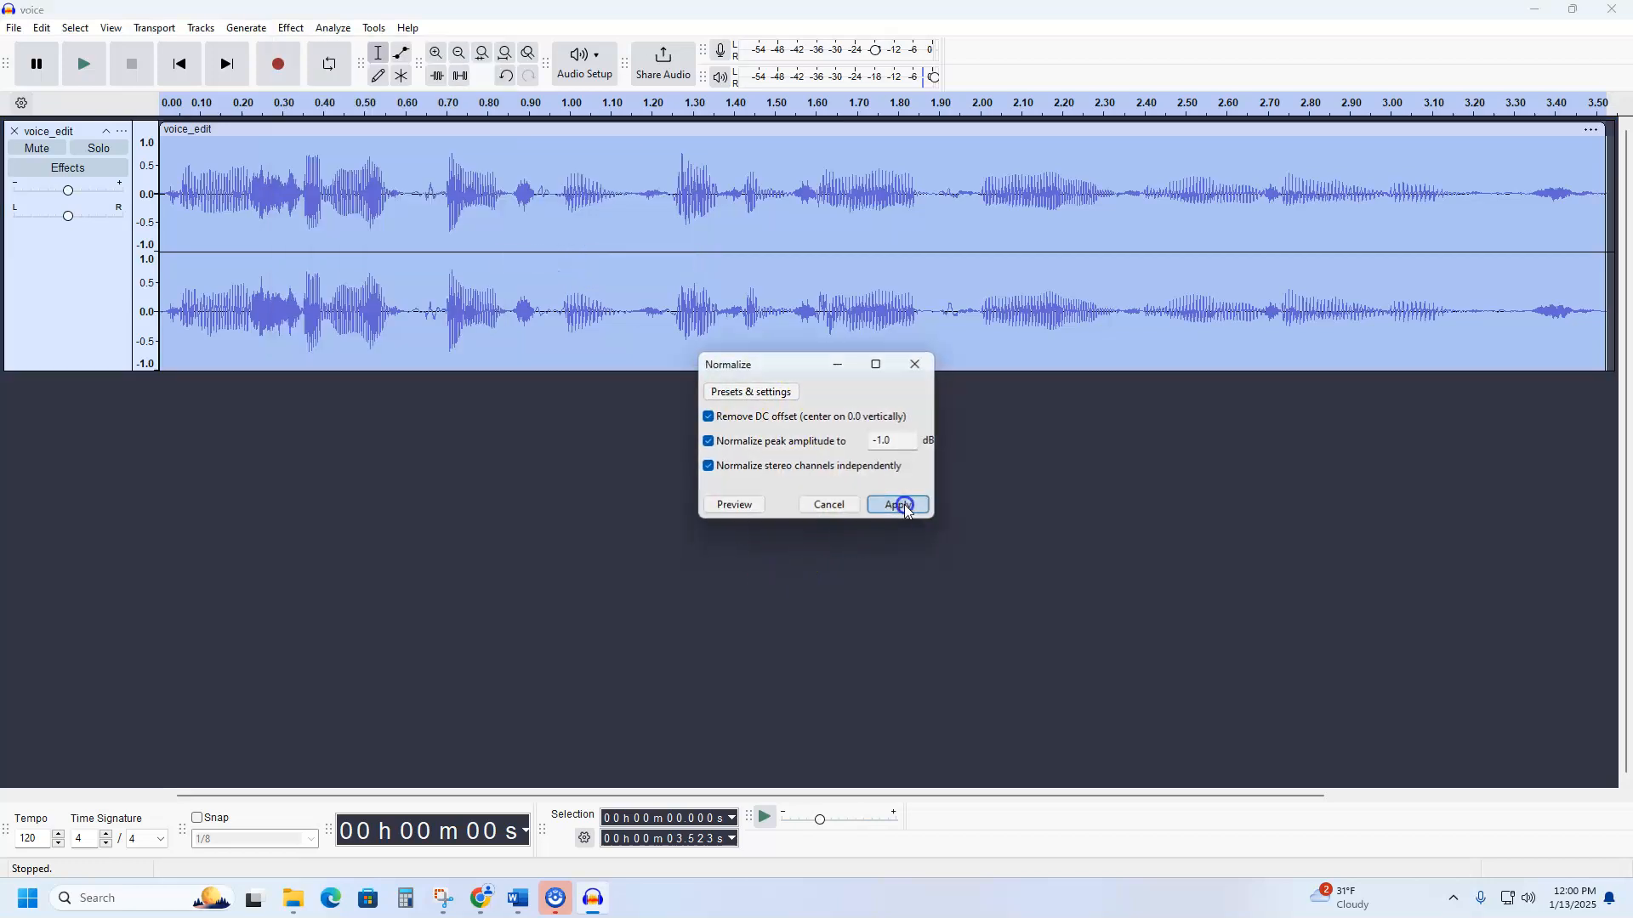
pyautogui.click(699, 311)
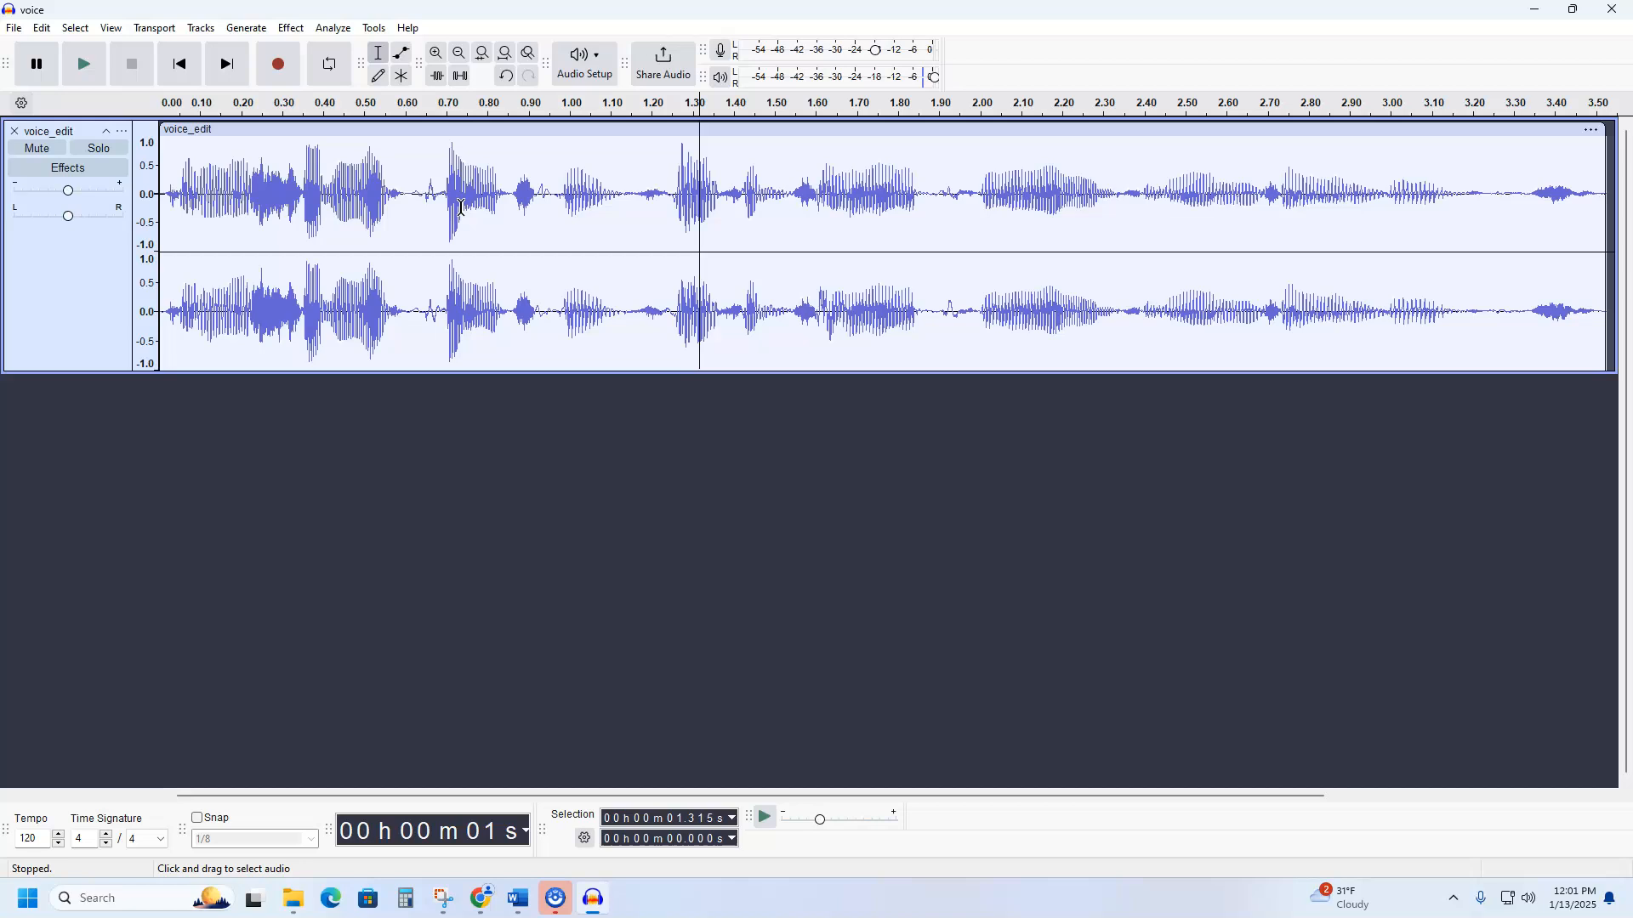
# Select the section from about 0.46 to 0.85 s in the normalized voice clip and play it.
pyautogui.click(437, 190)
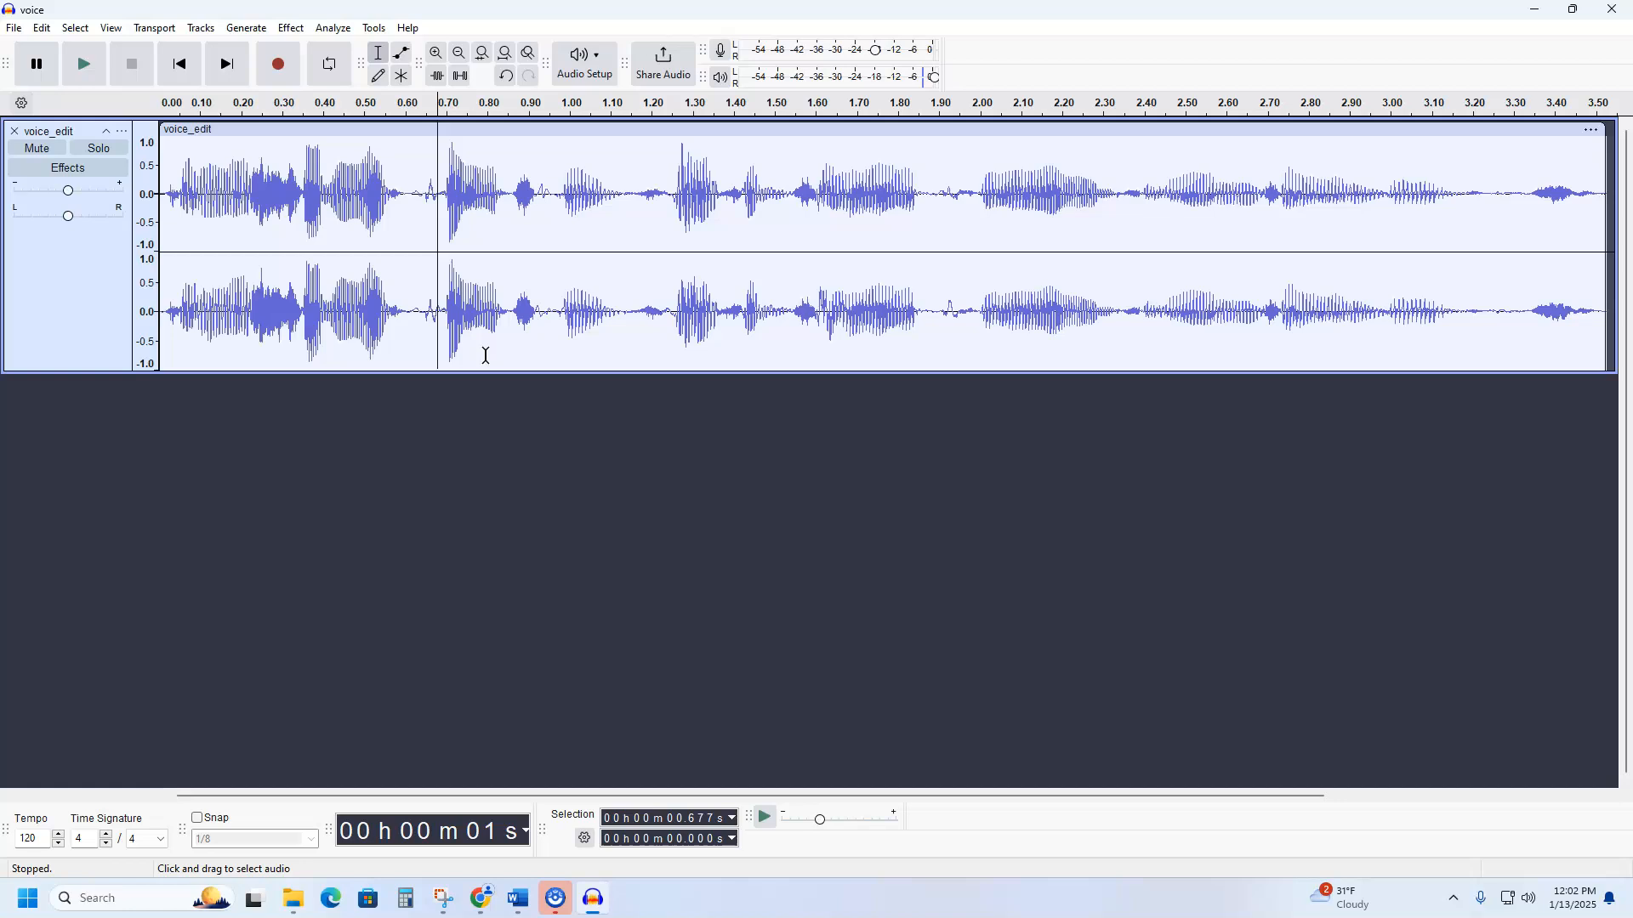
pyautogui.click(37, 68)
pyautogui.click(37, 68)
pyautogui.moveTo(347, 194); pyautogui.dragTo(508, 204)
pyautogui.click(83, 64)
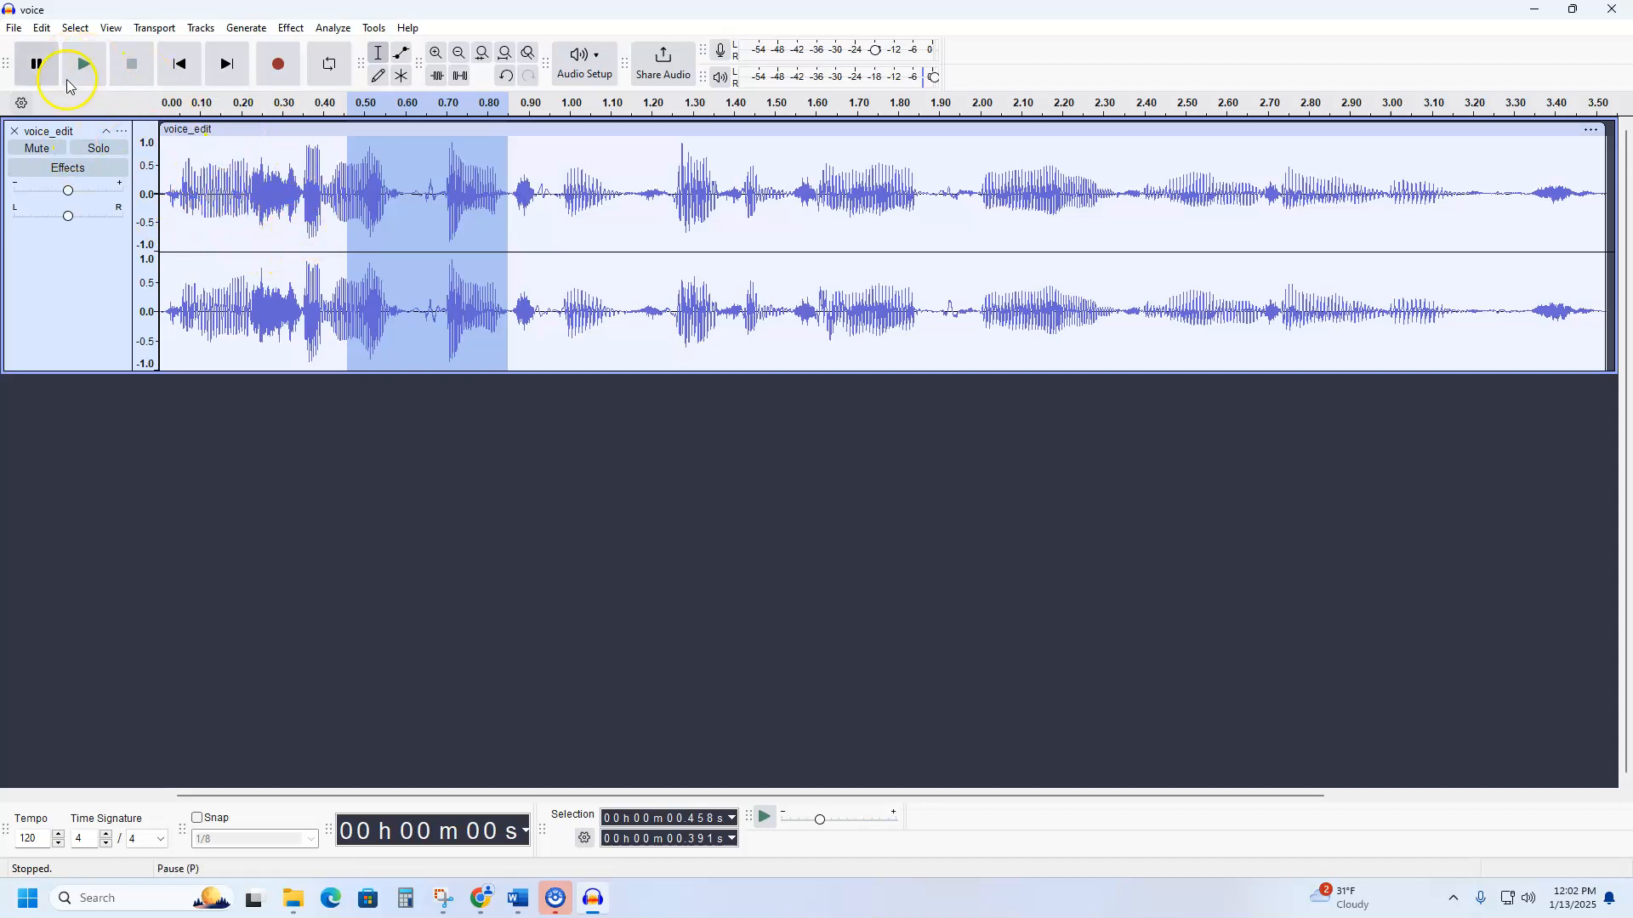